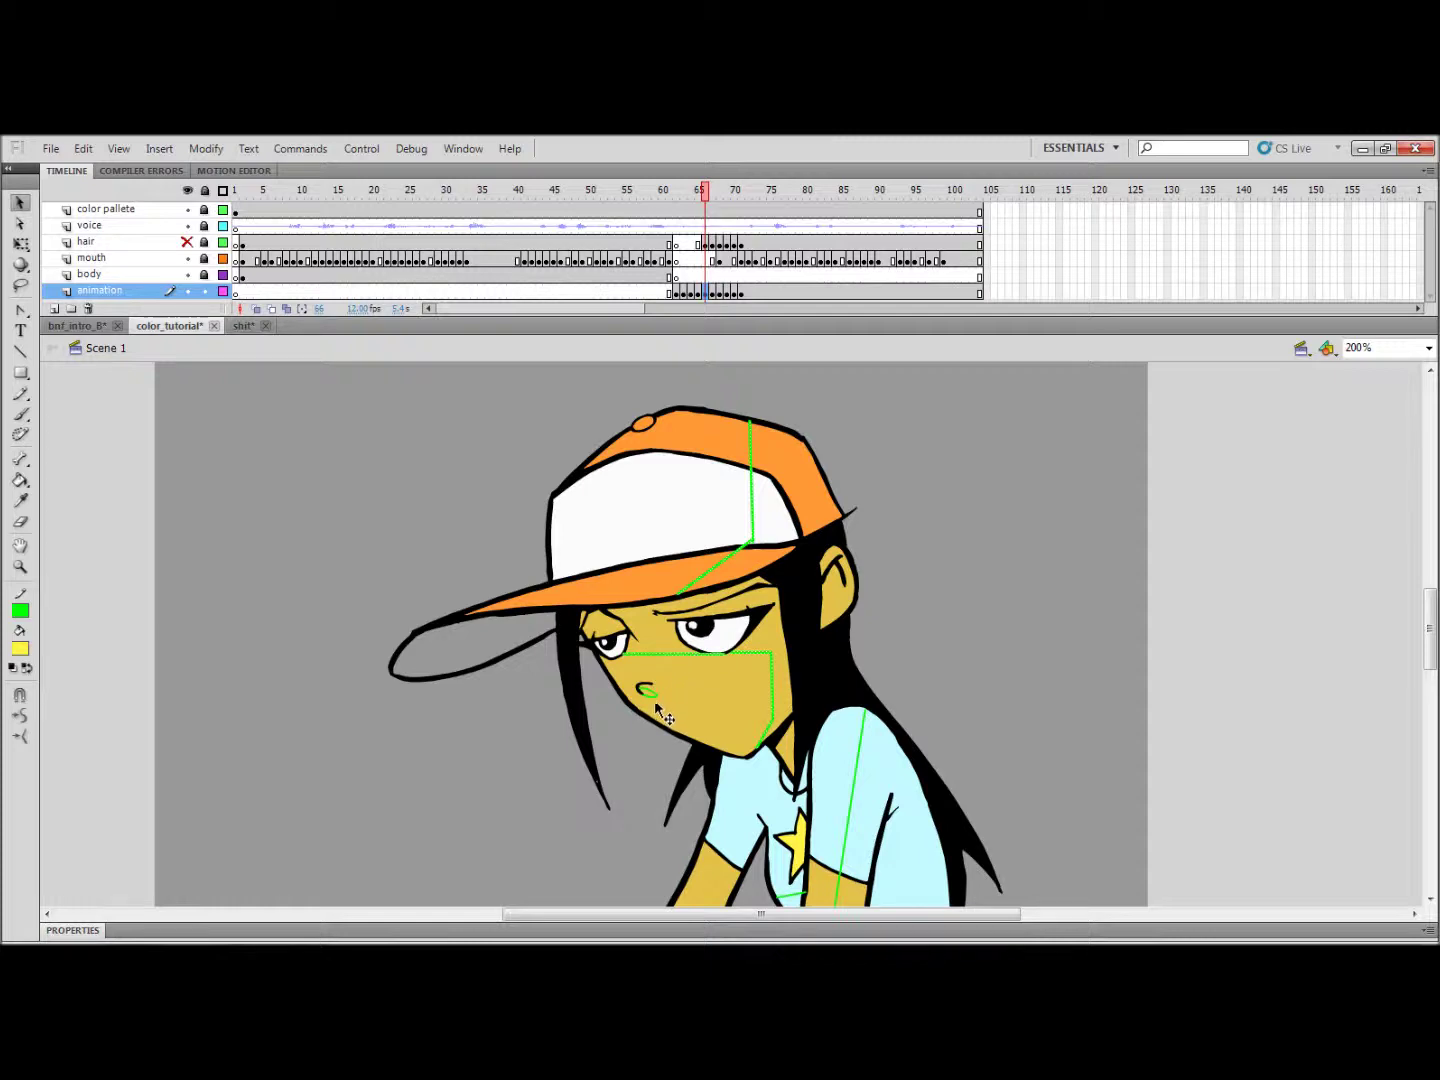
Step: Paste the copied green shading lines in place on frame 67 of the animation layer
scroll(655, 695, down, 5)
scroll(794, 557, right, 2)
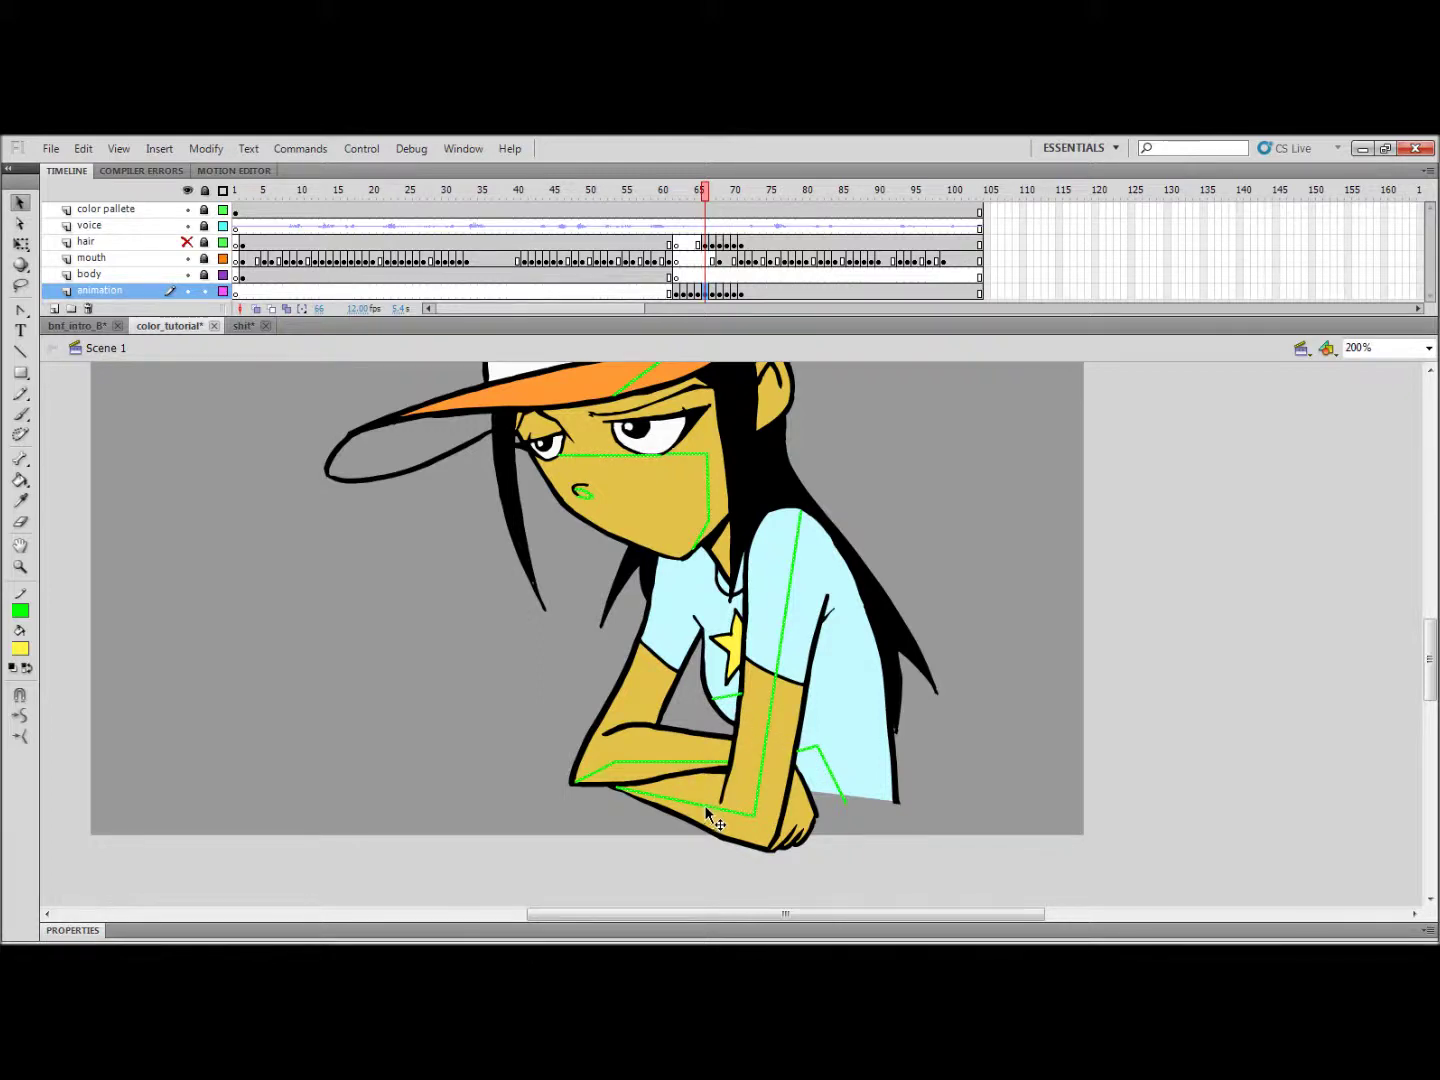
key(period)
right_click(535, 632)
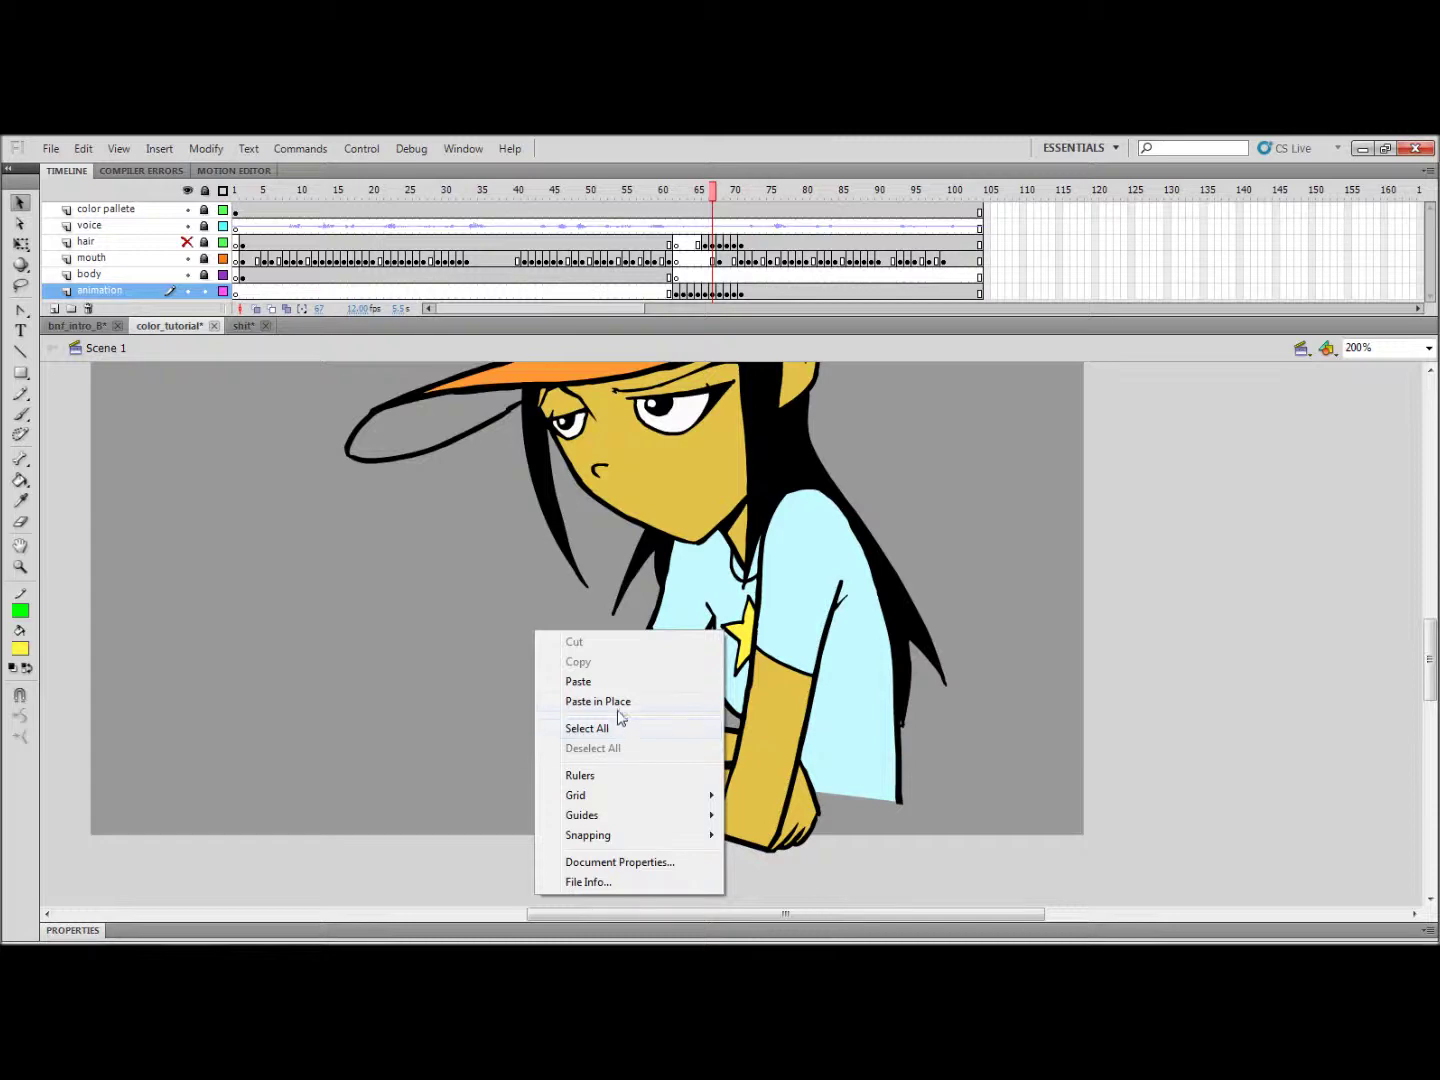
click(612, 705)
Step: Free-transform the pasted shading lines on frame 67, skewing their upper end to the right to follow the character's leaning pose
drag(530, 545, 508, 697)
right_click(667, 407)
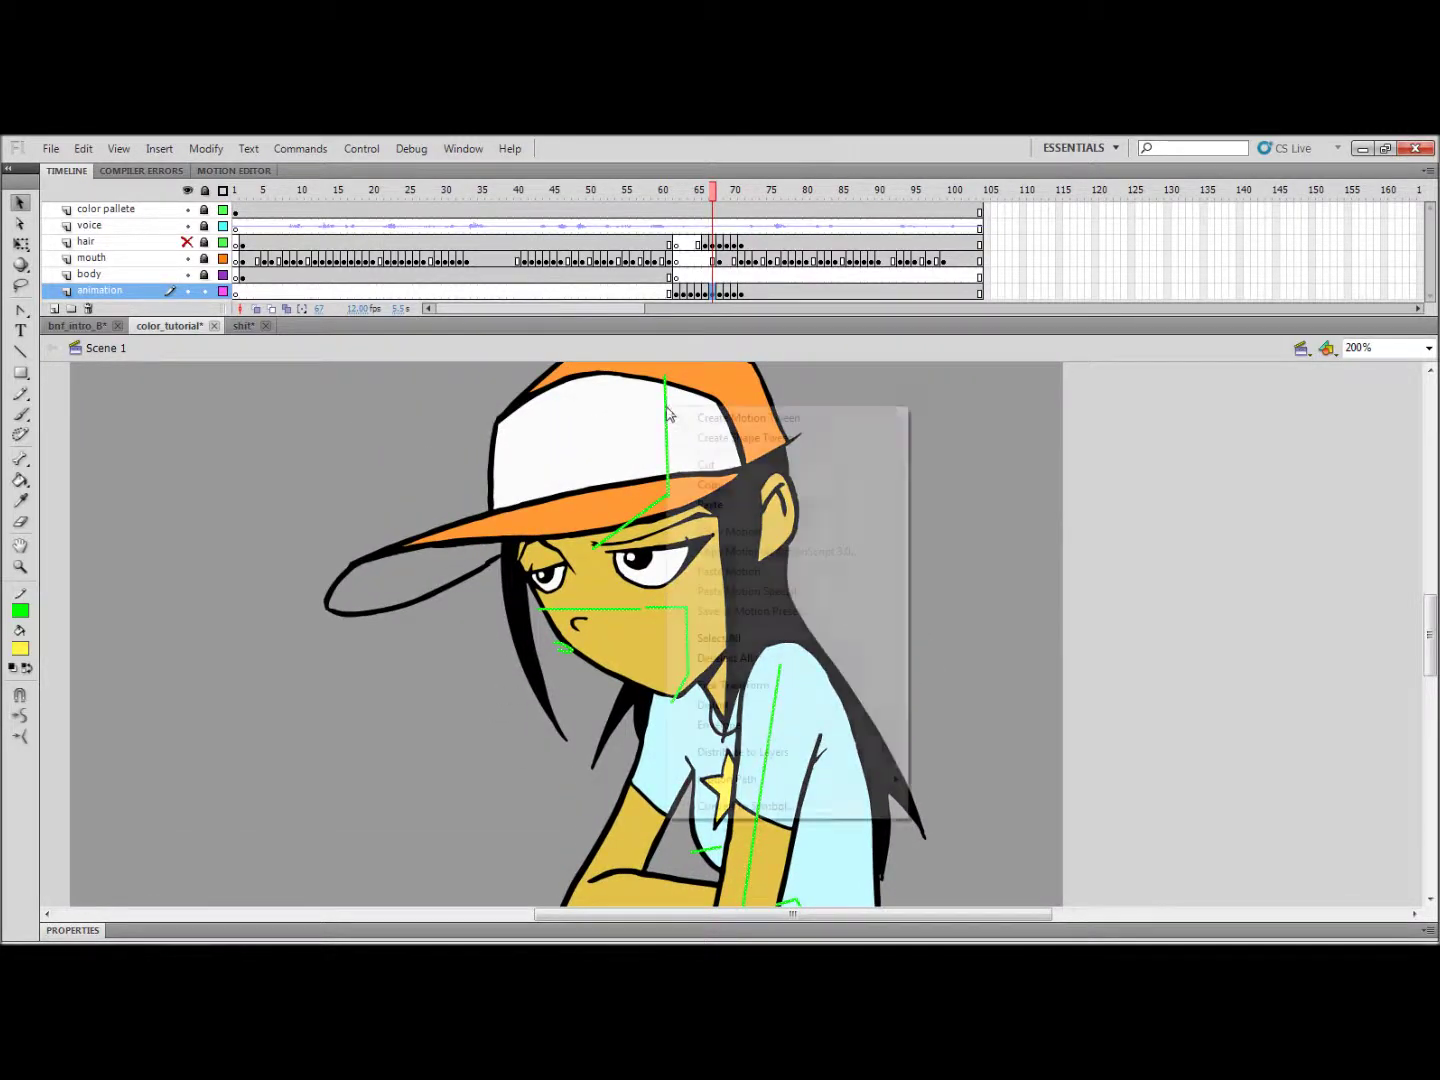
click(752, 685)
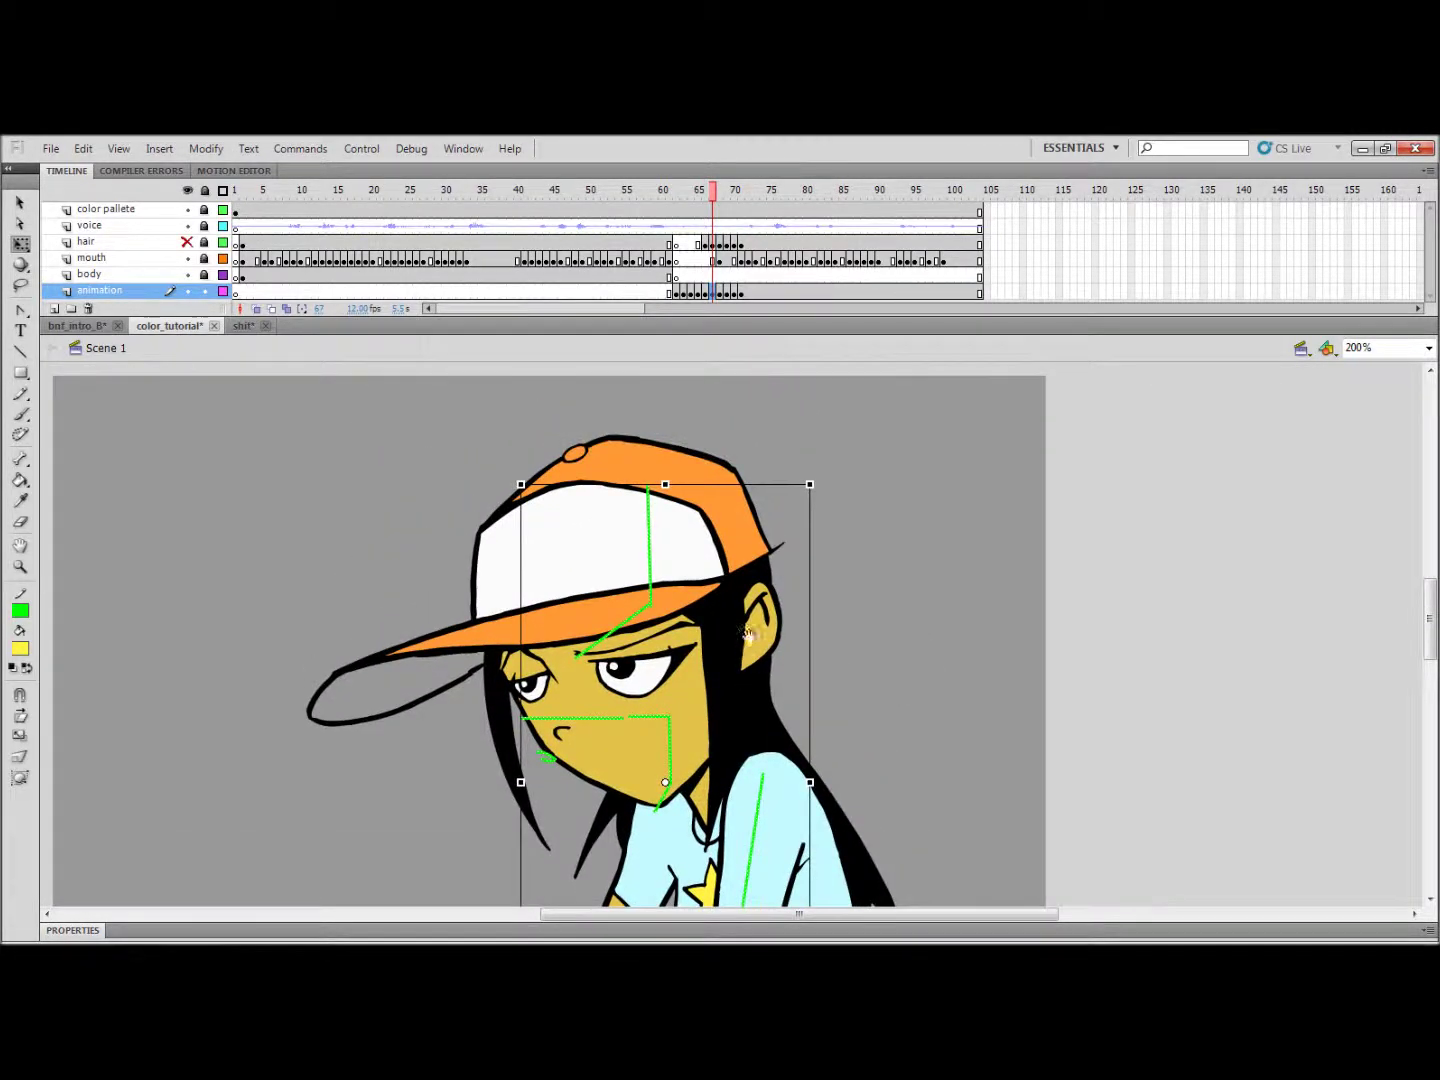
drag(747, 633, 723, 452)
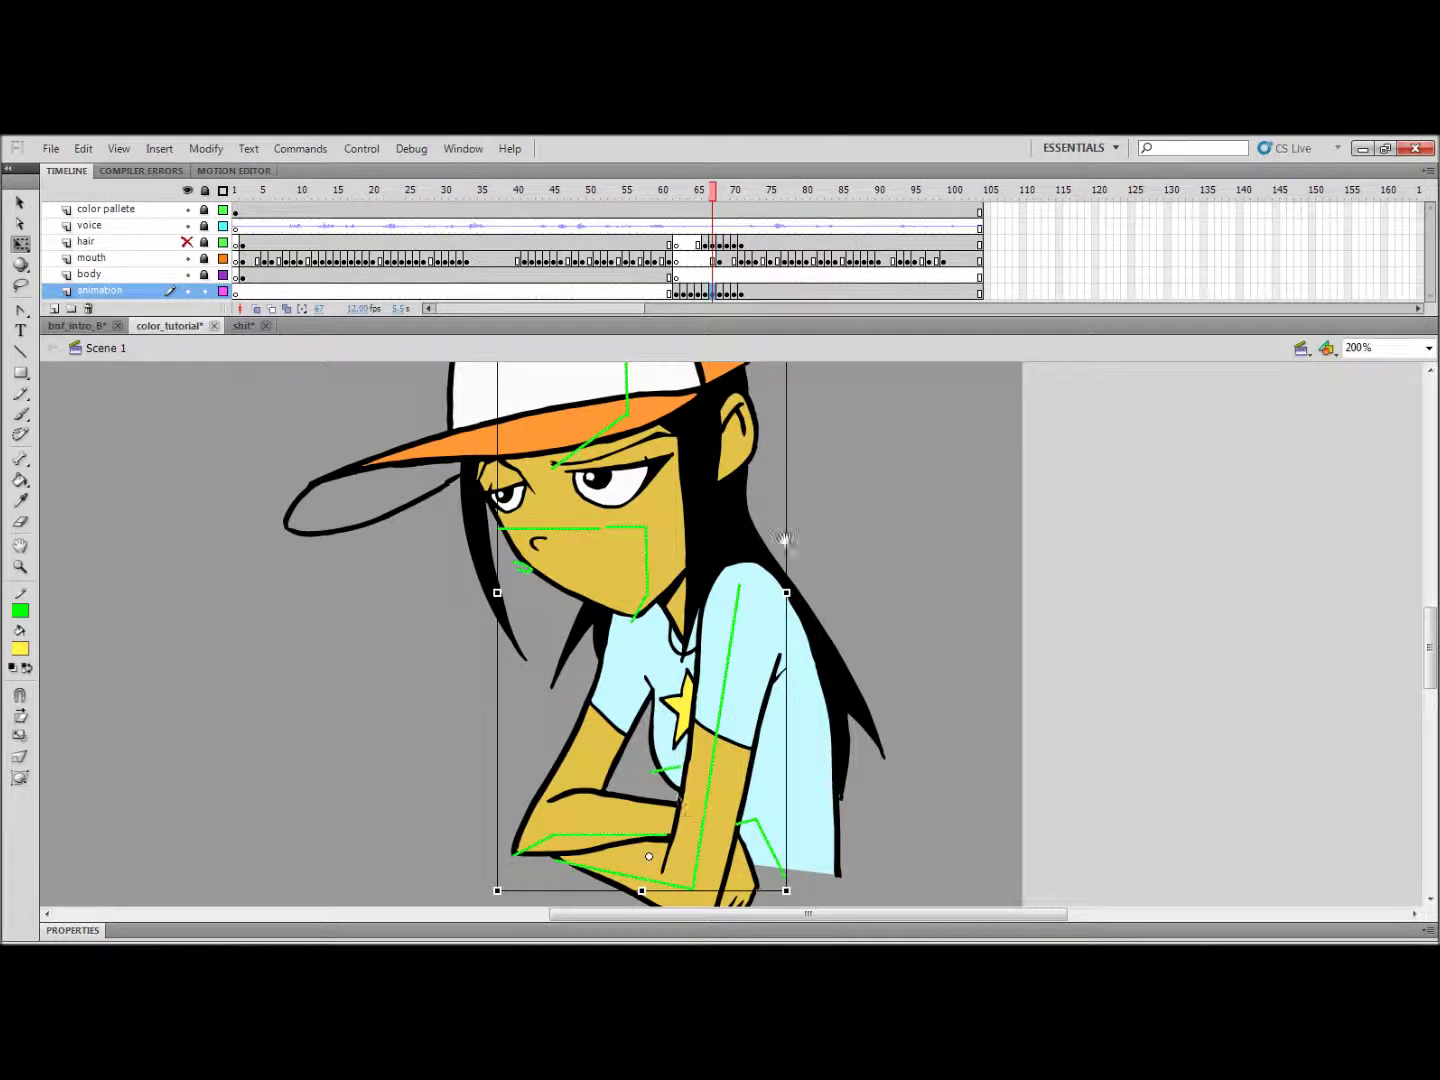
drag(785, 538, 773, 760)
drag(629, 518, 732, 481)
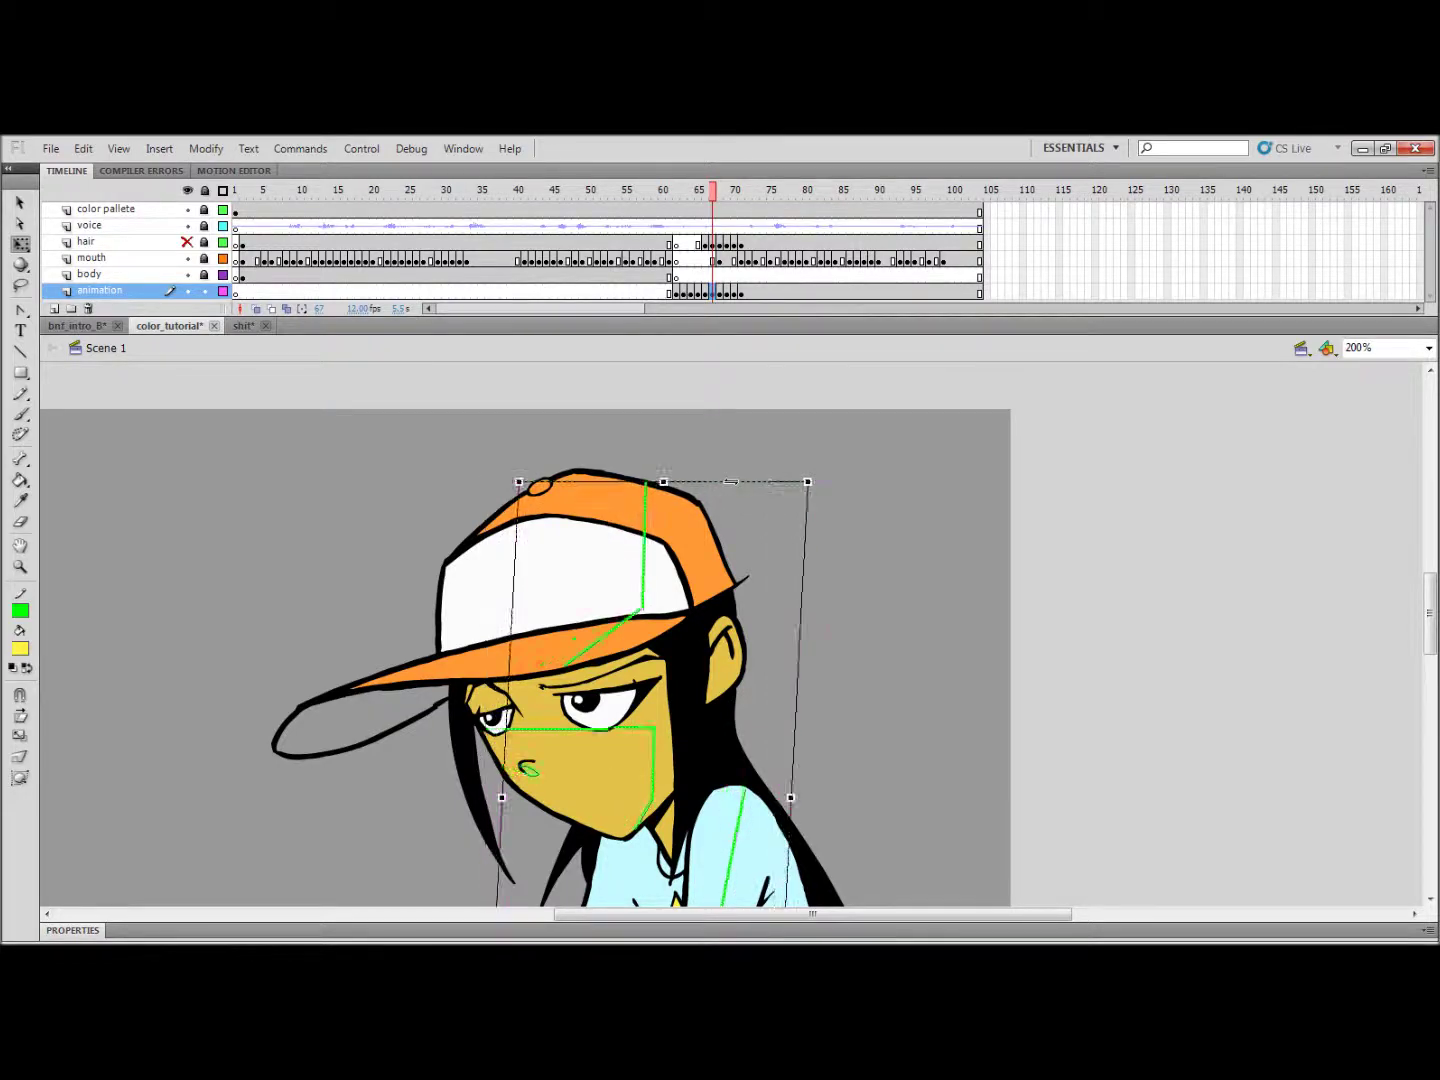
drag(788, 711, 823, 469)
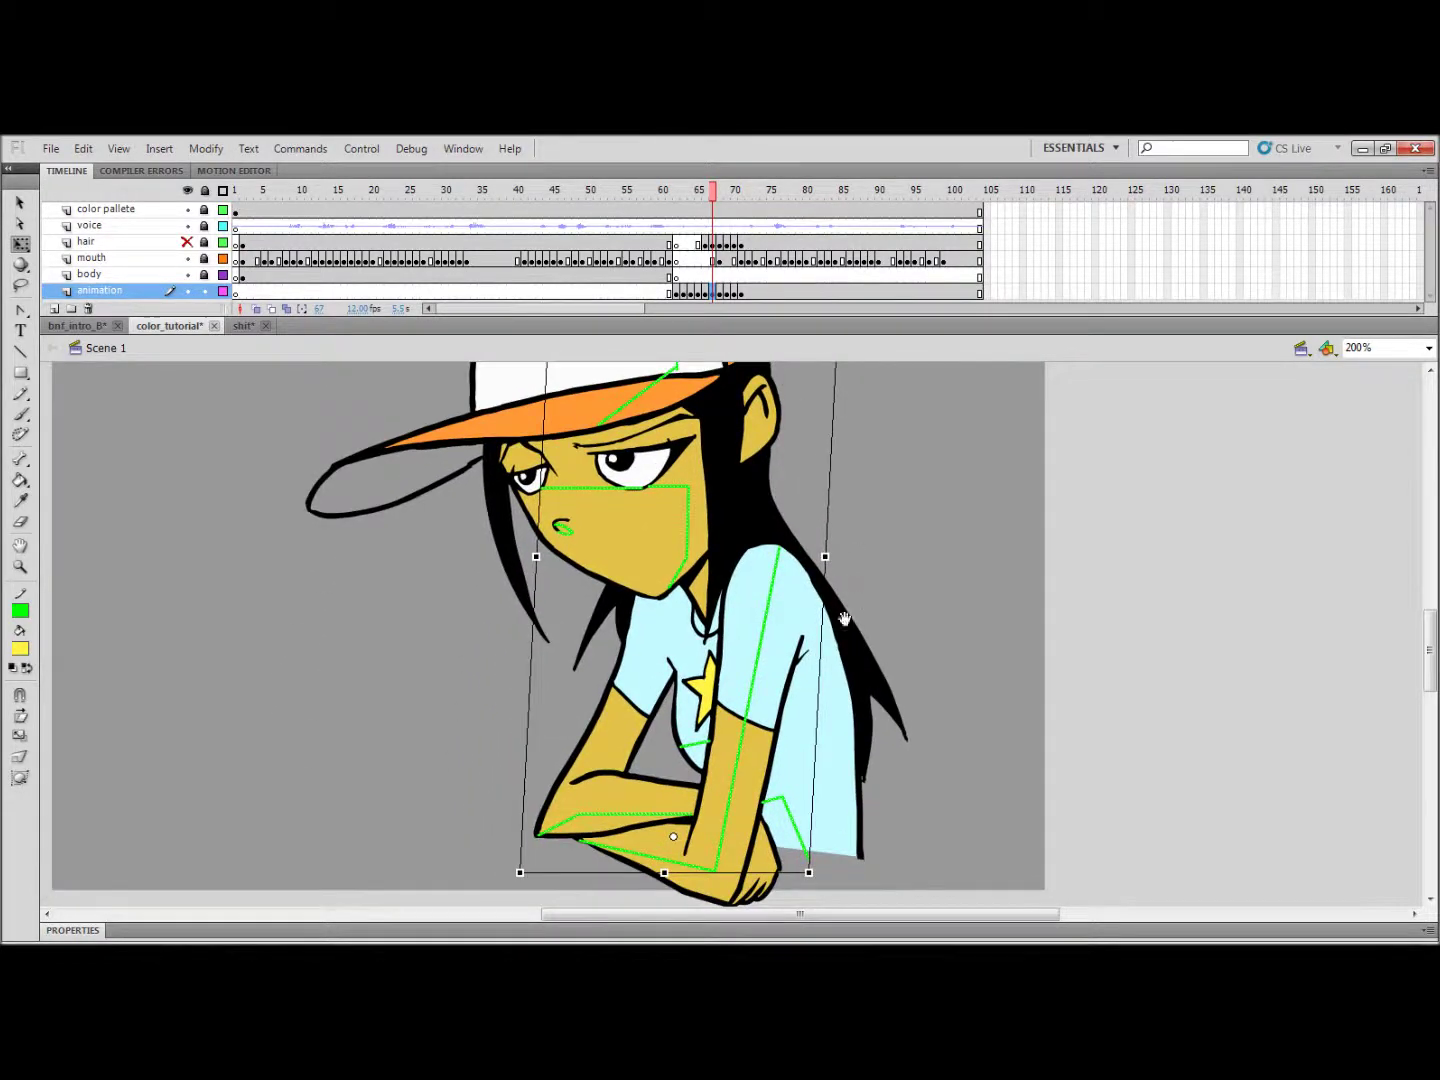
drag(801, 655, 771, 792)
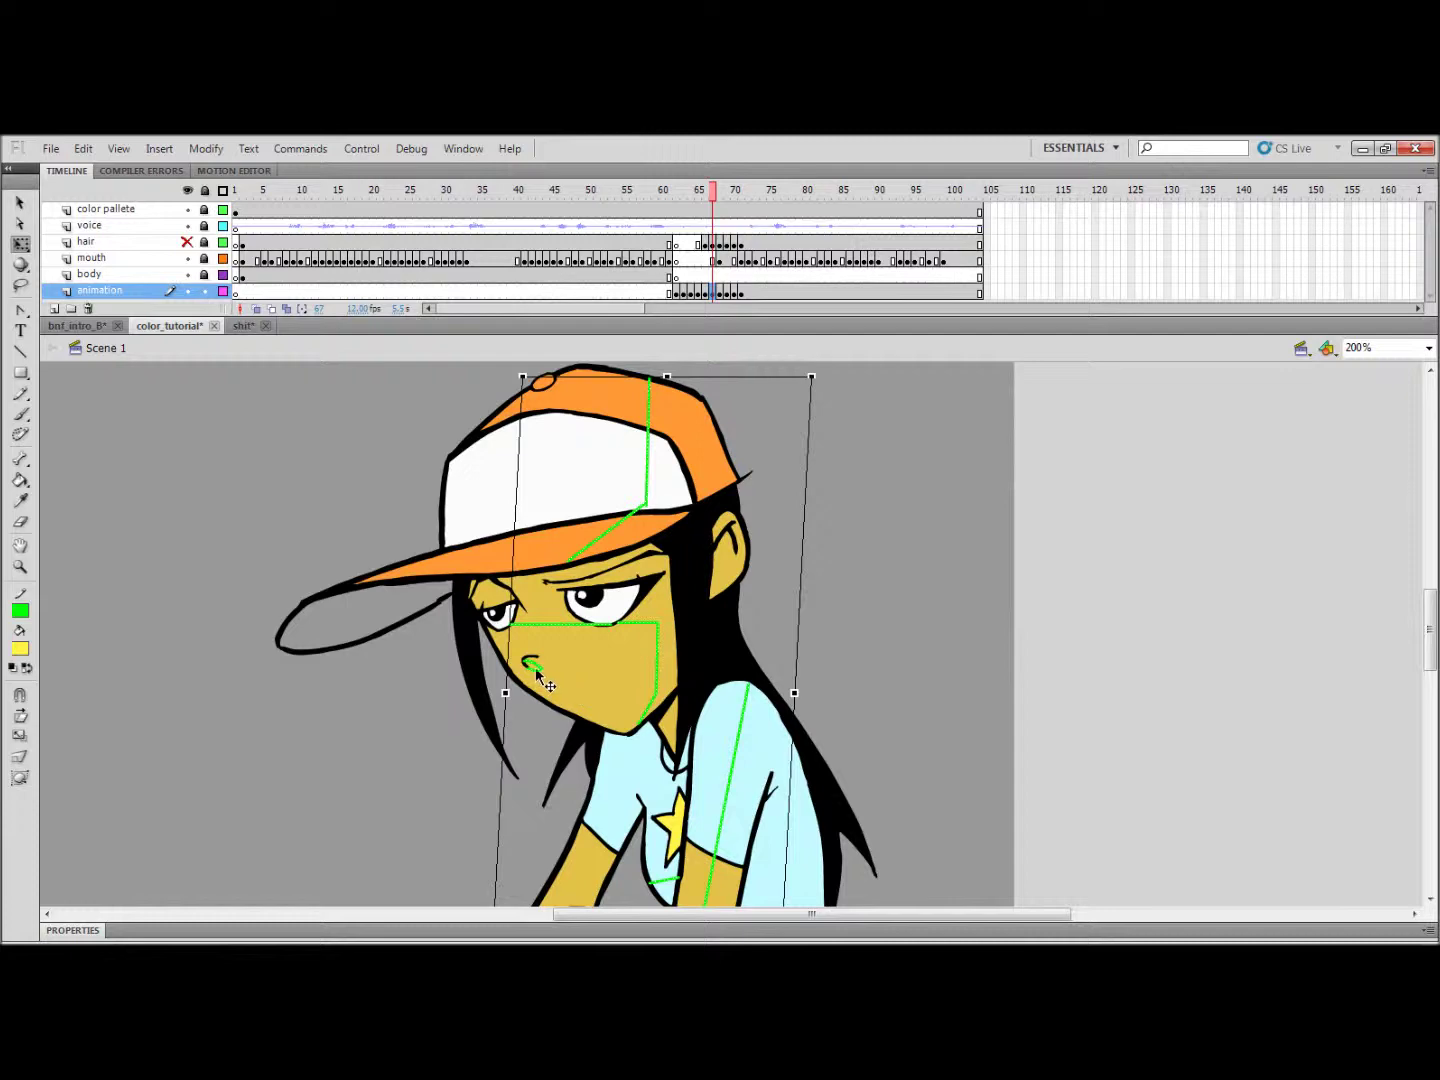
key(v)
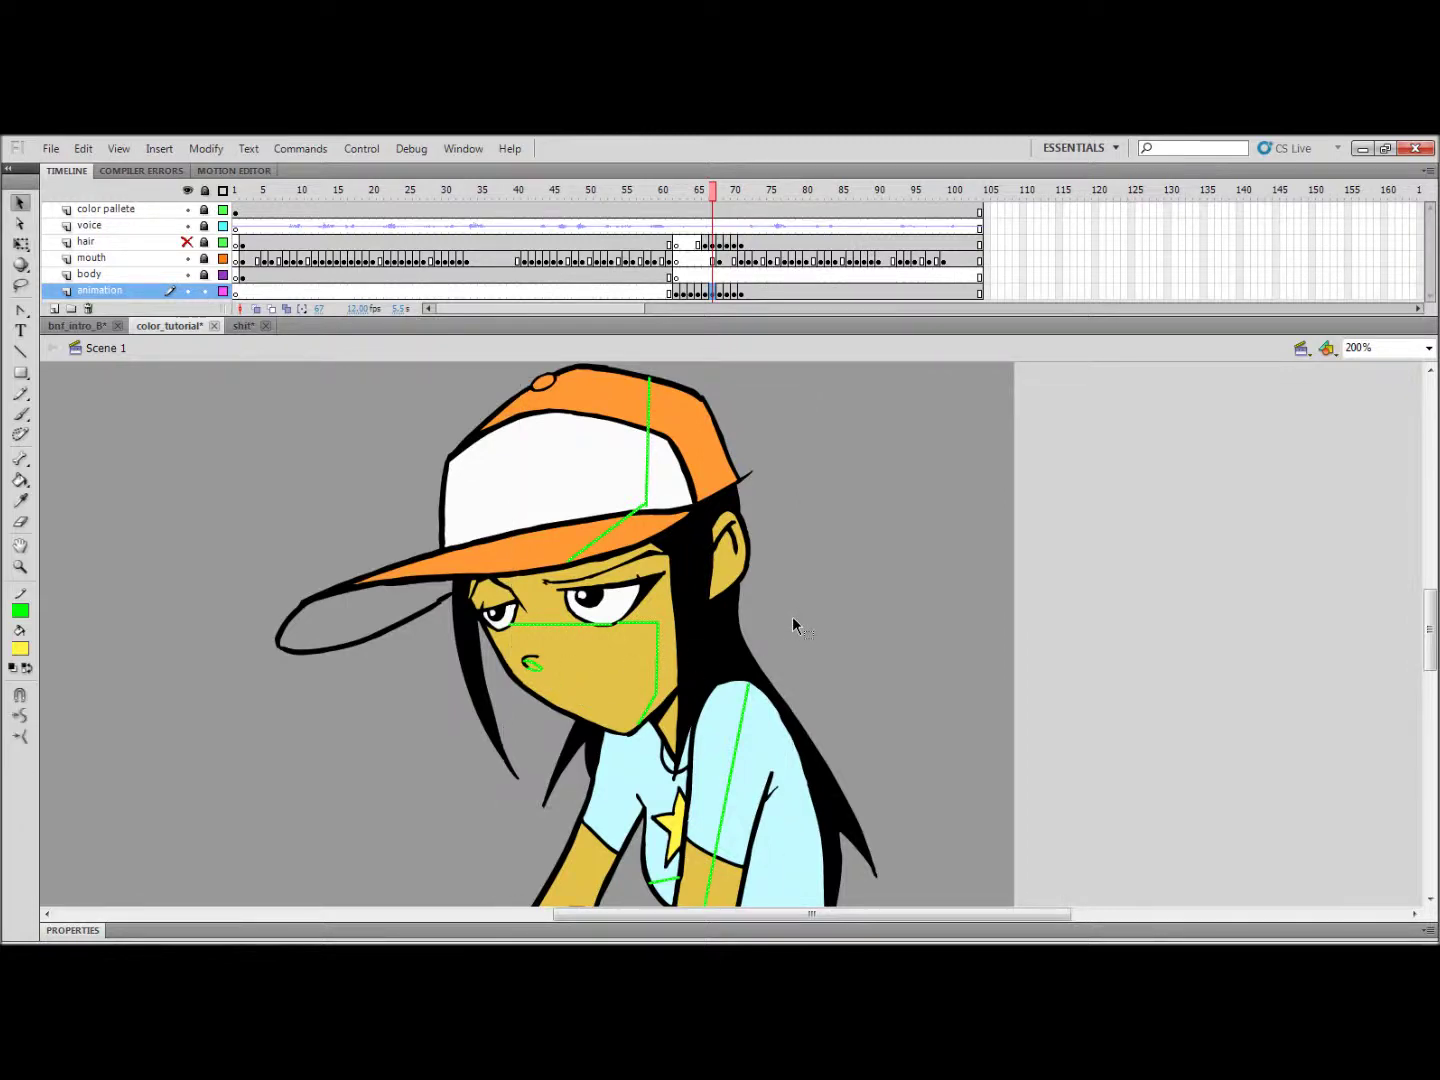
Step: Paste the skewed shading lines in place on frame 68
key(period)
right_click(829, 524)
click(900, 598)
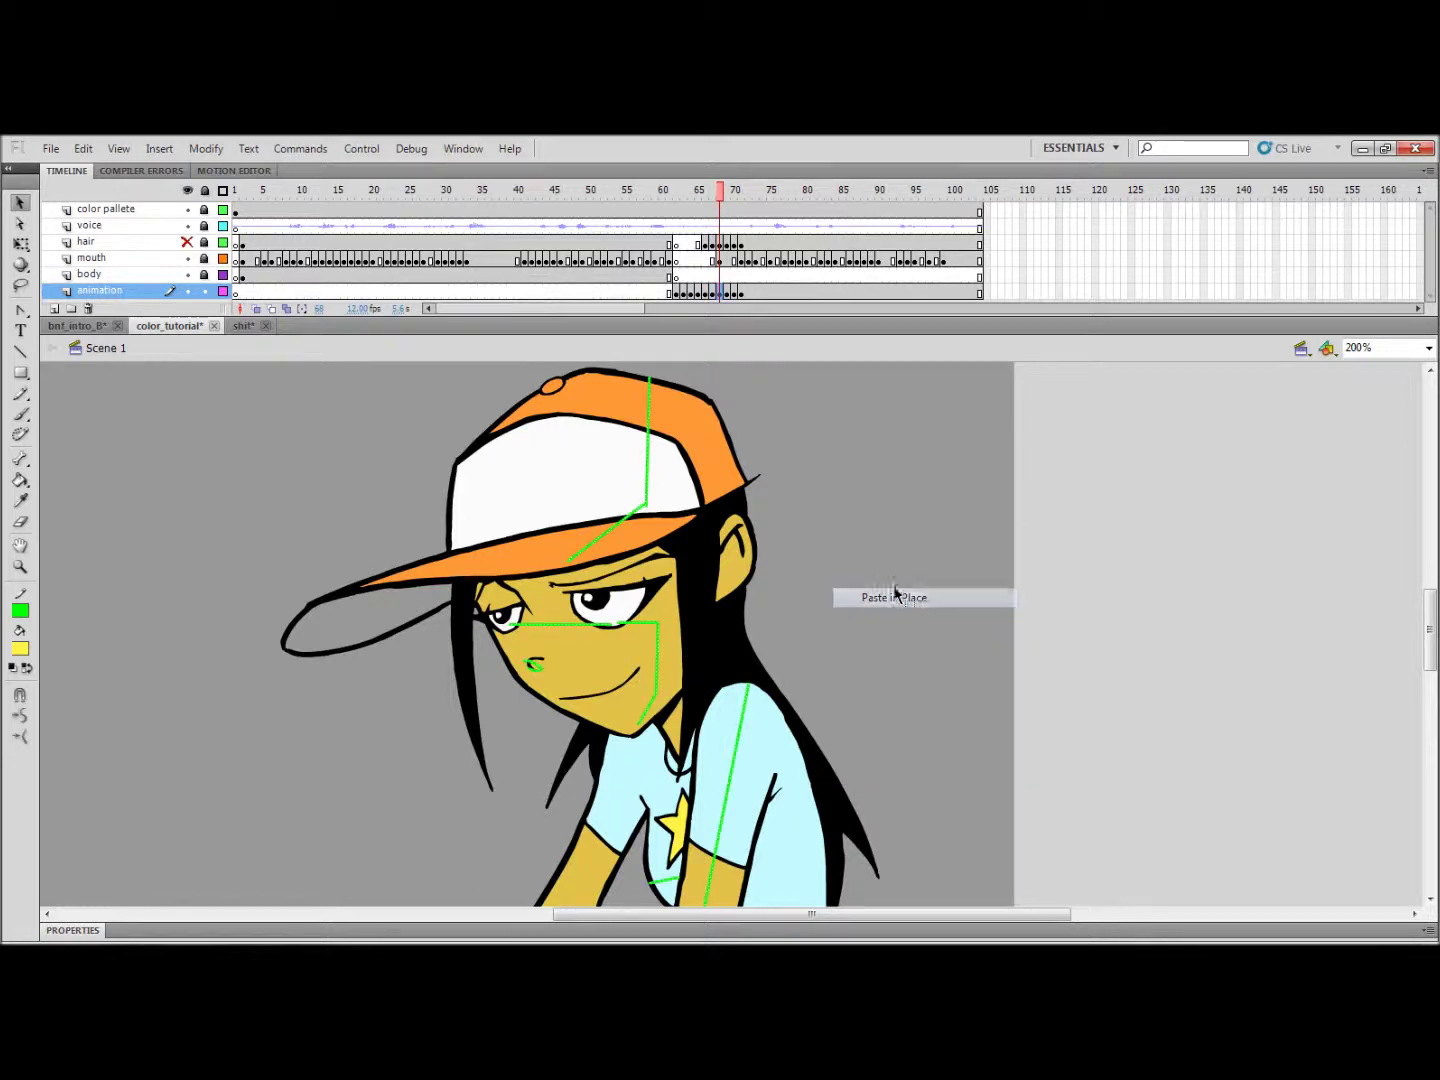
Step: Free-transform the shading lines on frame 68, skewing them slightly further right to fit the cap, face and body
right_click(648, 392)
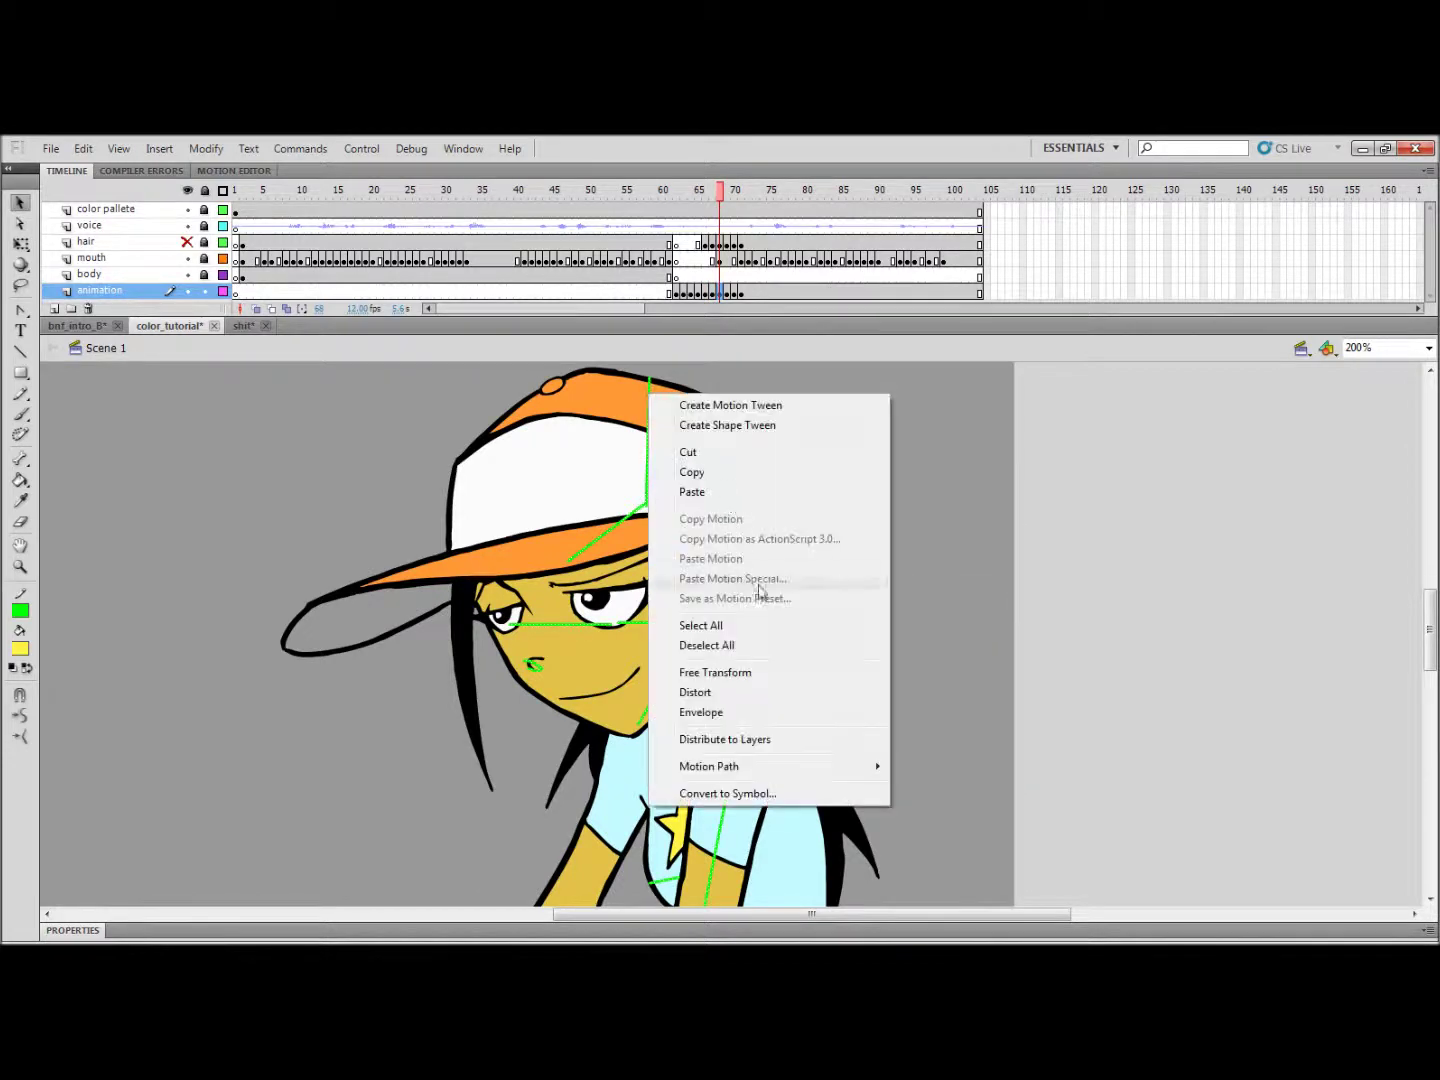
click(765, 671)
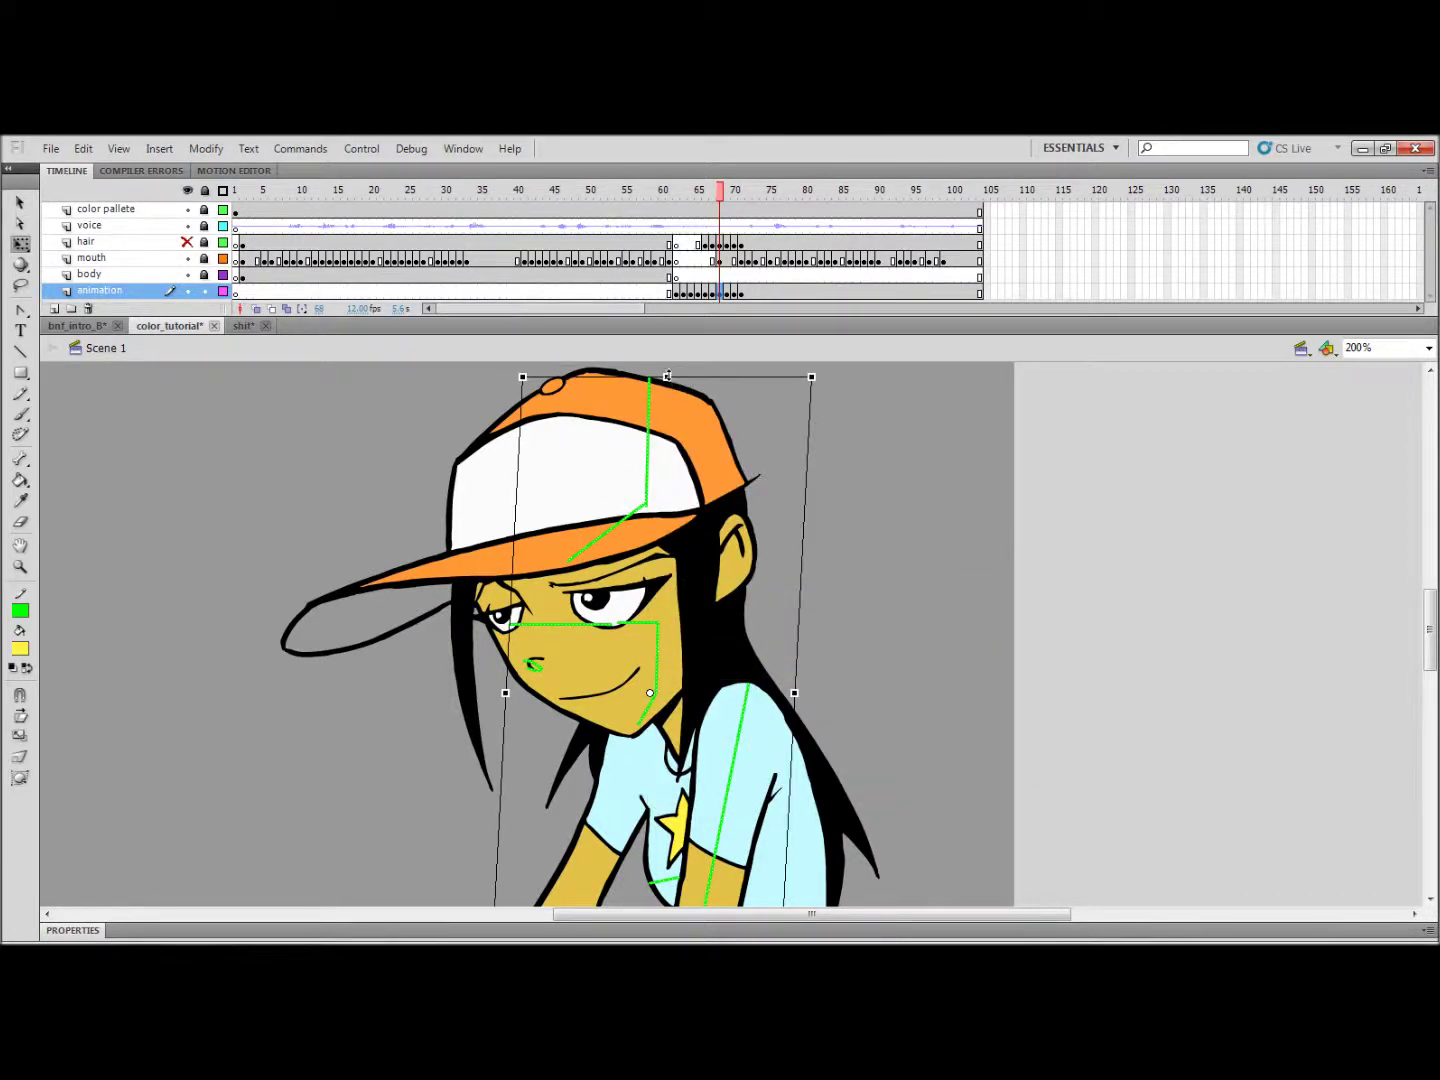
drag(685, 376, 673, 379)
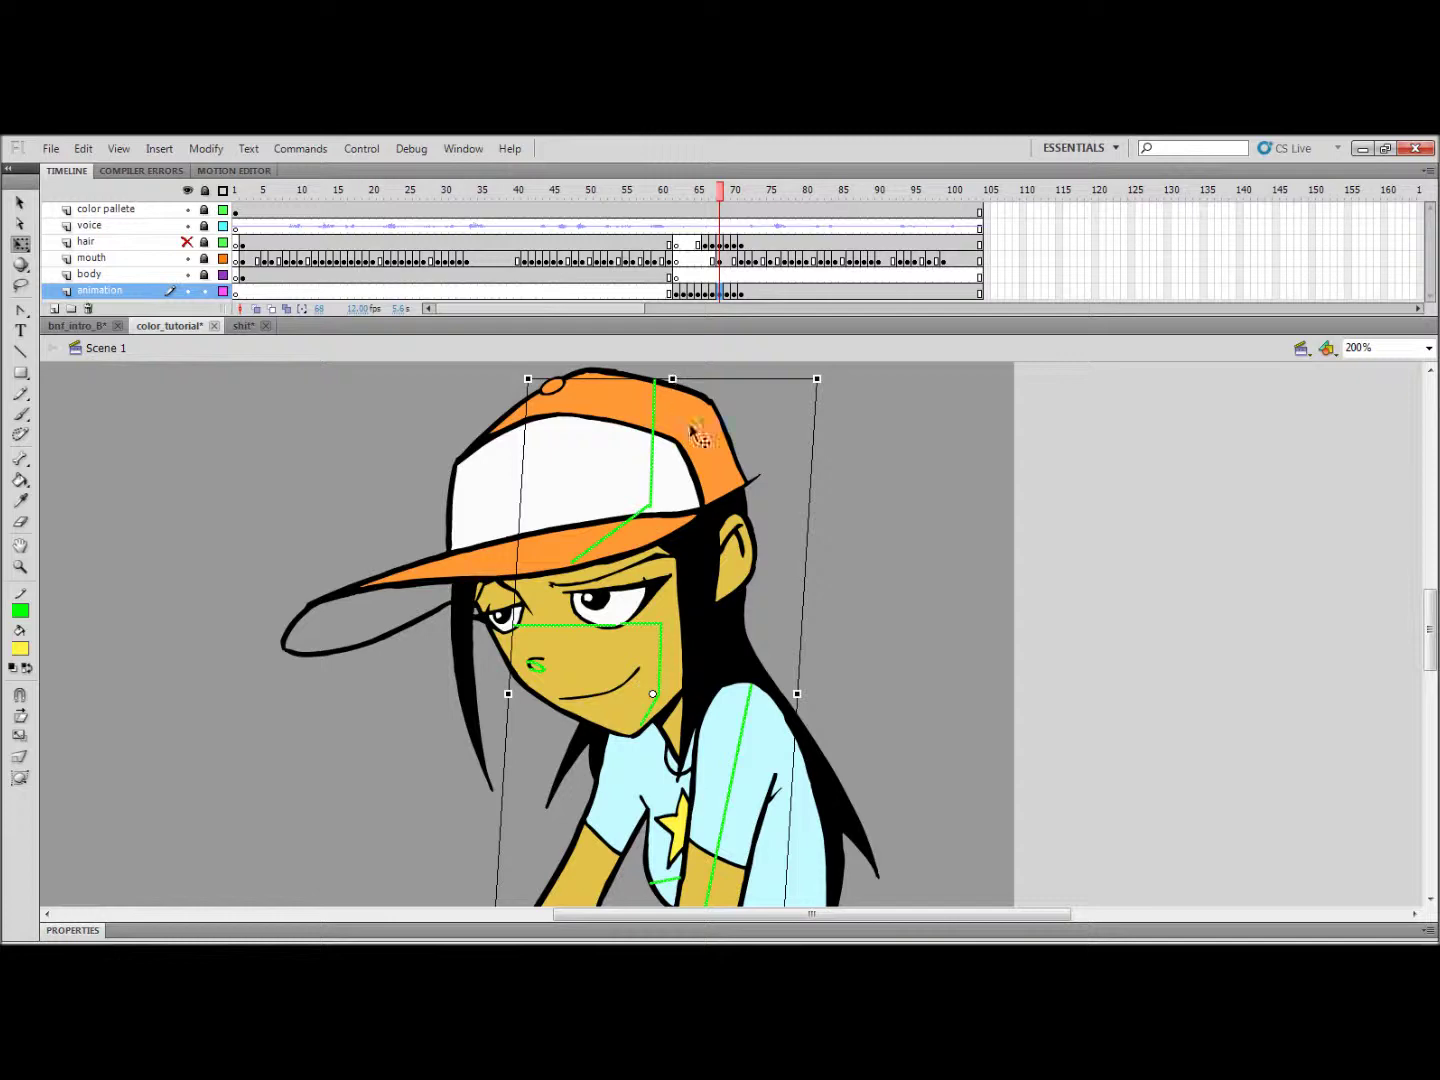
drag(786, 836, 776, 855)
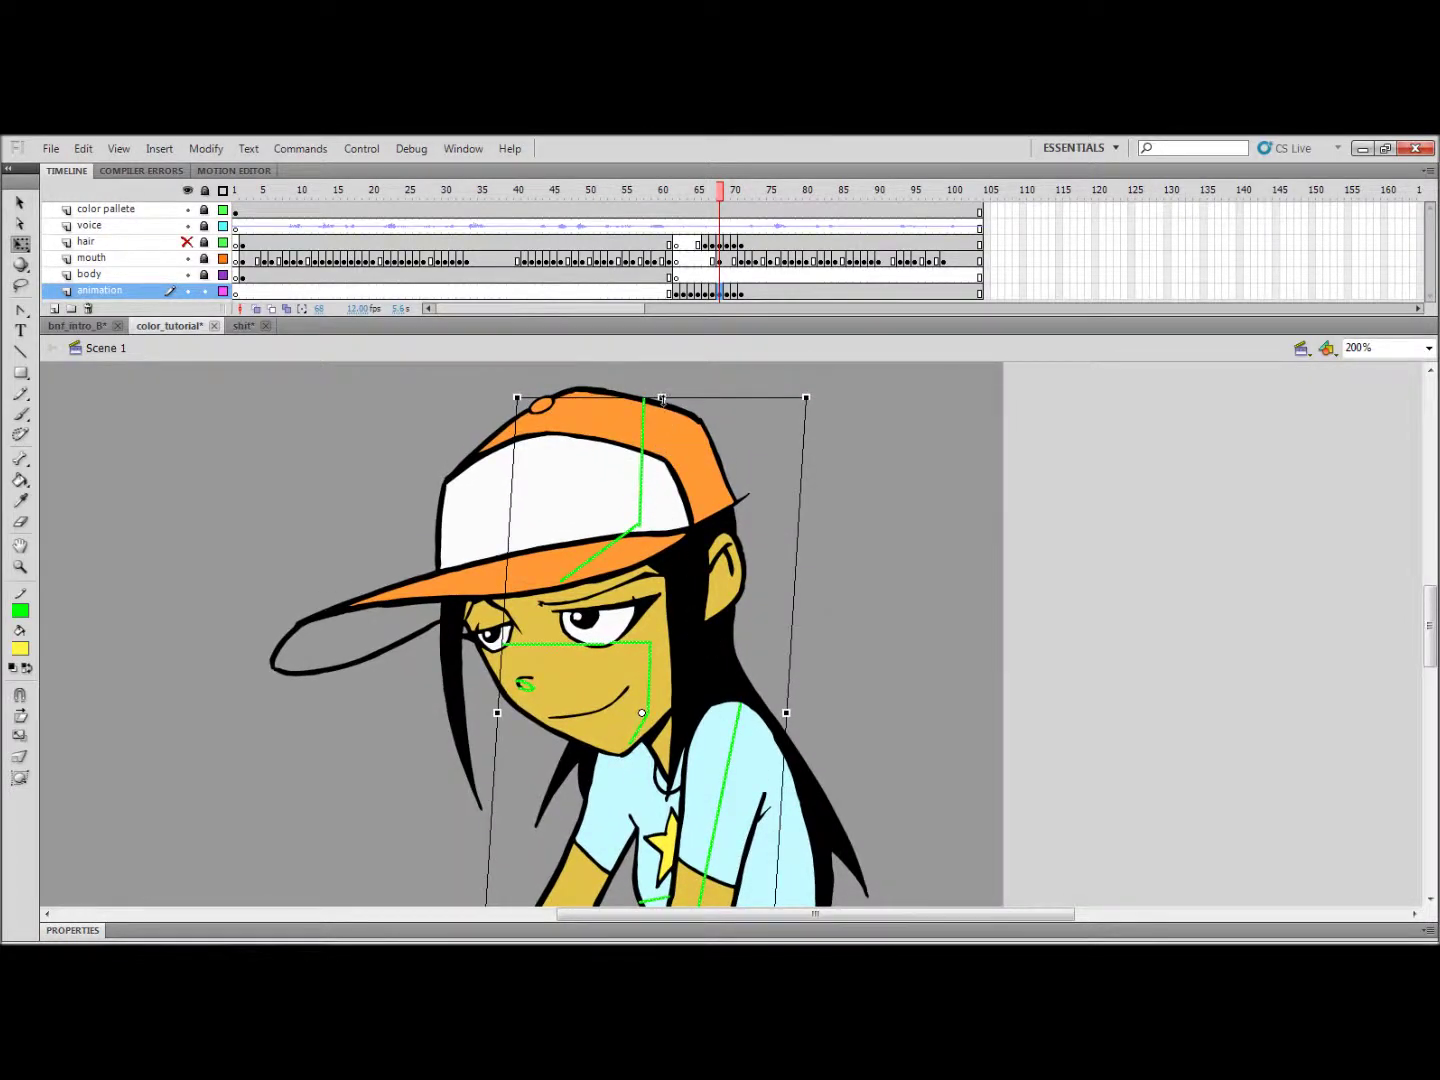
drag(661, 399, 663, 401)
scroll(782, 620, down, 3)
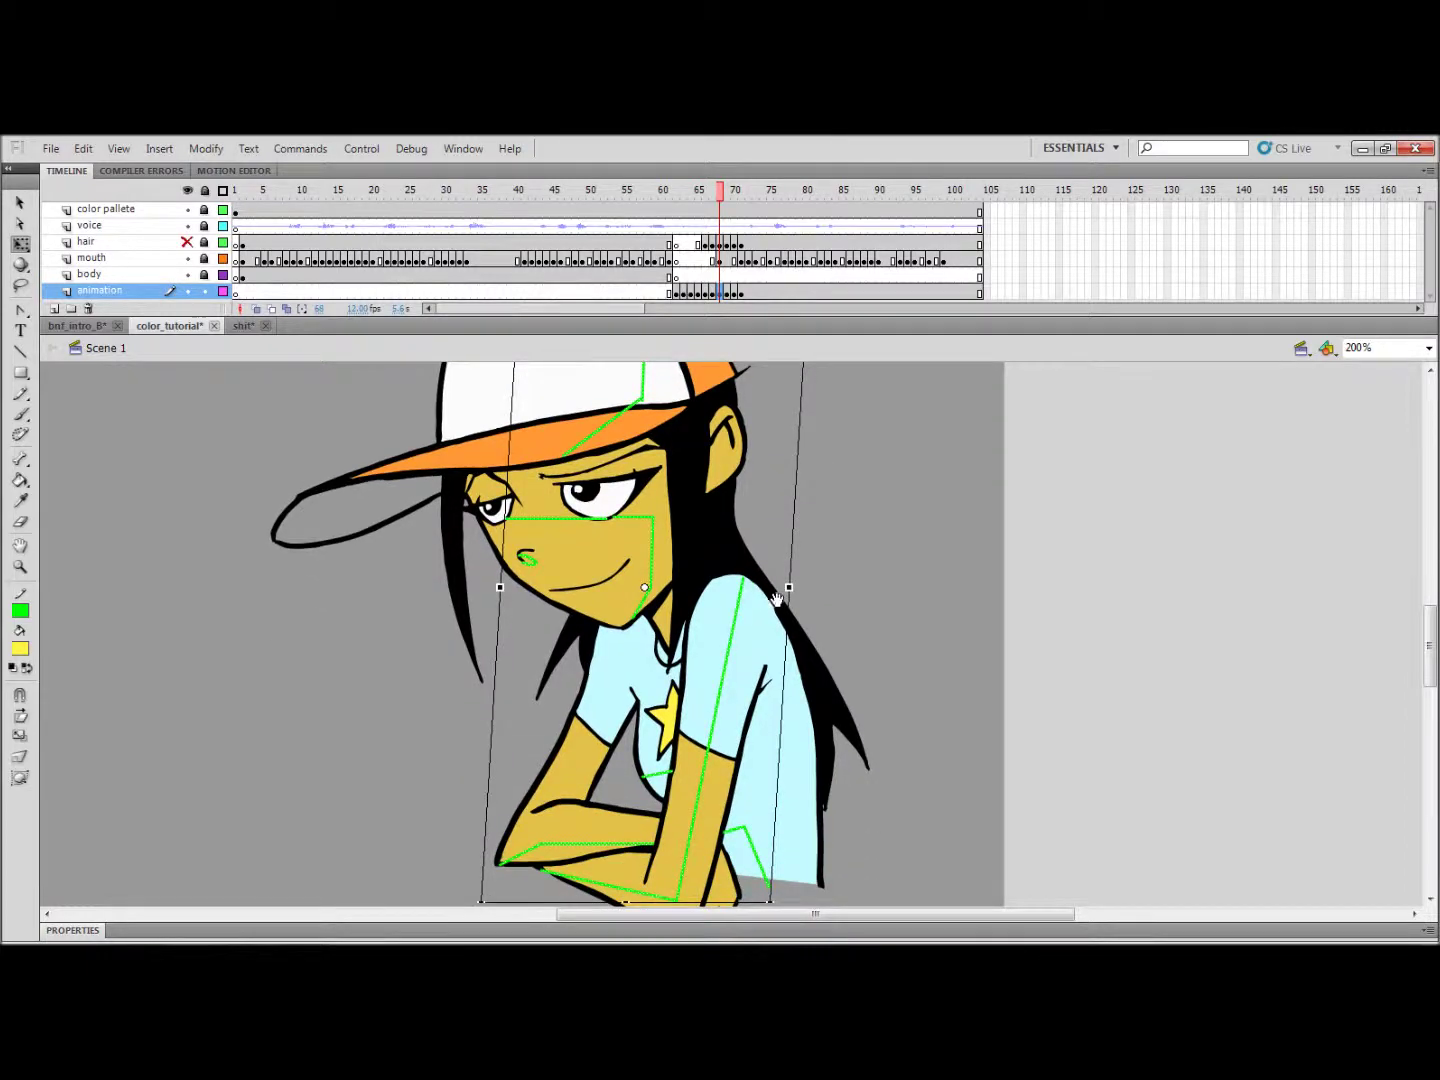
drag(772, 548, 766, 599)
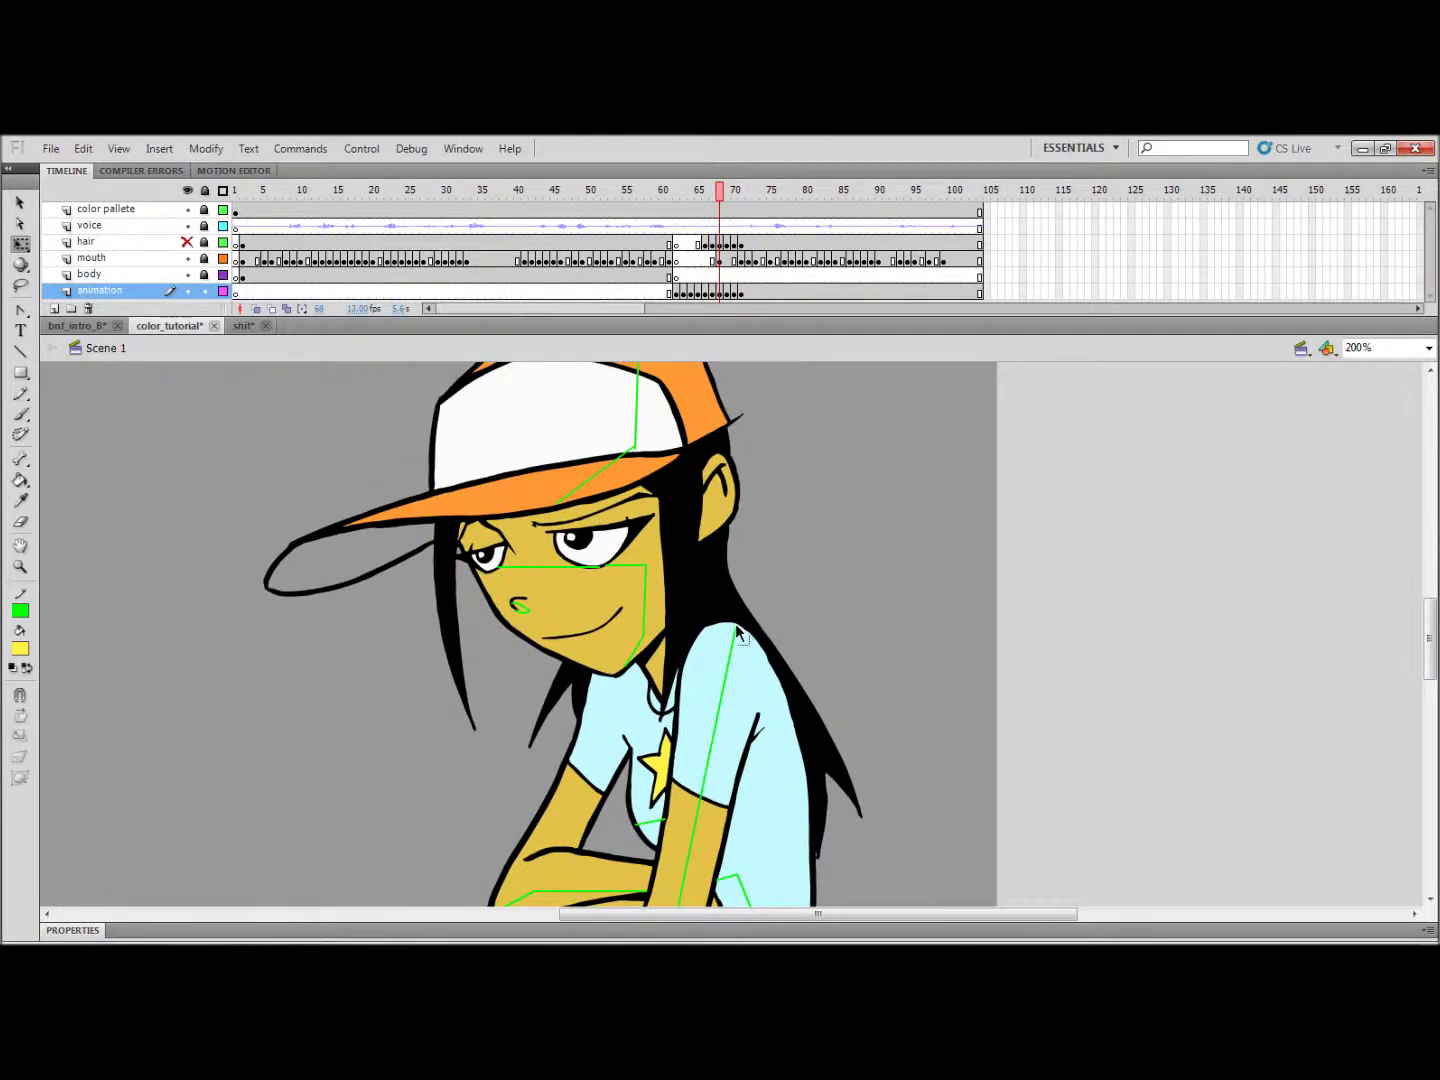
scroll(700, 519, up, 2)
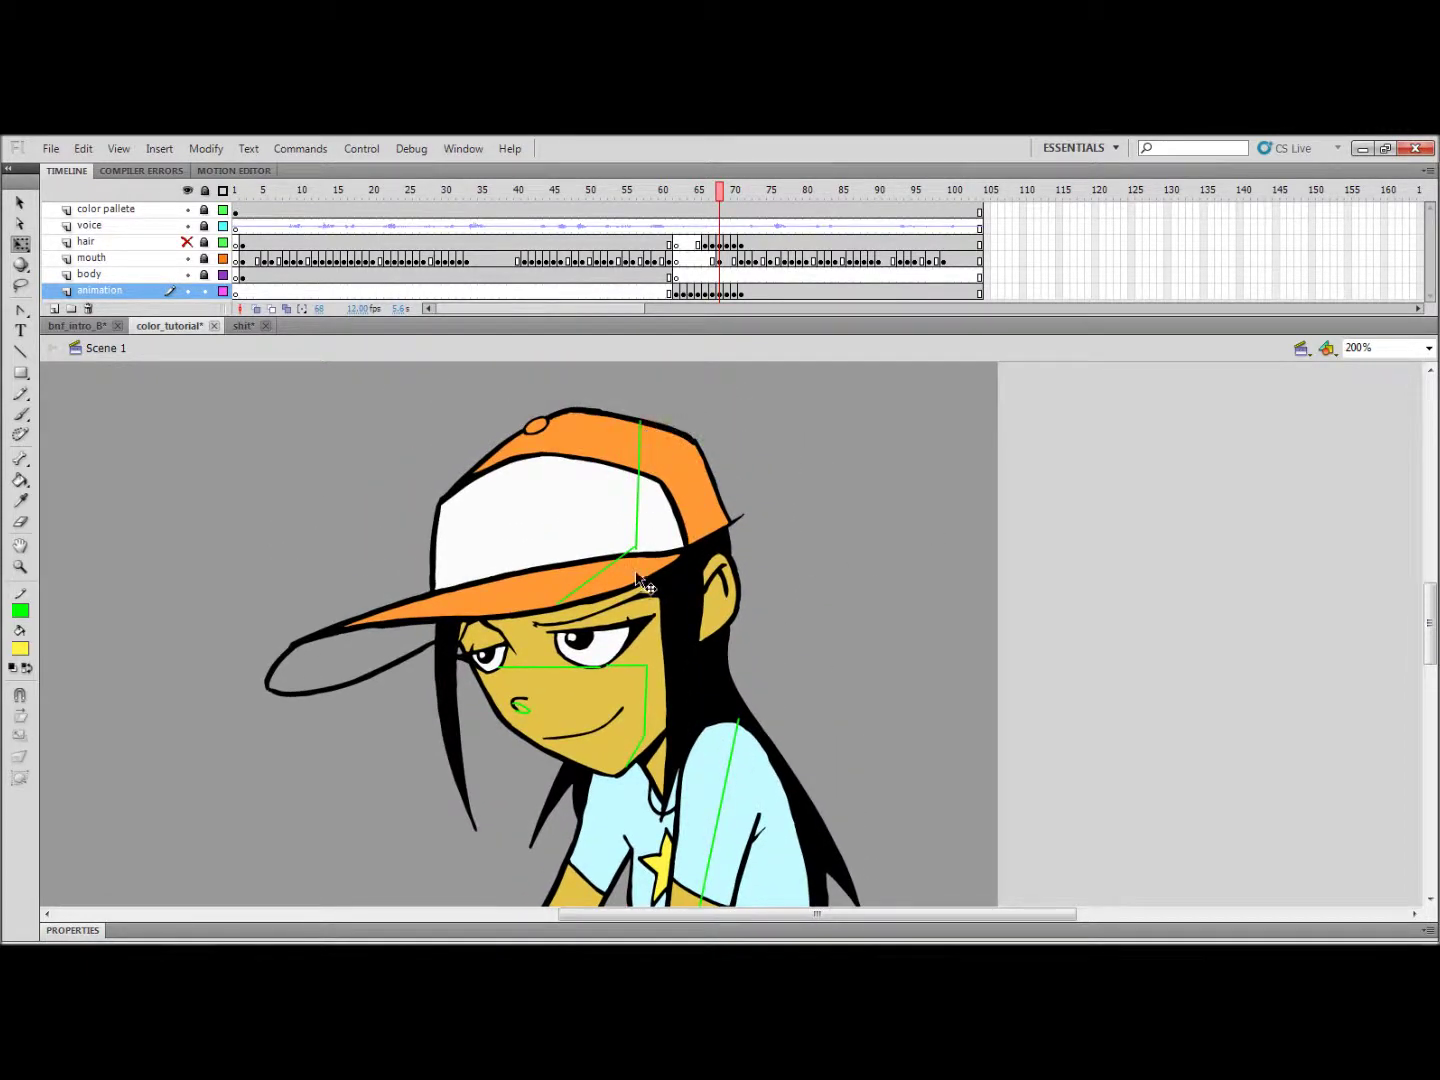
scroll(680, 585, down, 5)
scroll(751, 650, down, 2)
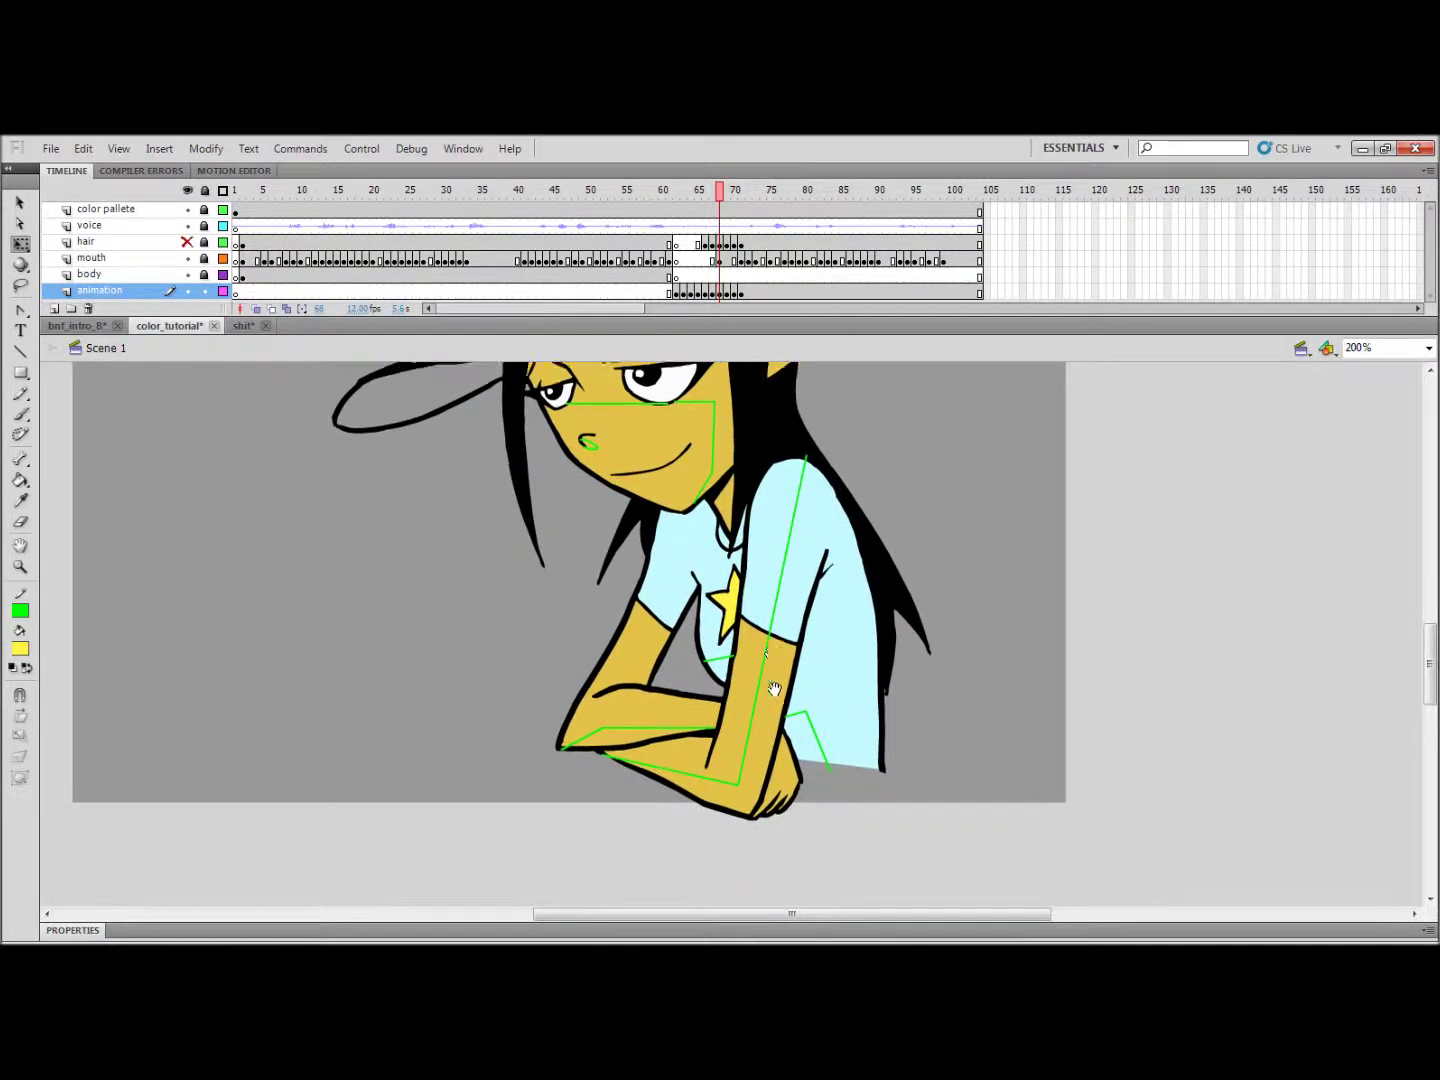
scroll(770, 481, up, 2)
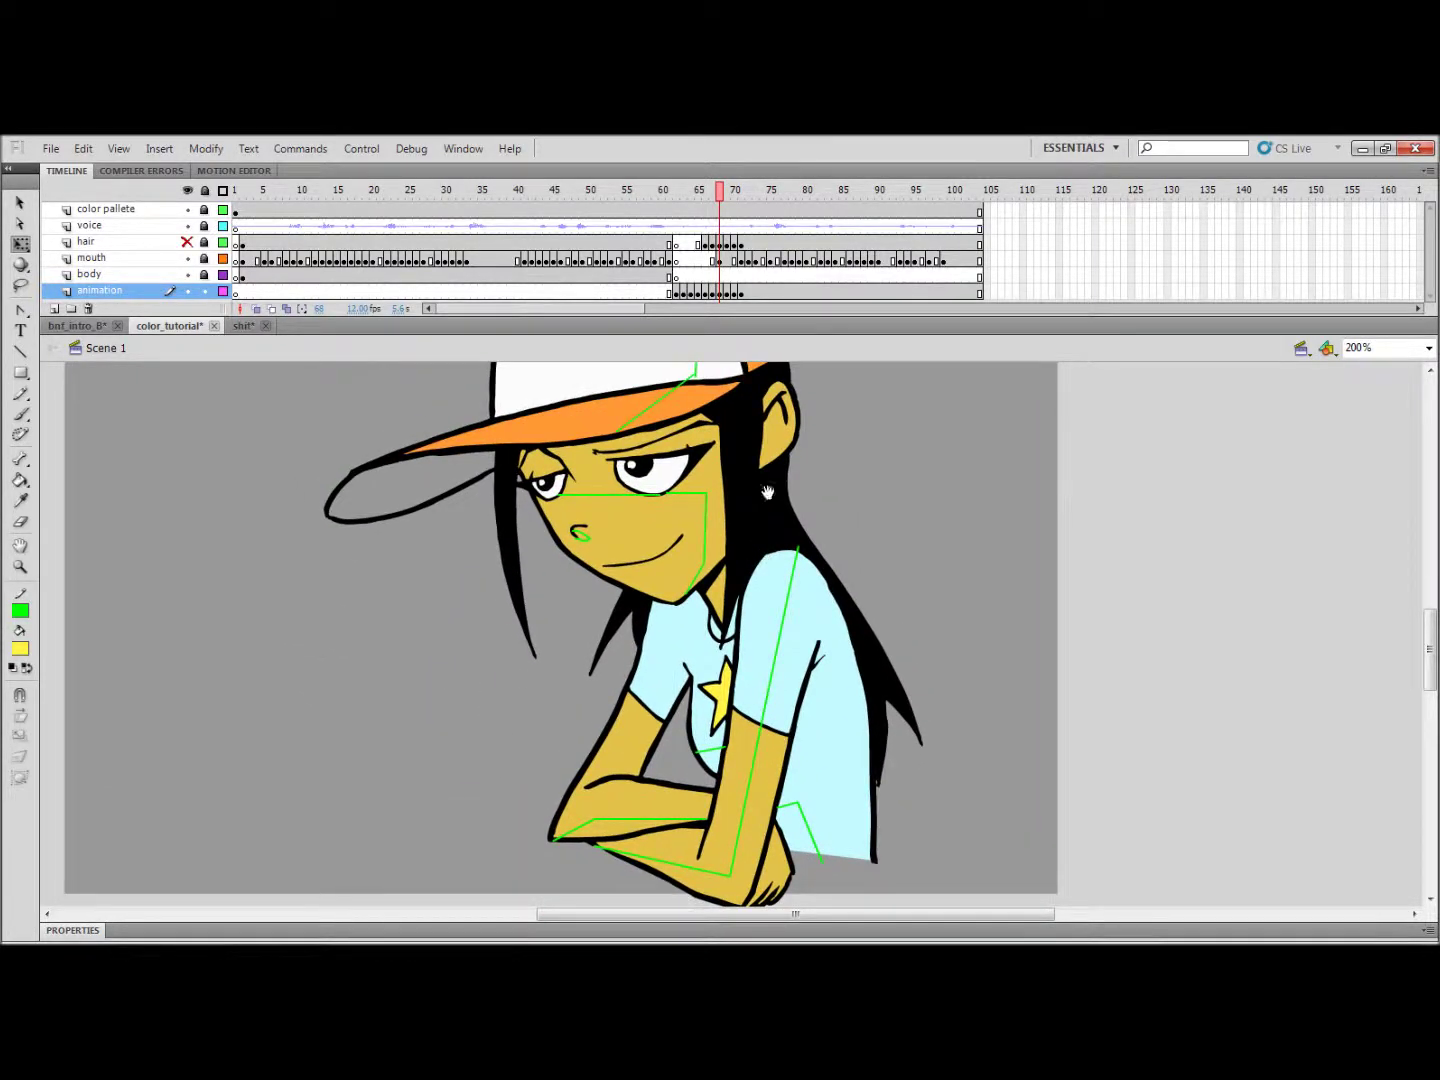
key(.)
scroll(684, 399, up, 3)
click(675, 401)
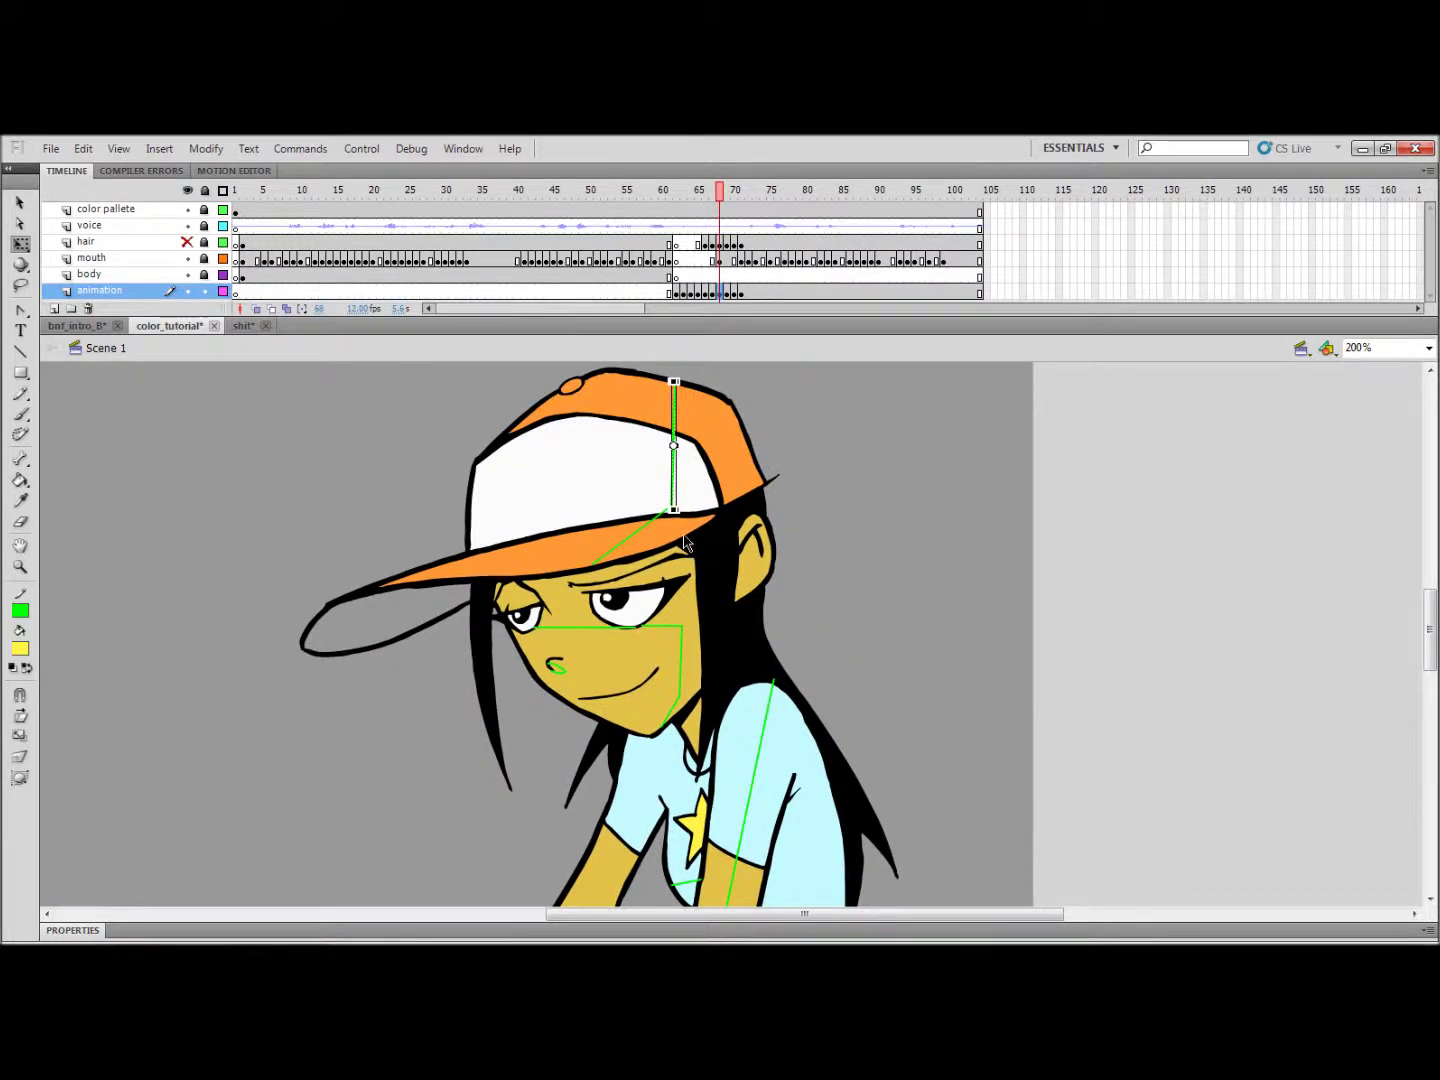
key(v)
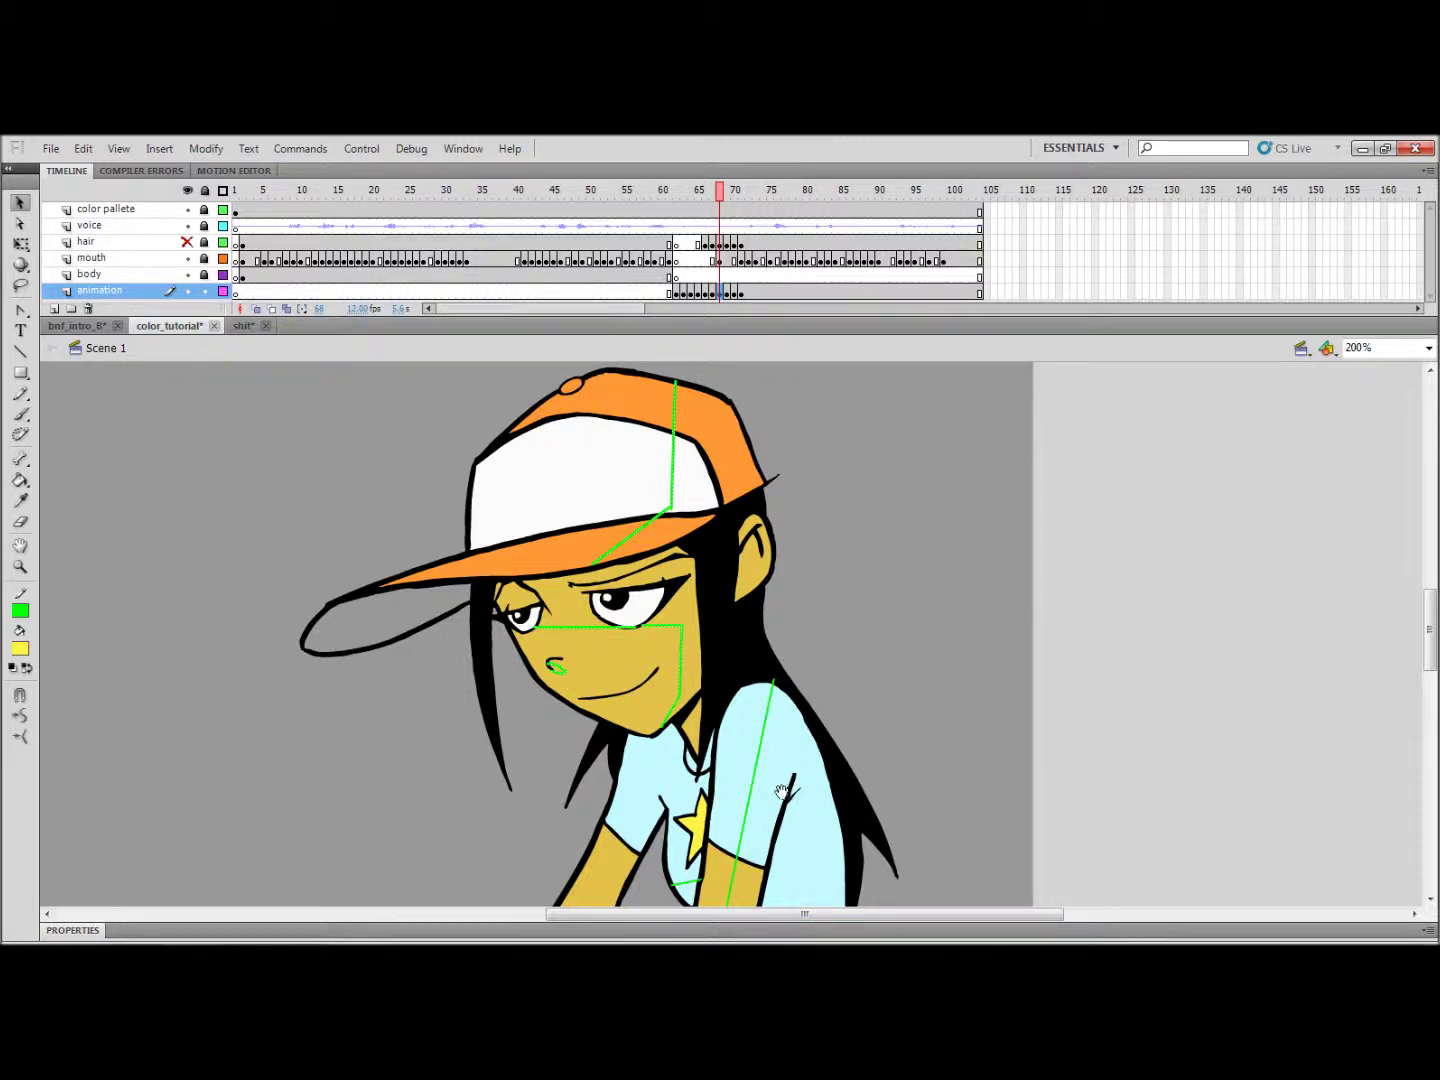
Step: Paste the adjusted shading lines in place on frames 69, 70 and 71
scroll(740, 545, down, 5)
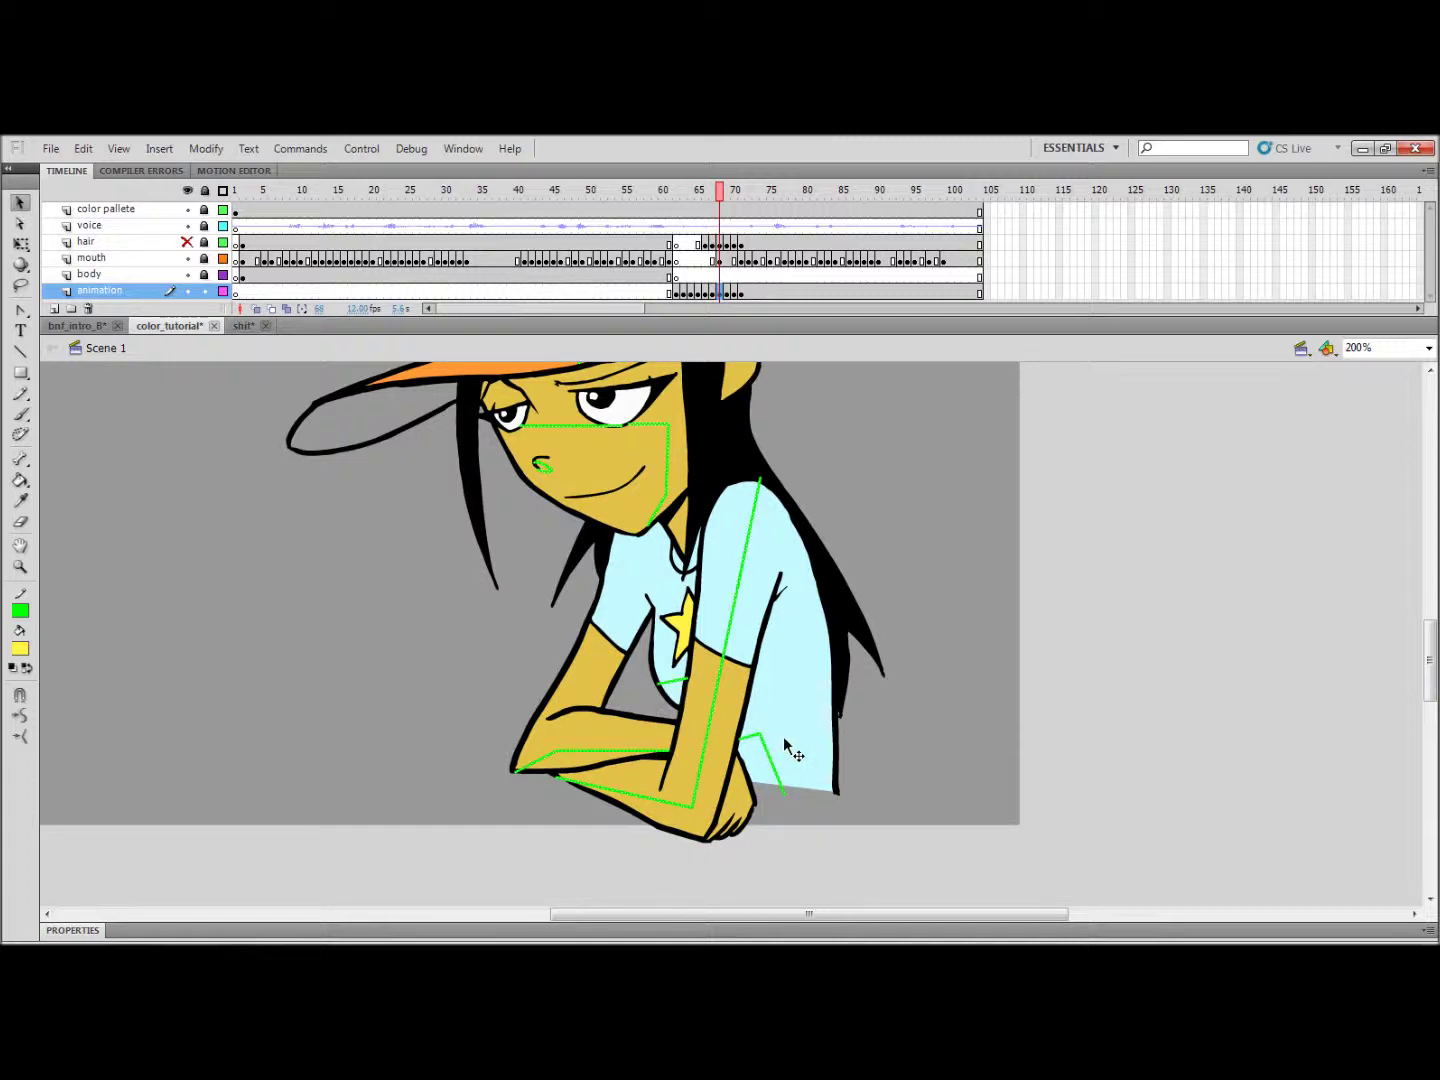
key(period)
right_click(891, 506)
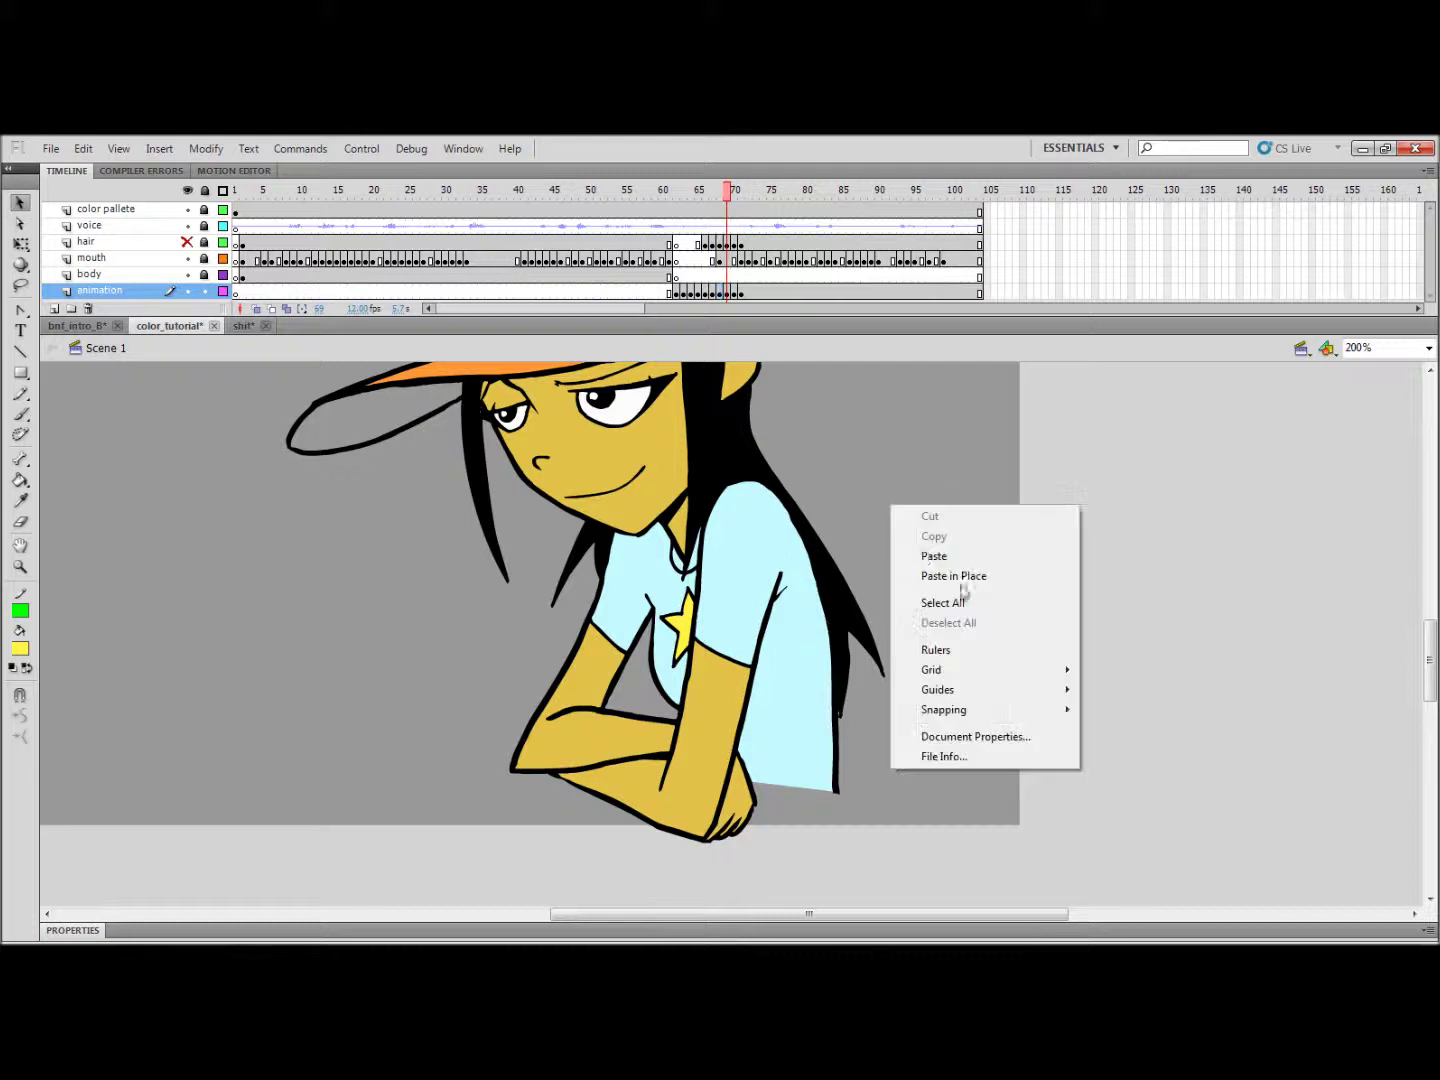
click(954, 576)
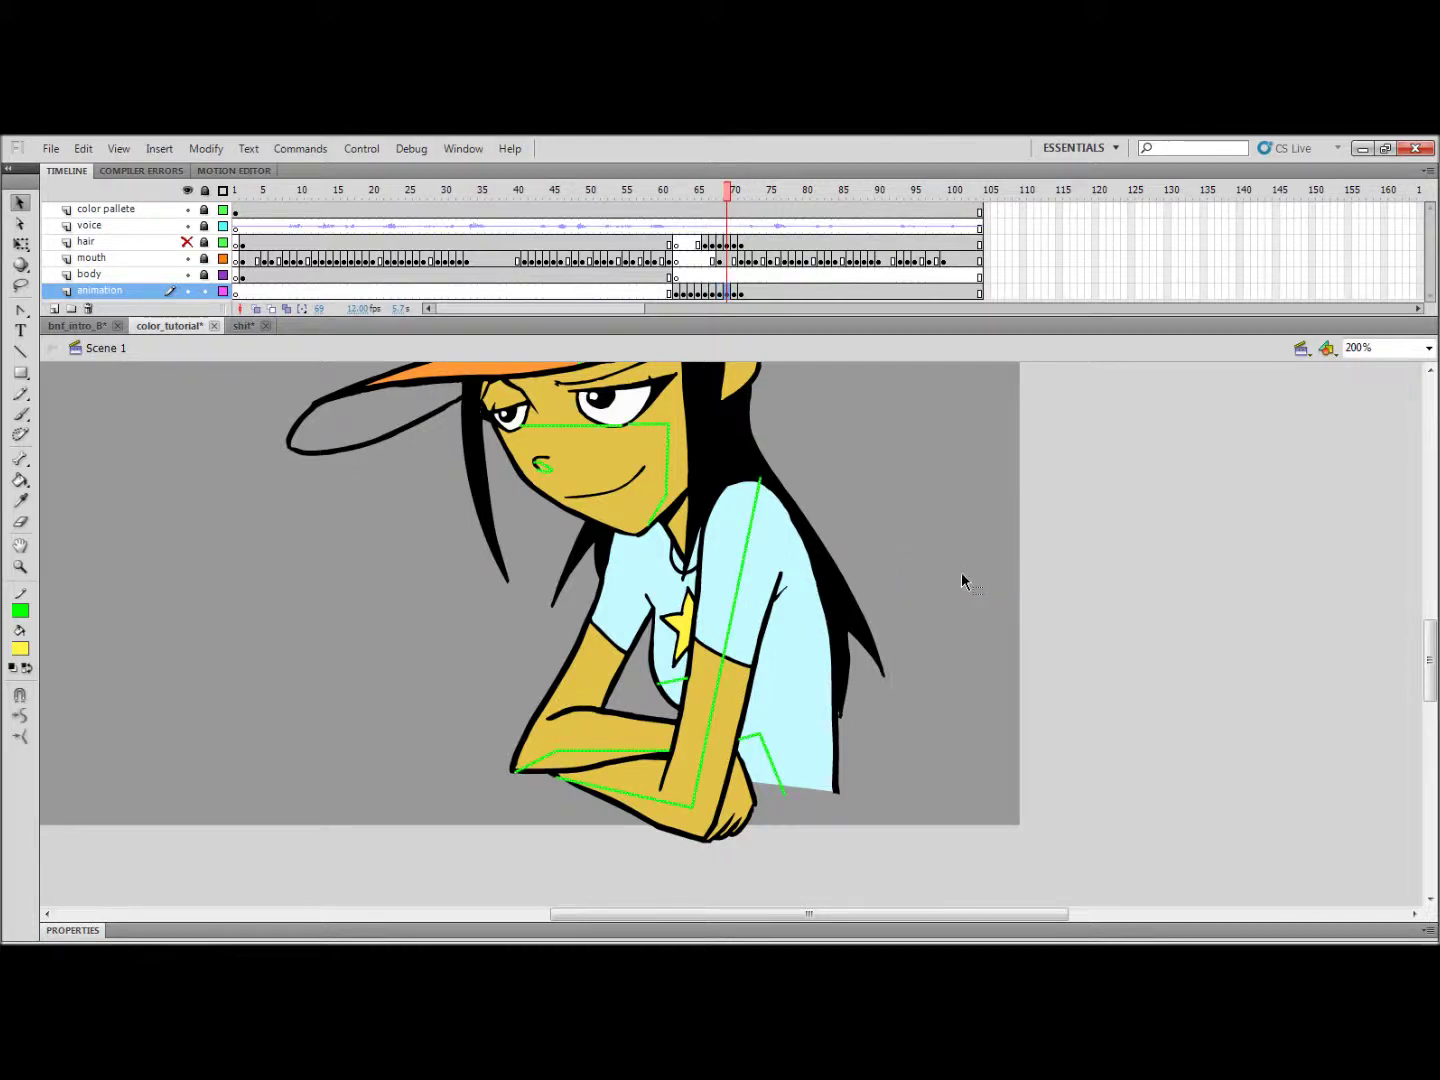
key(period)
right_click(861, 468)
click(920, 535)
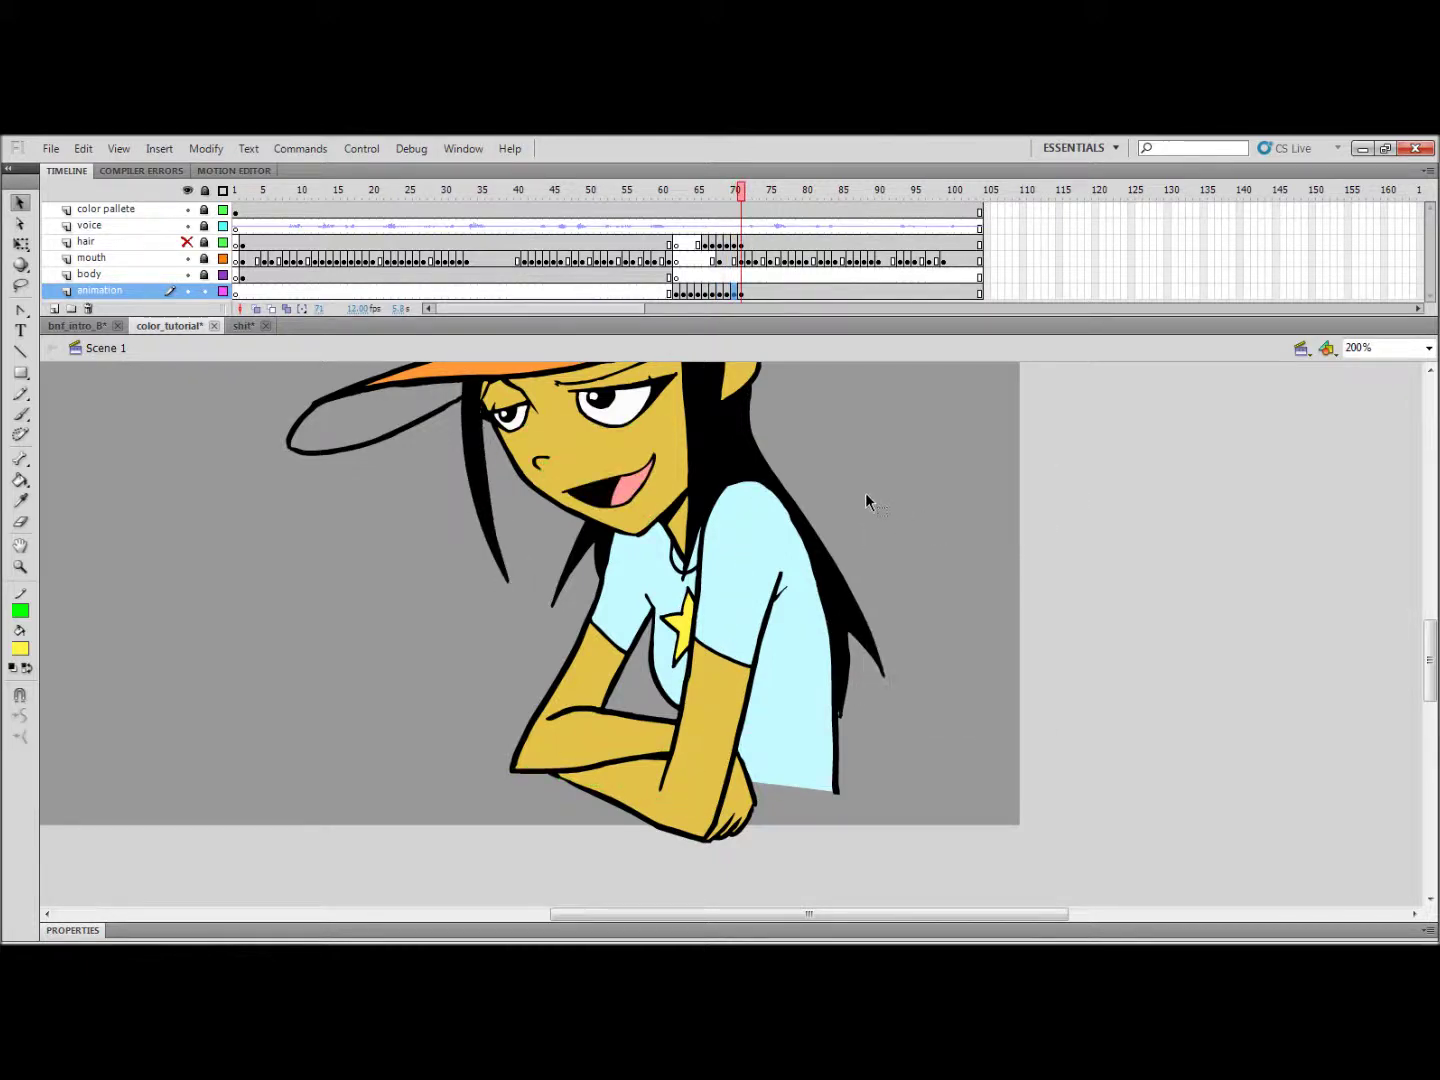
drag(860, 486, 822, 545)
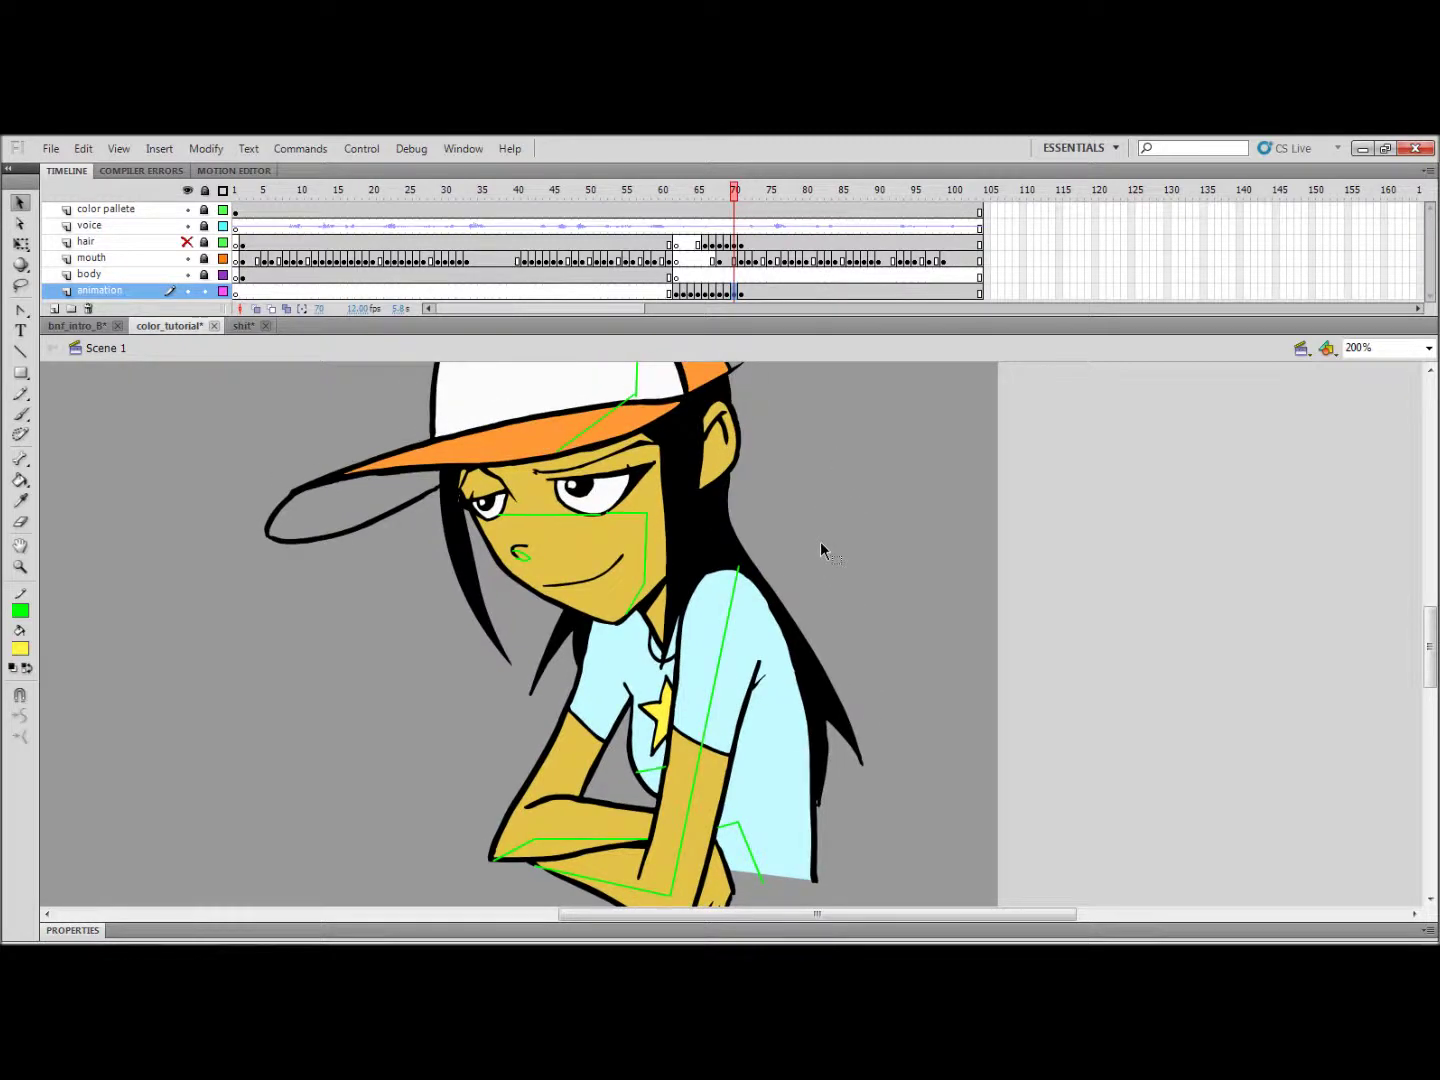
key(period)
right_click(820, 548)
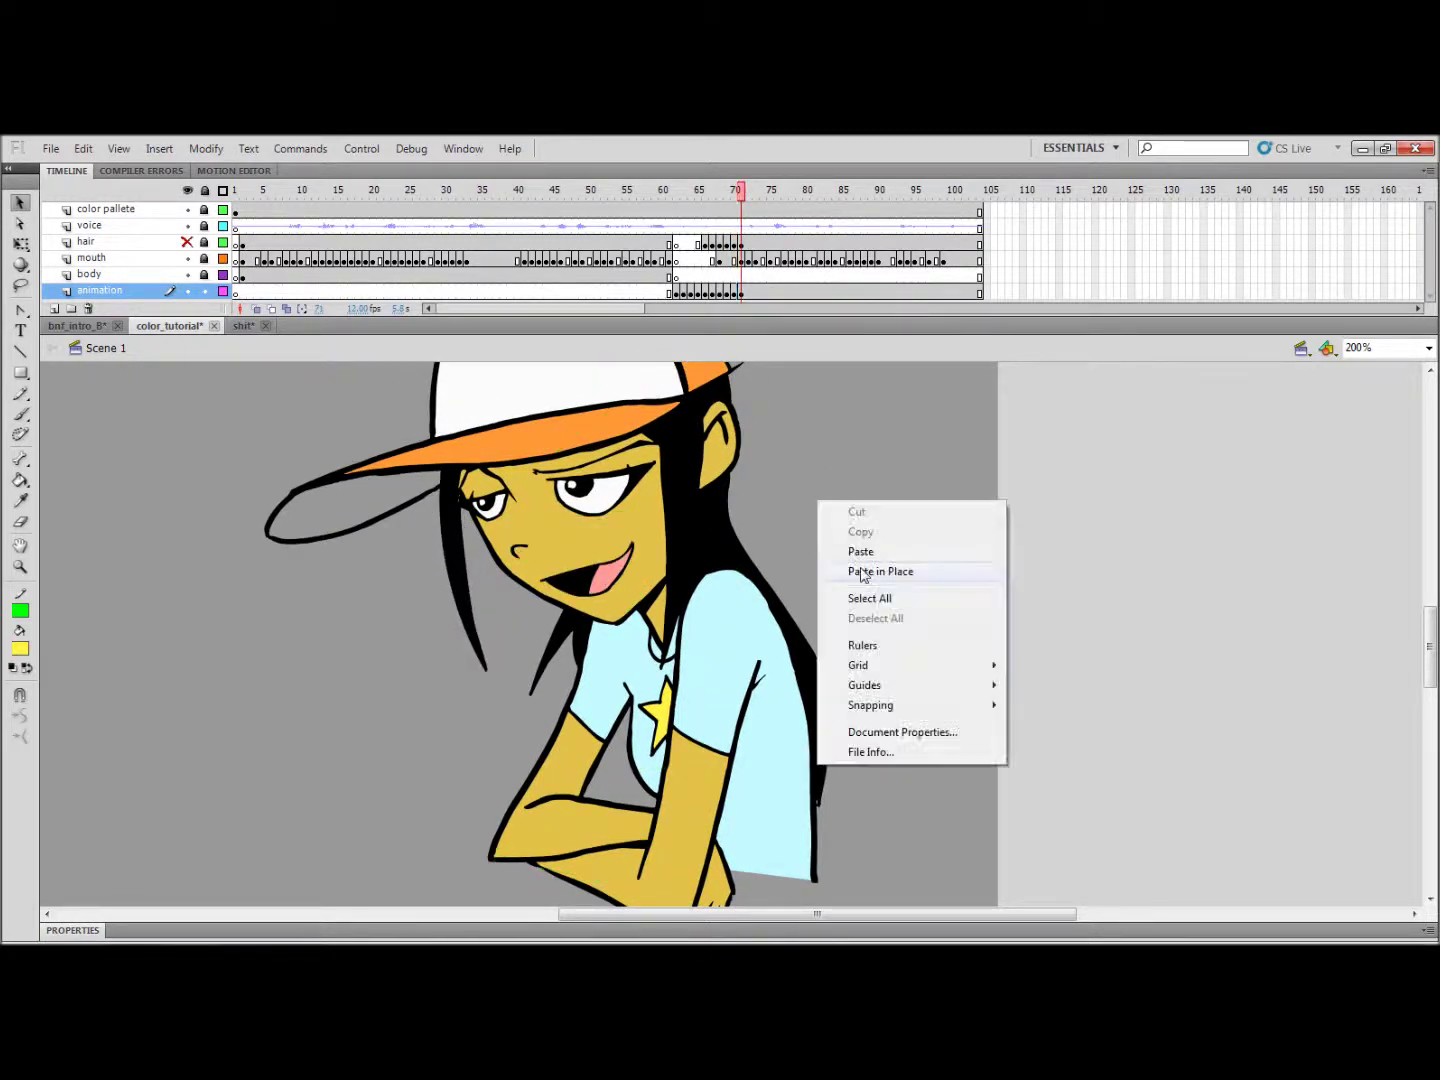
click(846, 568)
Step: Step back and forth through the frames around 69 to 71 to check the shading lines' alignment
key(period)
key(comma)
key(period)
key(comma)
key(comma)
key(comma)
click(804, 443)
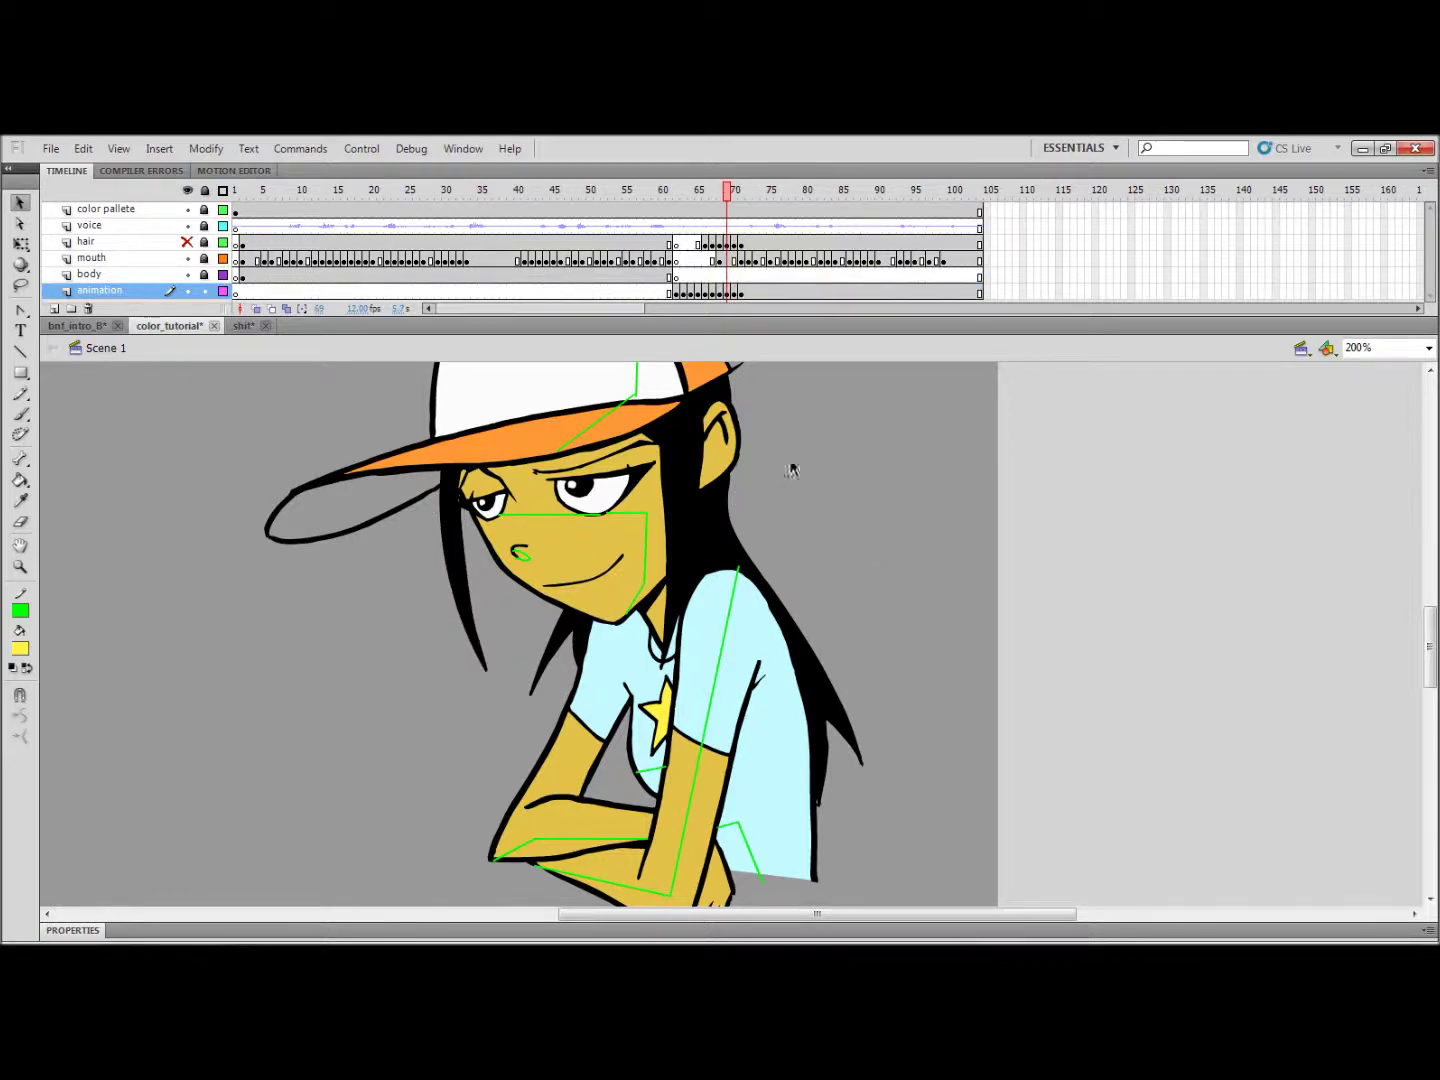
scroll(786, 475, up, 3)
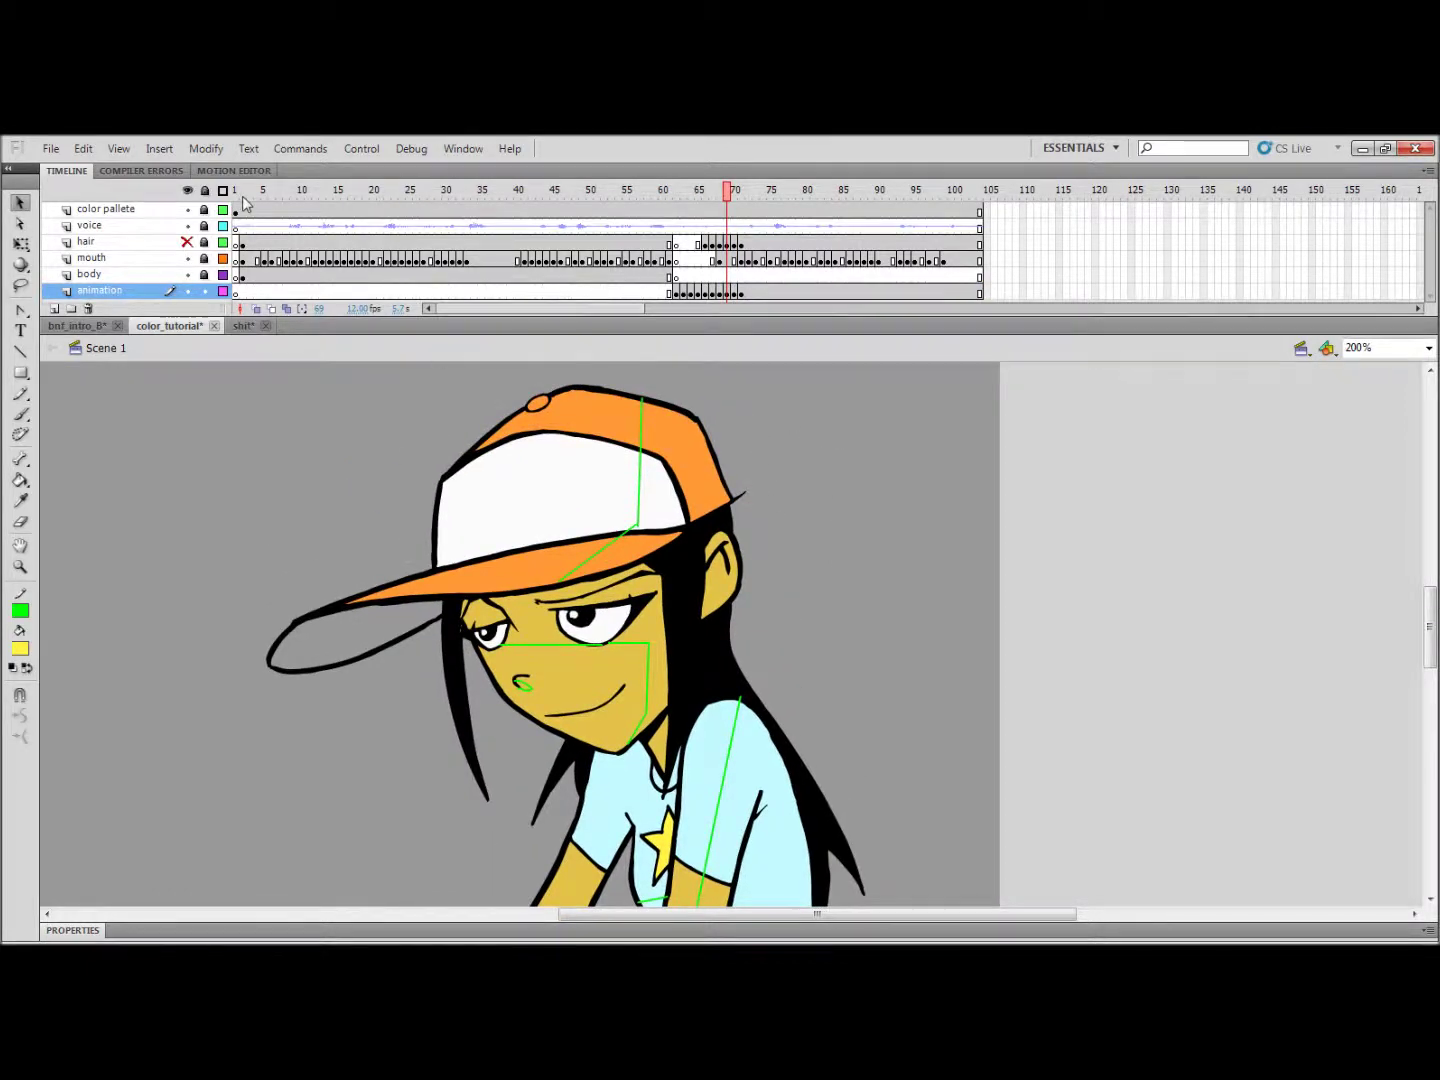
Step: Play the animation from the beginning at 100% zoom to review the shading lines
click(245, 202)
key(ctrl+1)
key(Return)
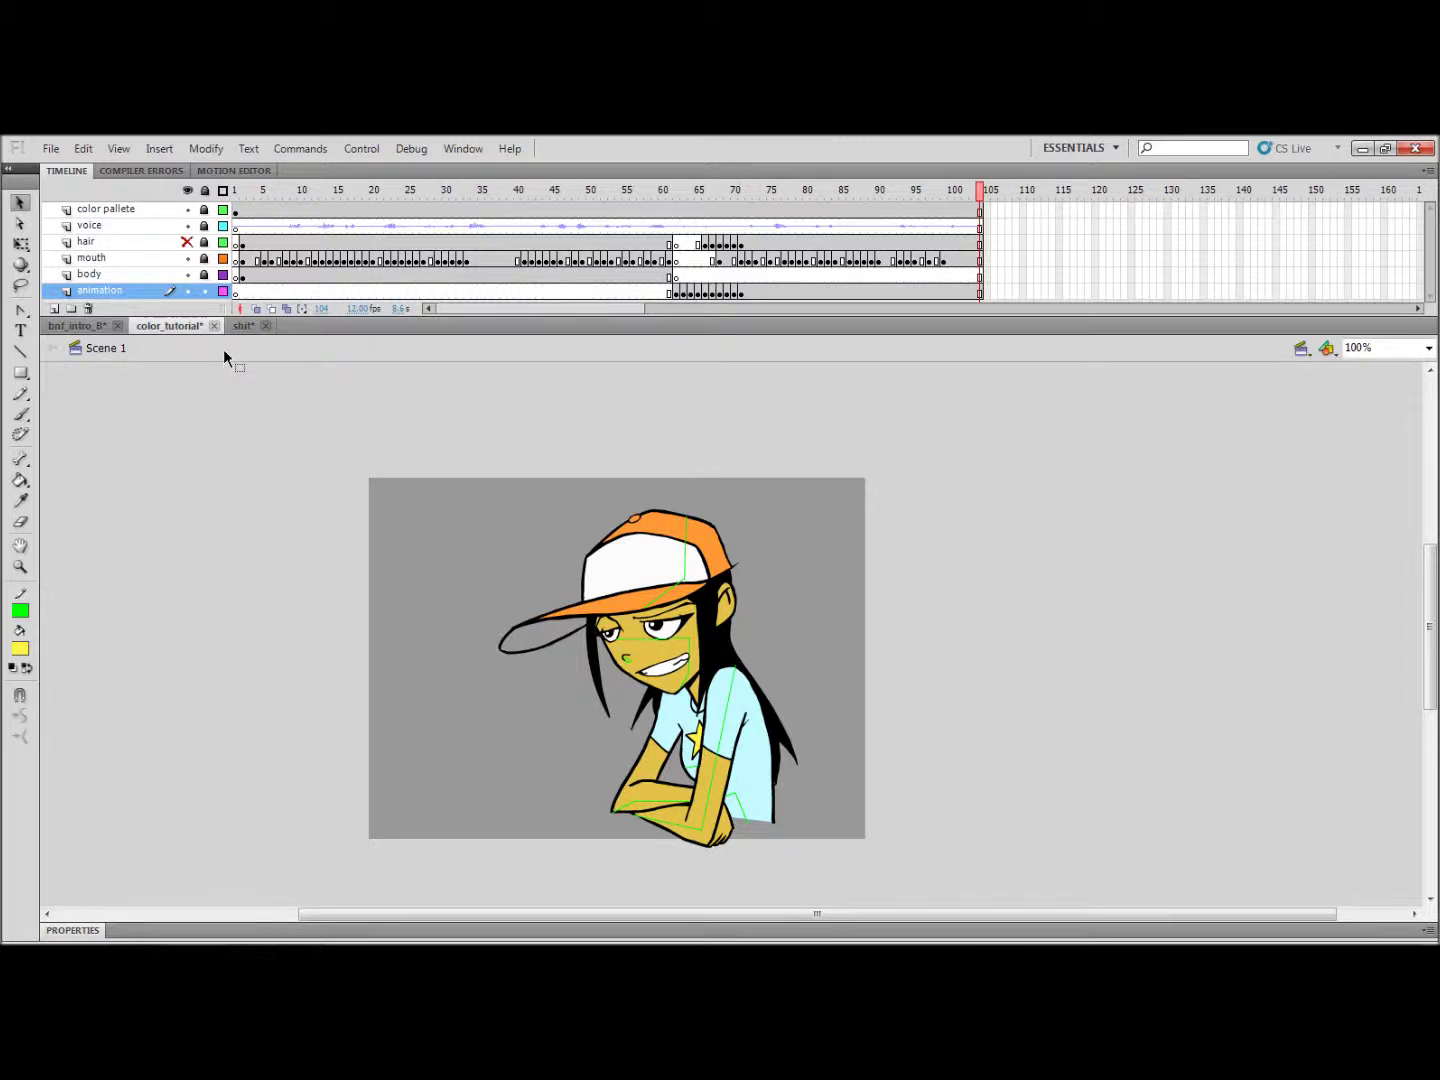
Step: Unlock the body layer and select frame 1 of the color pallete layer
click(203, 275)
click(237, 211)
drag(278, 652, 668, 628)
scroll(669, 628, up, 1)
scroll(528, 640, up, 1)
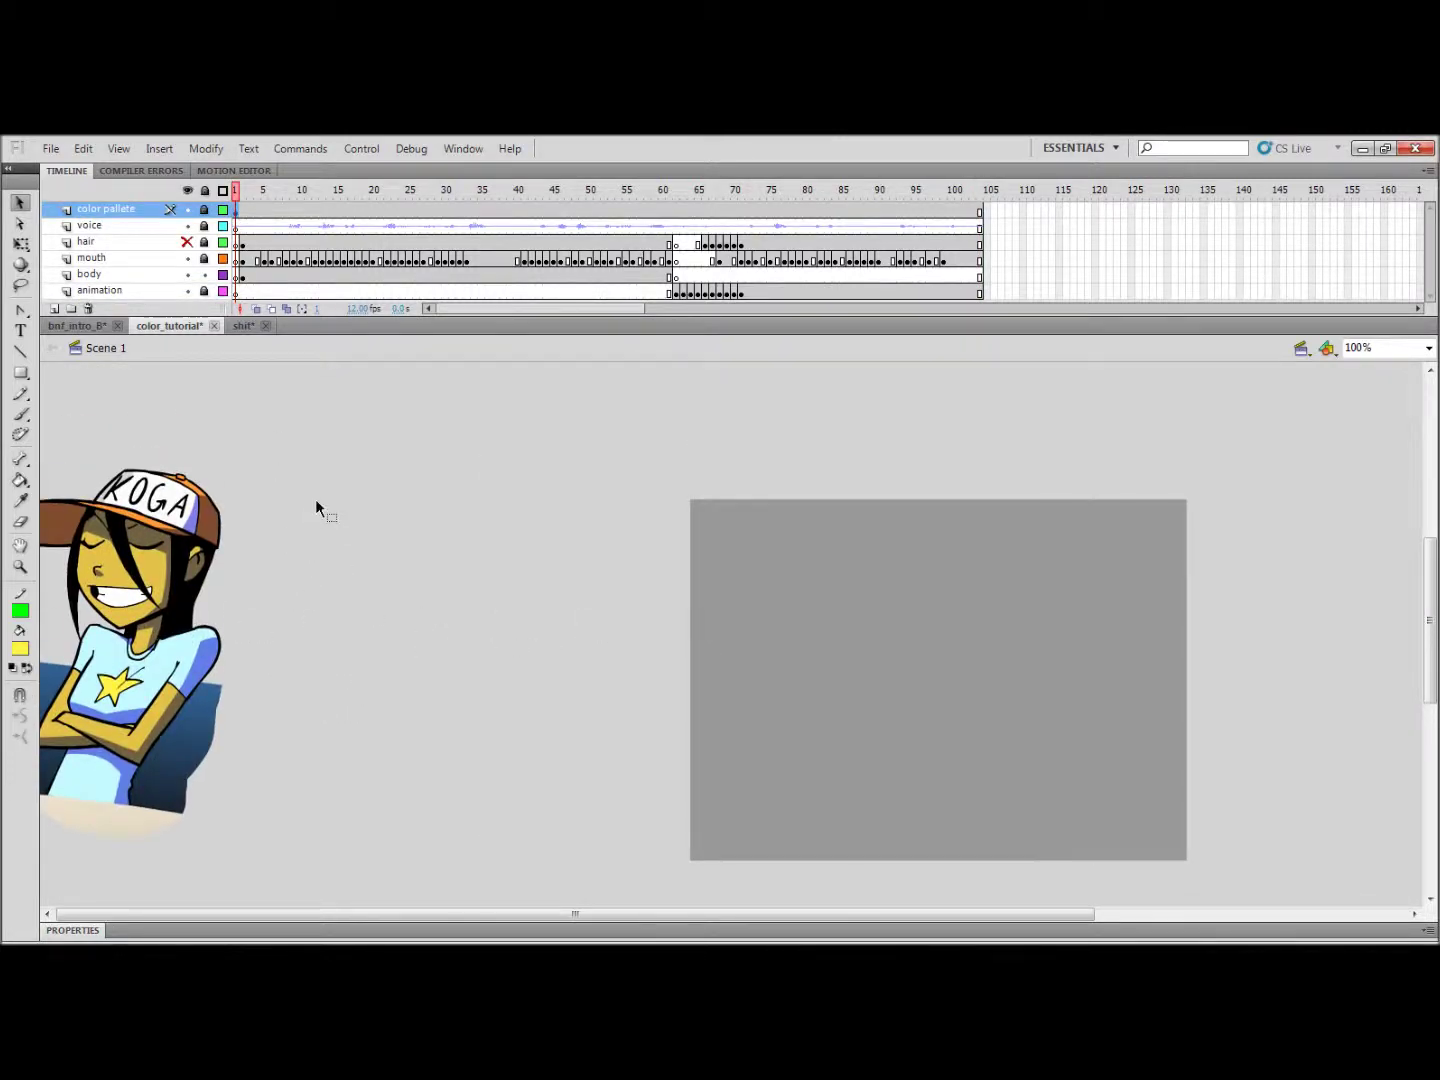
Step: Unlock the color pallete layer and move its reference character artwork closer to the stage's left edge
key(ctrl+minus)
drag(271, 450, 41, 839)
drag(89, 654, 248, 645)
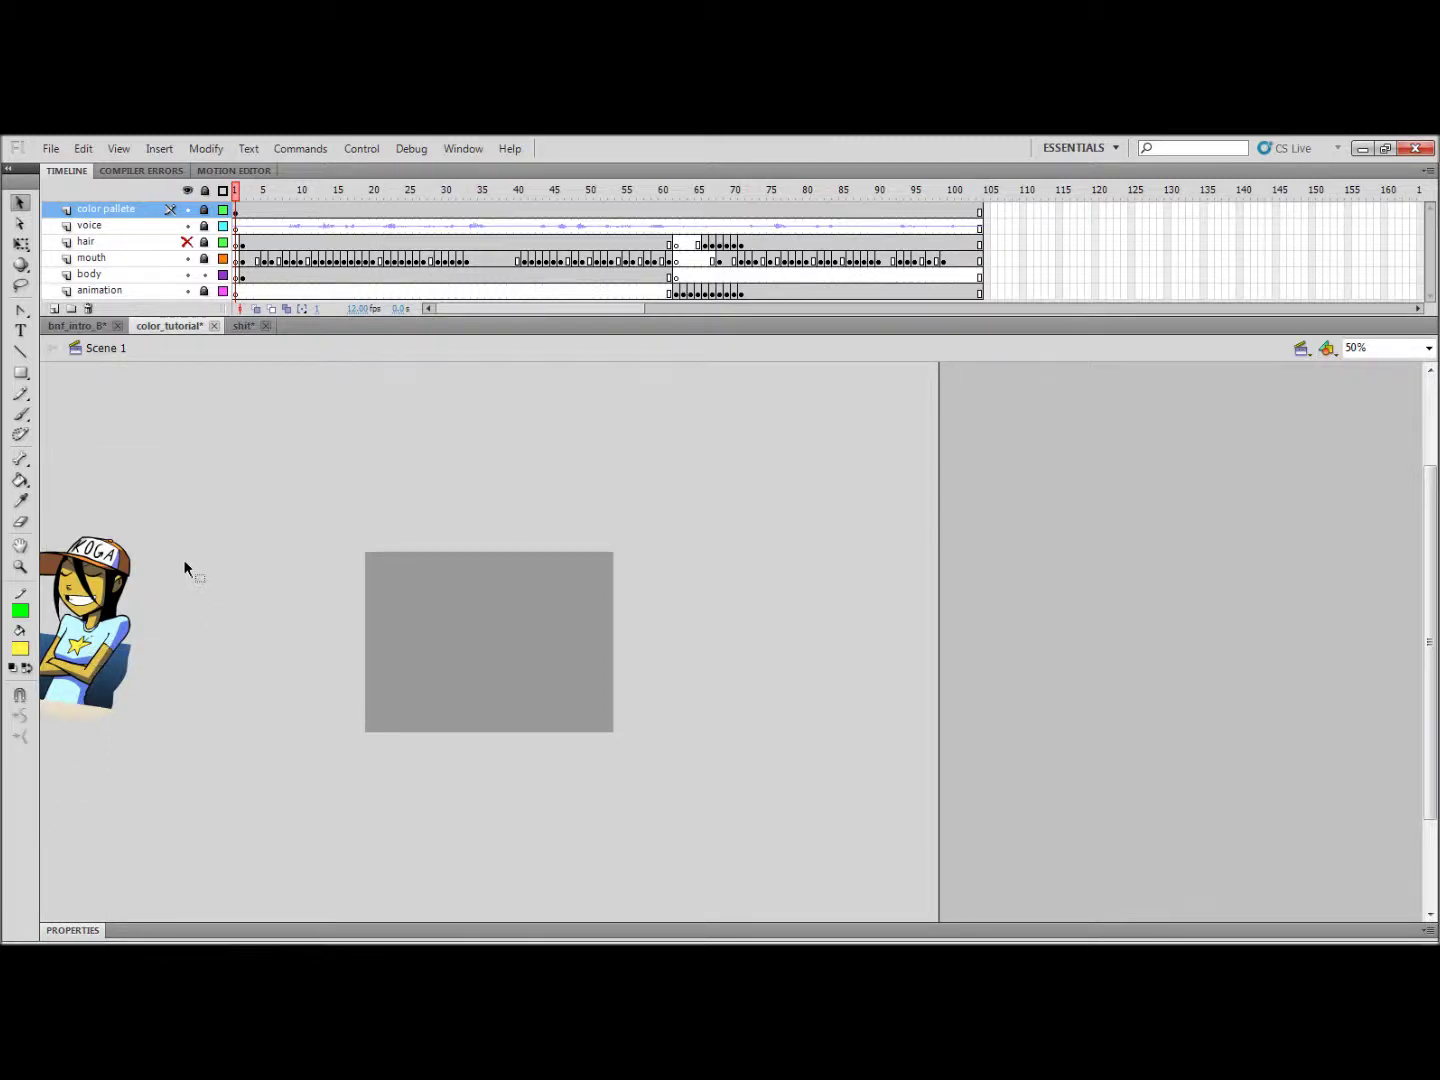
click(204, 209)
click(238, 210)
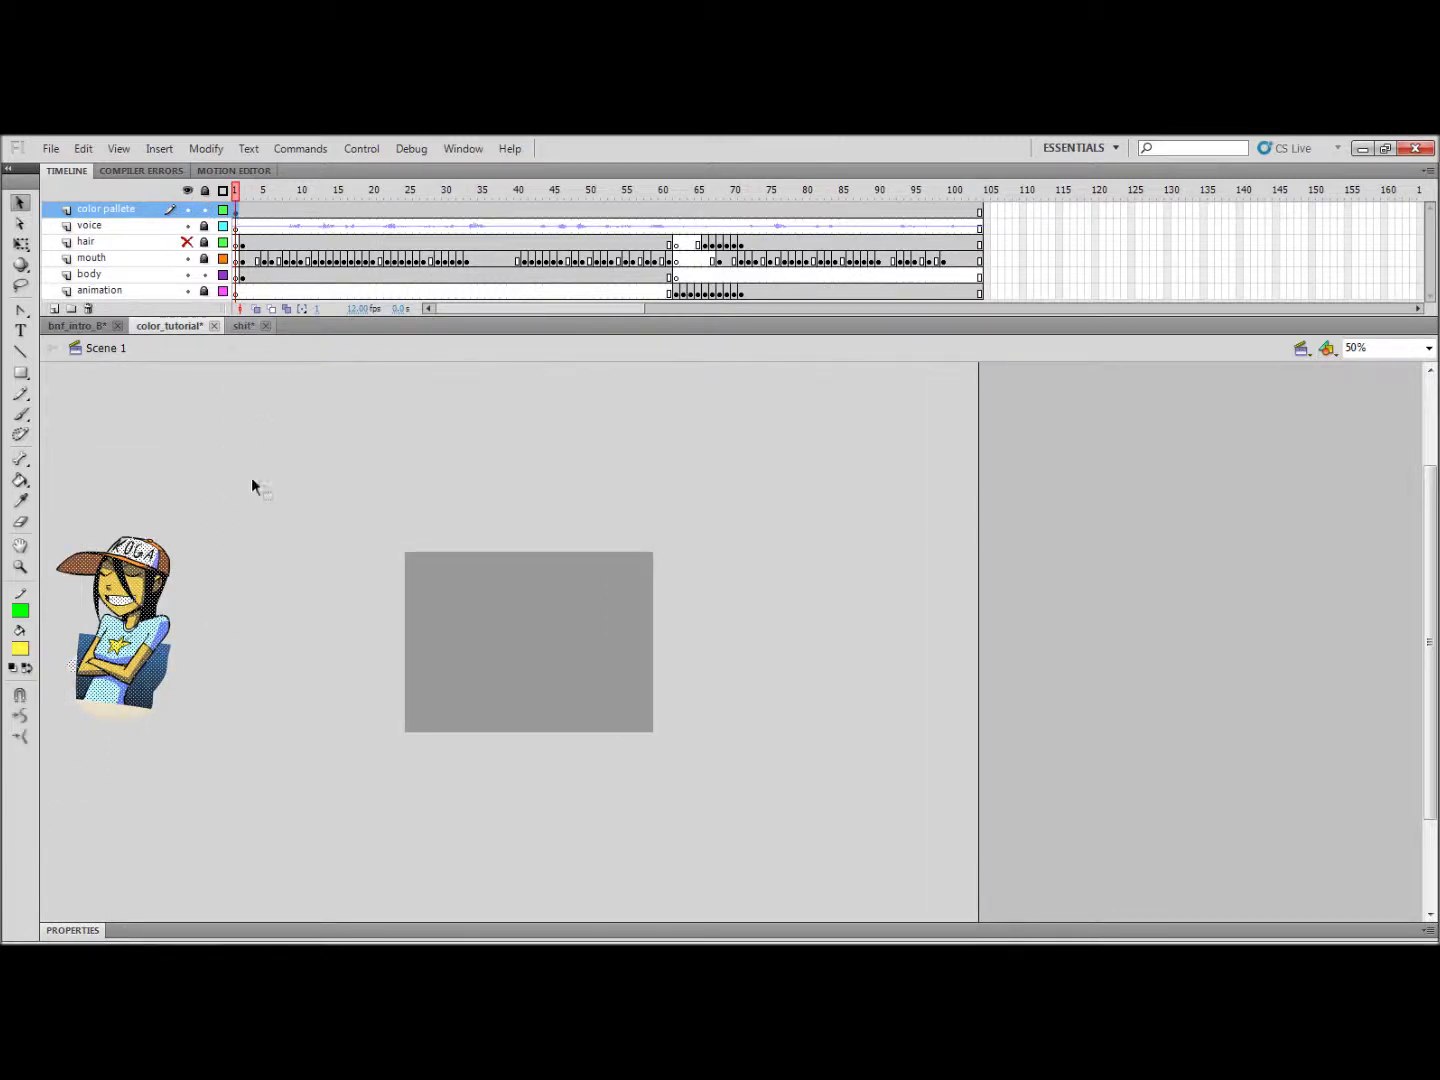
drag(197, 637, 375, 649)
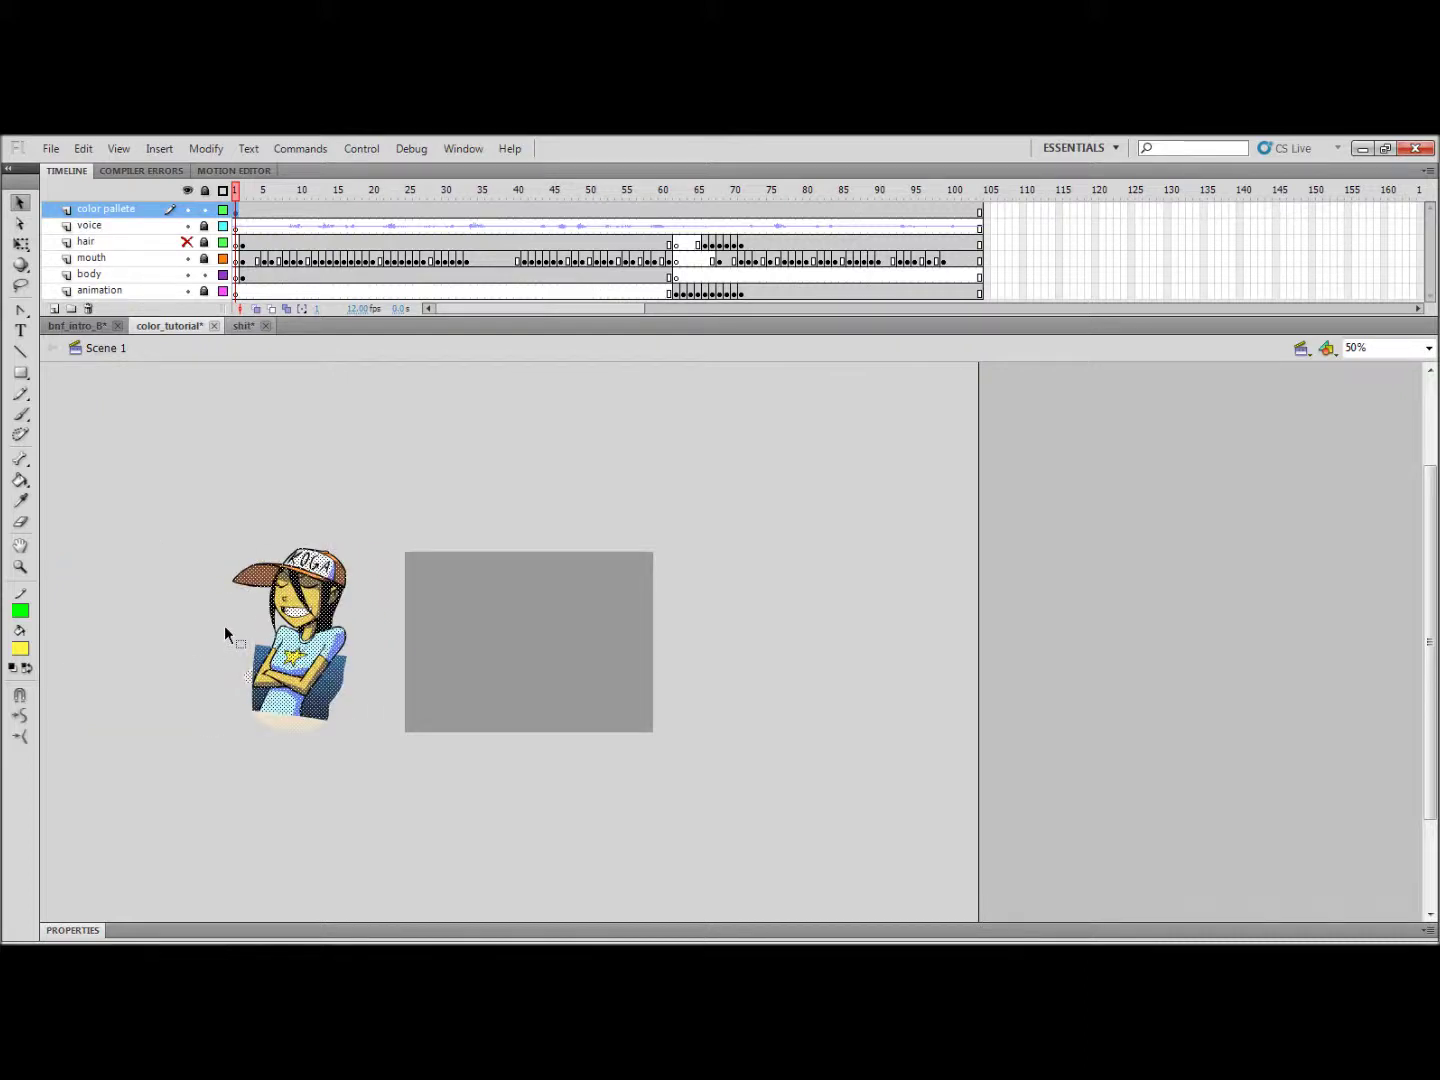
key(ctrl+1)
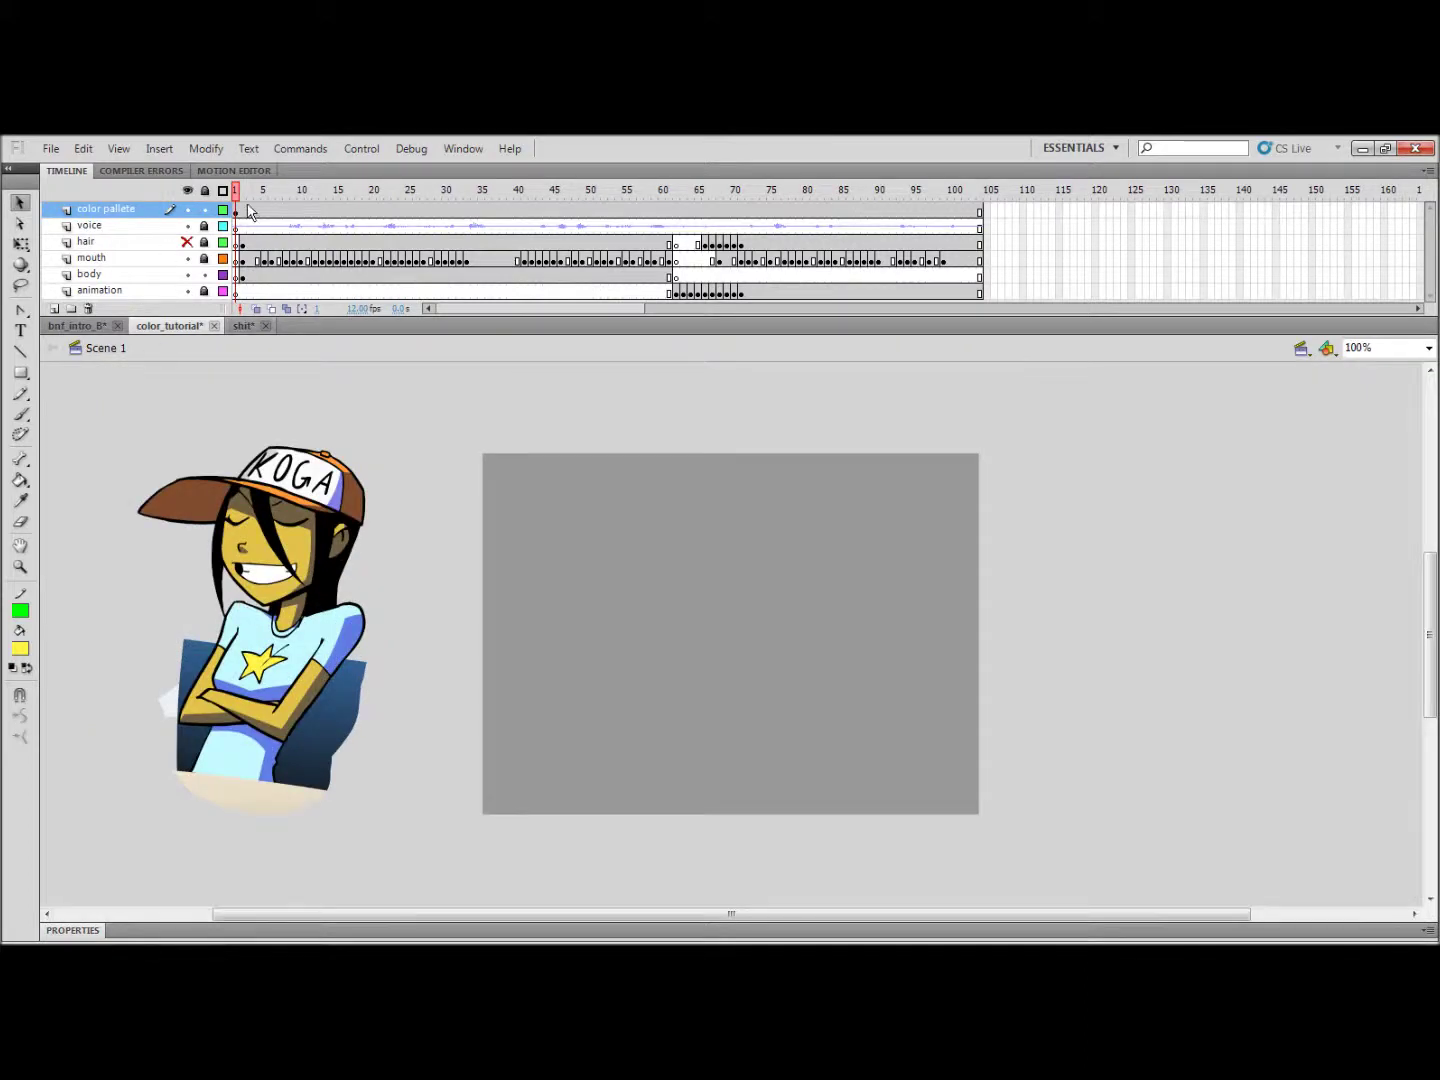
Step: Lock the color pallete layer, go to frame 2, and sample the brown skin shadow from the reference face as the fill color
click(204, 209)
click(242, 191)
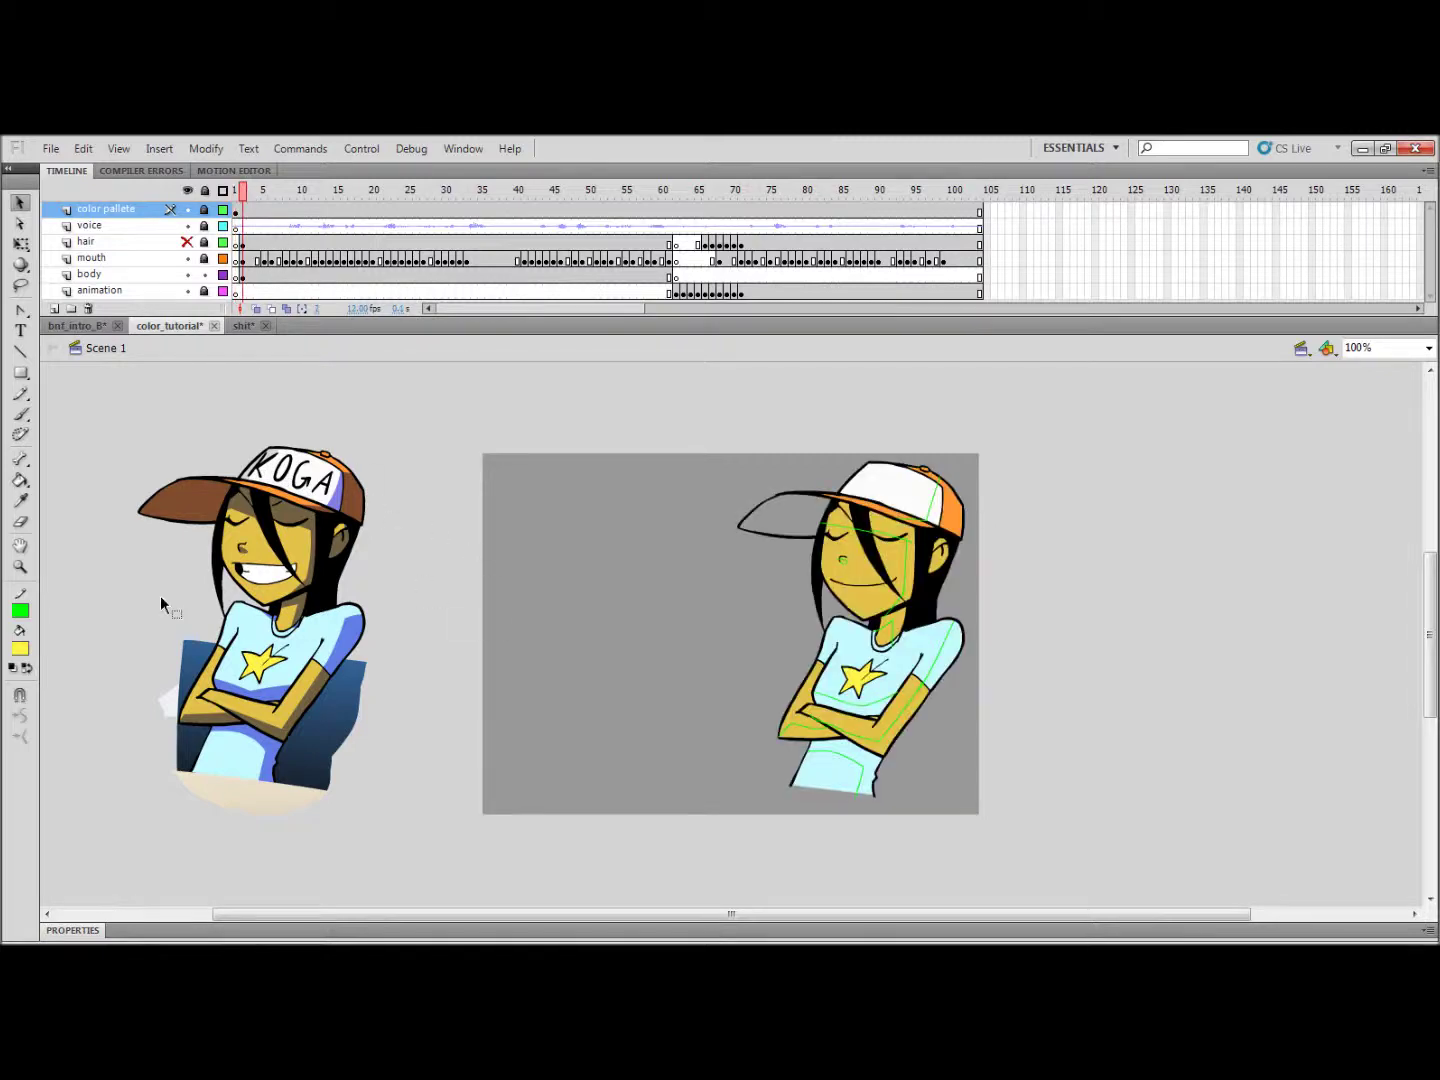
click(23, 651)
click(298, 519)
Step: Set the Paint Bucket to Don't Close Gaps and fill the face, nose and neck shadow areas on frame 2 with brown
drag(683, 575, 479, 587)
key(ctrl+equal)
right_click(478, 590)
click(745, 540)
drag(746, 537, 270, 506)
key(k)
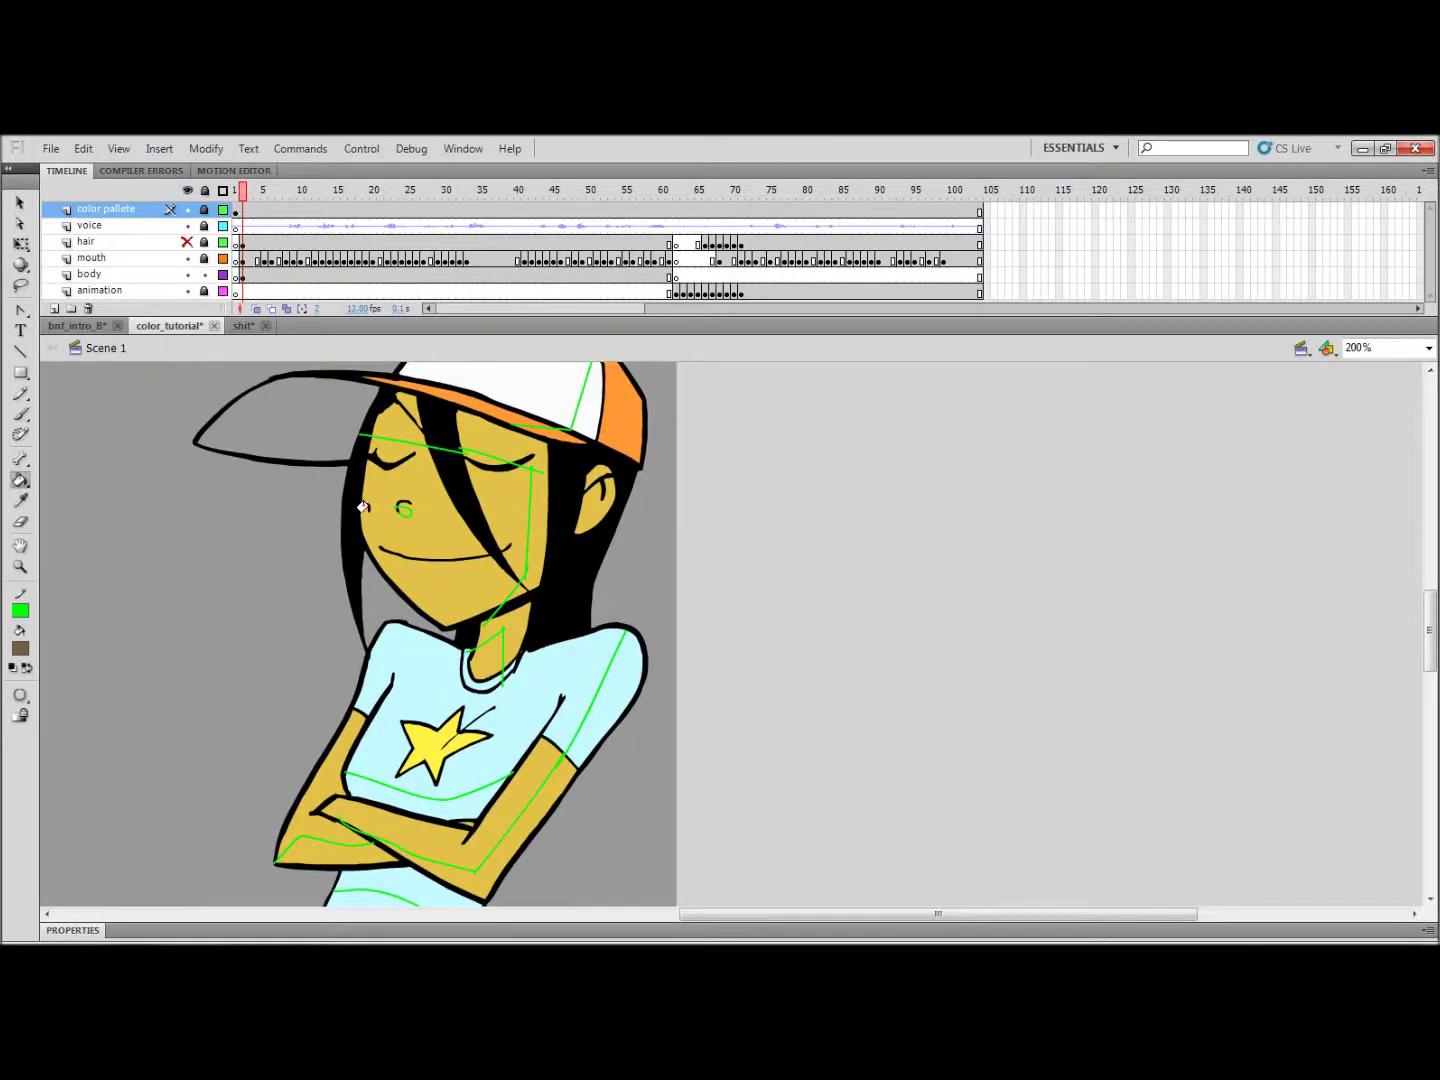
drag(211, 554, 275, 618)
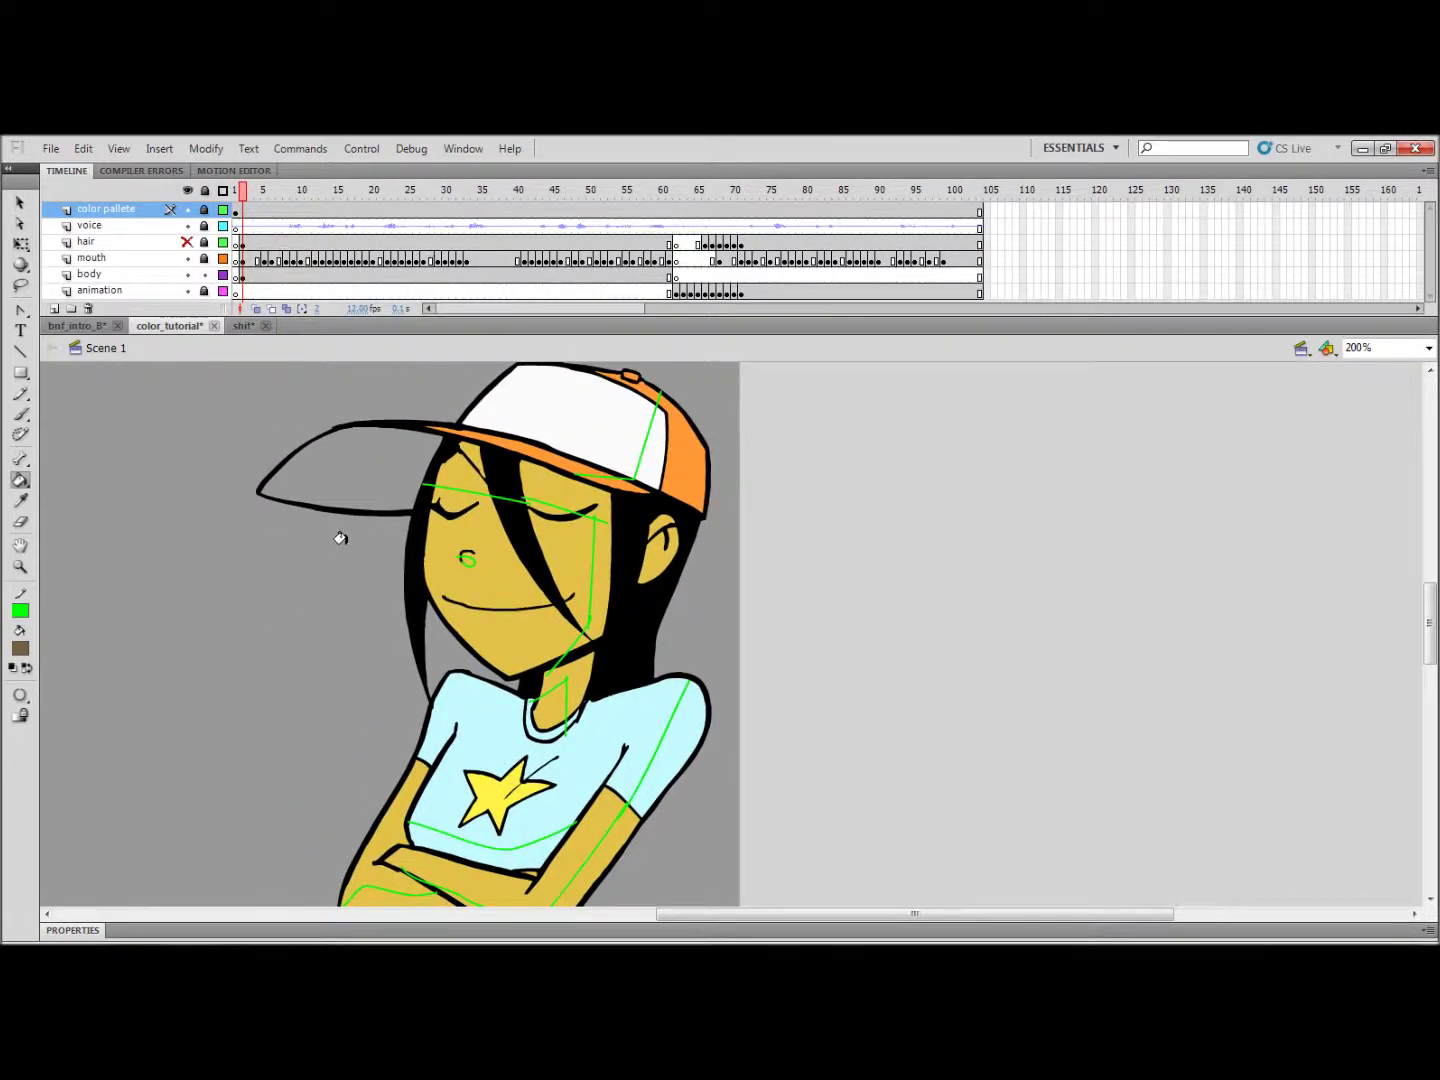
click(22, 696)
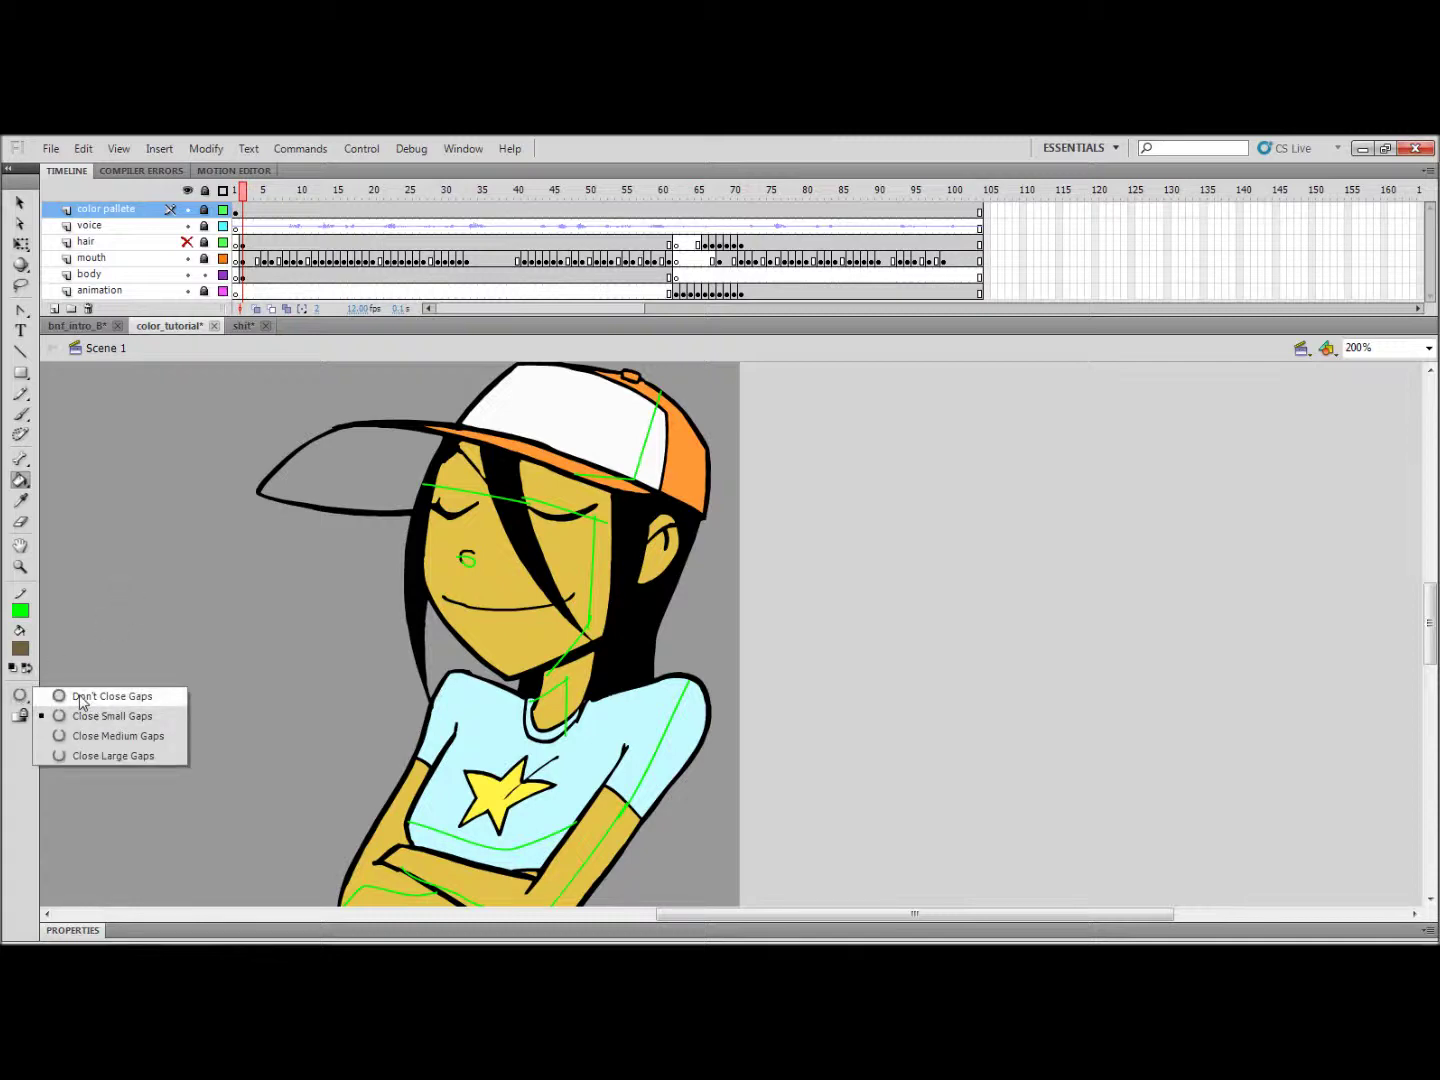
click(80, 698)
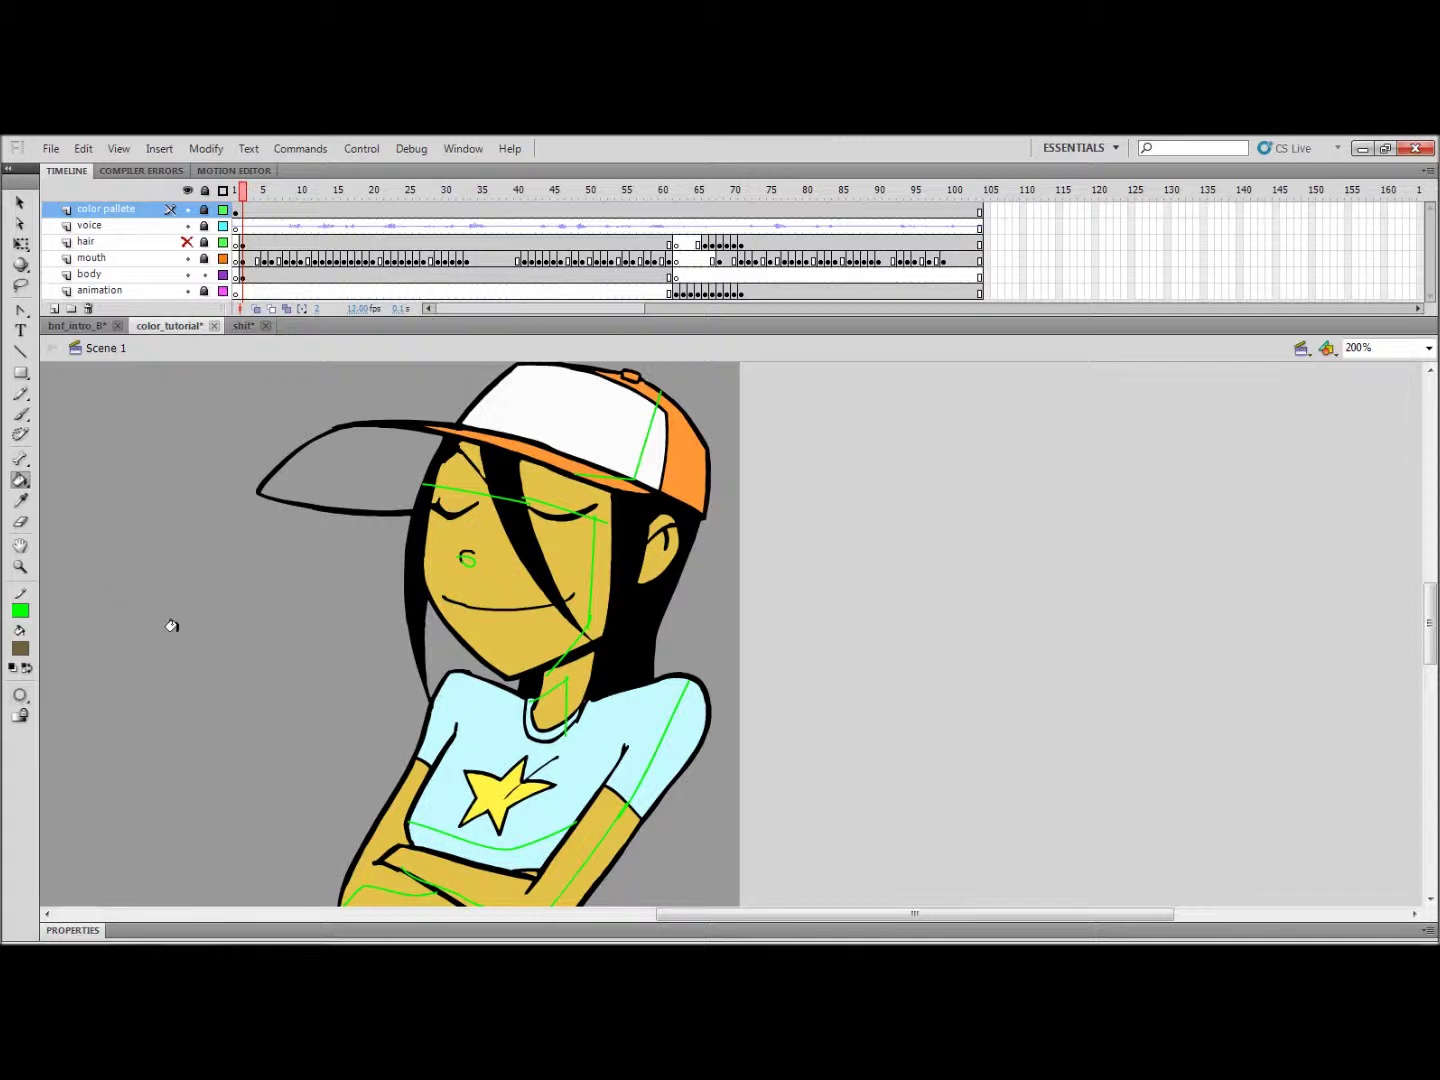
click(500, 473)
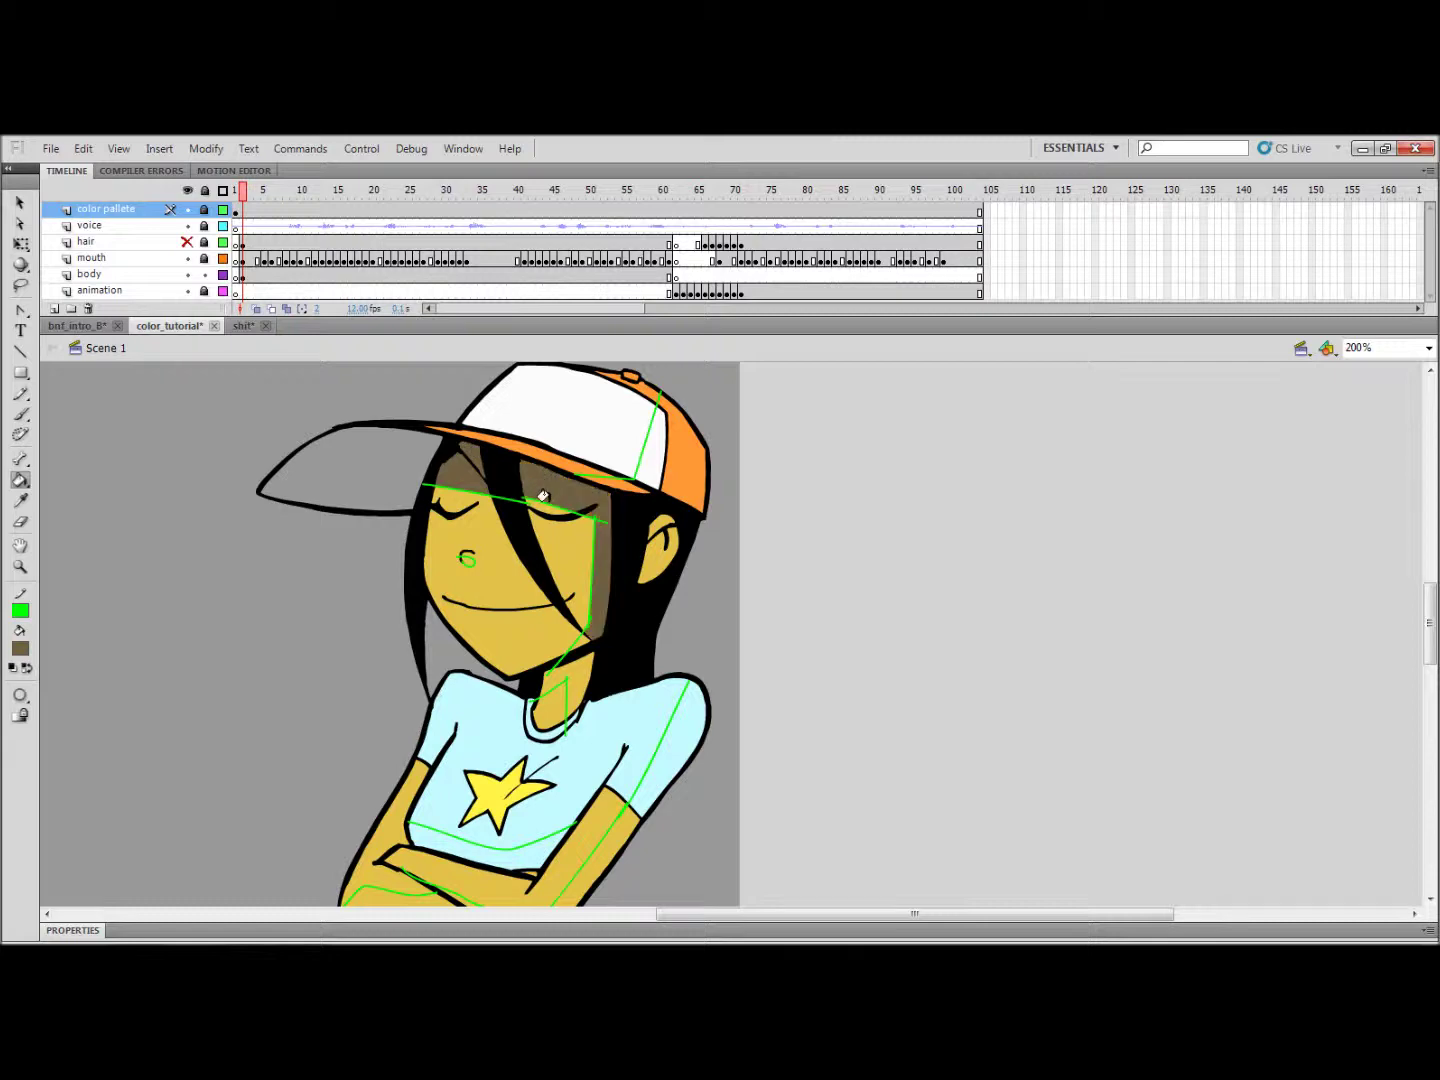
scroll(464, 557, down, 4)
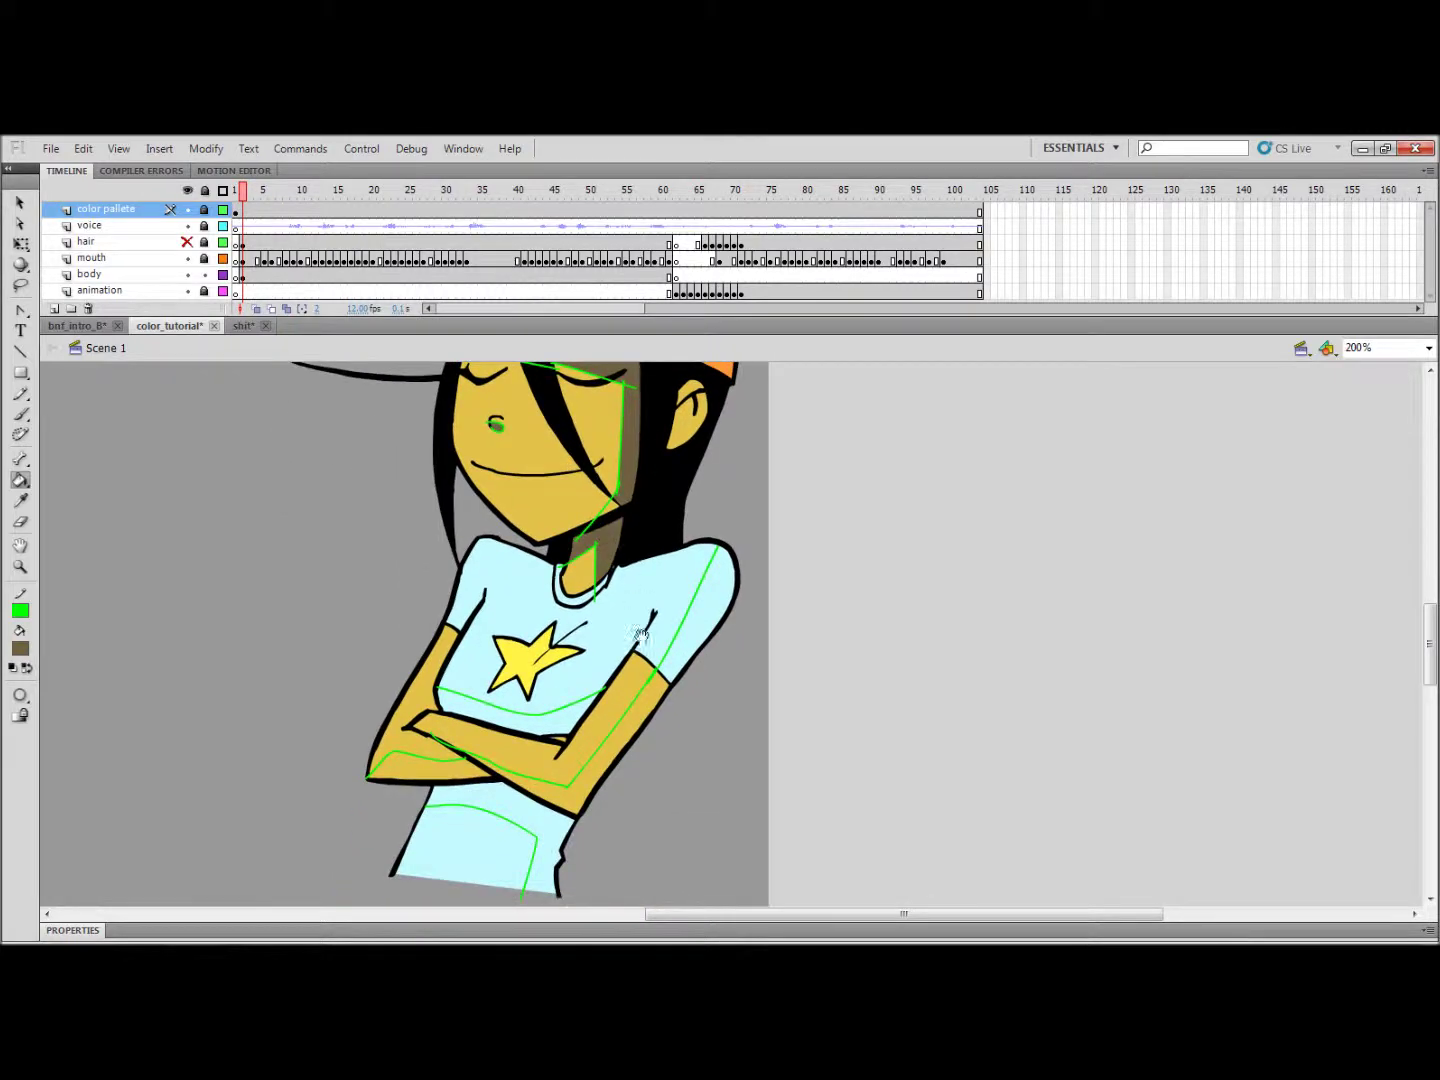
scroll(678, 545, down, 1)
Step: Set the Paint Bucket to Close Small Gaps and fill the shadow areas on both crossed arms on frame 2
click(684, 545)
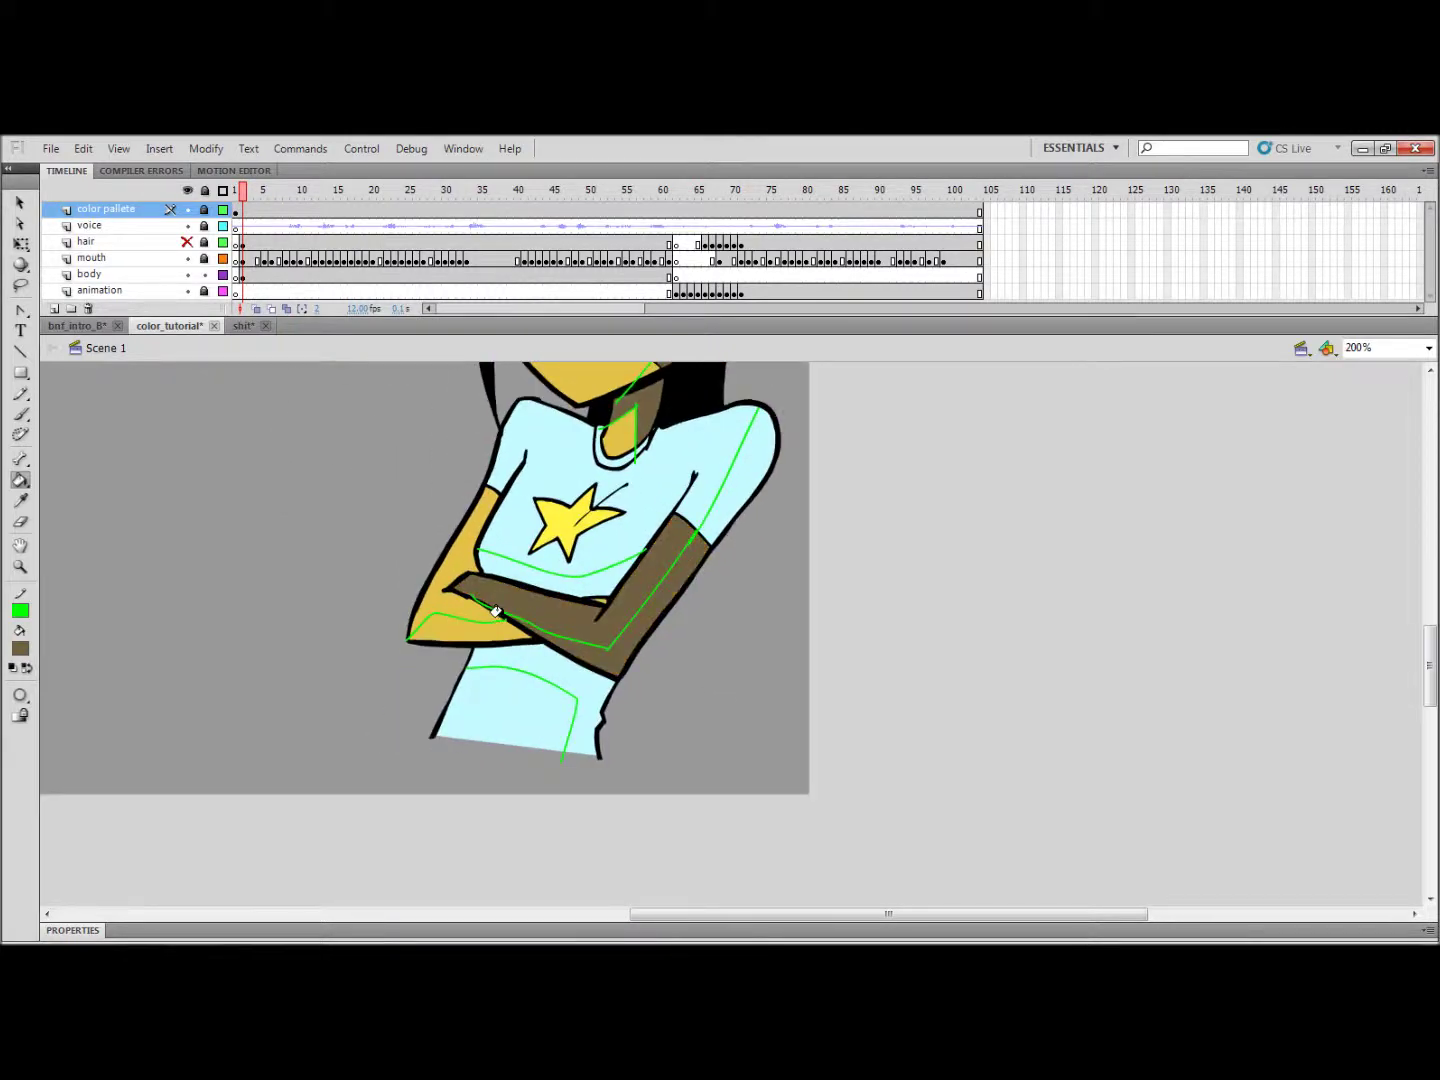
key(ctrl+z)
click(21, 698)
click(80, 710)
click(670, 580)
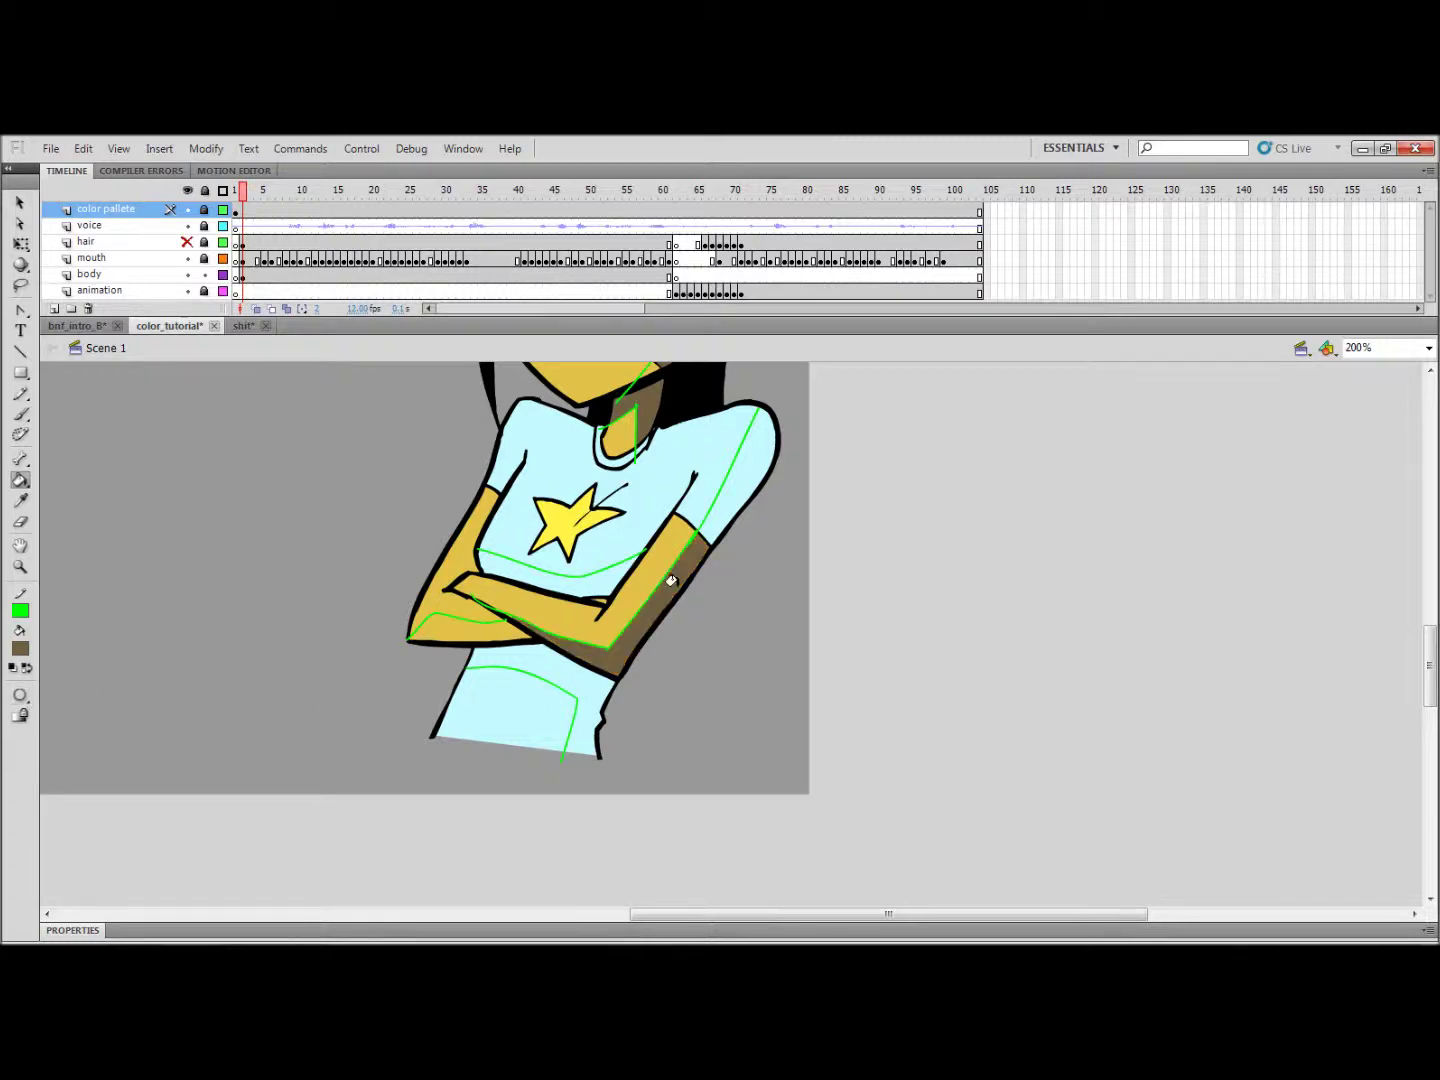
click(470, 629)
drag(534, 509, 368, 654)
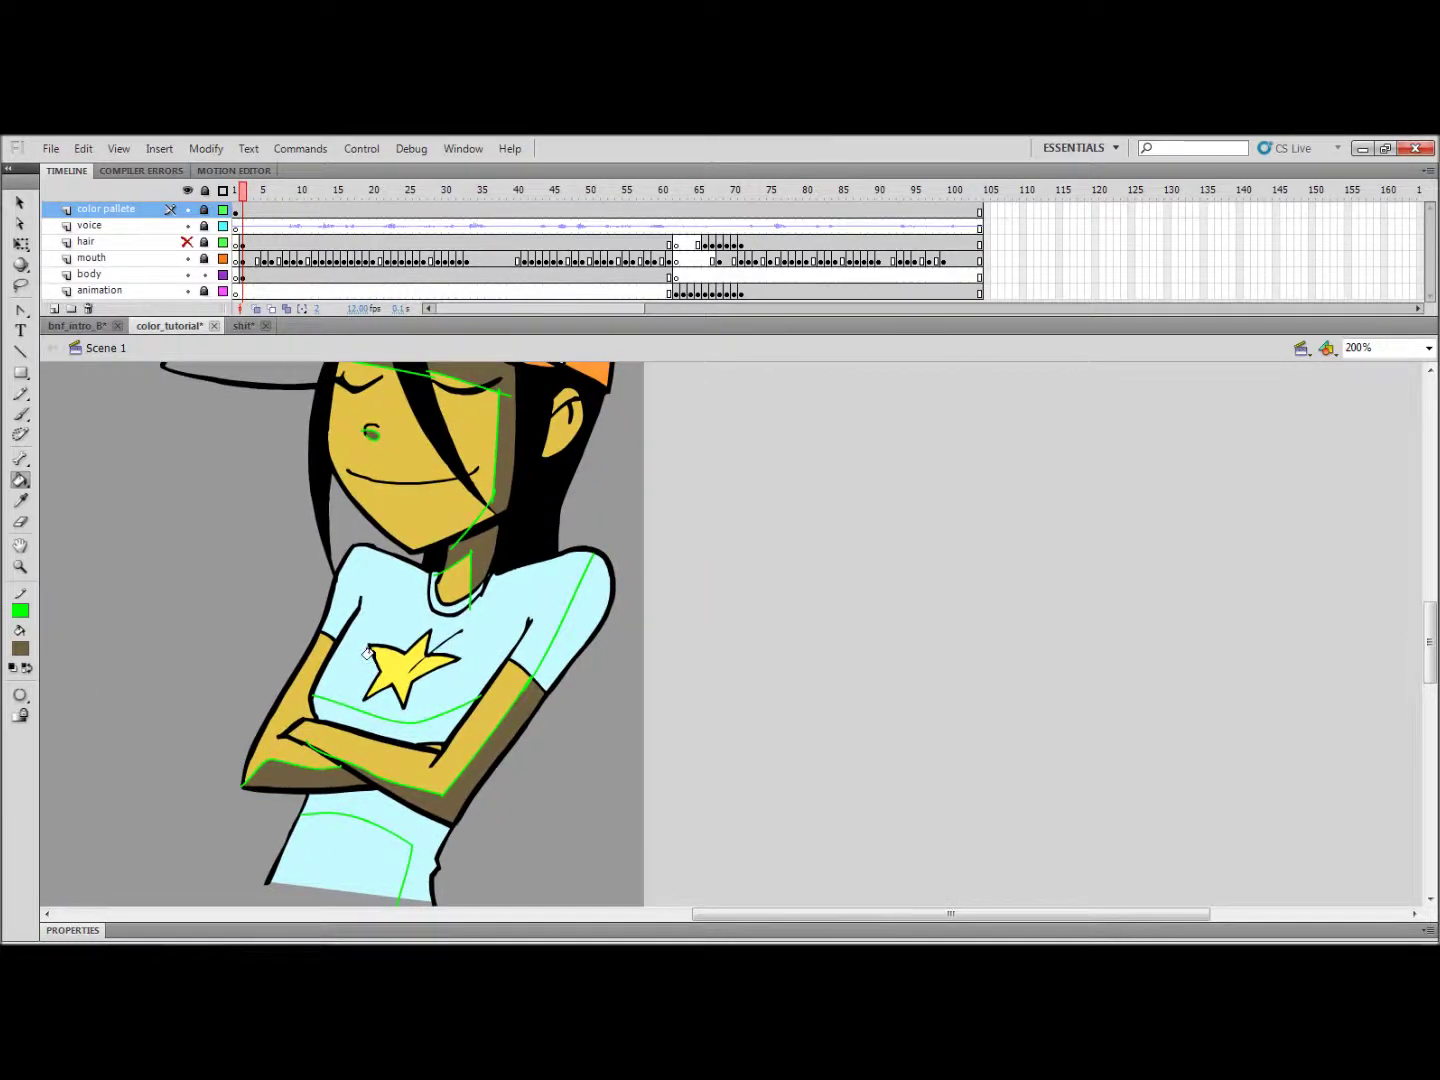
Step: Go to frame 62, lock the body layer and unlock the animation layer for editing
click(675, 192)
drag(514, 604, 583, 567)
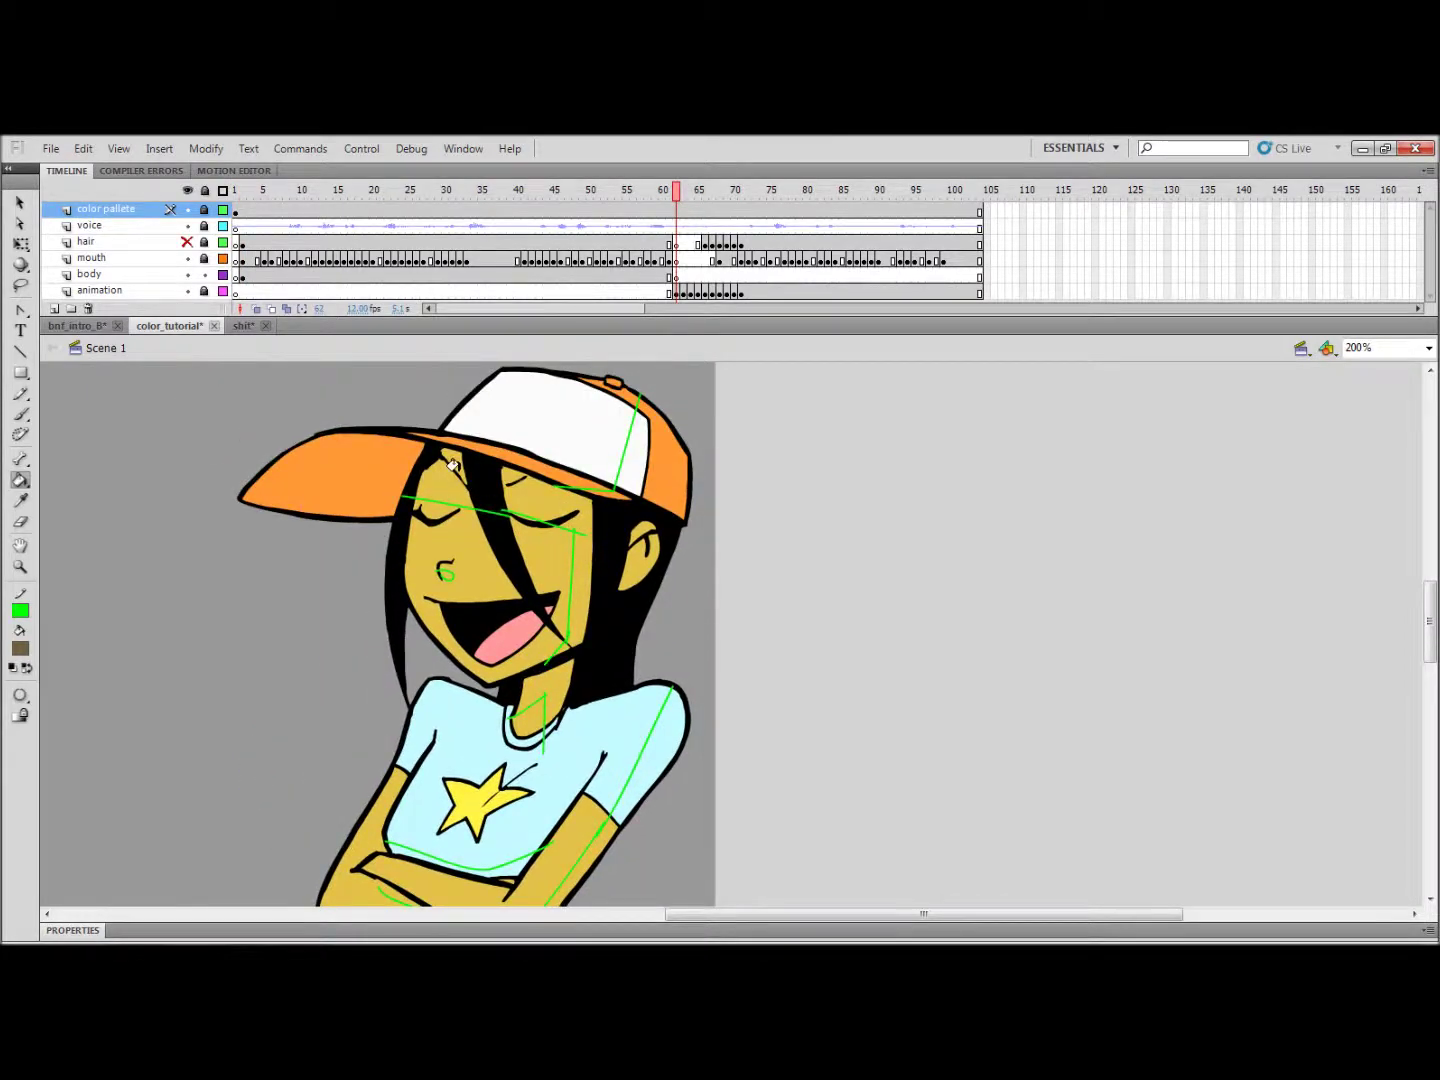
click(139, 274)
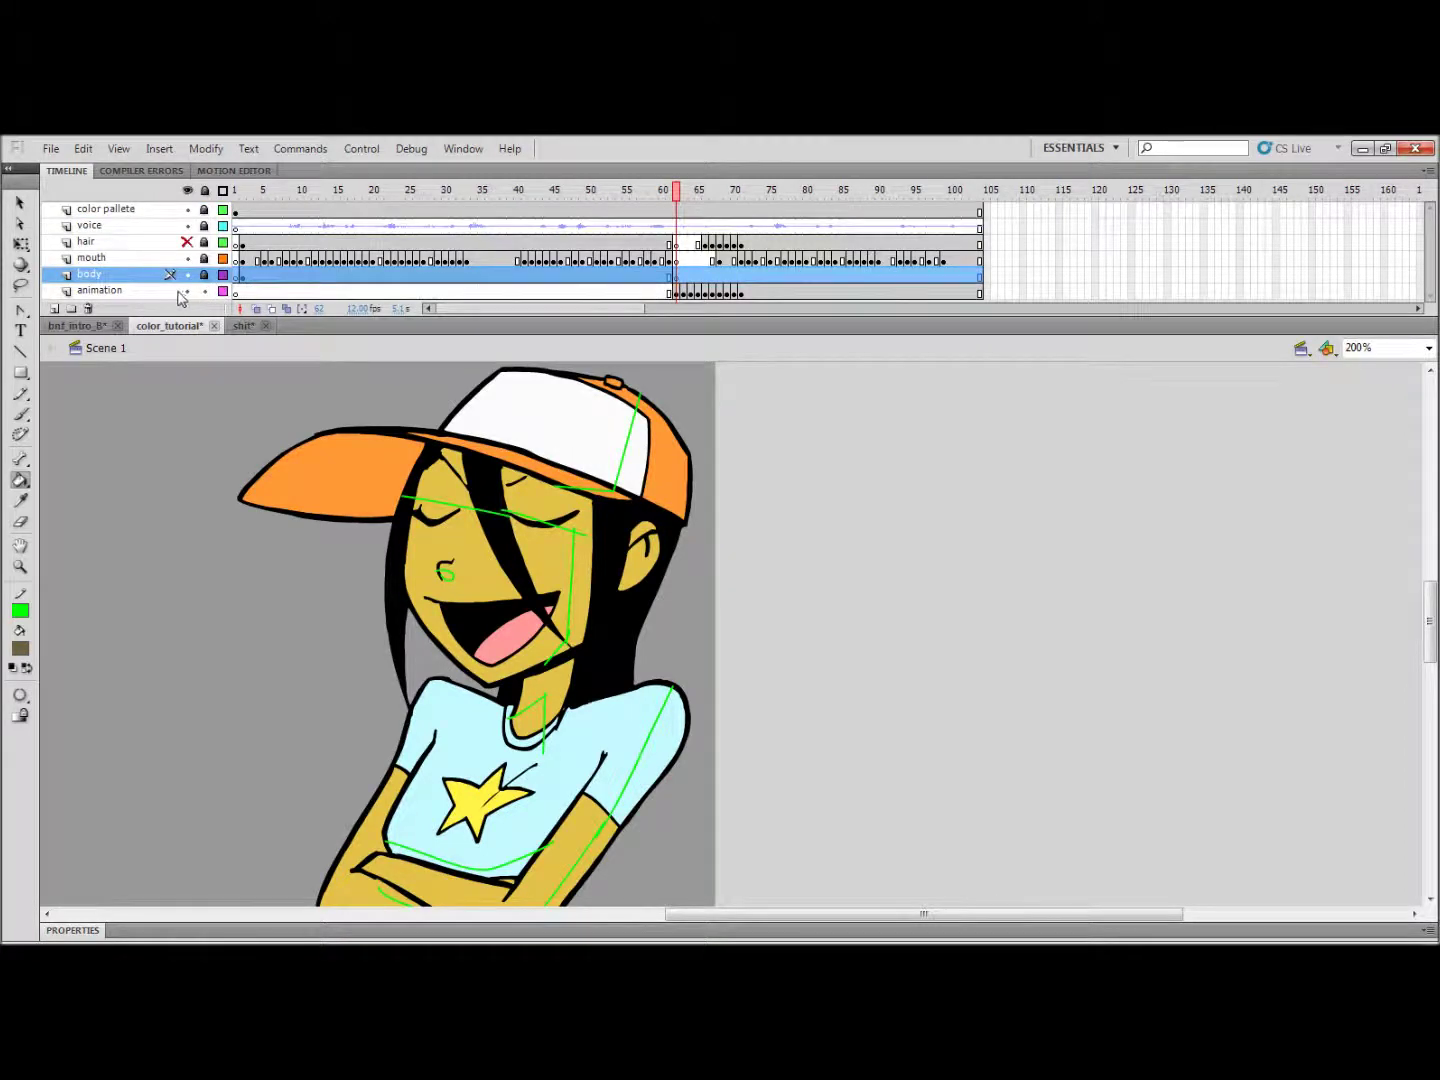
click(180, 291)
key(v)
click(310, 715)
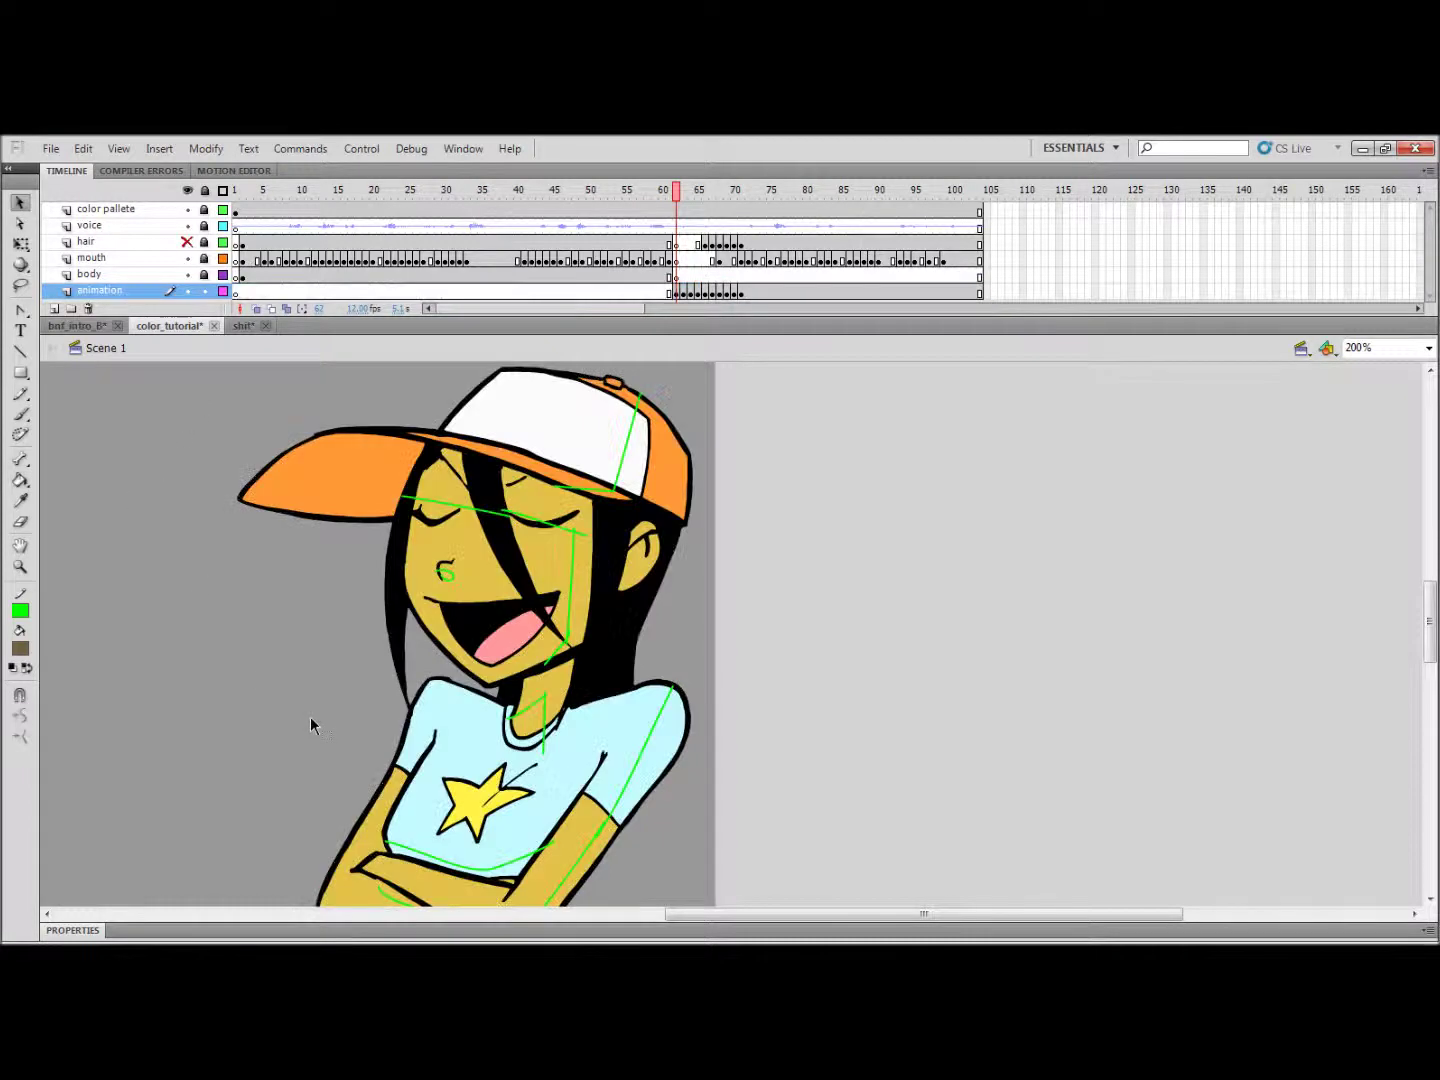
Step: Fill the forehead, cheek, nose and neck shadow areas on frame 62 with the brown skin shadow color
key(k)
click(443, 486)
scroll(448, 492, down, 3)
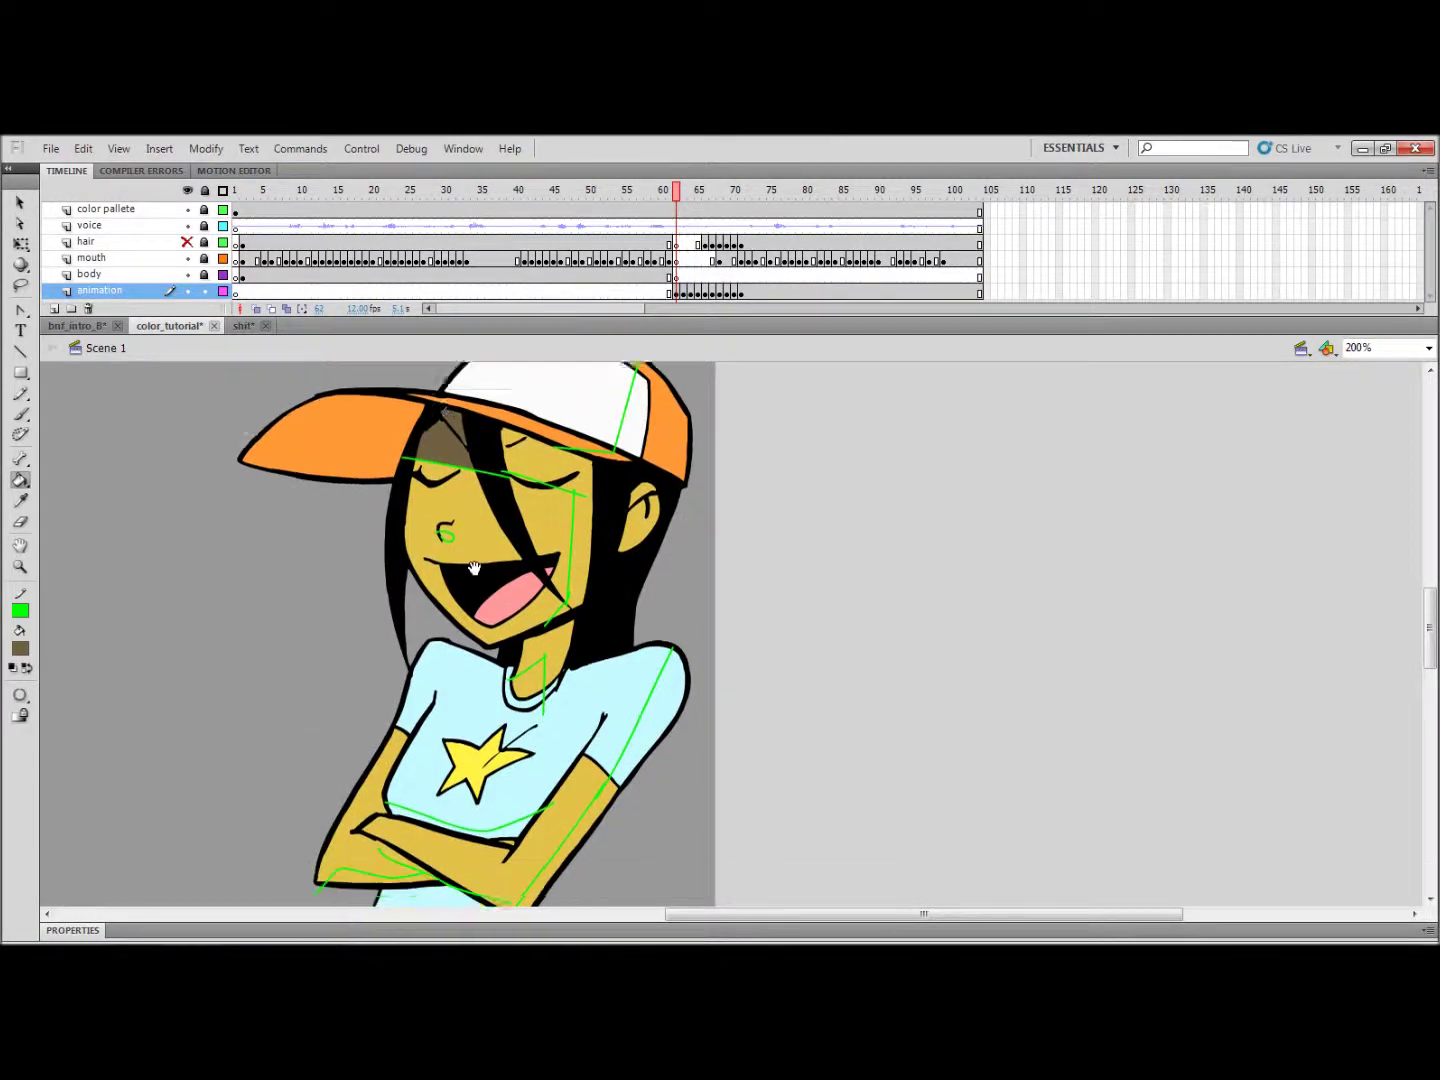
click(517, 416)
scroll(530, 450, down, 3)
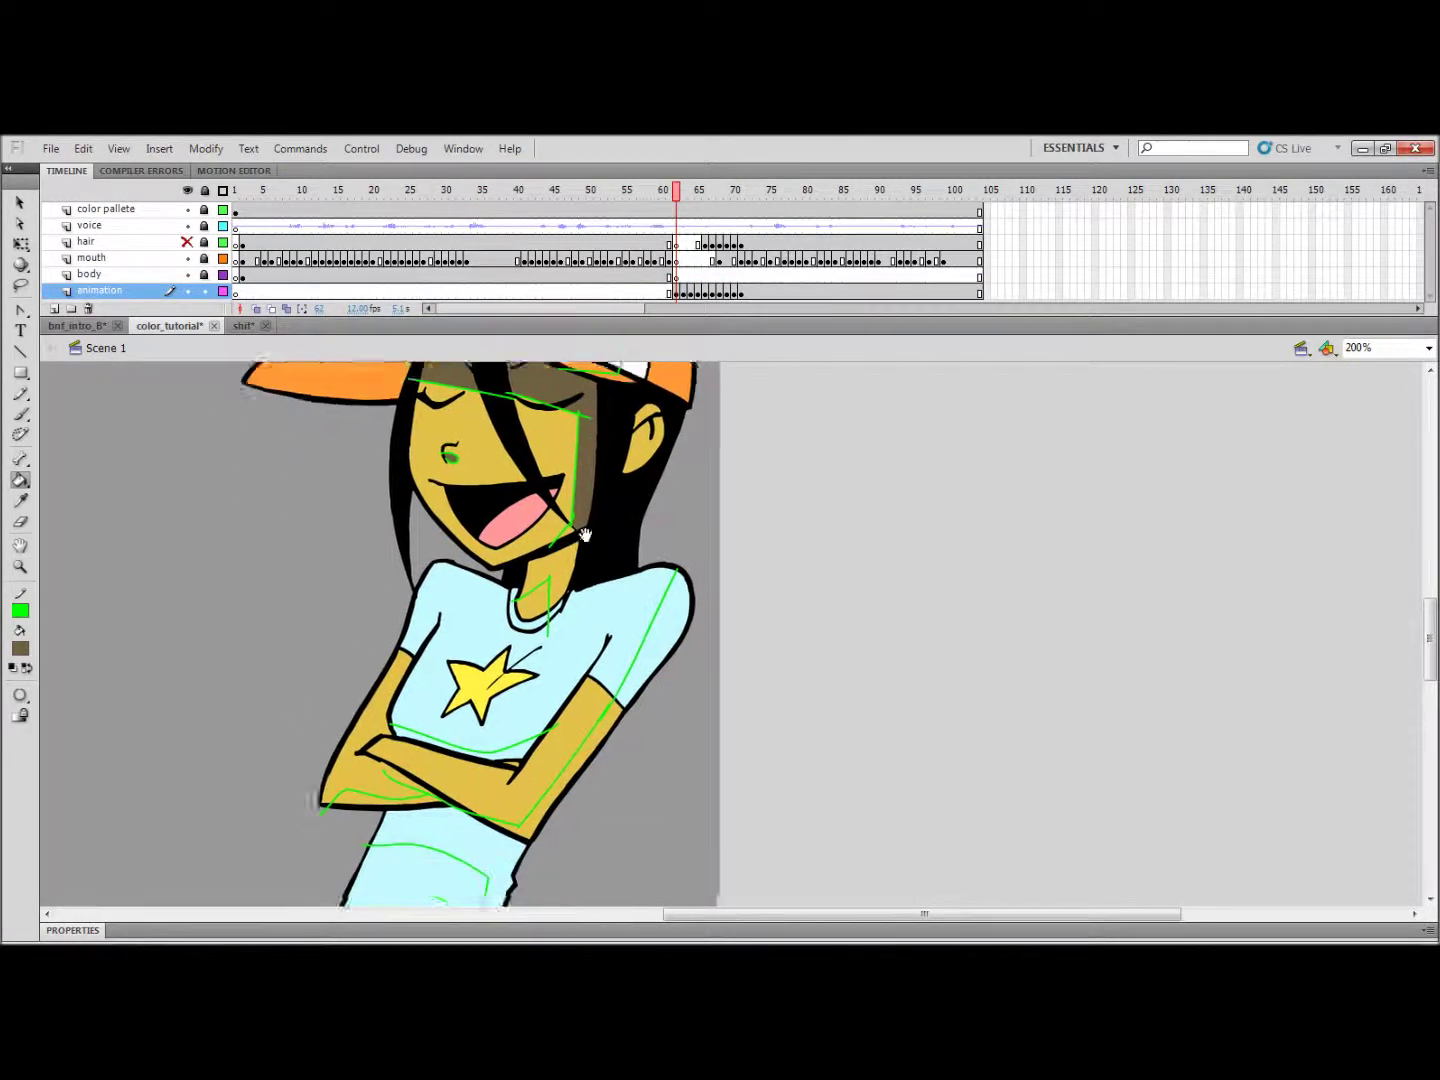
click(561, 523)
Step: Fill the shadow areas along the underside of both arms on frame 62 with brown
scroll(590, 550, down, 3)
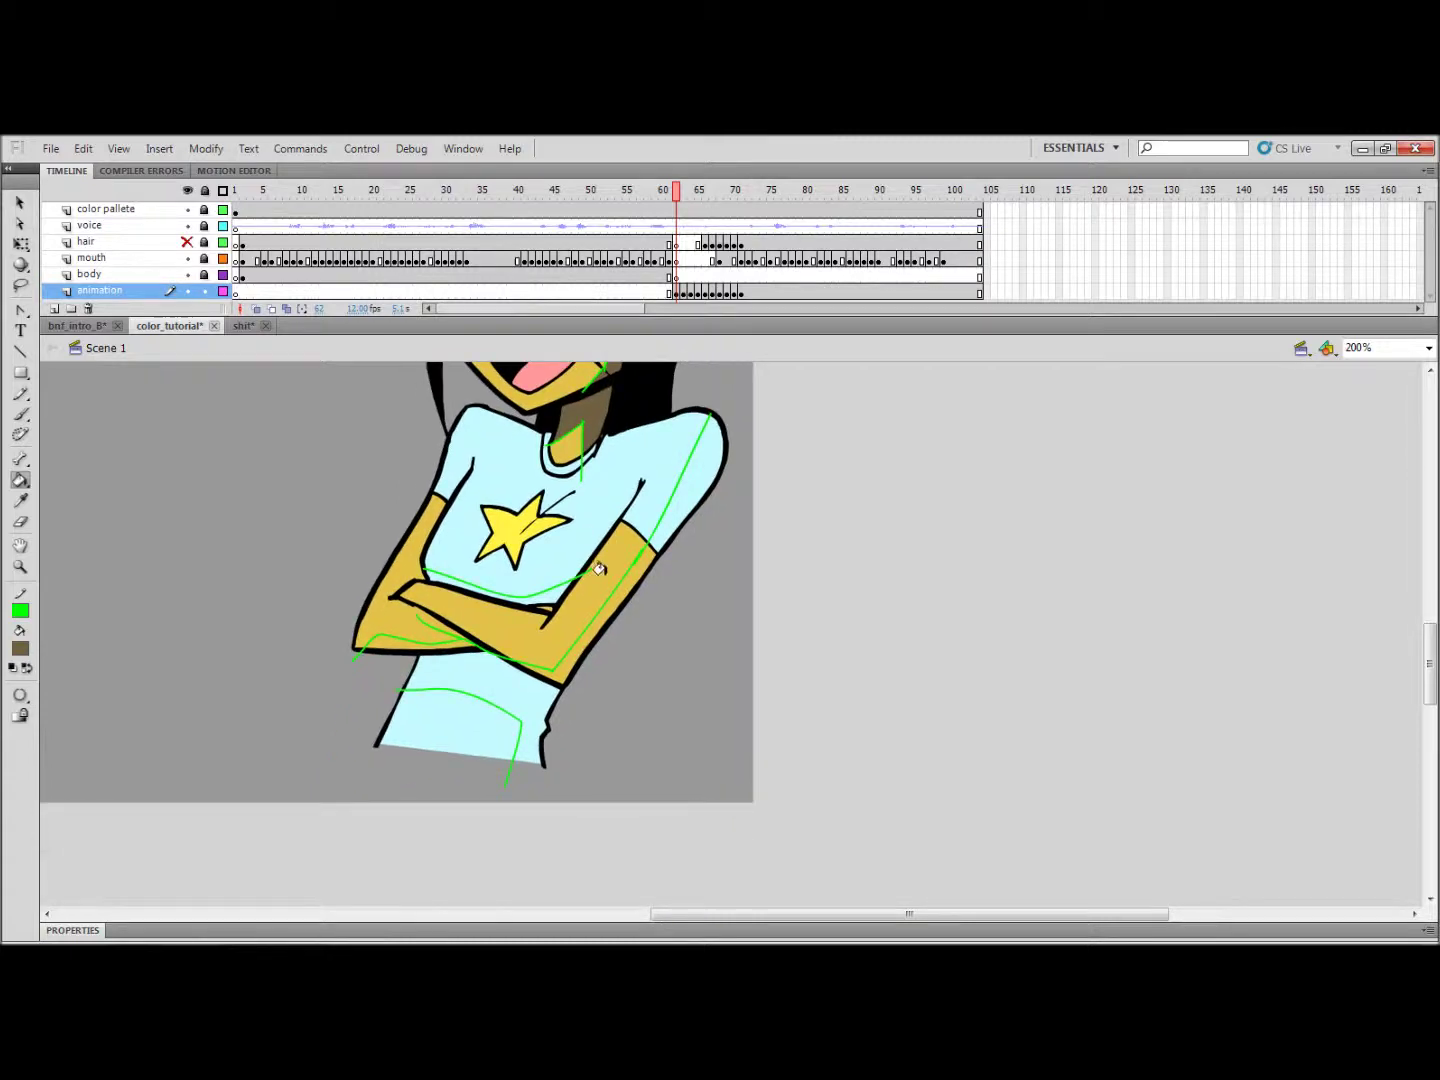
click(625, 569)
click(443, 636)
click(449, 638)
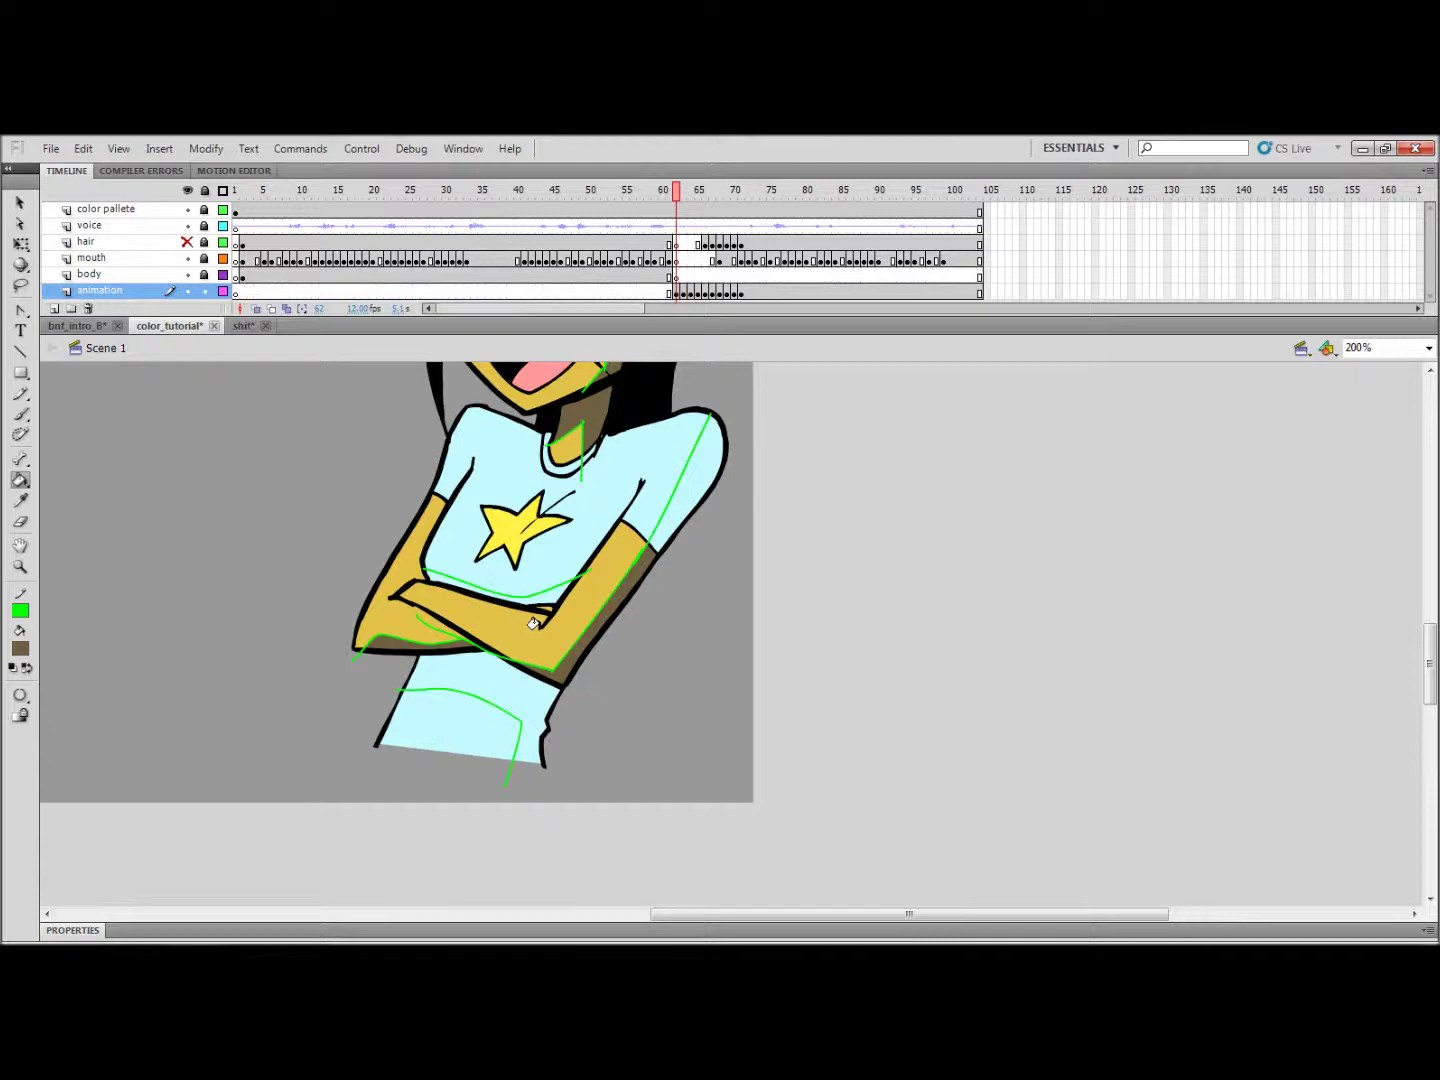
Step: Advance to frame 63 and fill the shadow areas on both arms and the neck with brown
key(.)
click(400, 670)
click(472, 661)
drag(575, 412, 527, 514)
click(509, 512)
Step: Fill the cheek, forehead and nose shadow areas on frame 63 with brown
drag(539, 437, 526, 522)
click(496, 475)
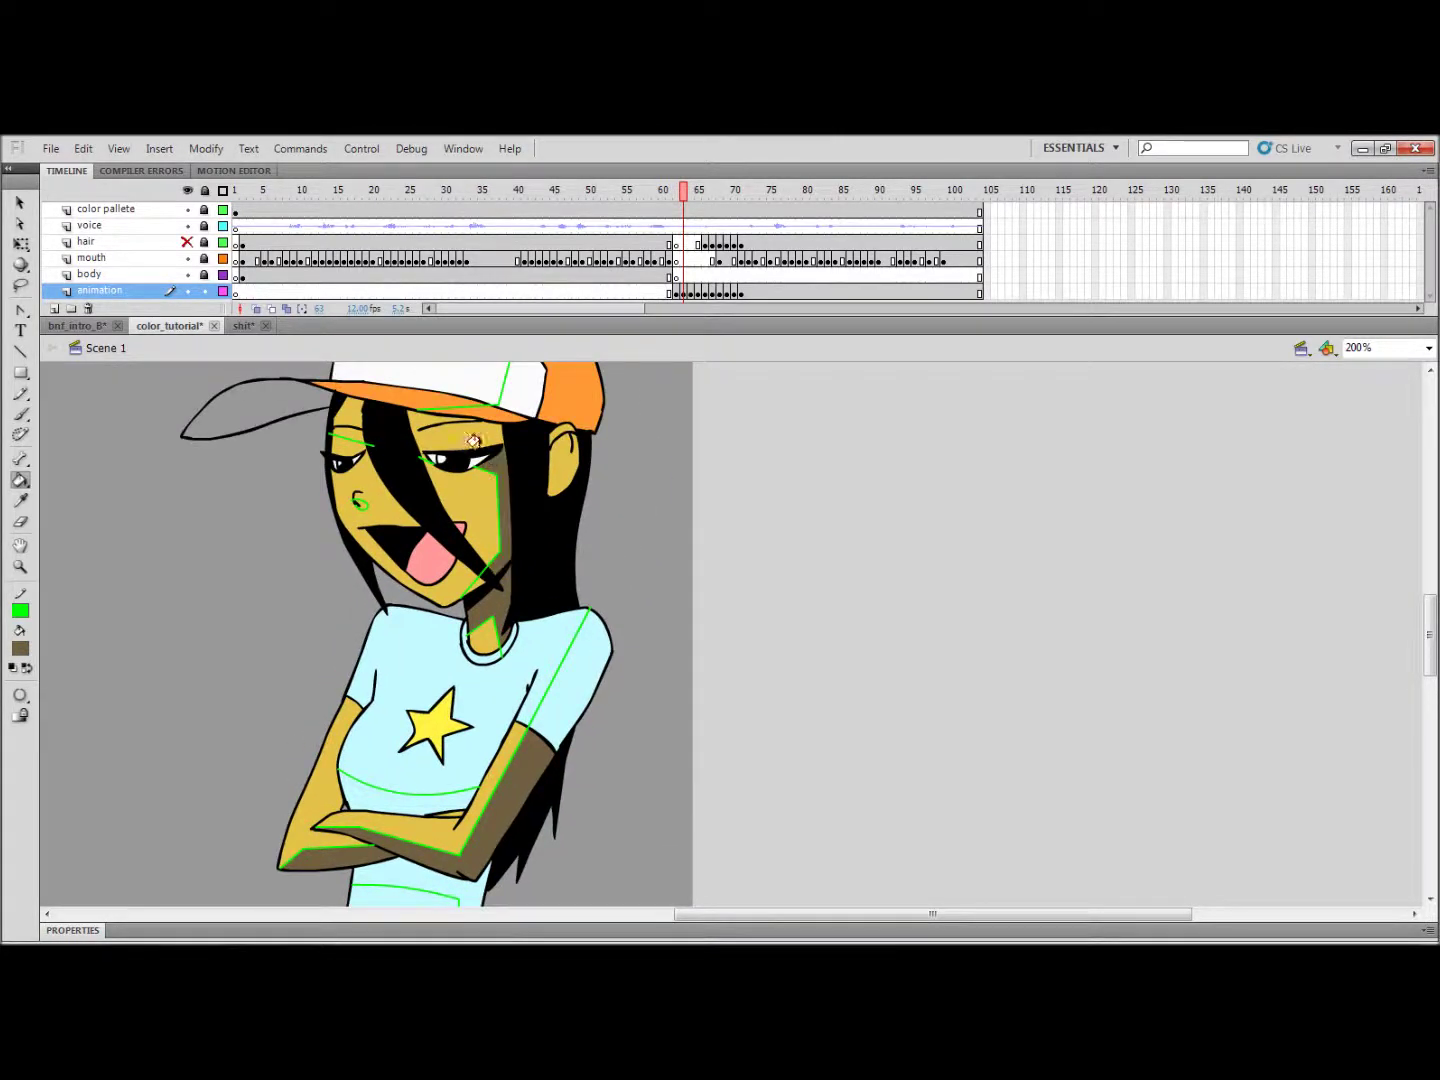
click(471, 432)
click(350, 409)
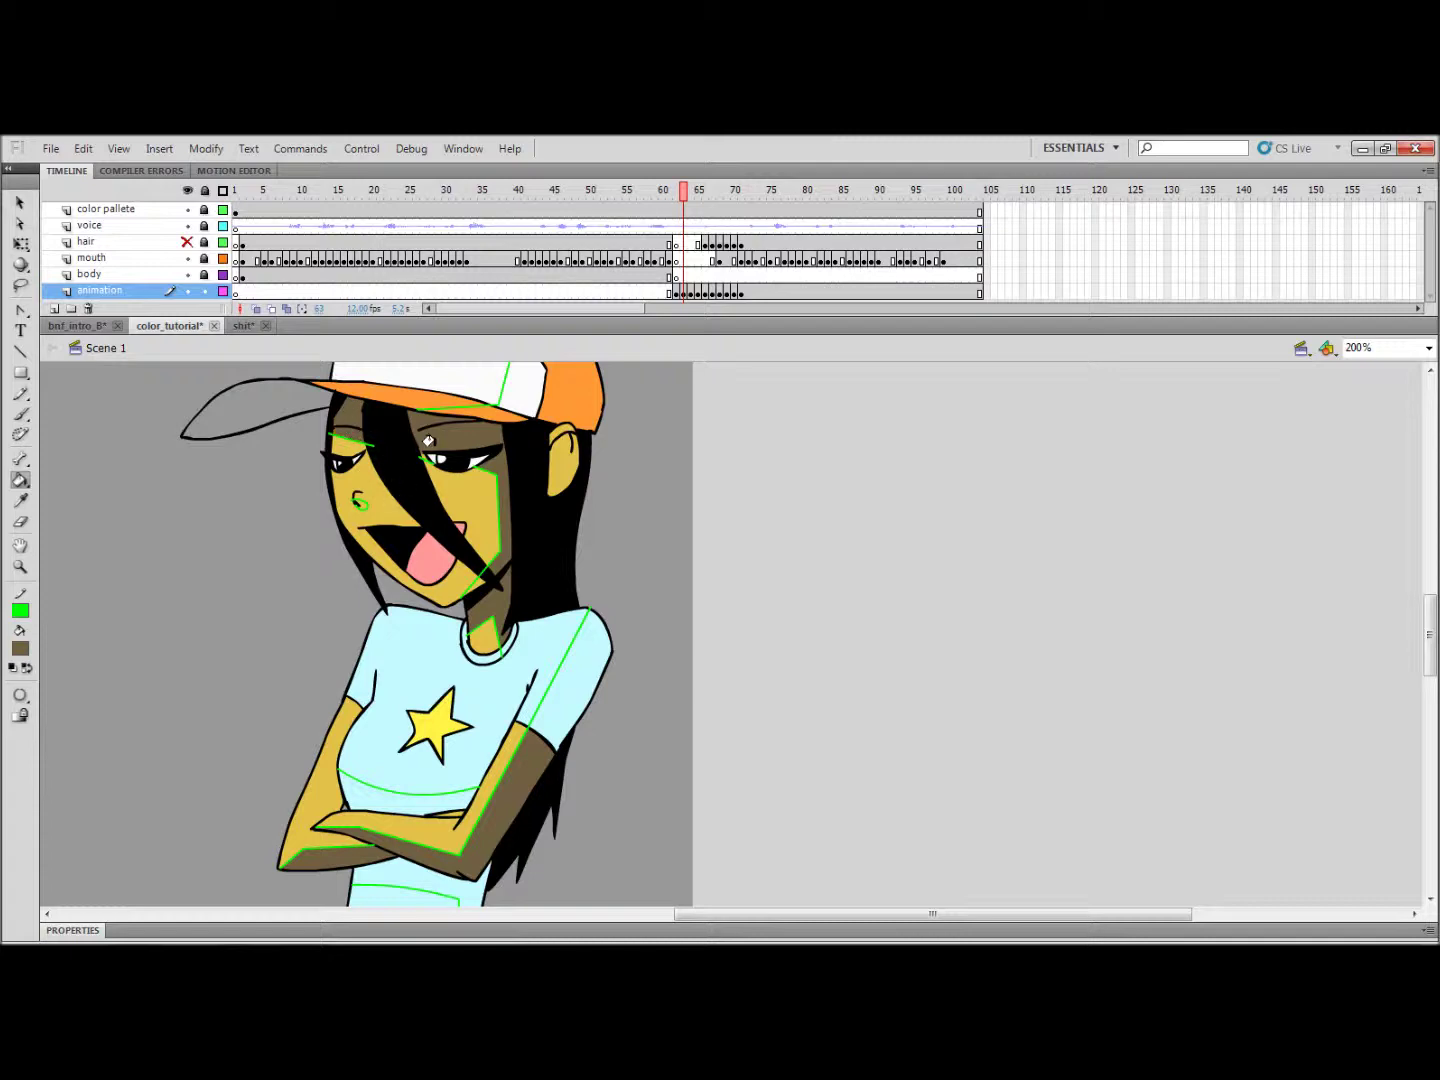
click(360, 503)
drag(437, 418, 429, 491)
Step: Advance to frame 64 and fill the forehead, cheek, nose and neck shadow areas with brown
key(period)
click(292, 540)
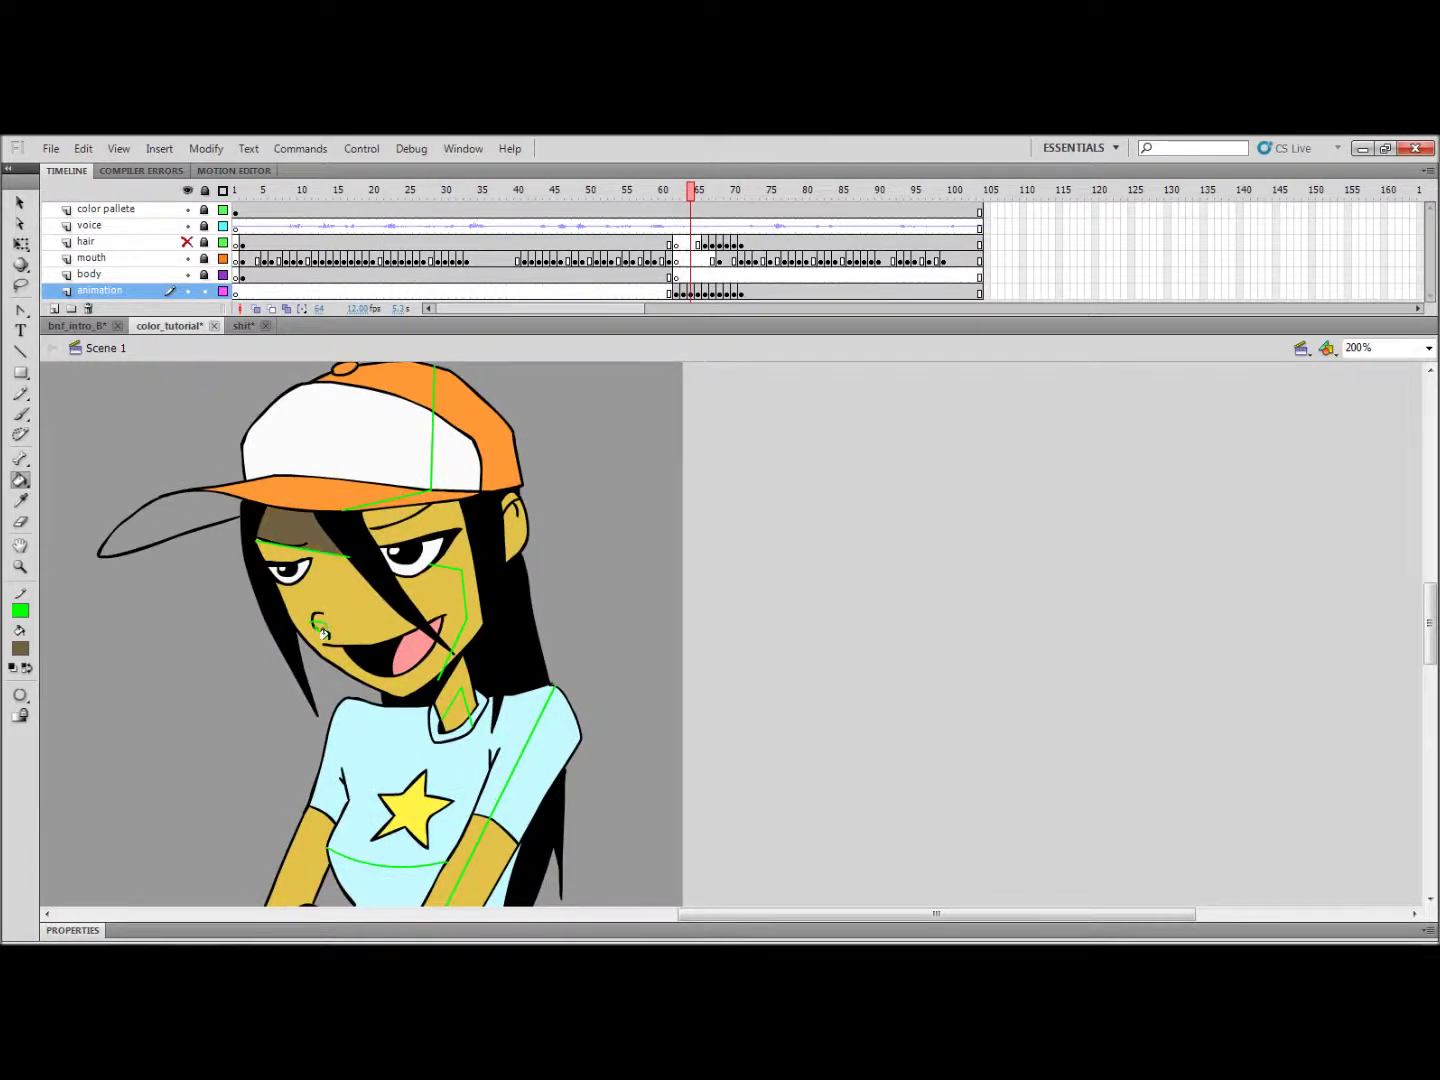
click(404, 523)
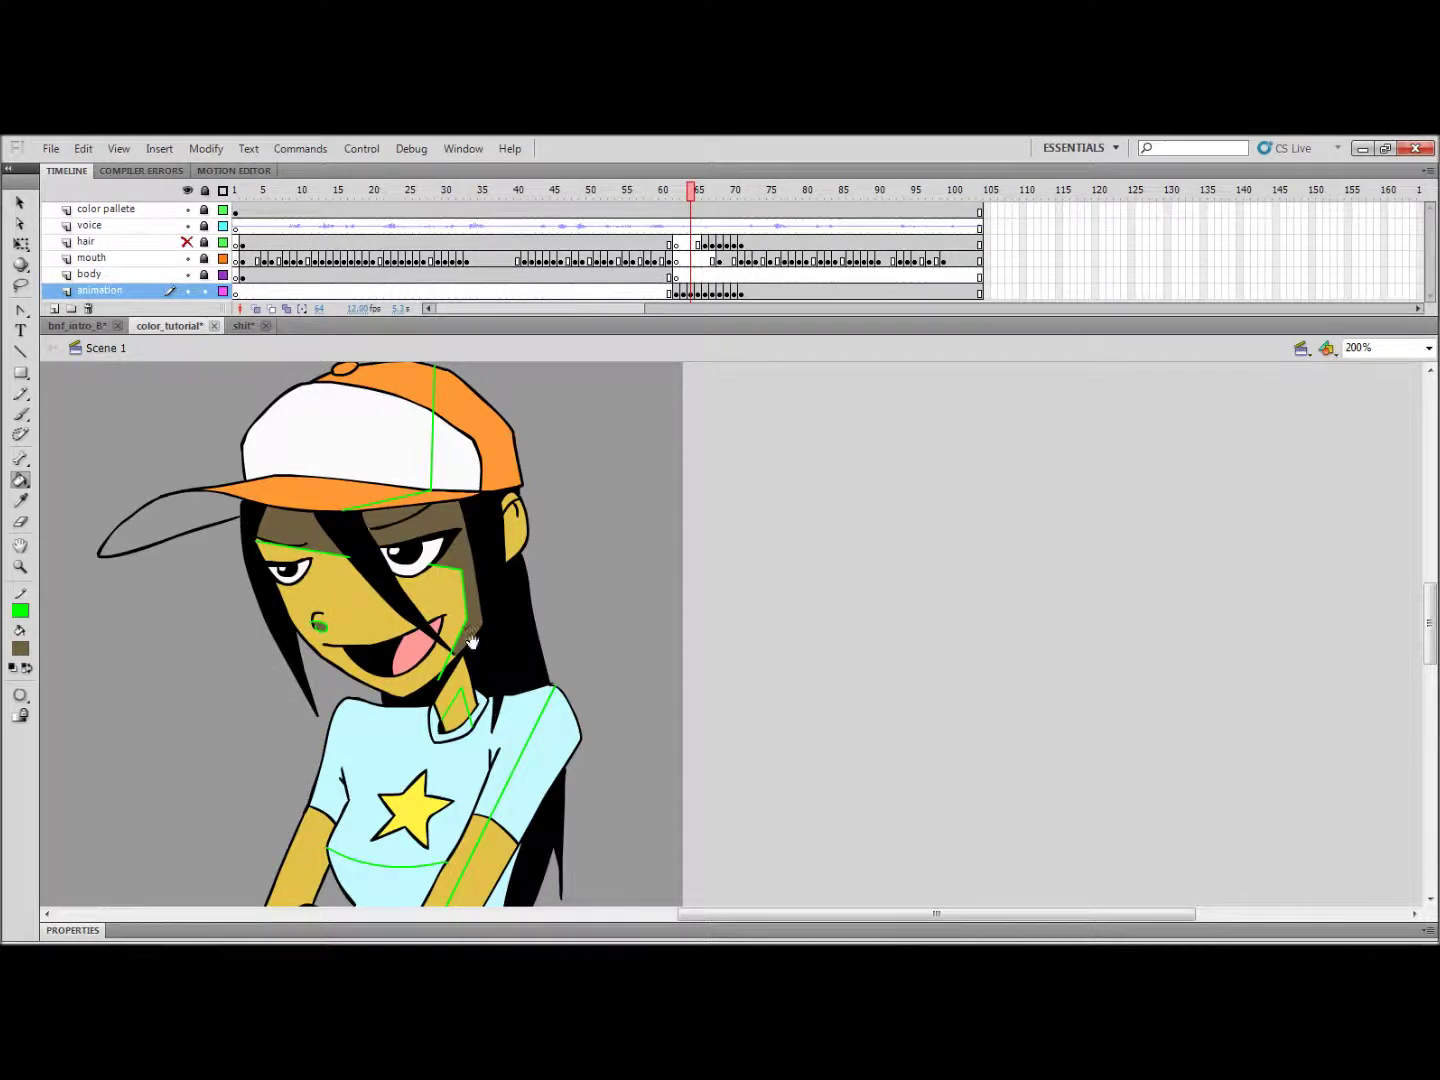
drag(470, 638, 505, 508)
click(488, 574)
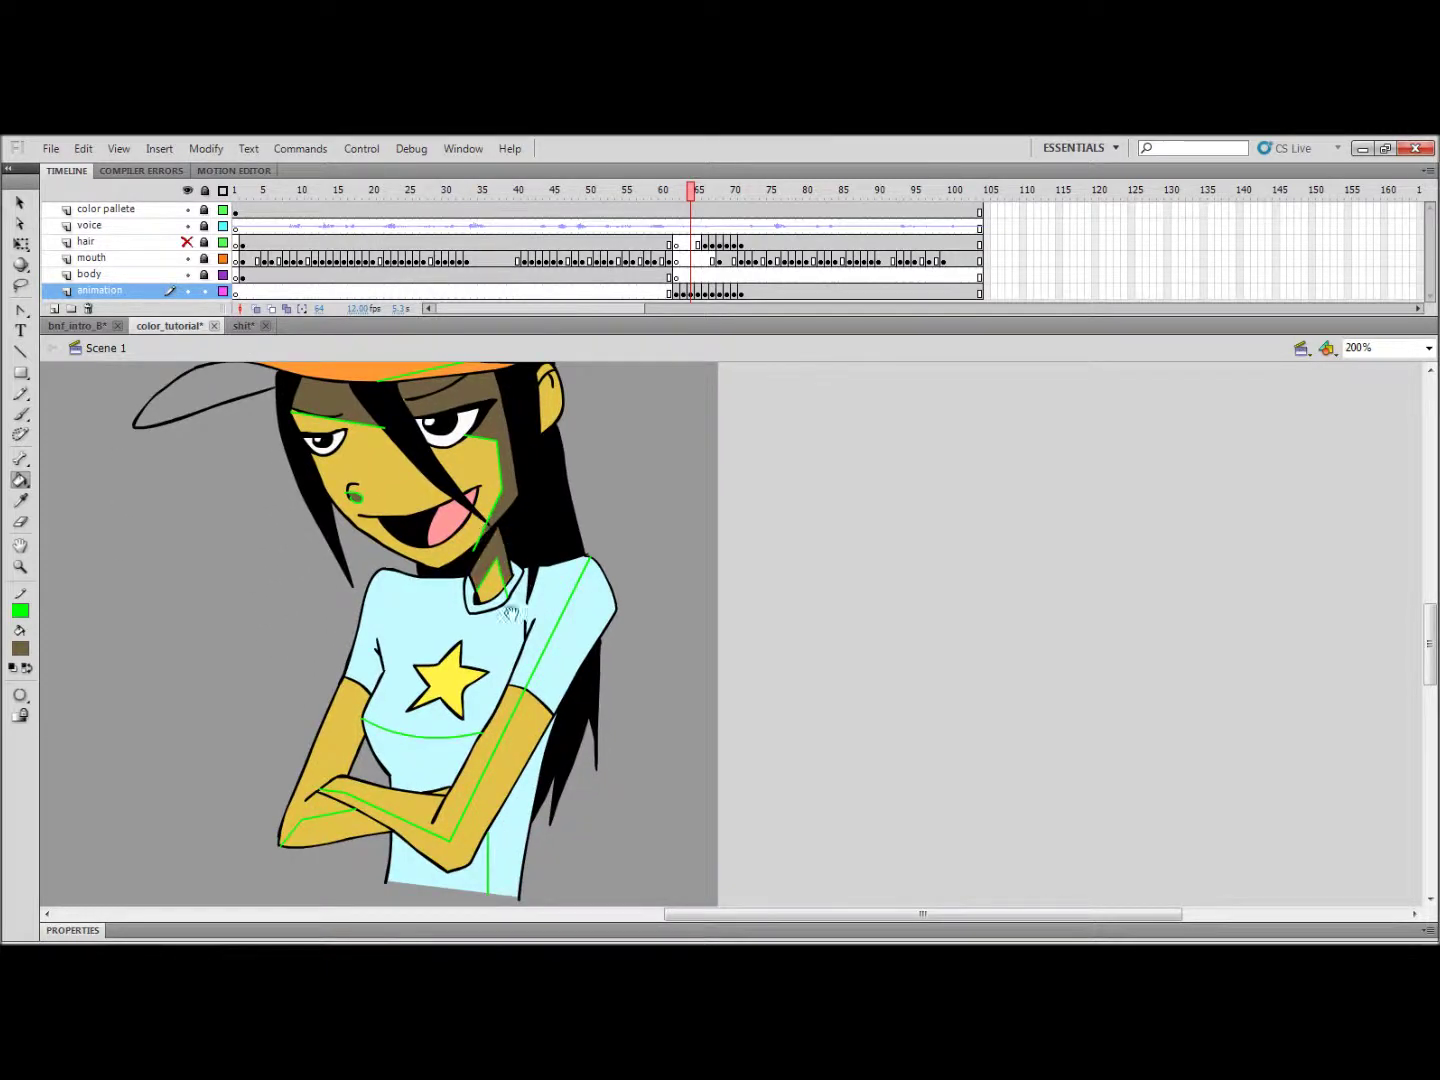
Step: Fill the shadow areas on both crossed arms on frame 64 with brown
drag(488, 575, 518, 425)
click(555, 569)
click(440, 644)
drag(475, 508, 448, 580)
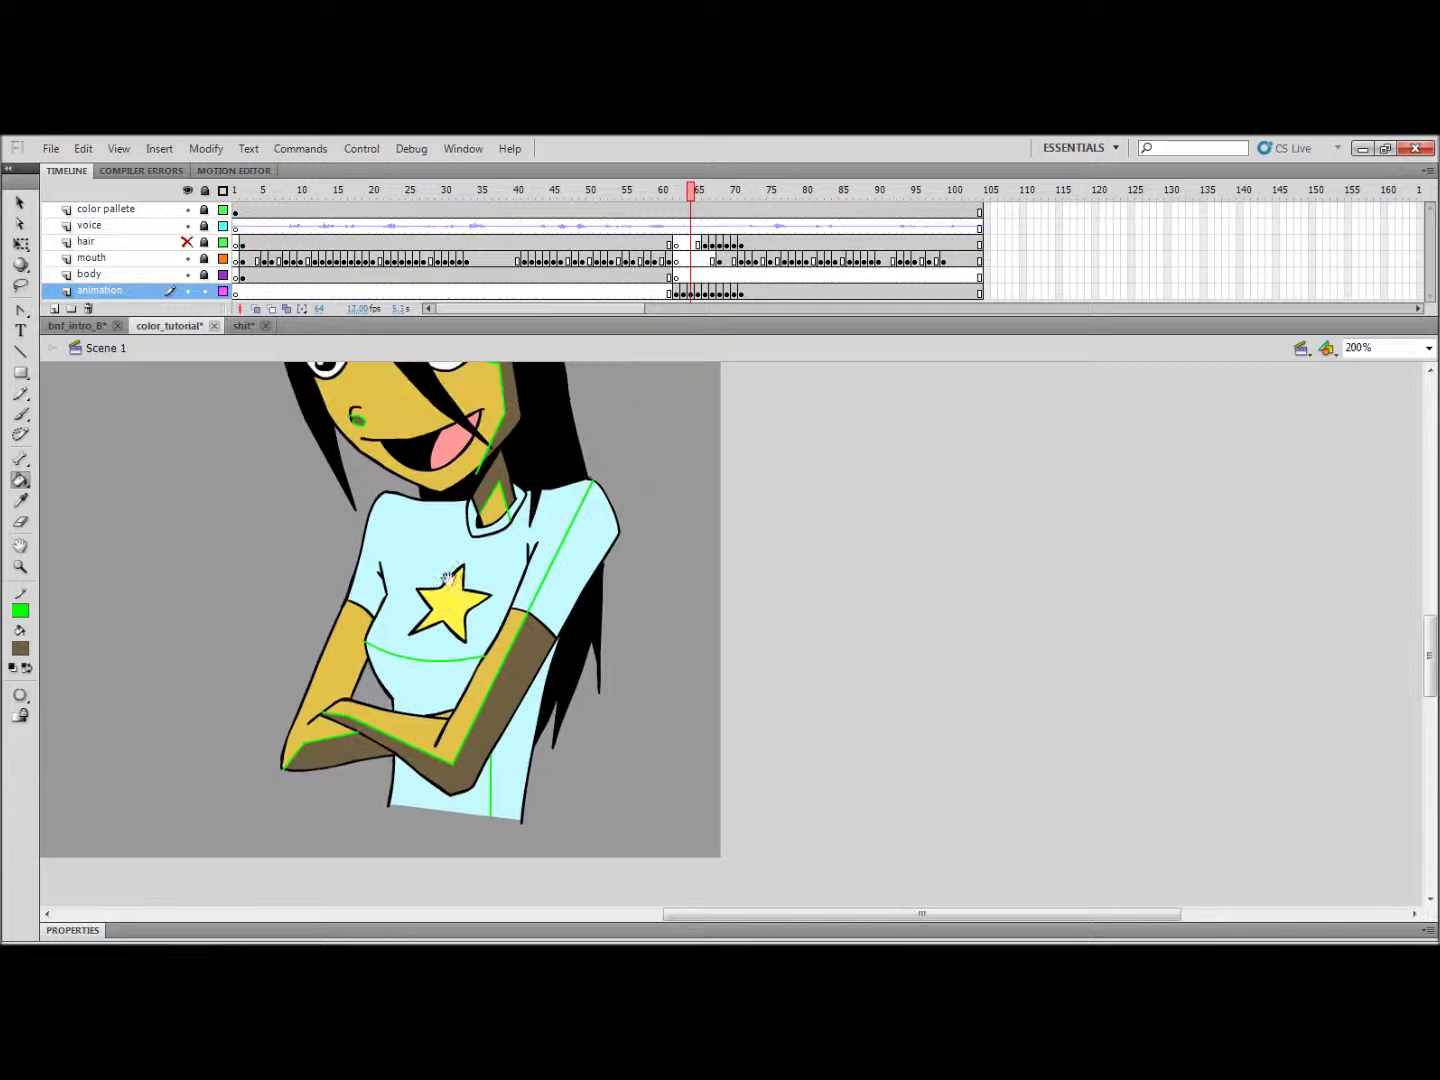
Step: Advance to frame 65 and fill the shadow areas on the arms, neck and face with brown
key(period)
click(347, 755)
click(378, 751)
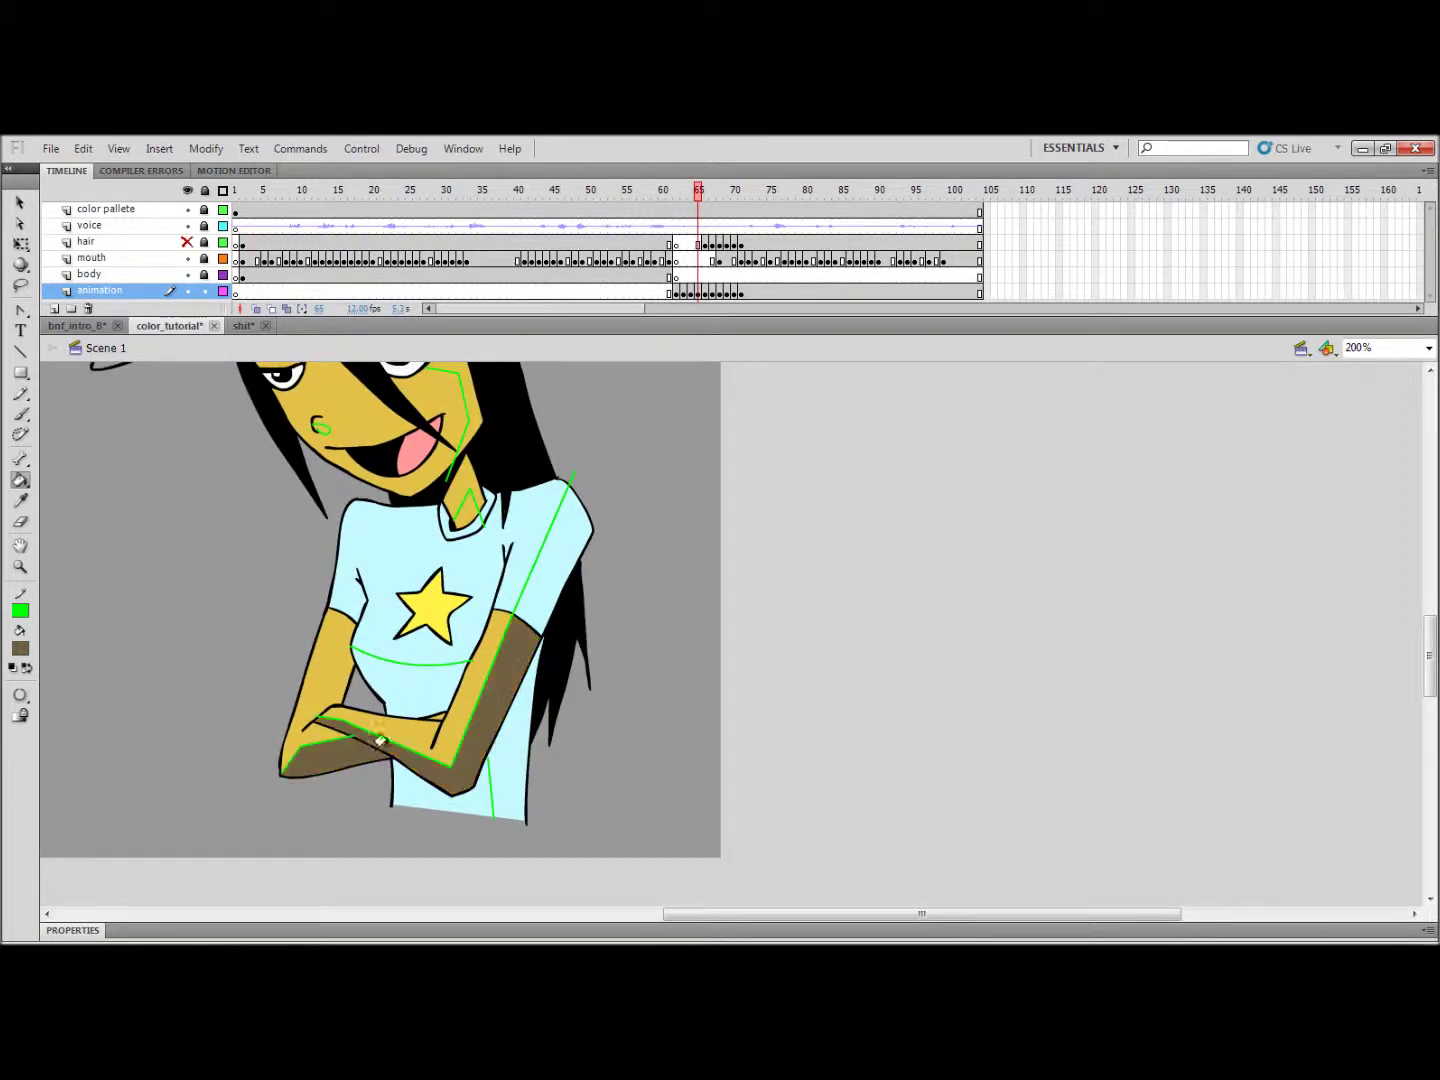
drag(466, 572, 450, 652)
click(454, 513)
click(454, 482)
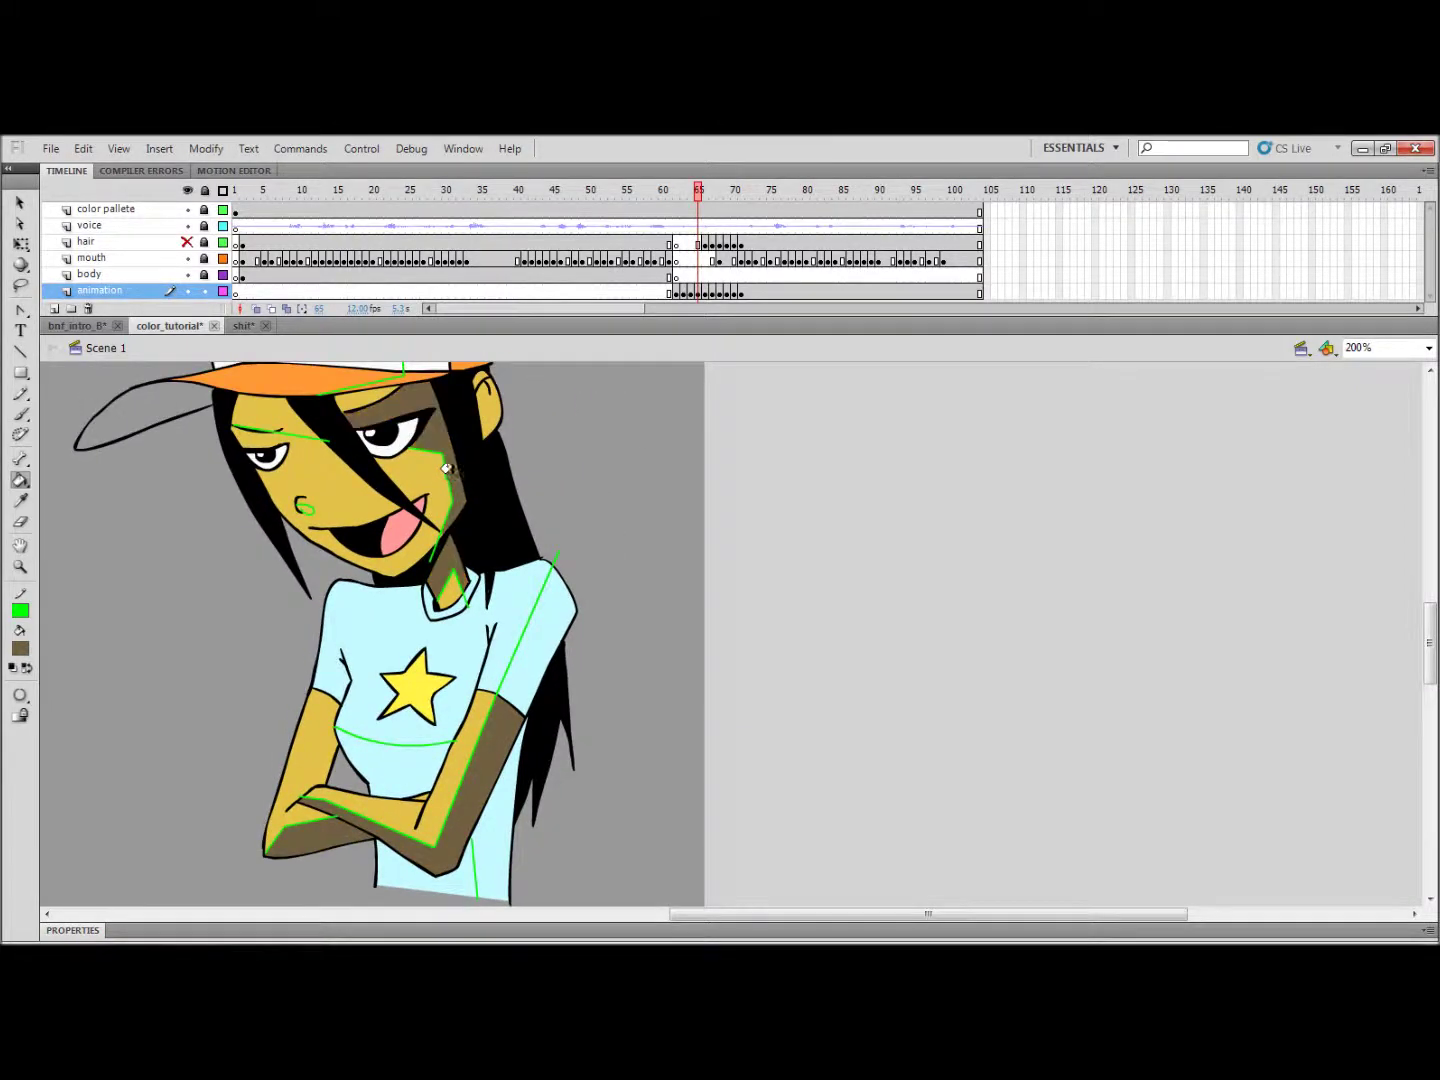
drag(487, 407, 549, 464)
click(367, 475)
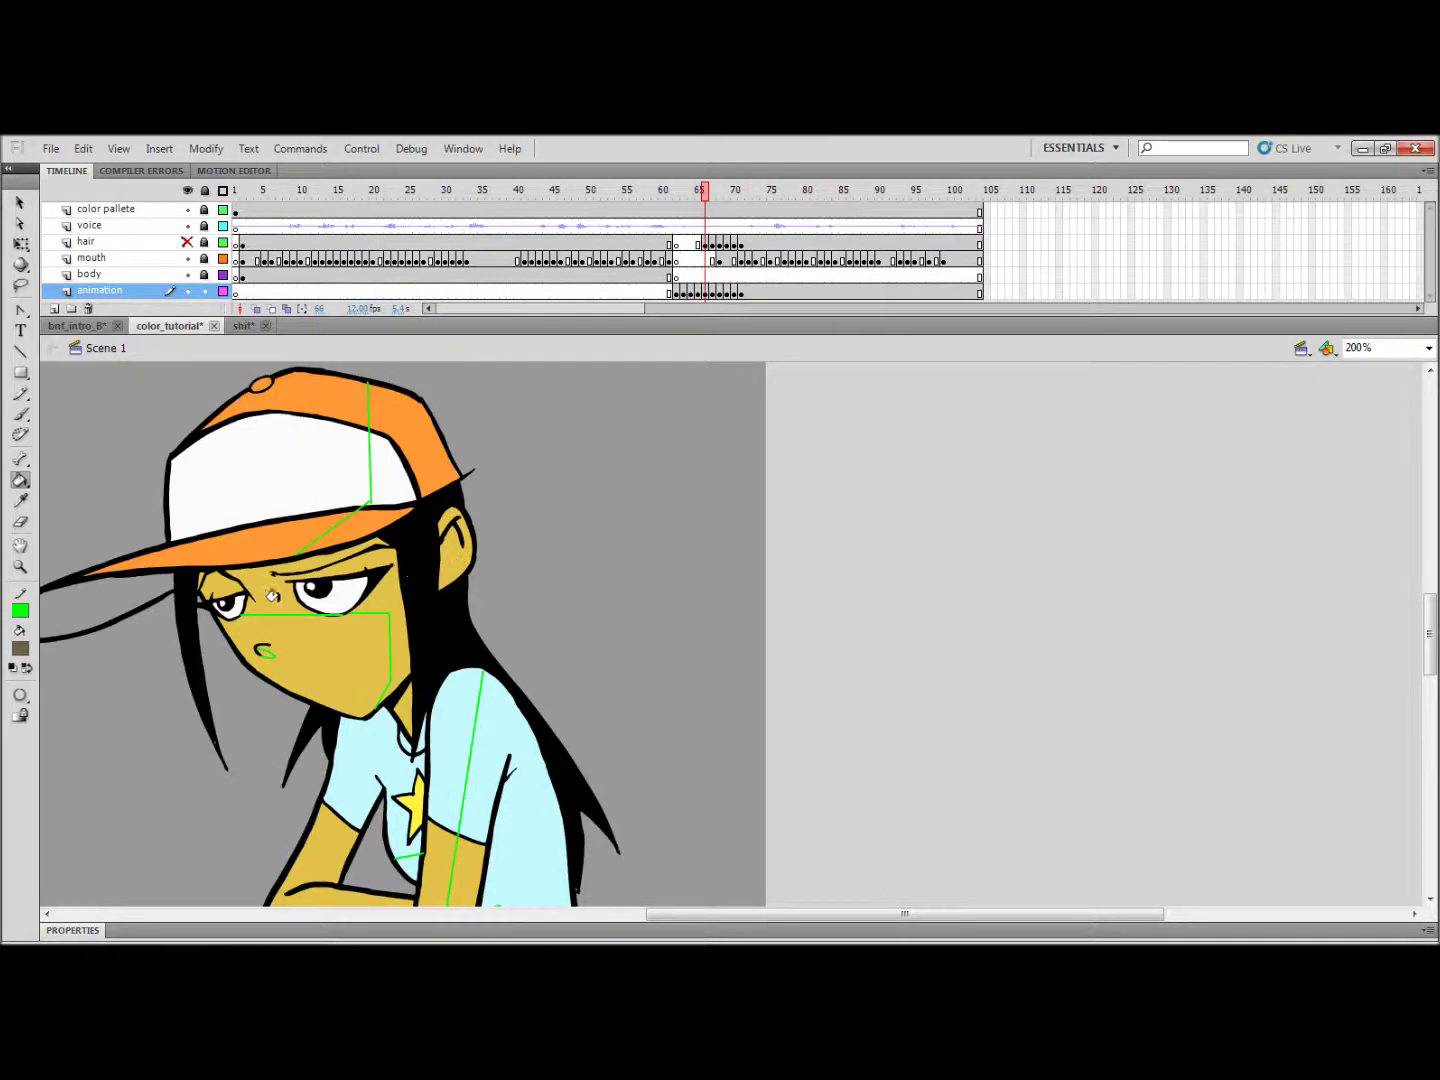
Step: Fill the shadow areas across the upper face and around the eyes on frame 66 with brown
click(279, 596)
click(219, 587)
click(198, 578)
Step: Fill the neck and the undersides of both arms on frame 66 with the brown shadow color
drag(281, 641, 319, 541)
scroll(294, 553, down, 3)
scroll(295, 553, left, 1)
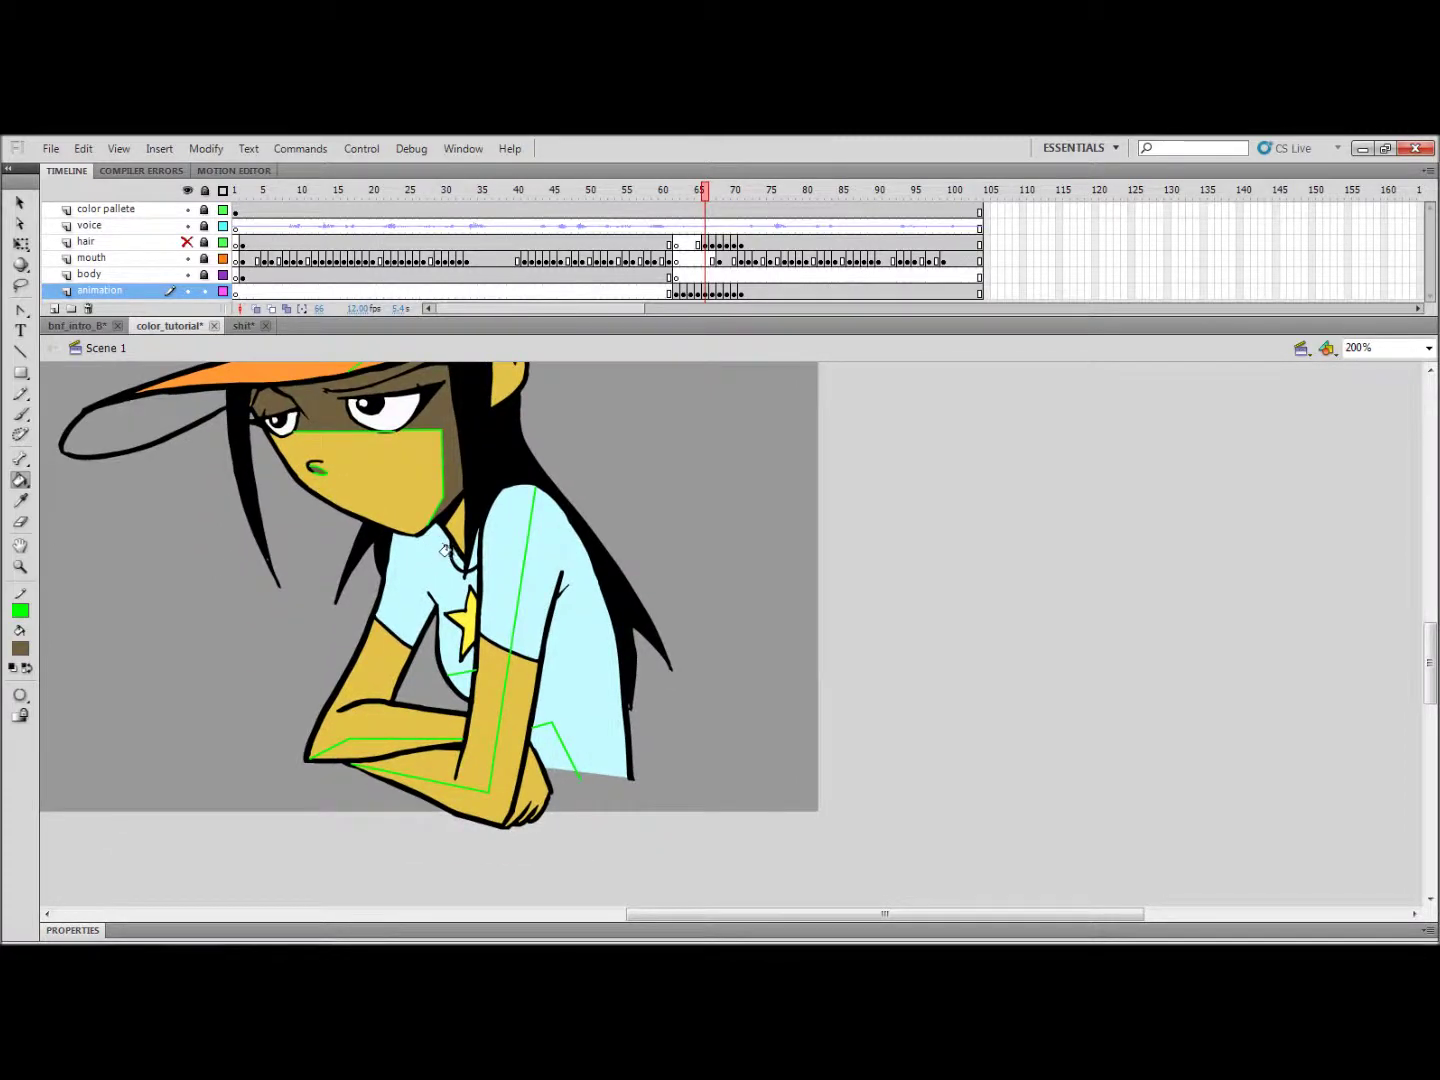
click(508, 671)
click(391, 751)
scroll(319, 535, up, 3)
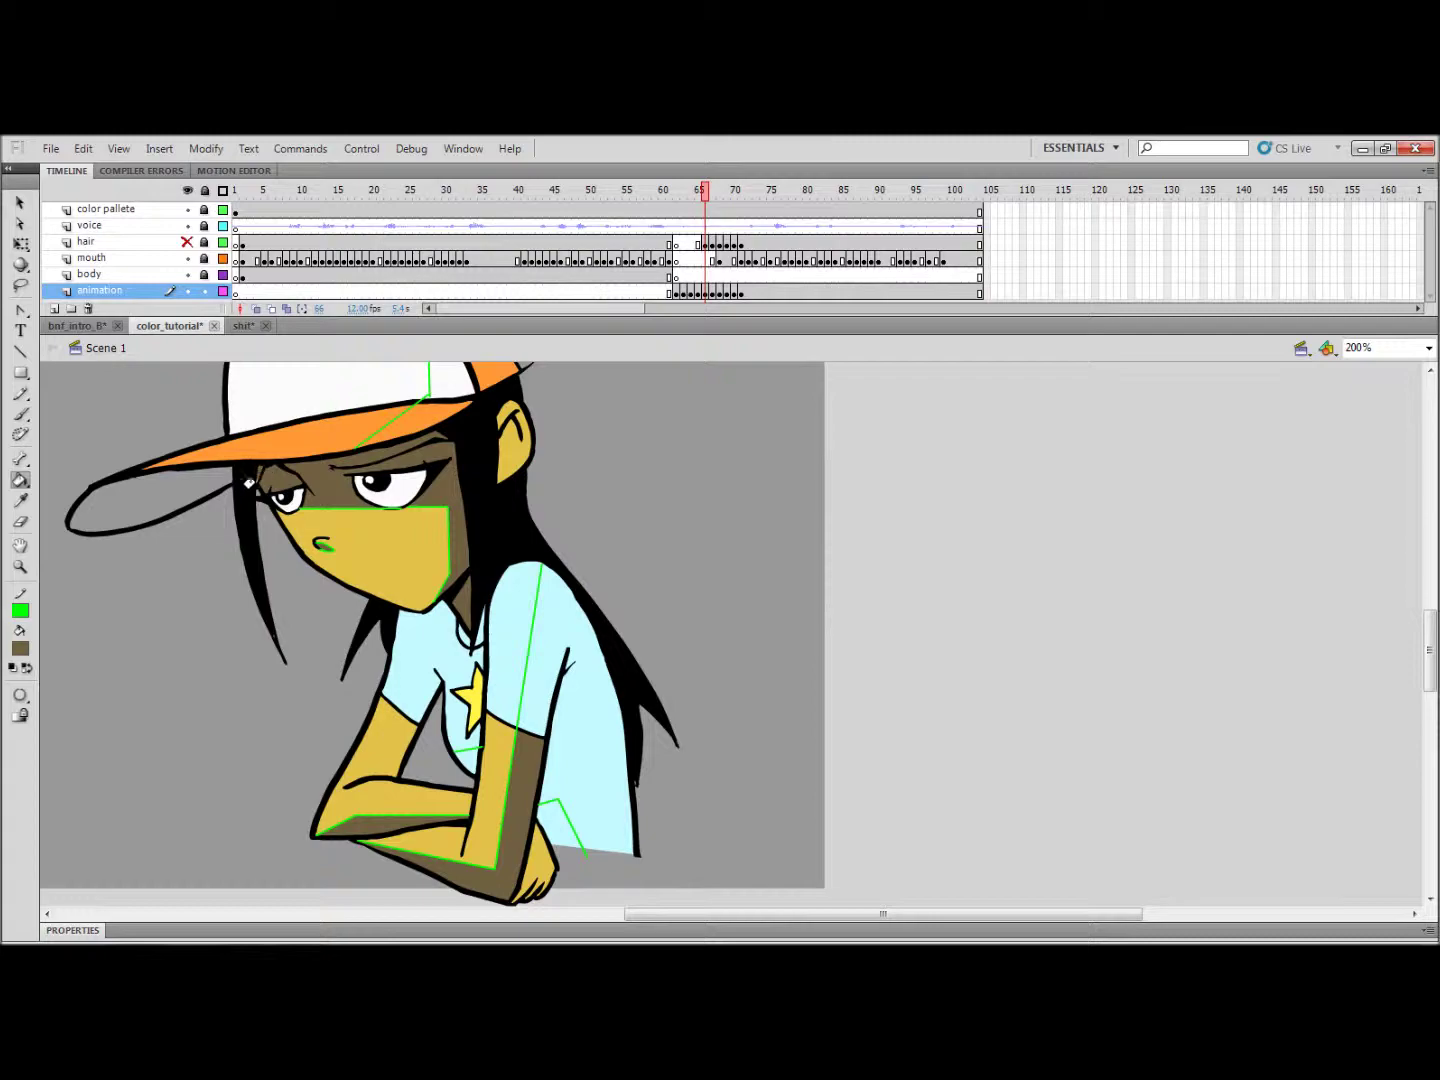
Step: Advance to frame 67 and fill the upper face, eye-corner and nose shadow areas with brown
key(ctrl+equal)
drag(436, 527, 1160, 757)
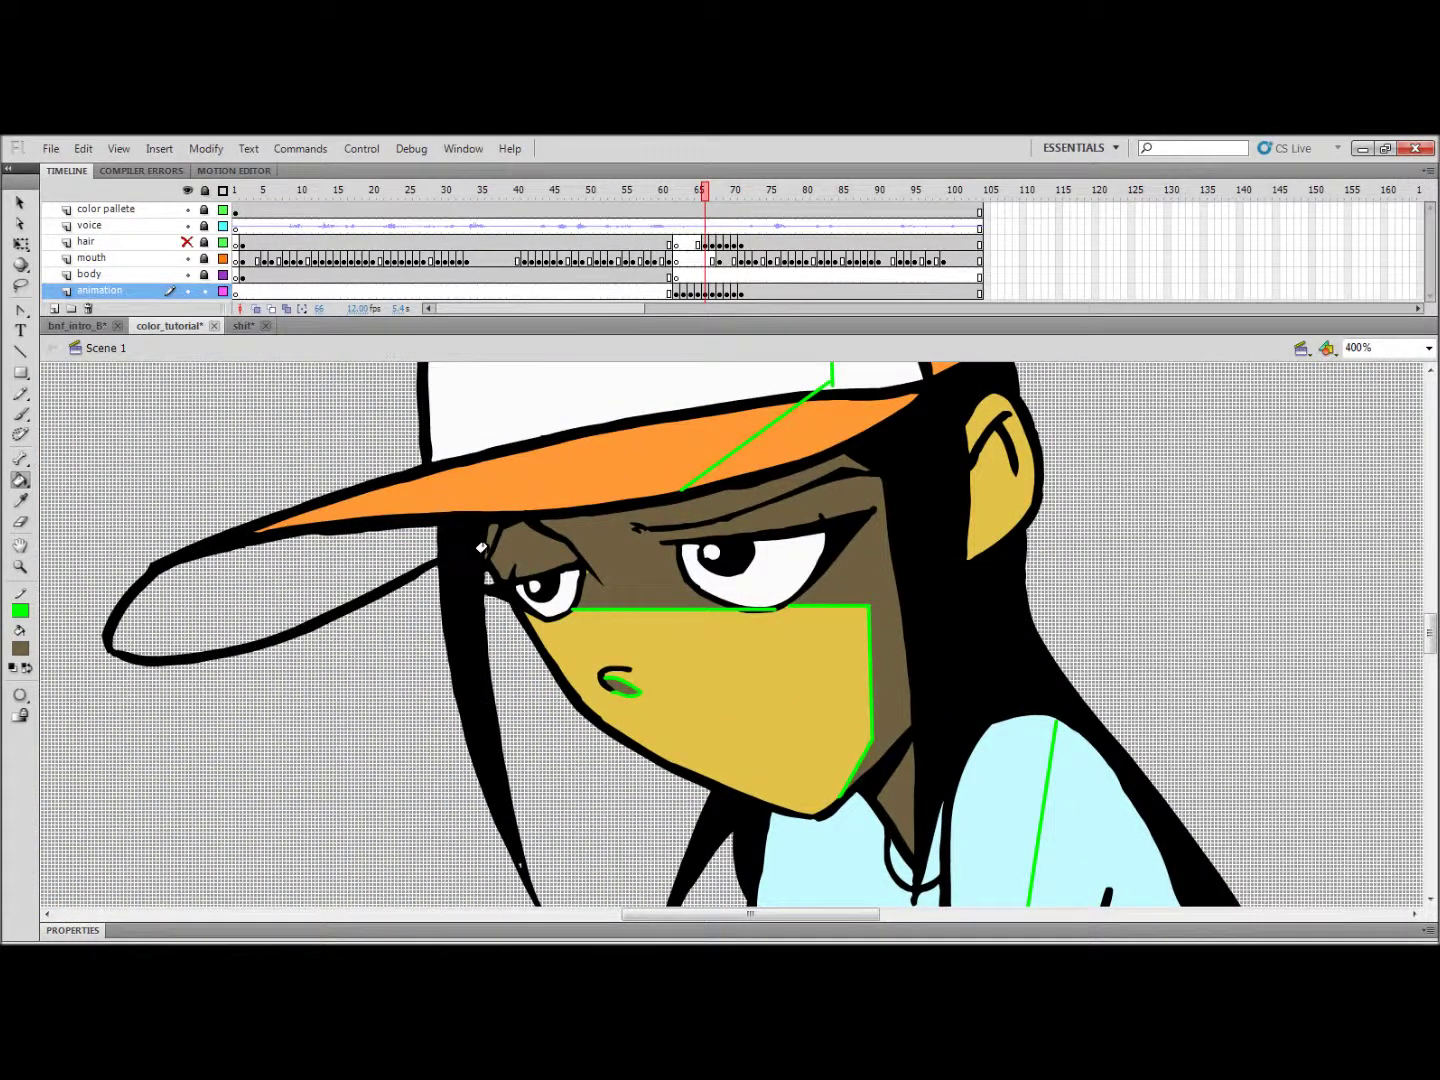
drag(738, 645, 676, 626)
key(period)
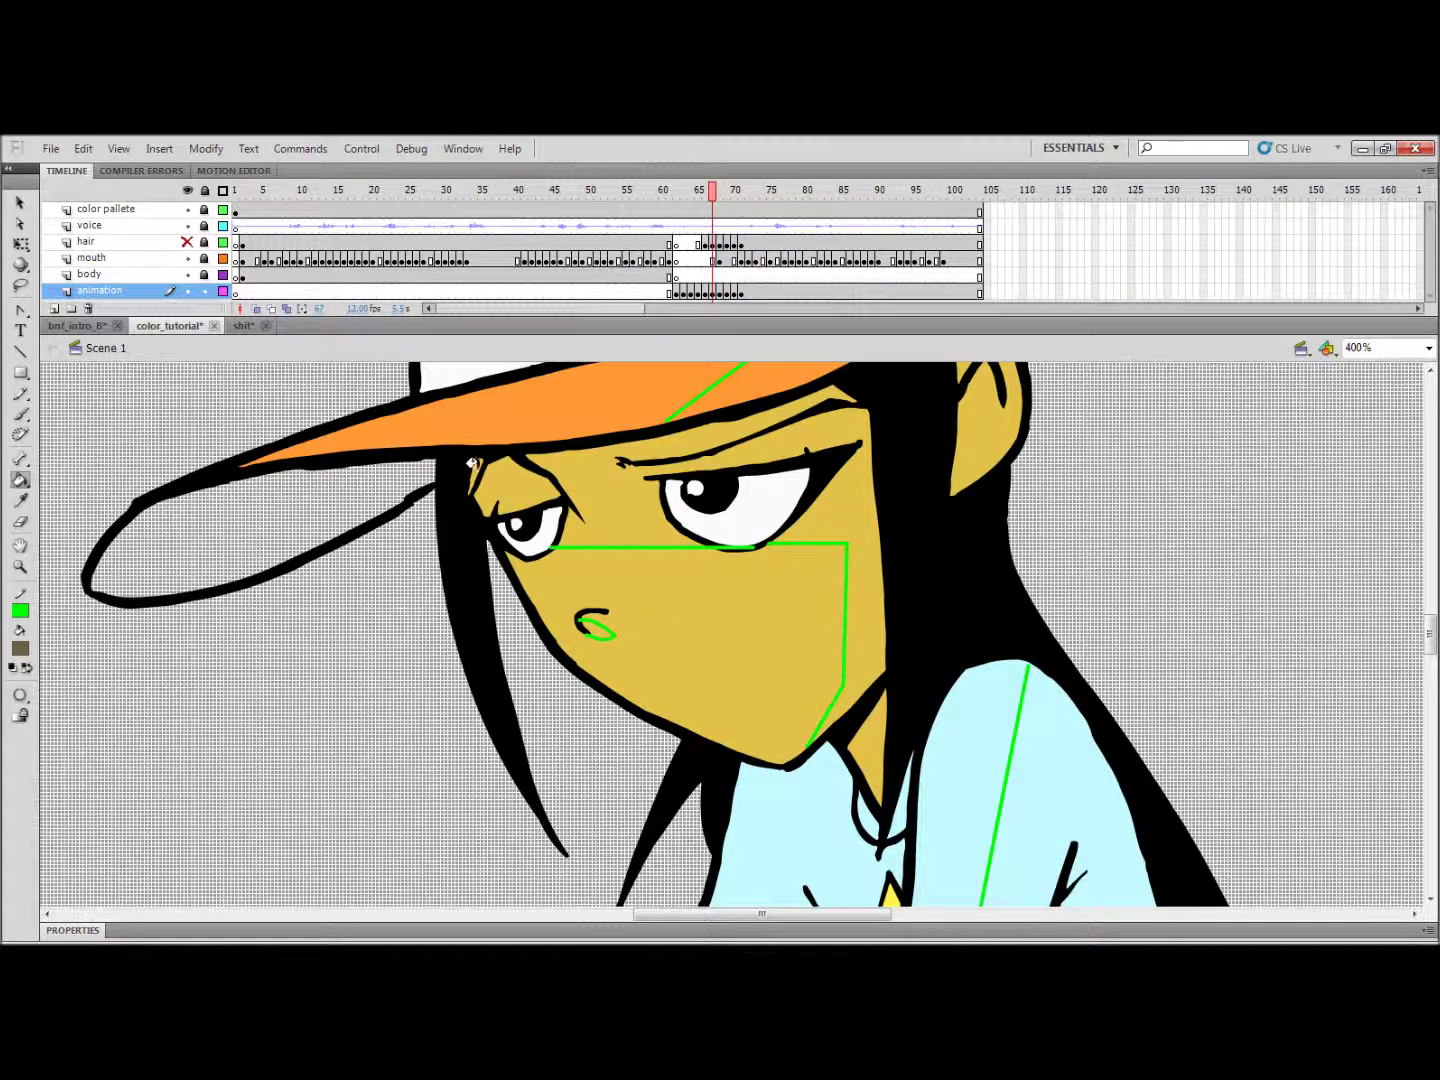
click(482, 479)
click(590, 481)
click(602, 634)
Step: Fill the shadow area along the near arm on frame 67 with brown
drag(850, 761, 715, 523)
drag(825, 743, 727, 513)
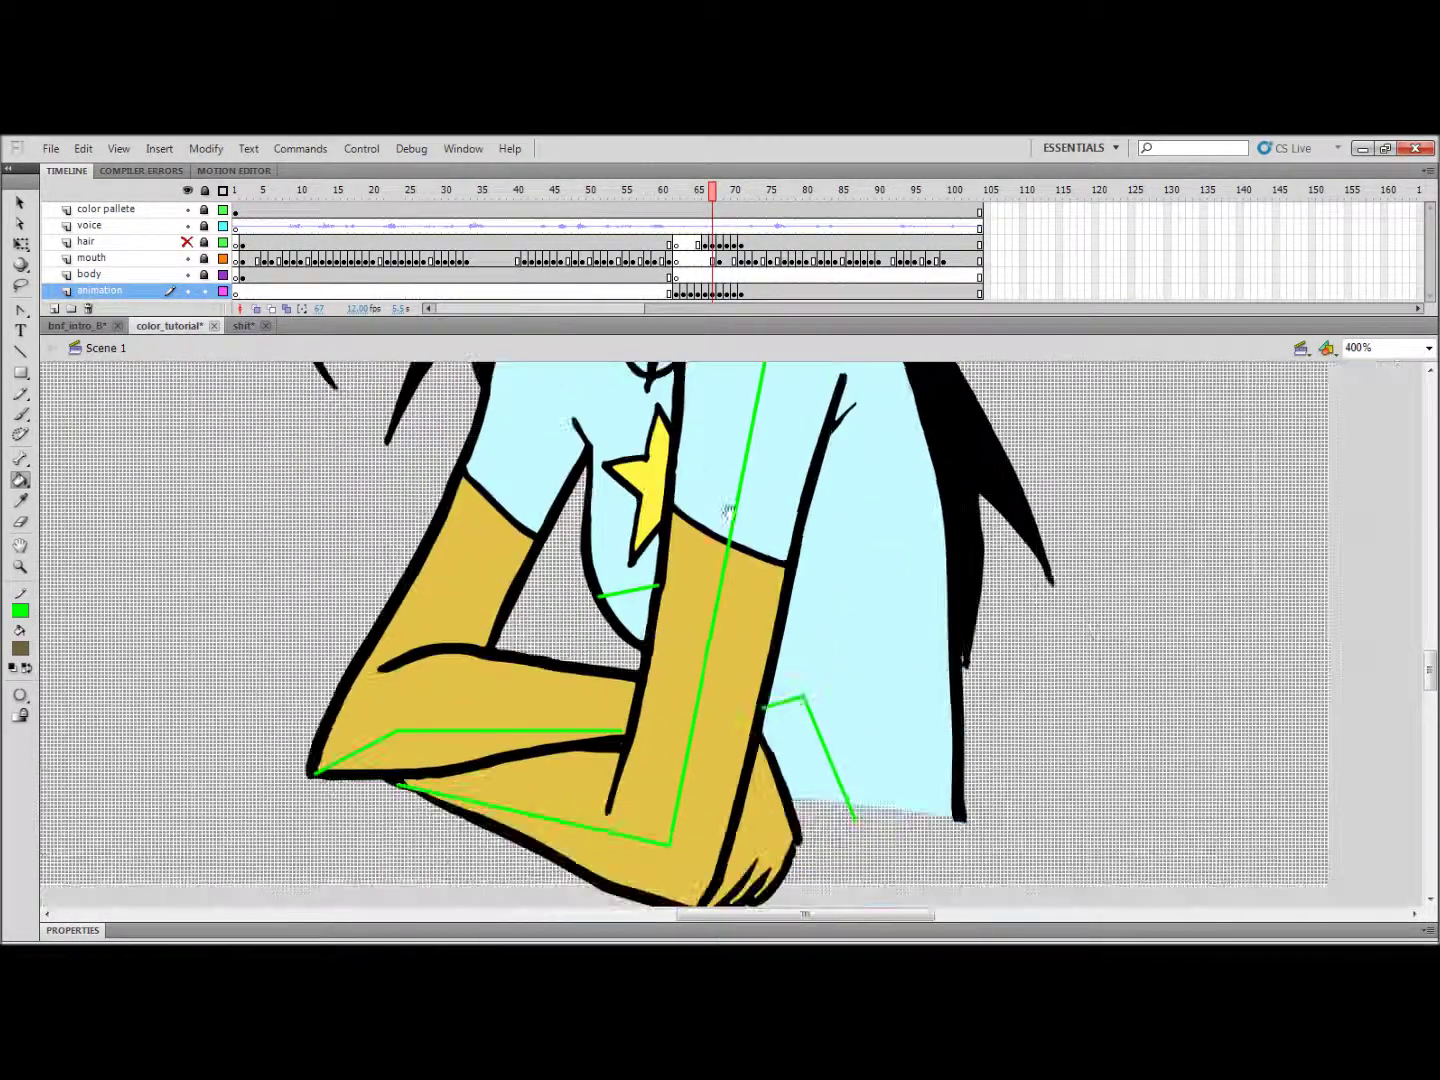
click(745, 581)
click(473, 751)
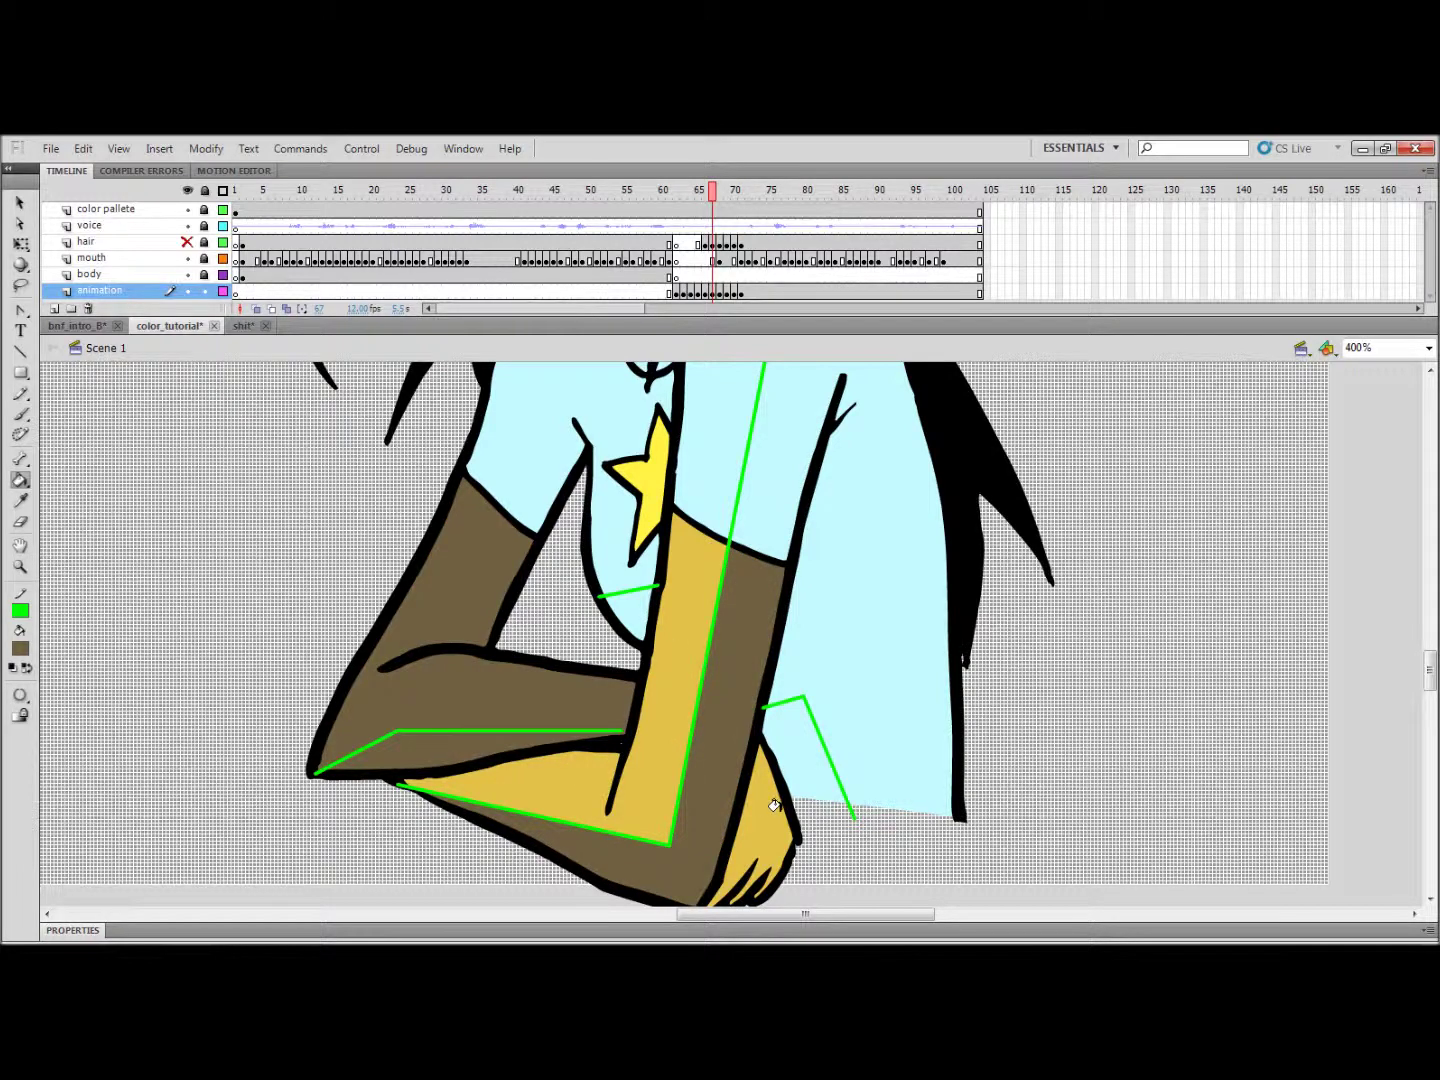
key(ctrl+z)
key(ctrl+minus)
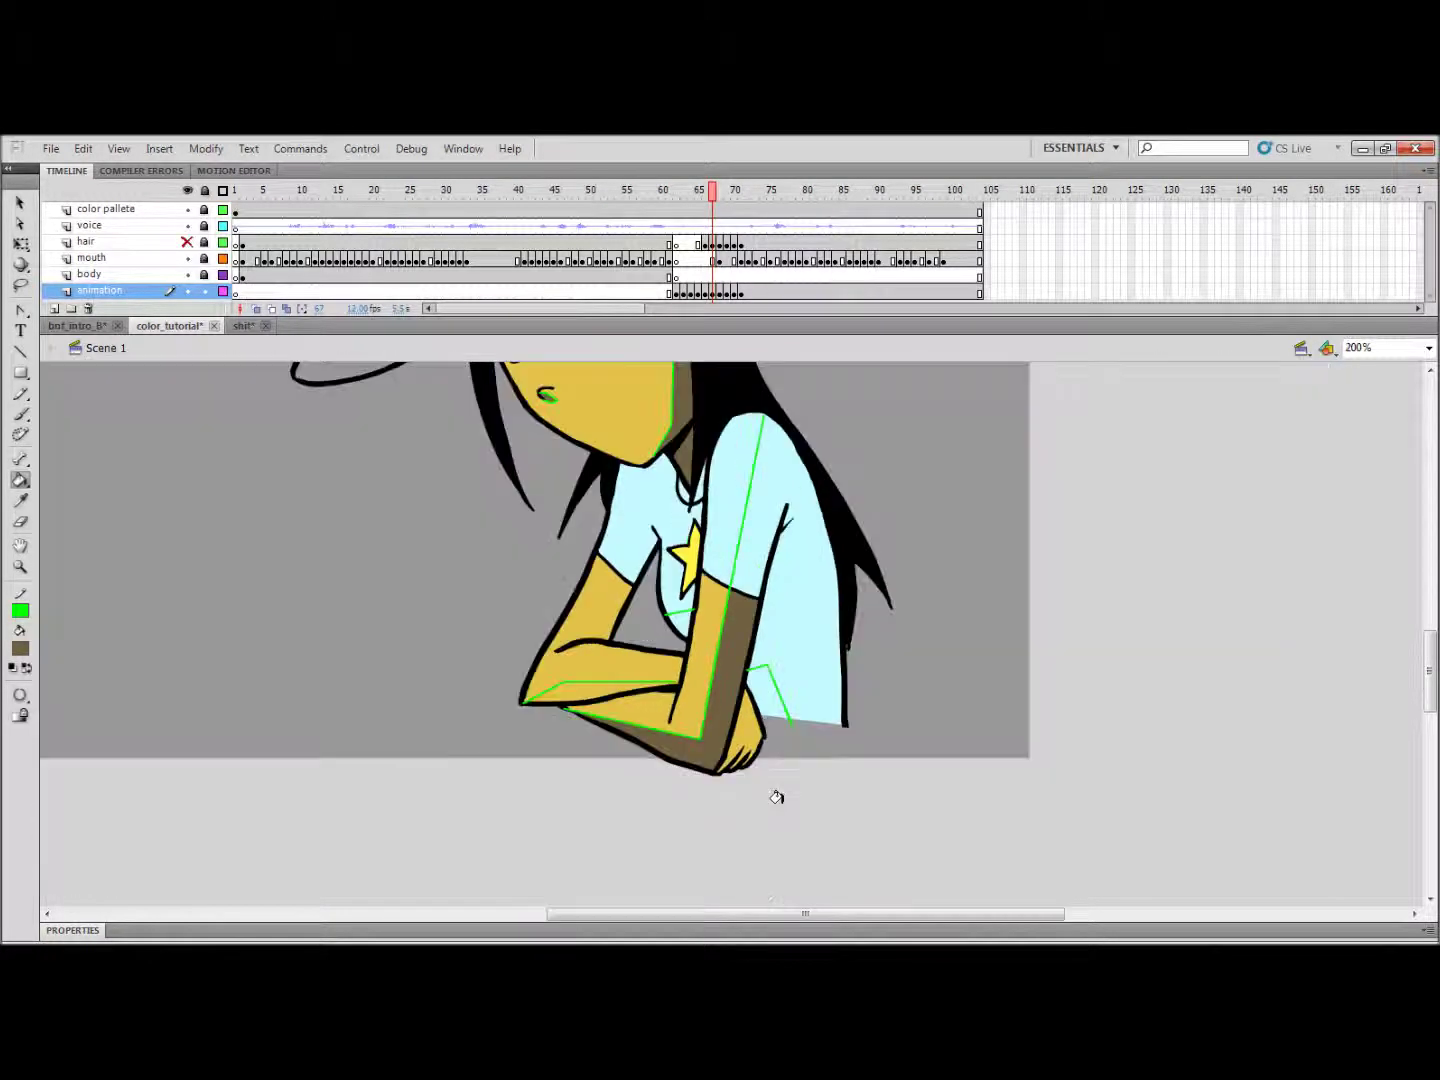
click(599, 688)
key(ctrl+z)
Step: Fill the shadow area under the far forearm on frame 67 with brown
key(v)
key(k)
click(573, 680)
drag(745, 597, 643, 684)
Step: Advance to frame 68 and fill the shadow areas on both arms with brown
key(period)
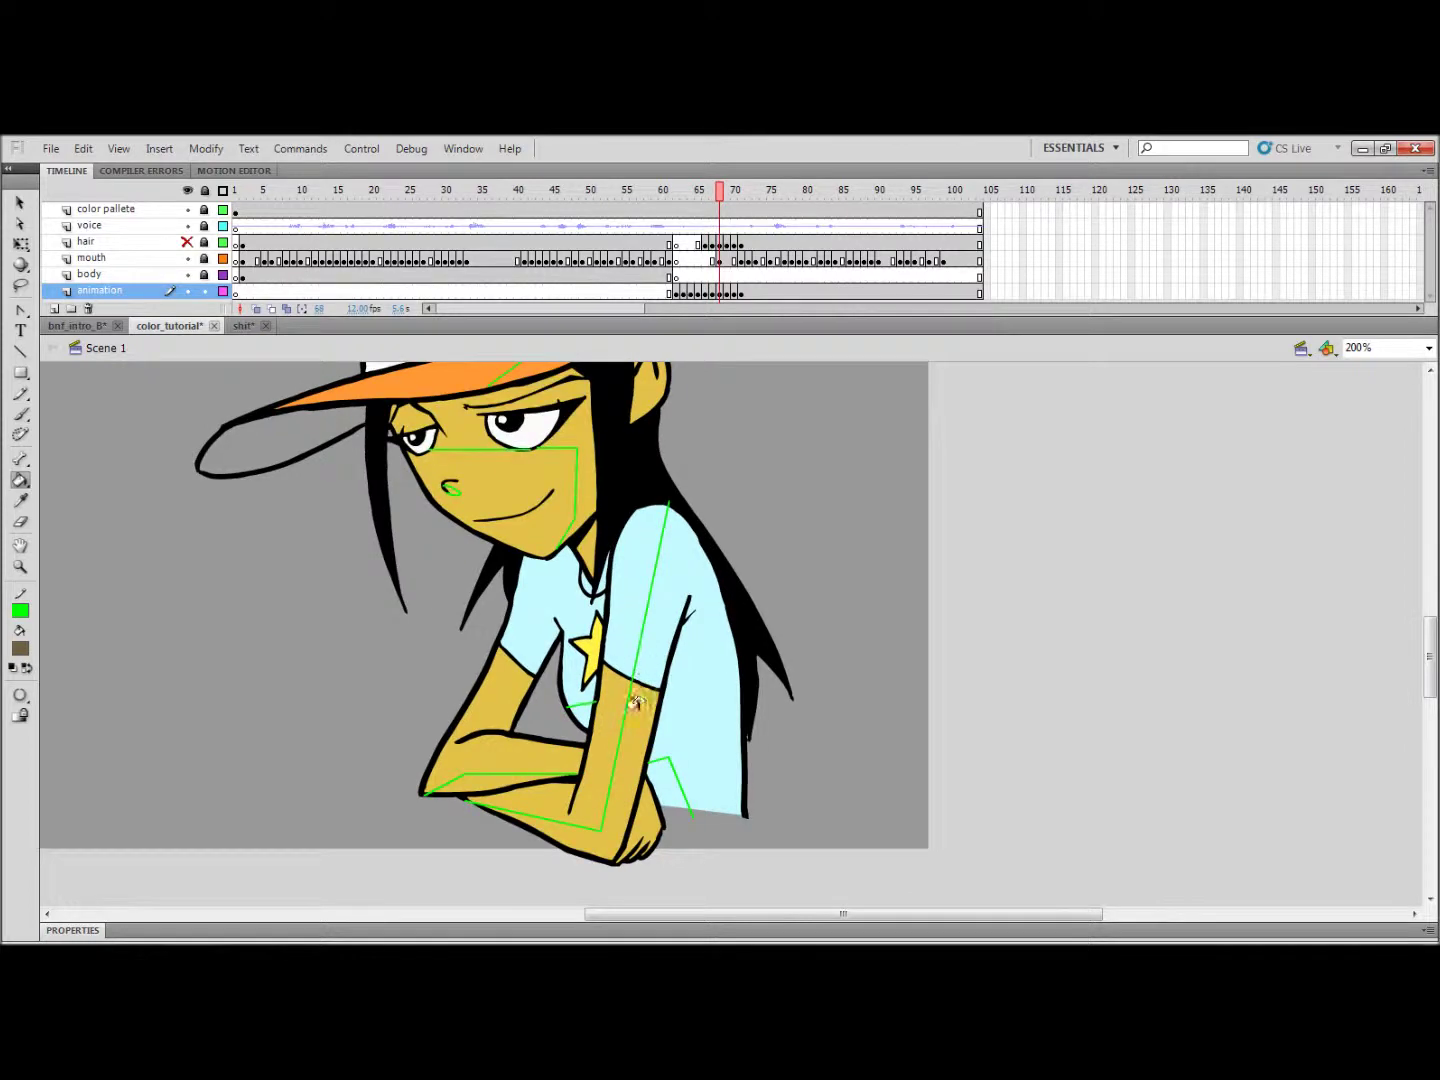
click(636, 703)
click(482, 779)
scroll(509, 601, up, 3)
scroll(509, 601, right, 2)
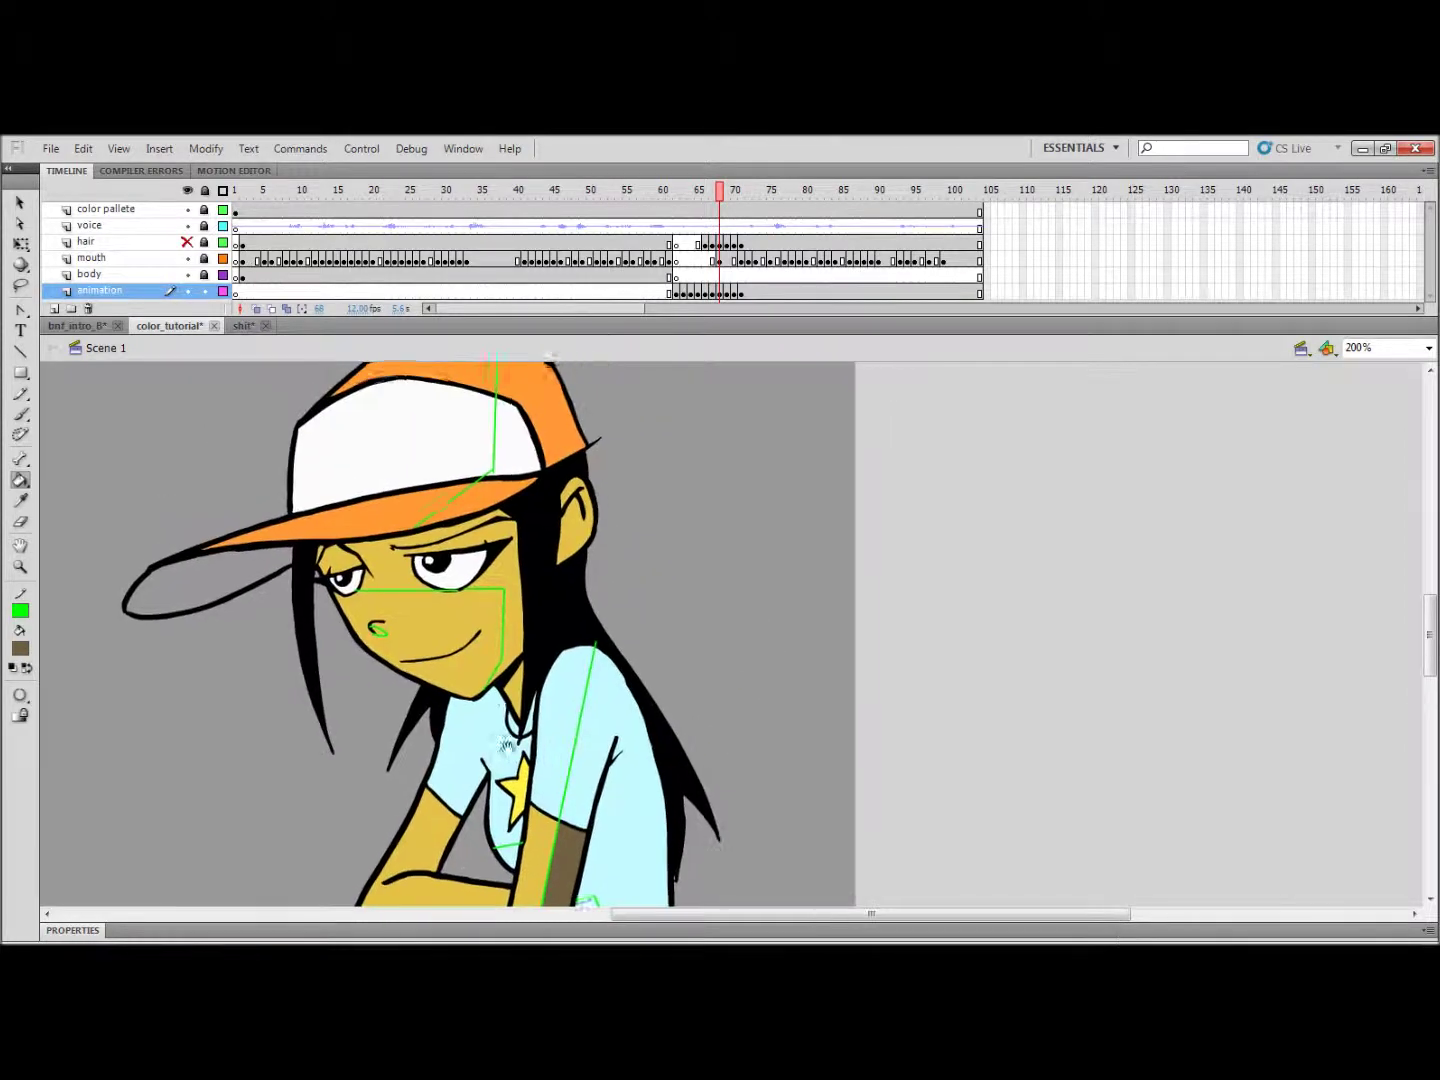
Step: Fill the upper face, far eyelid and neck shadow areas on frame 68 with brown
click(509, 601)
click(511, 679)
click(343, 553)
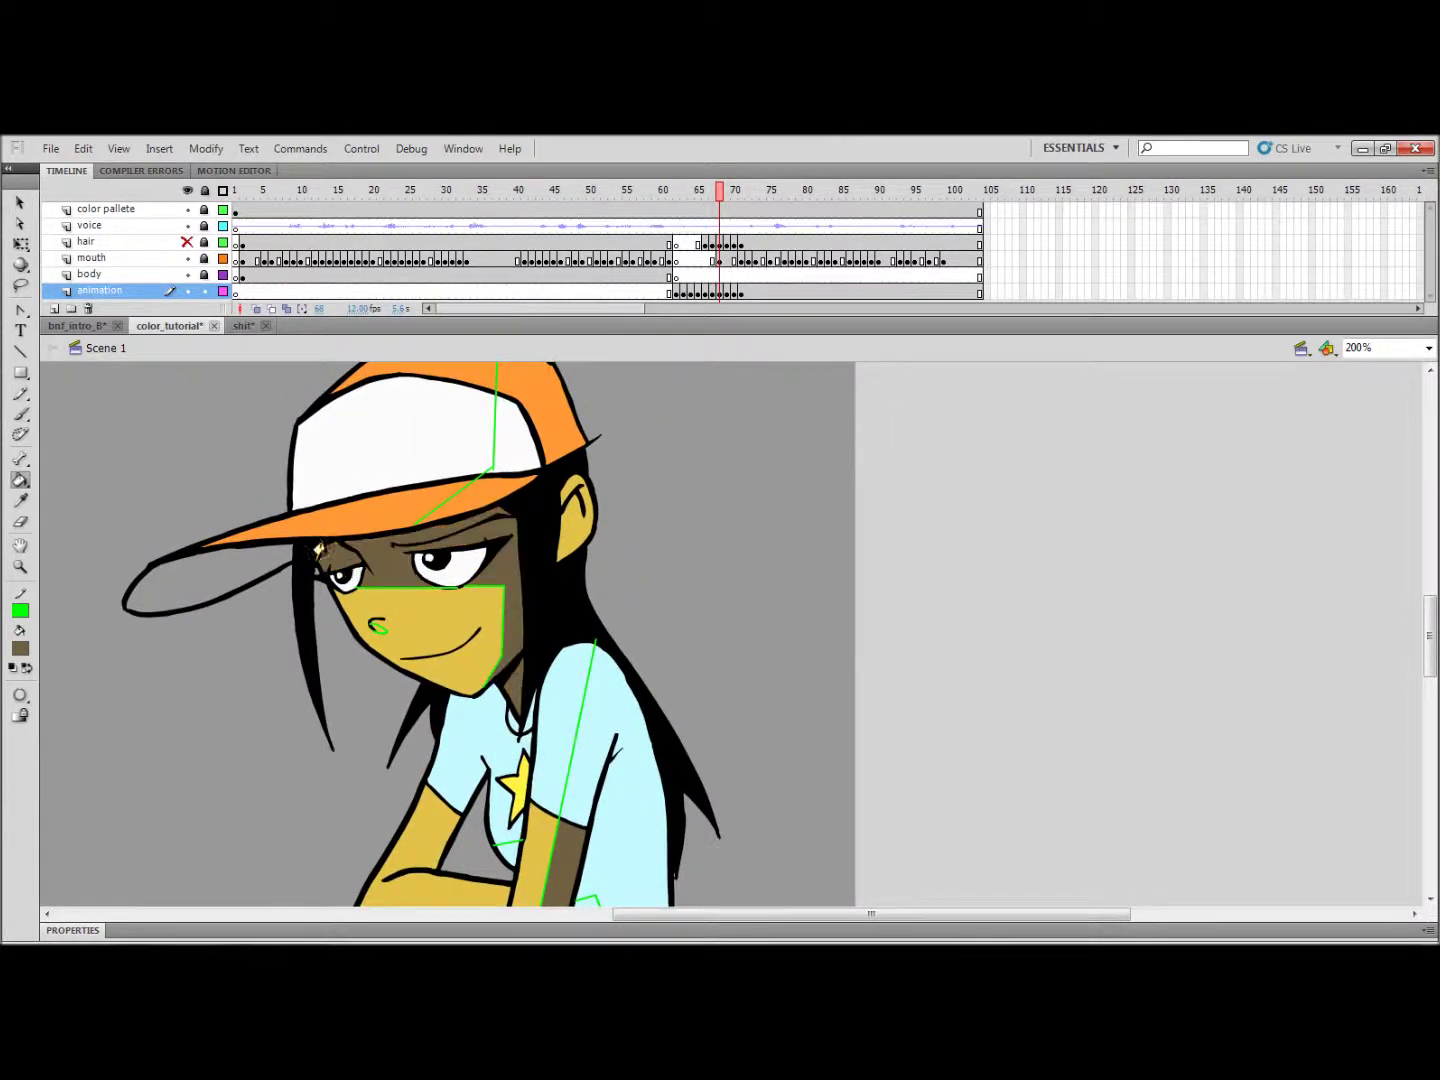
click(311, 551)
key(ctrl+z)
Step: Fill the small outlined shadow under the nose on frame 68 with brown
key(ctrl+=)
drag(293, 554, 965, 688)
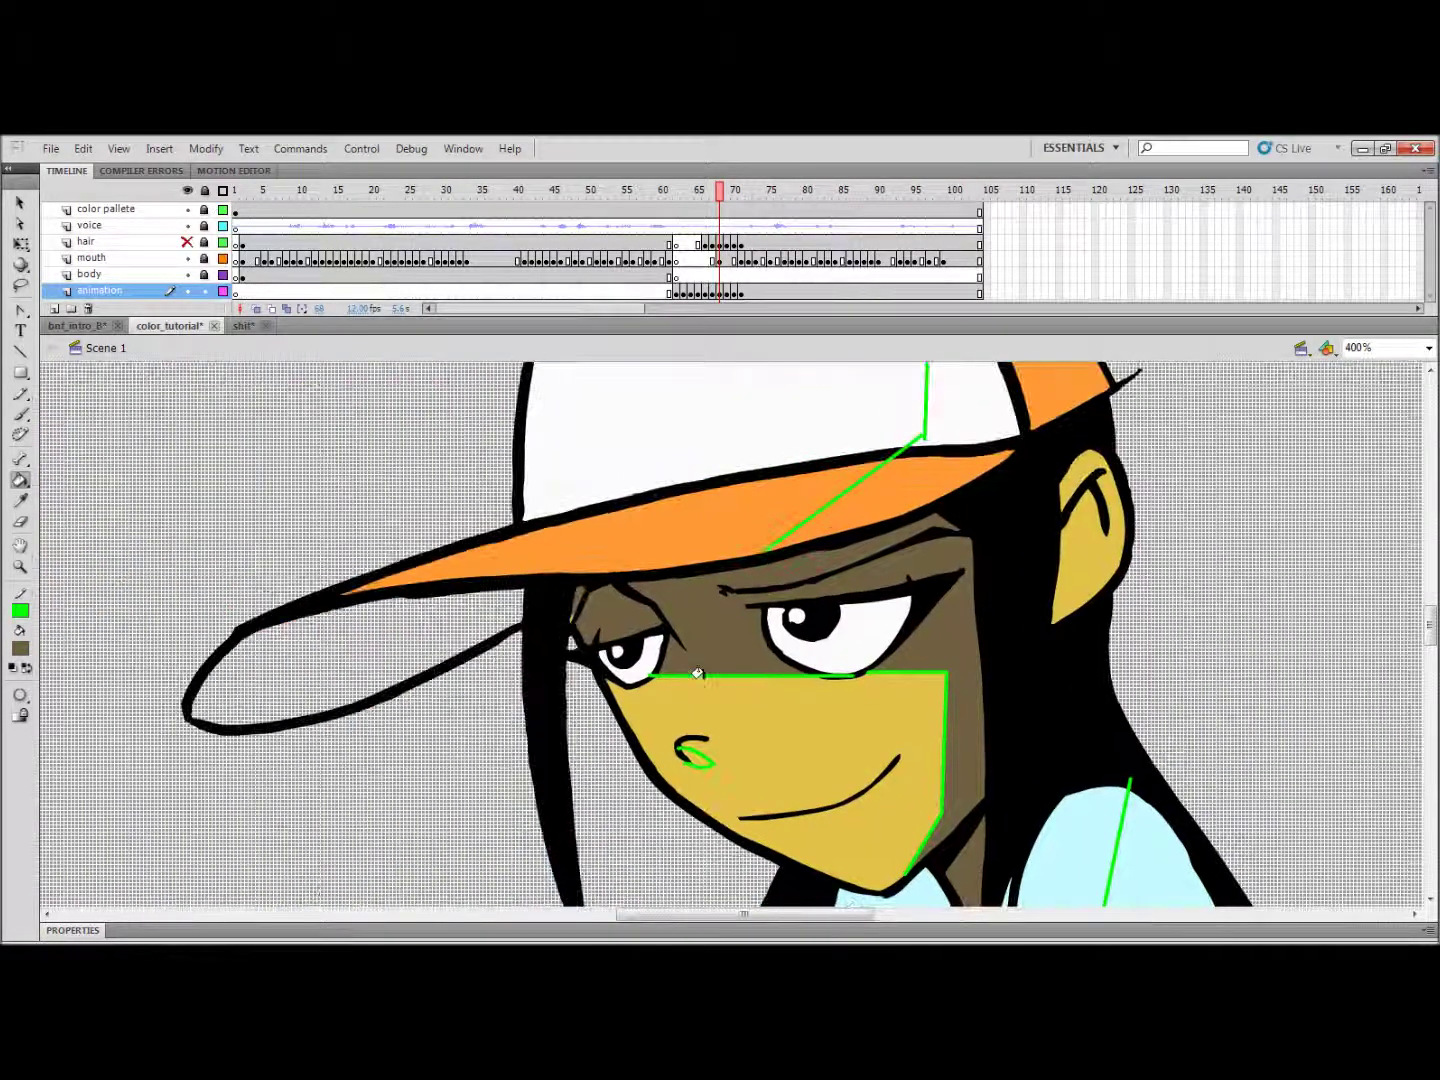
drag(714, 763, 662, 662)
click(630, 651)
key(ctrl+z)
click(644, 656)
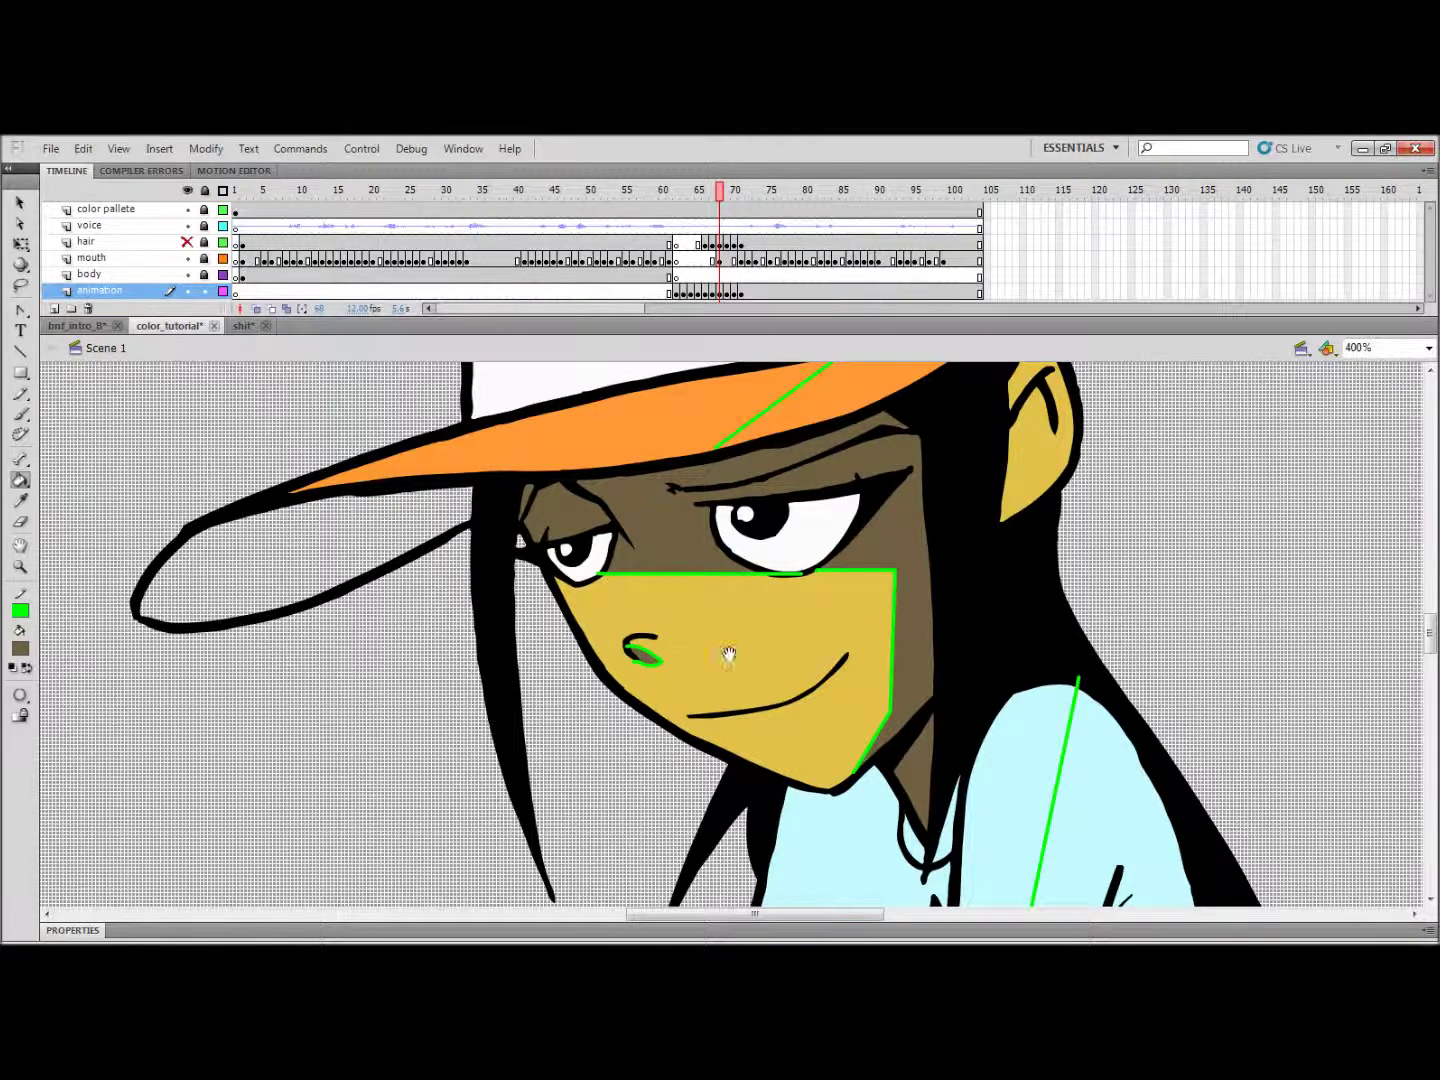
Step: Advance to frame 69 and fill the upper face, eyelid and nose shadow areas with brown, adjusting the fill's gap-closing option
drag(765, 642, 703, 650)
key(ctrl+minus)
key(period)
click(661, 597)
click(616, 575)
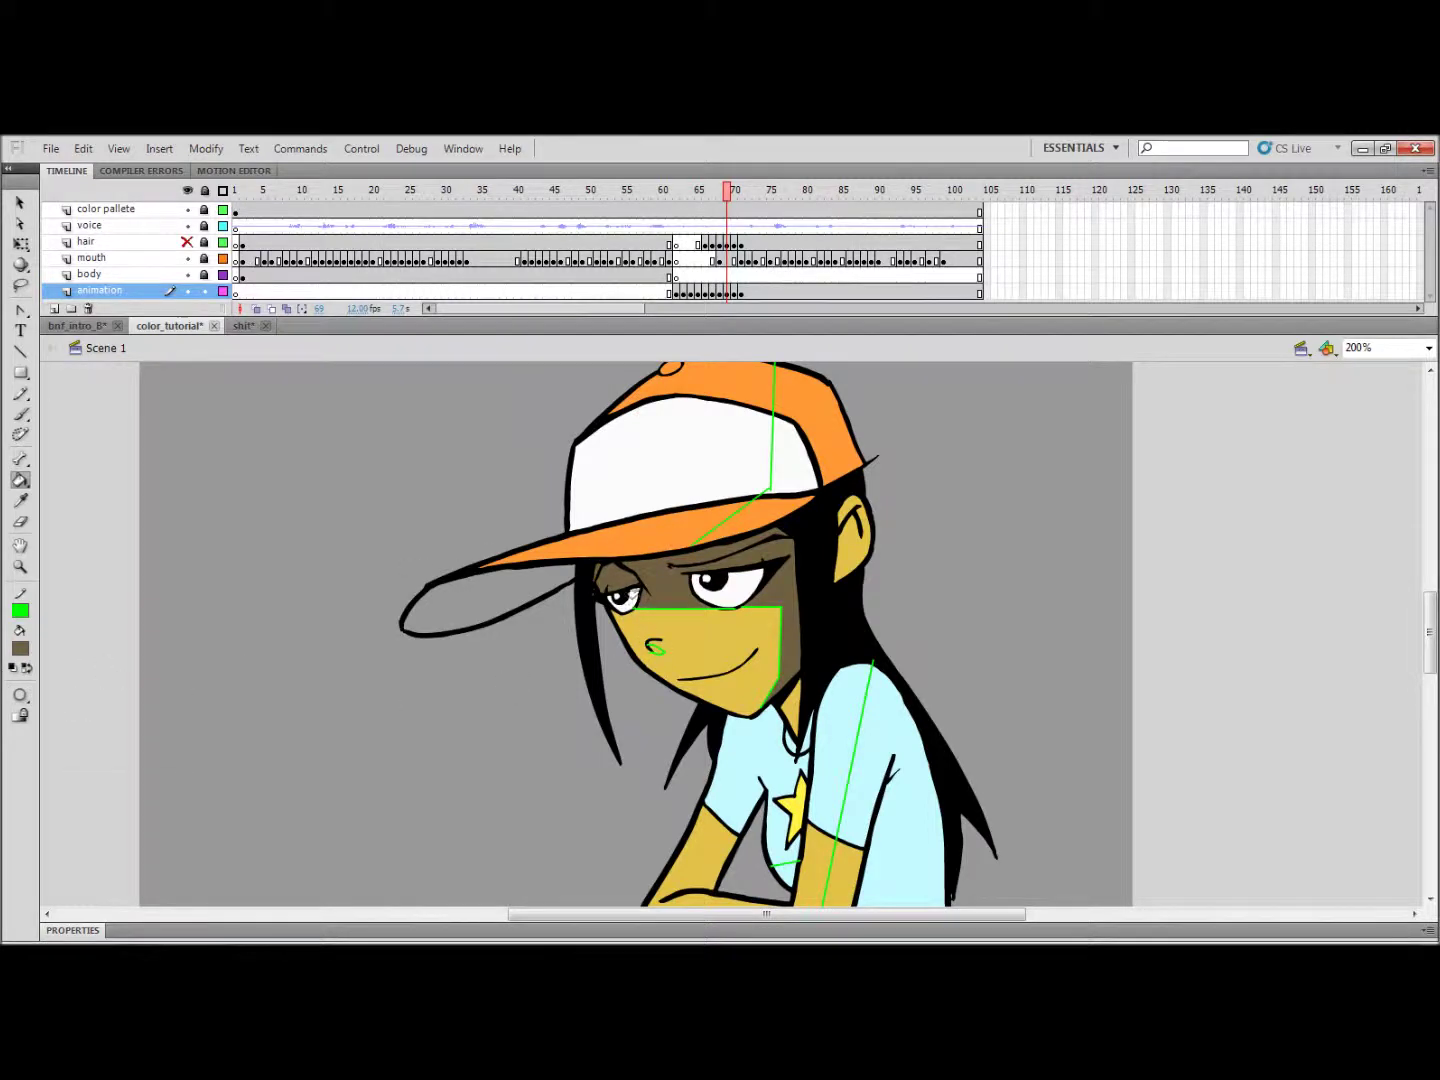
drag(633, 592, 583, 509)
click(634, 582)
key(ctrl+z)
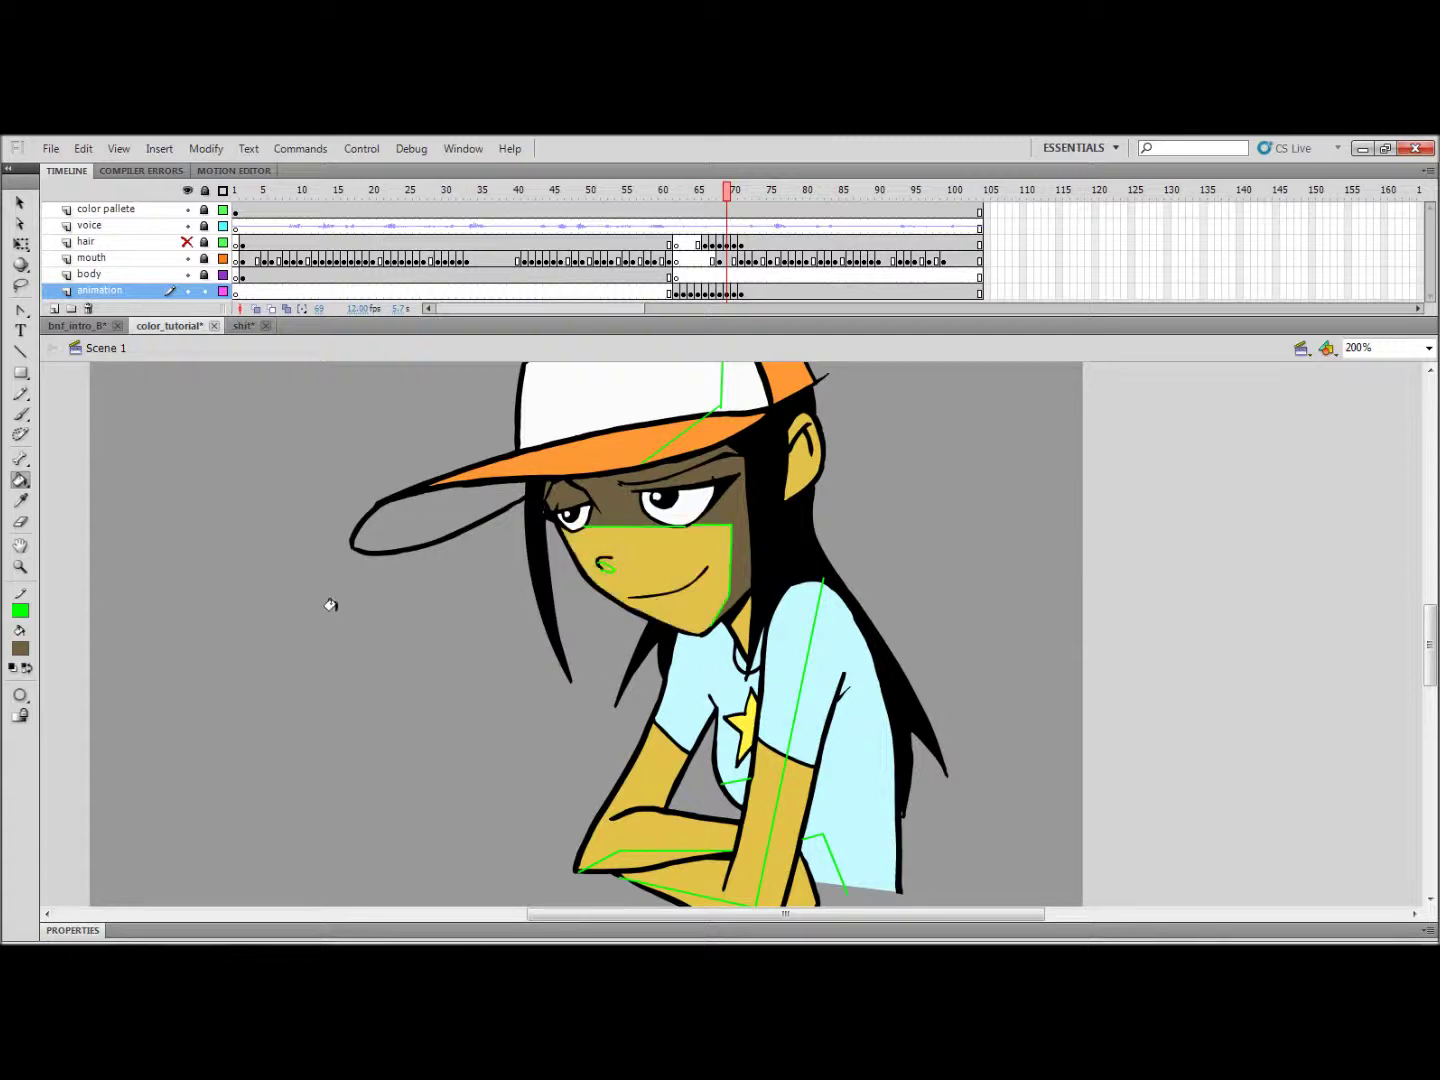
click(10, 694)
click(59, 733)
Step: Fill the shadow areas along the near arm and under the far forearm on frame 69 with brown
scroll(687, 628, down, 2)
scroll(686, 628, right, 1)
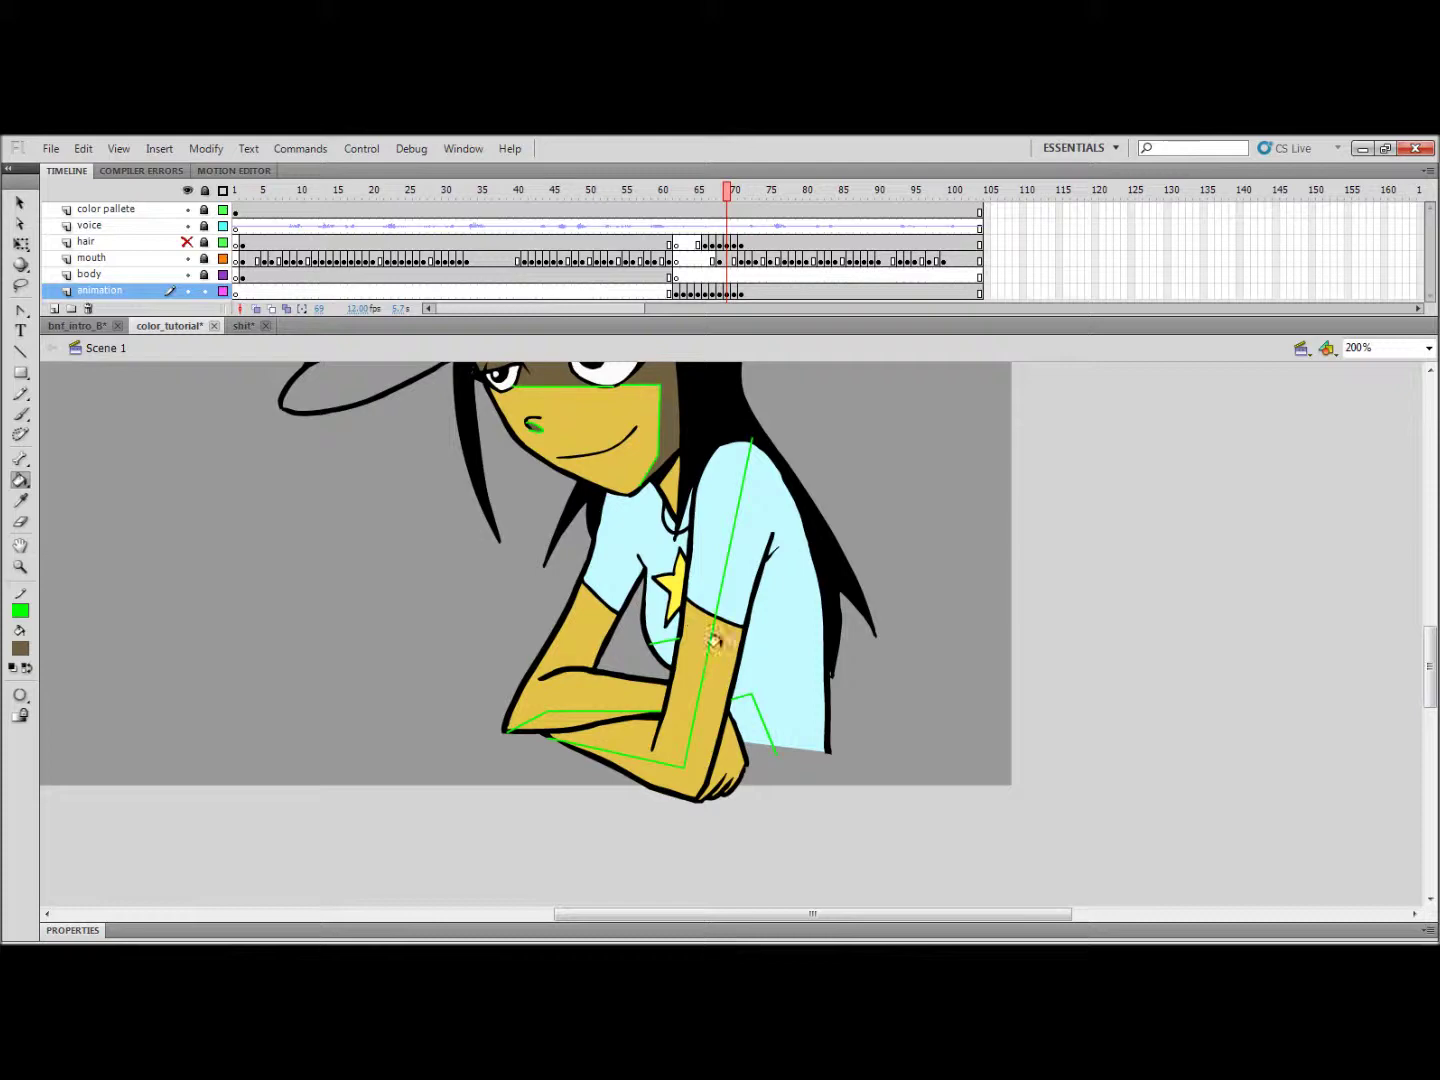
click(712, 640)
click(576, 715)
drag(686, 589, 595, 678)
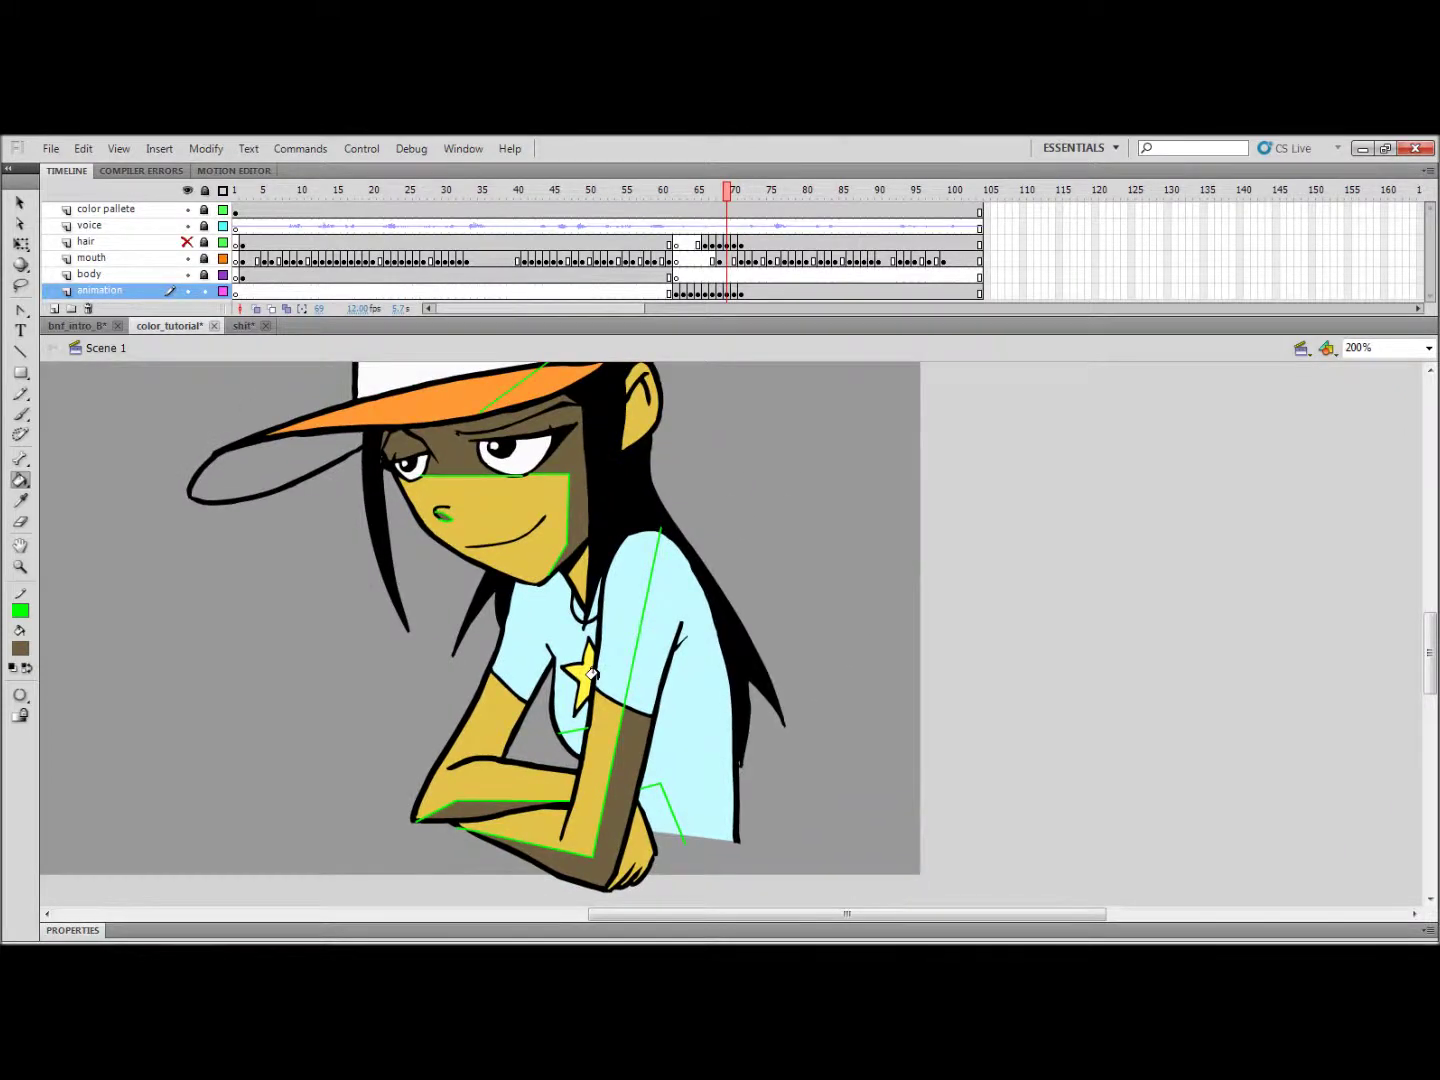
Step: Advance to frame 70 and fill the upper face, eyelid and nose shadow areas with brown, adjusting the gap-closing option
key(.)
click(562, 452)
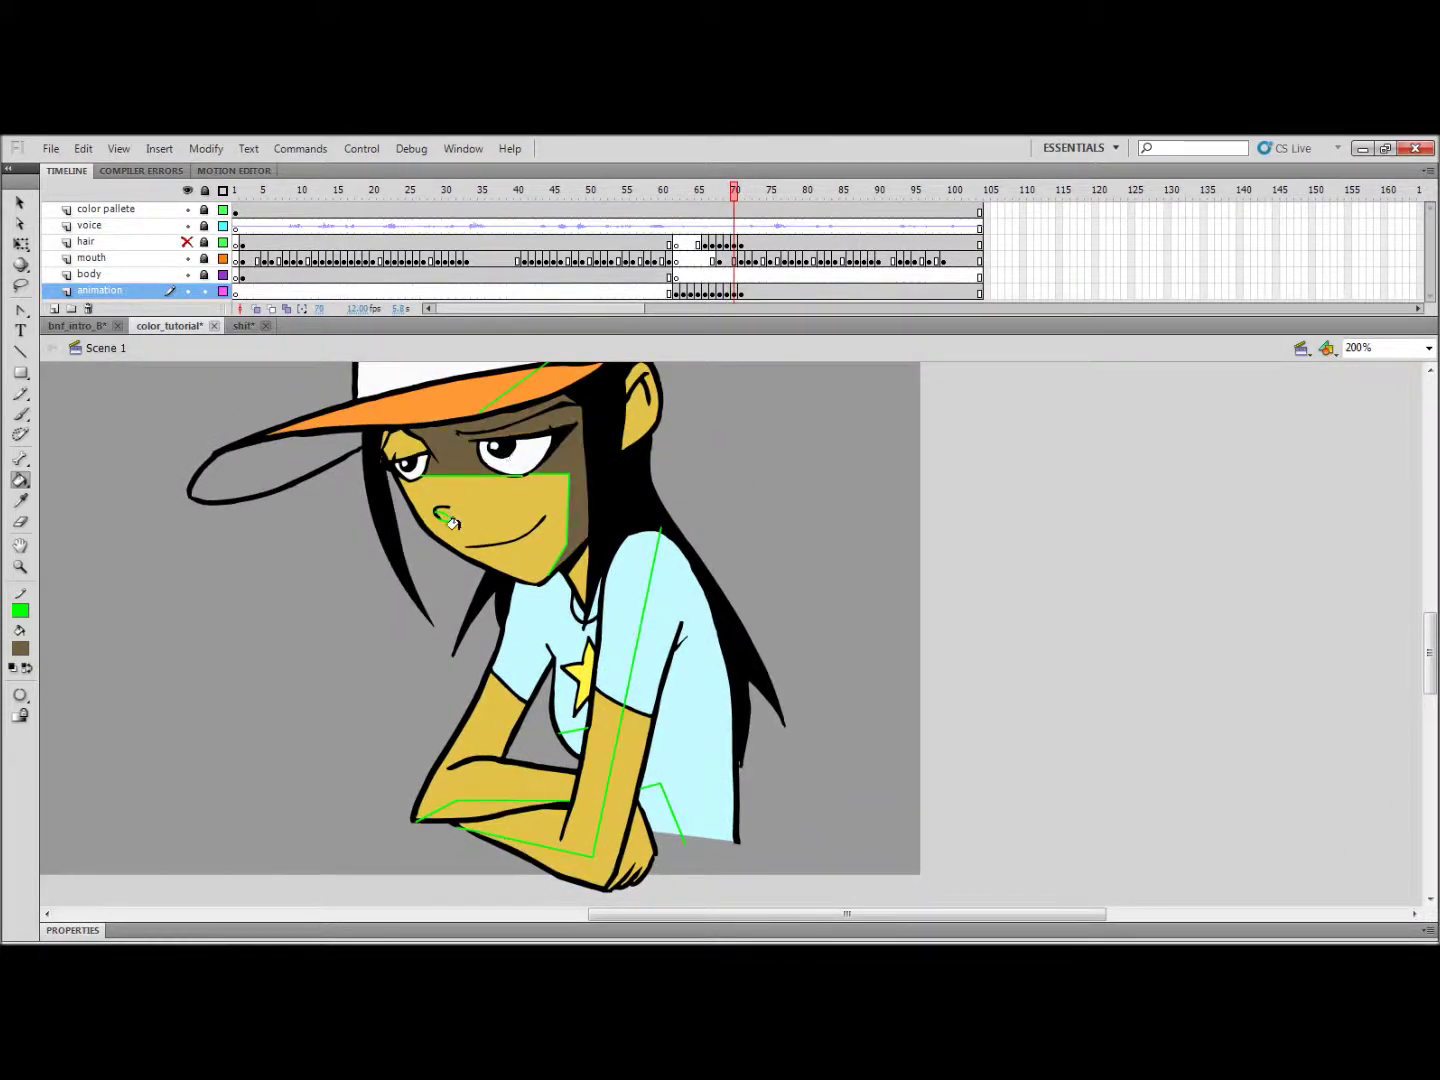
click(399, 443)
click(20, 695)
click(61, 697)
Step: Fill the near arm and far forearm shadow areas on frame 70 with brown
click(575, 772)
drag(520, 805, 469, 623)
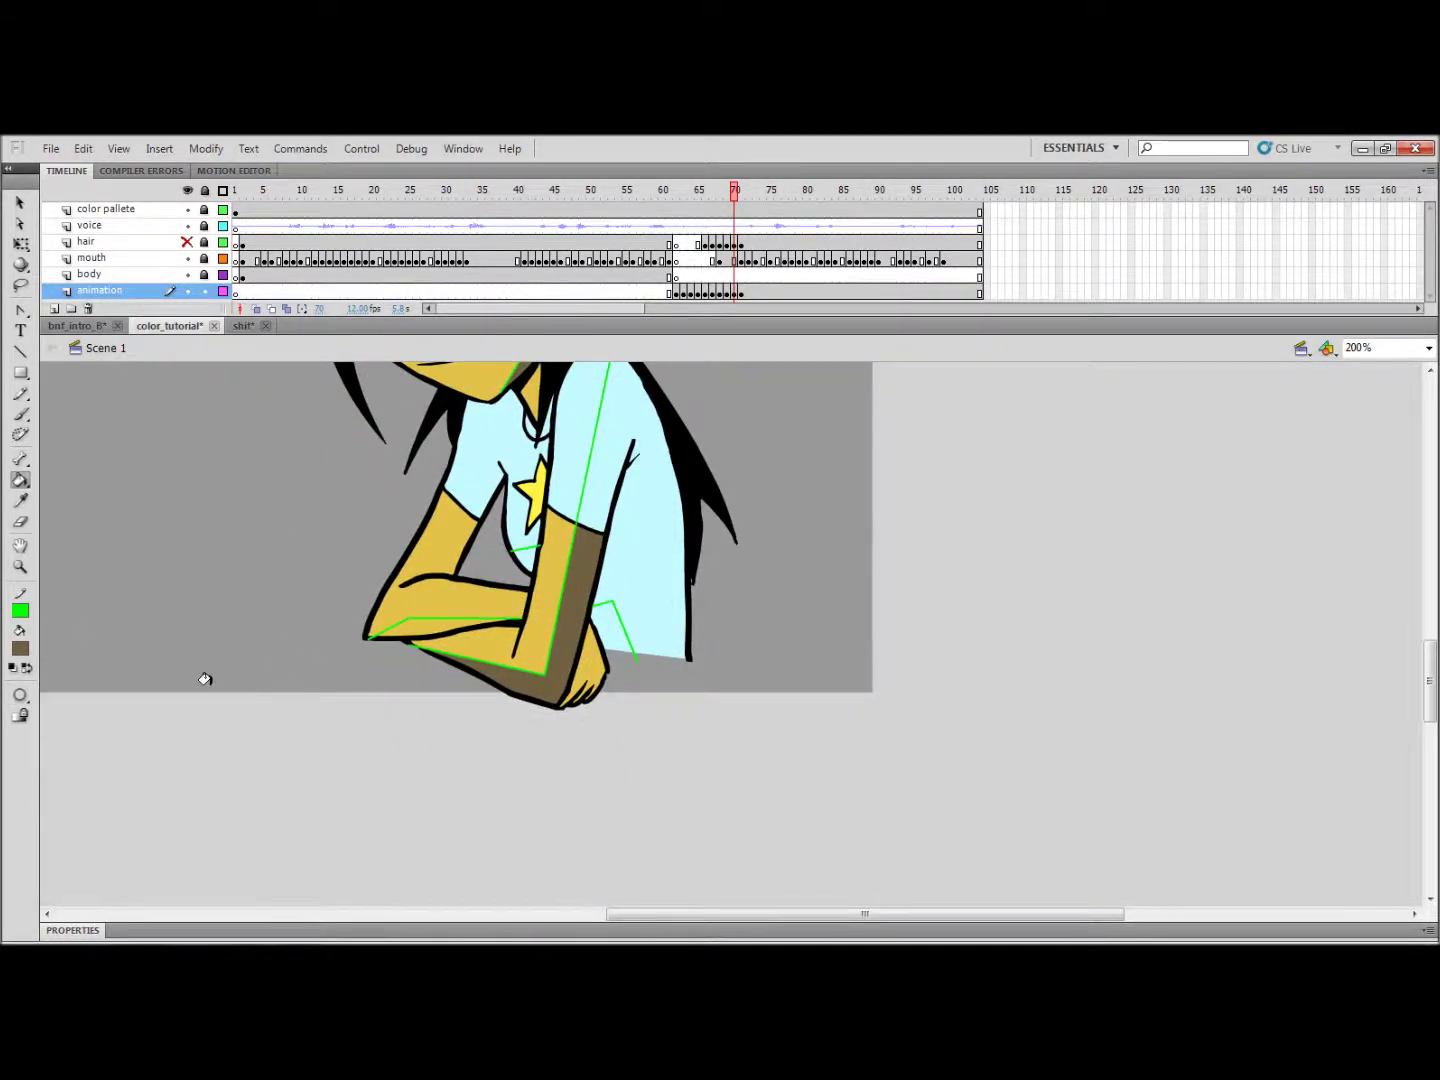
click(439, 624)
drag(491, 546, 450, 617)
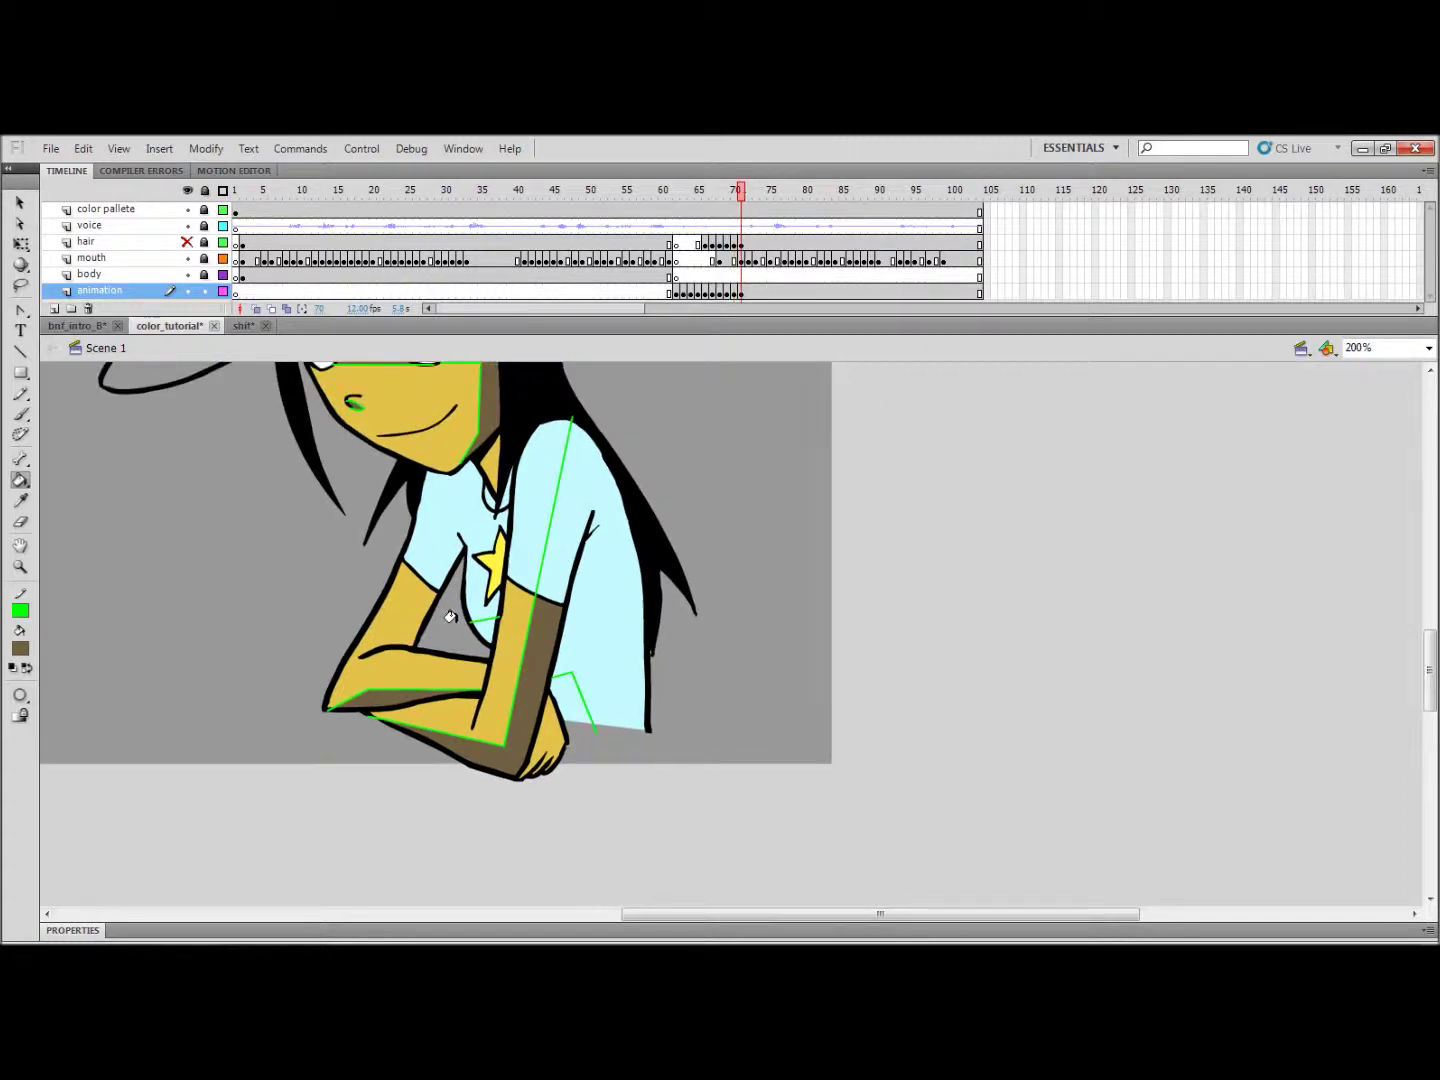
Step: Advance to frame 71 and fill both arms' shadow areas with brown, changing the gap-closing option so the far forearm's guide line bounds the fill
key(period)
click(524, 679)
click(415, 600)
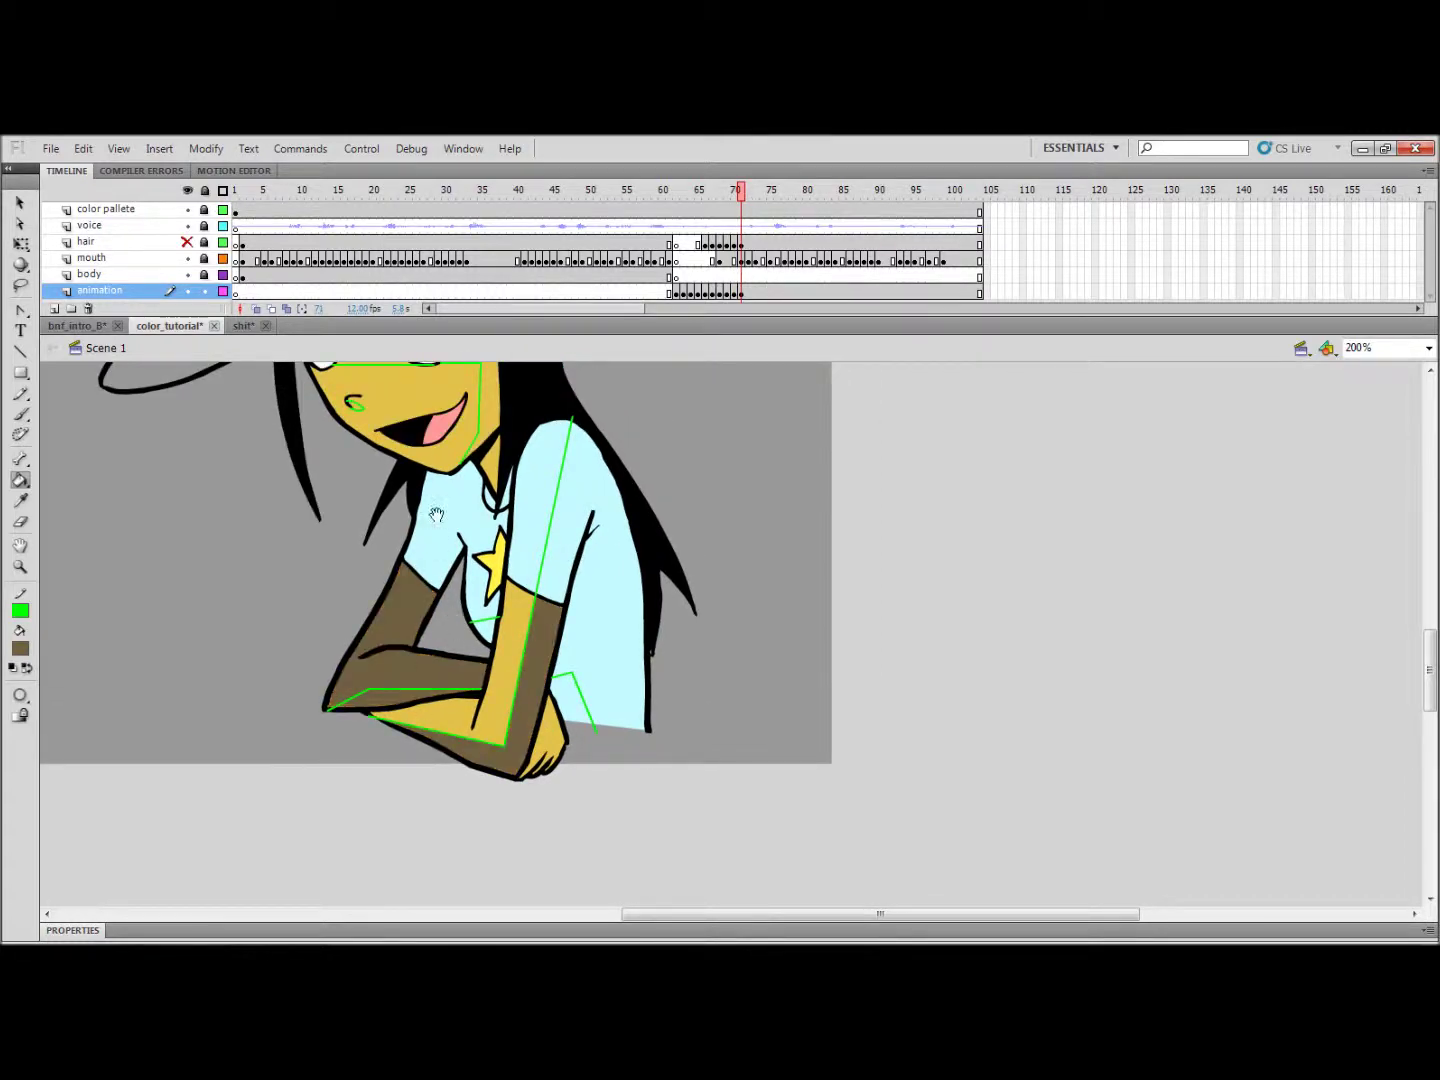
key(ctrl+z)
click(21, 698)
click(68, 718)
drag(396, 639, 483, 702)
click(453, 762)
Step: Fill the upper face, eyelid, nose and neck shadow areas on frame 71 with brown
drag(484, 562, 430, 671)
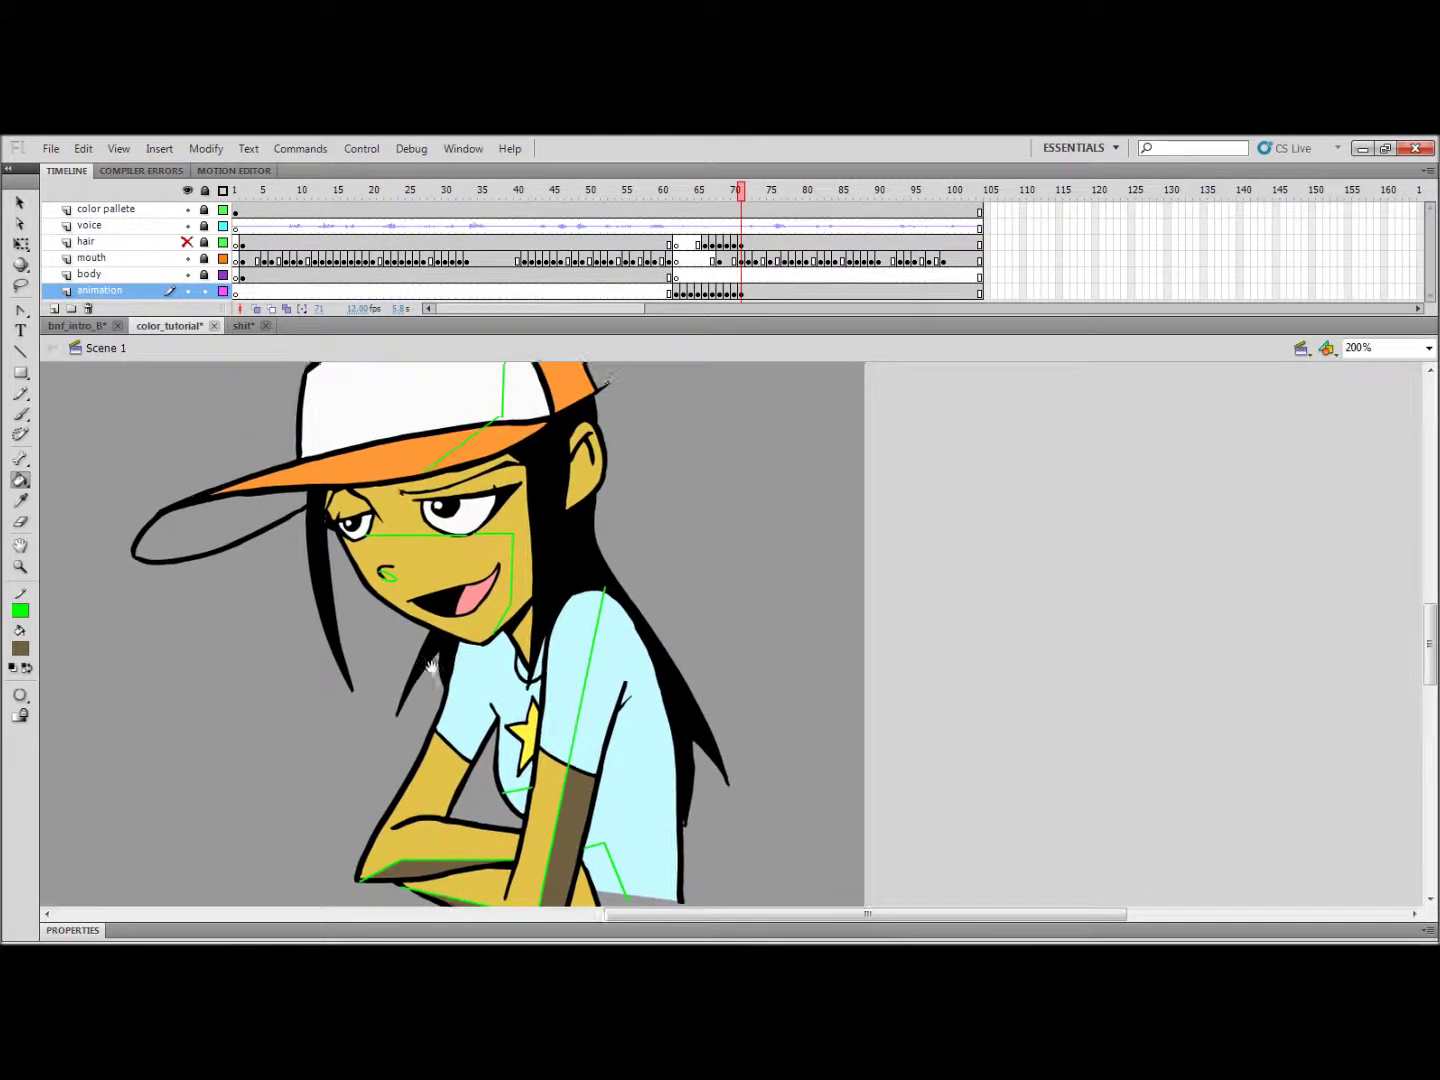
click(508, 515)
click(344, 506)
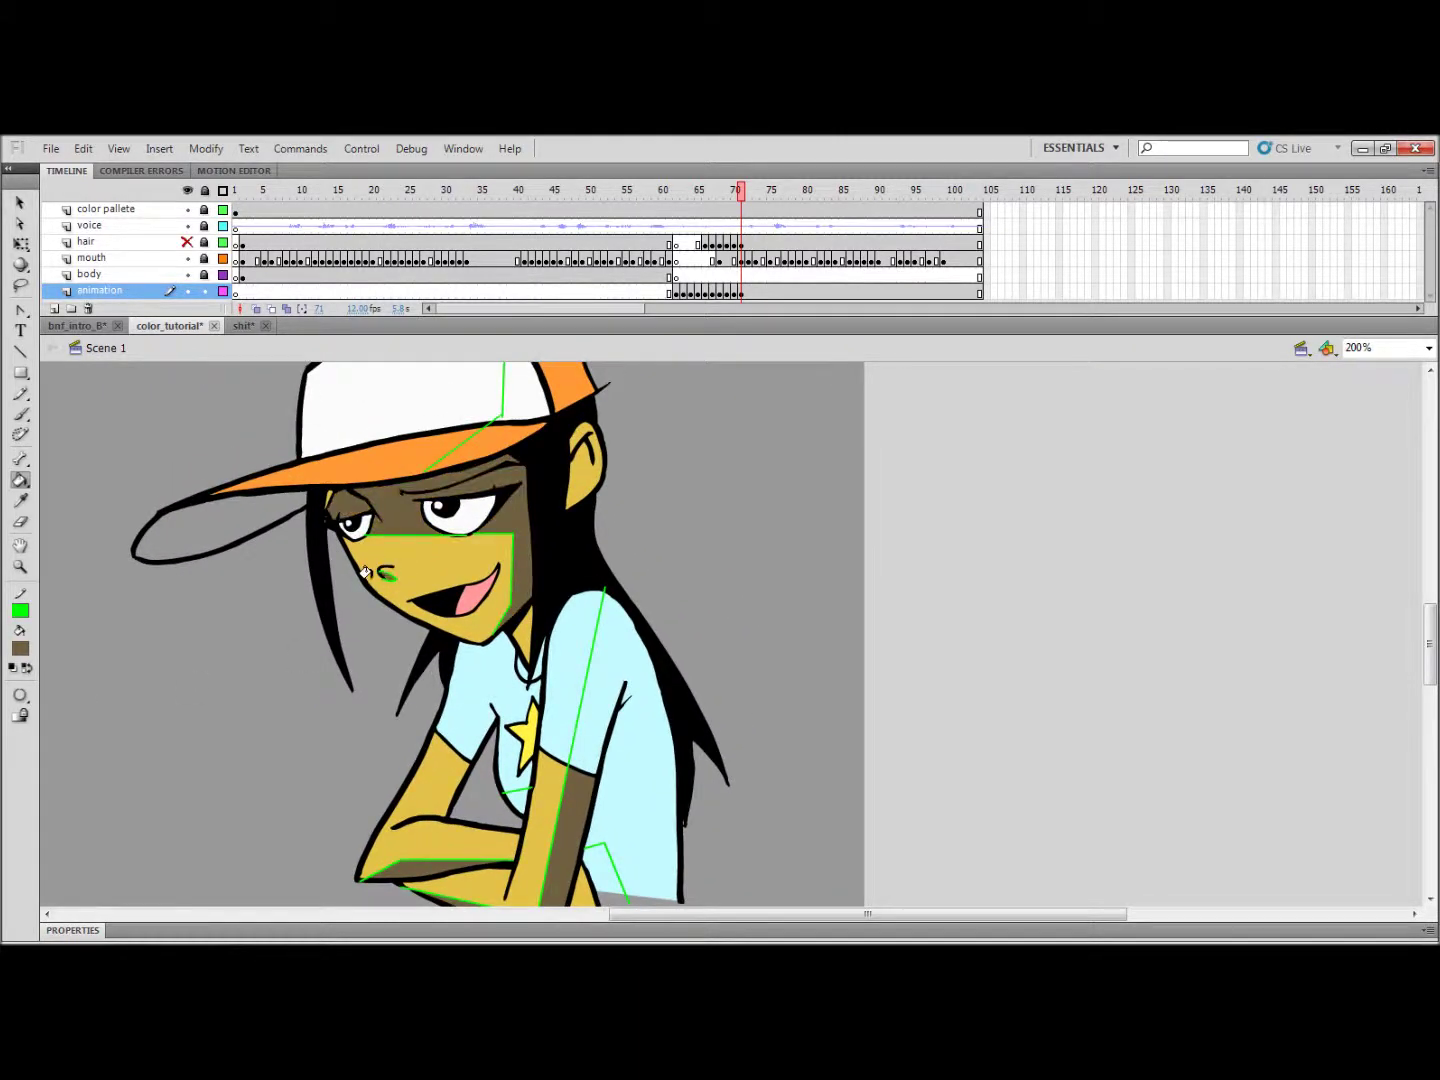
click(524, 640)
drag(173, 642, 405, 545)
Step: Adjust the gap-closing option and fill the small area at the far eye's outer corner on frame 71 with brown
click(22, 697)
click(43, 719)
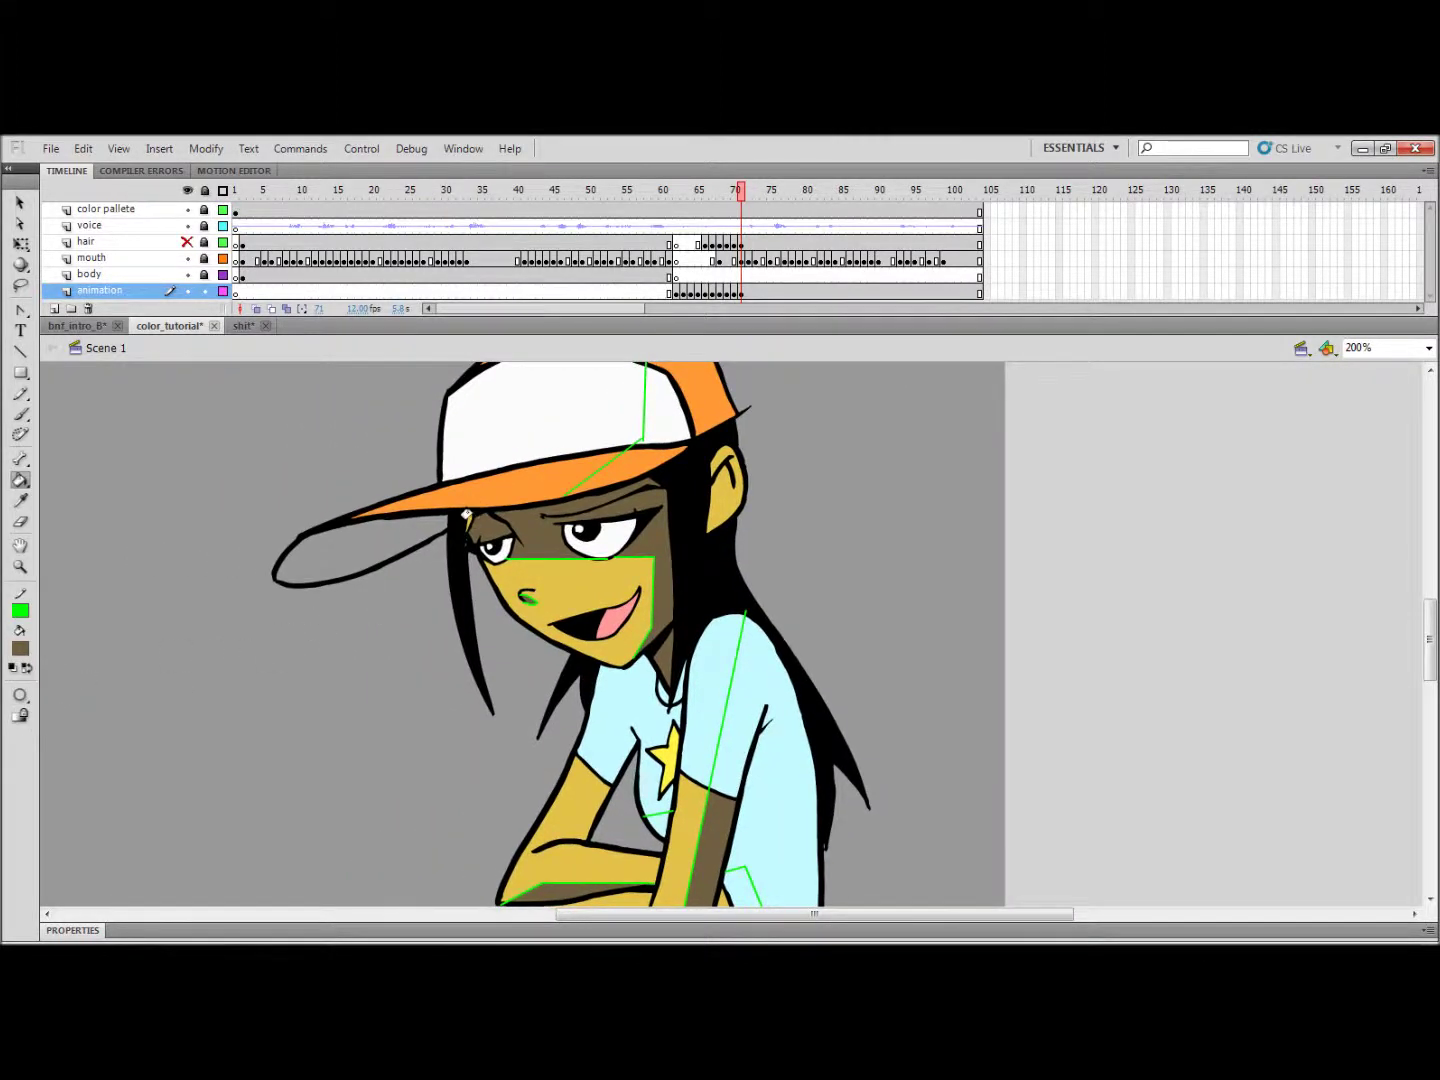
click(463, 517)
key(ctrl+z)
click(470, 517)
drag(428, 461, 443, 478)
Step: Go to frame 2 and sample the blue shirt shadow color from the reference character's sleeve as the fill color
click(243, 192)
drag(254, 495, 590, 476)
drag(358, 478, 720, 471)
click(20, 648)
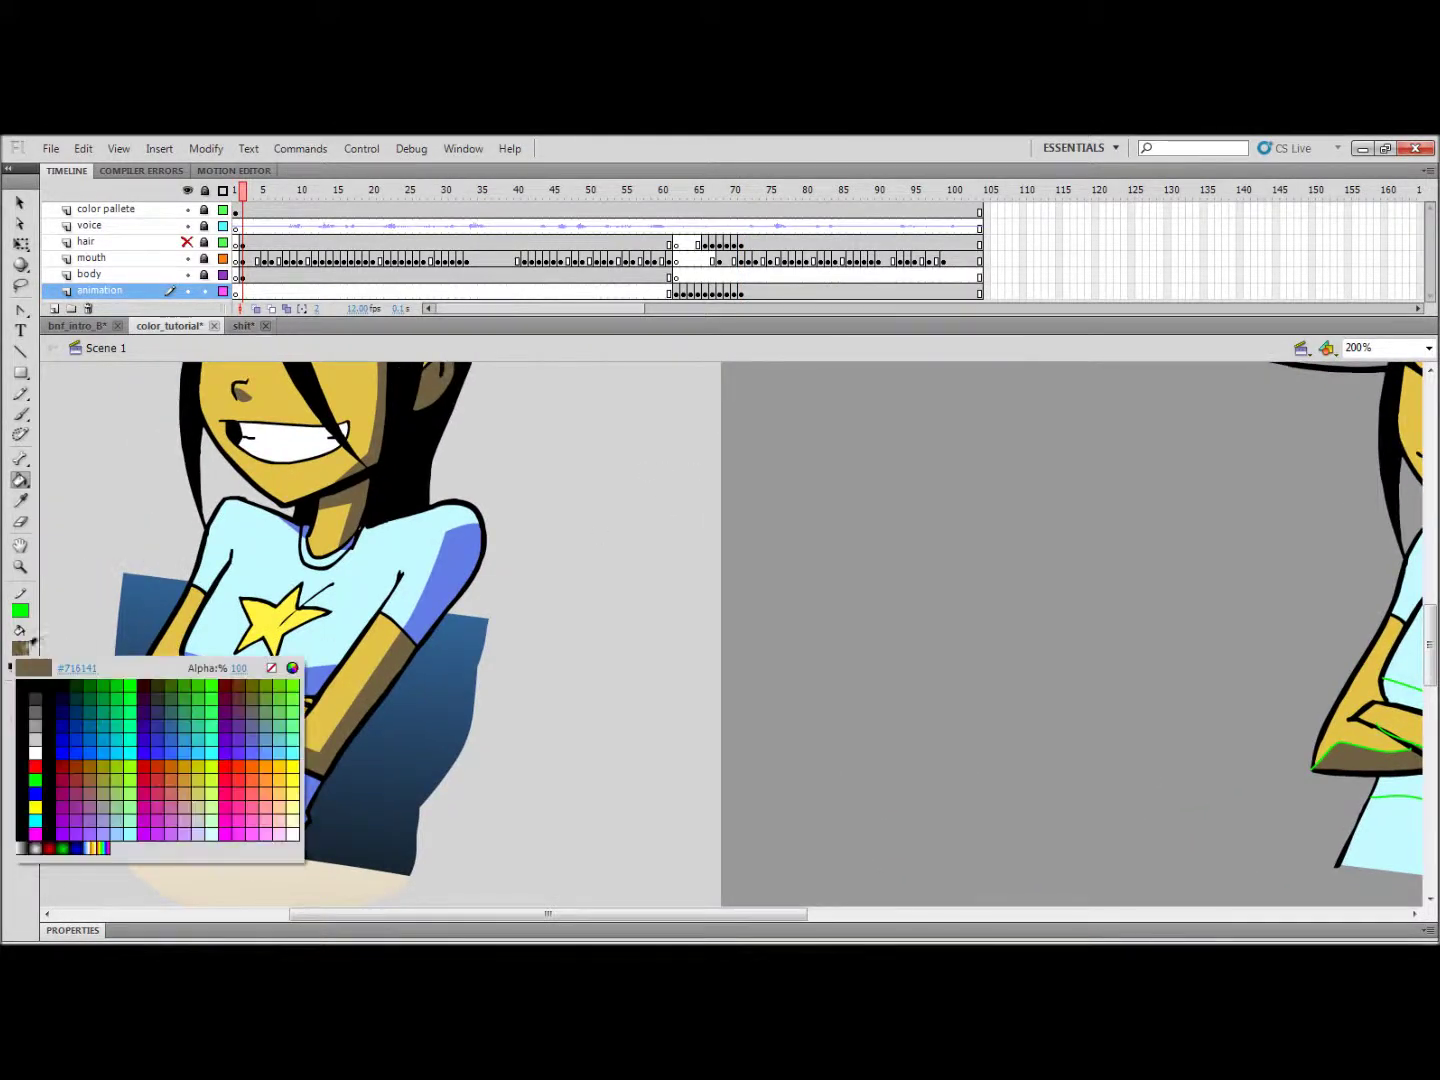
click(460, 568)
scroll(631, 577, right, 5)
drag(751, 507, 430, 373)
mouse_move(700, 433)
mouse_down()
mouse_move(617, 650)
mouse_move(644, 512)
mouse_up()
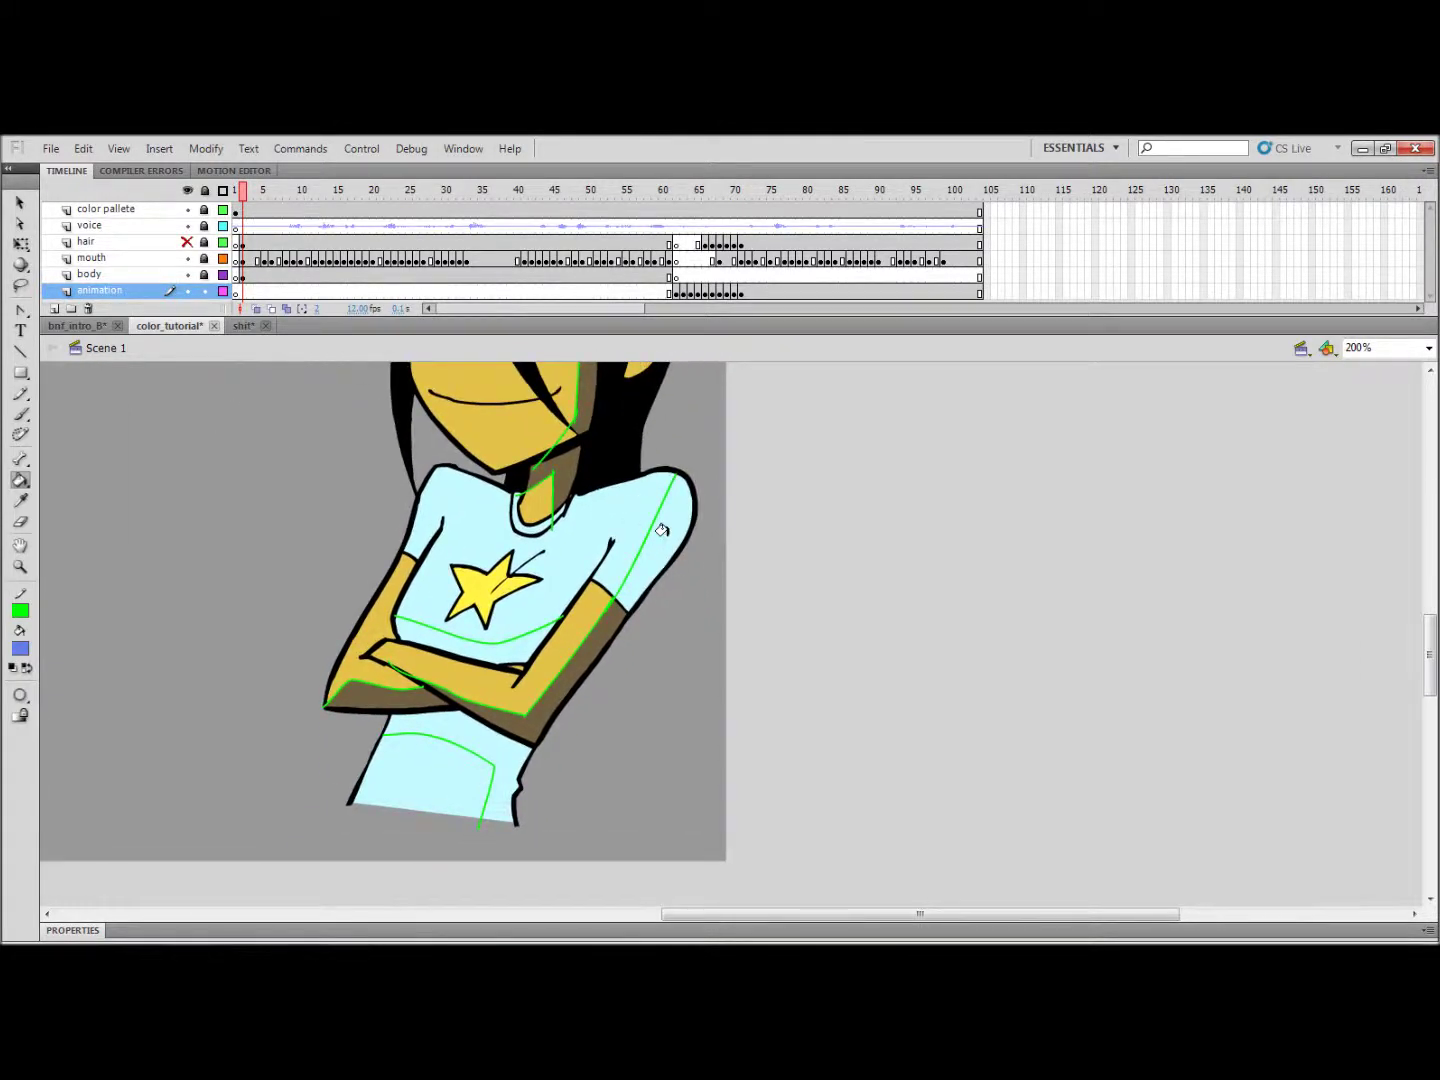
Step: Unlock the body layer and fill the sleeve, lower chest and waist shadow areas of the shirt on frame 2 with blue
click(203, 274)
click(156, 279)
key(v)
click(243, 422)
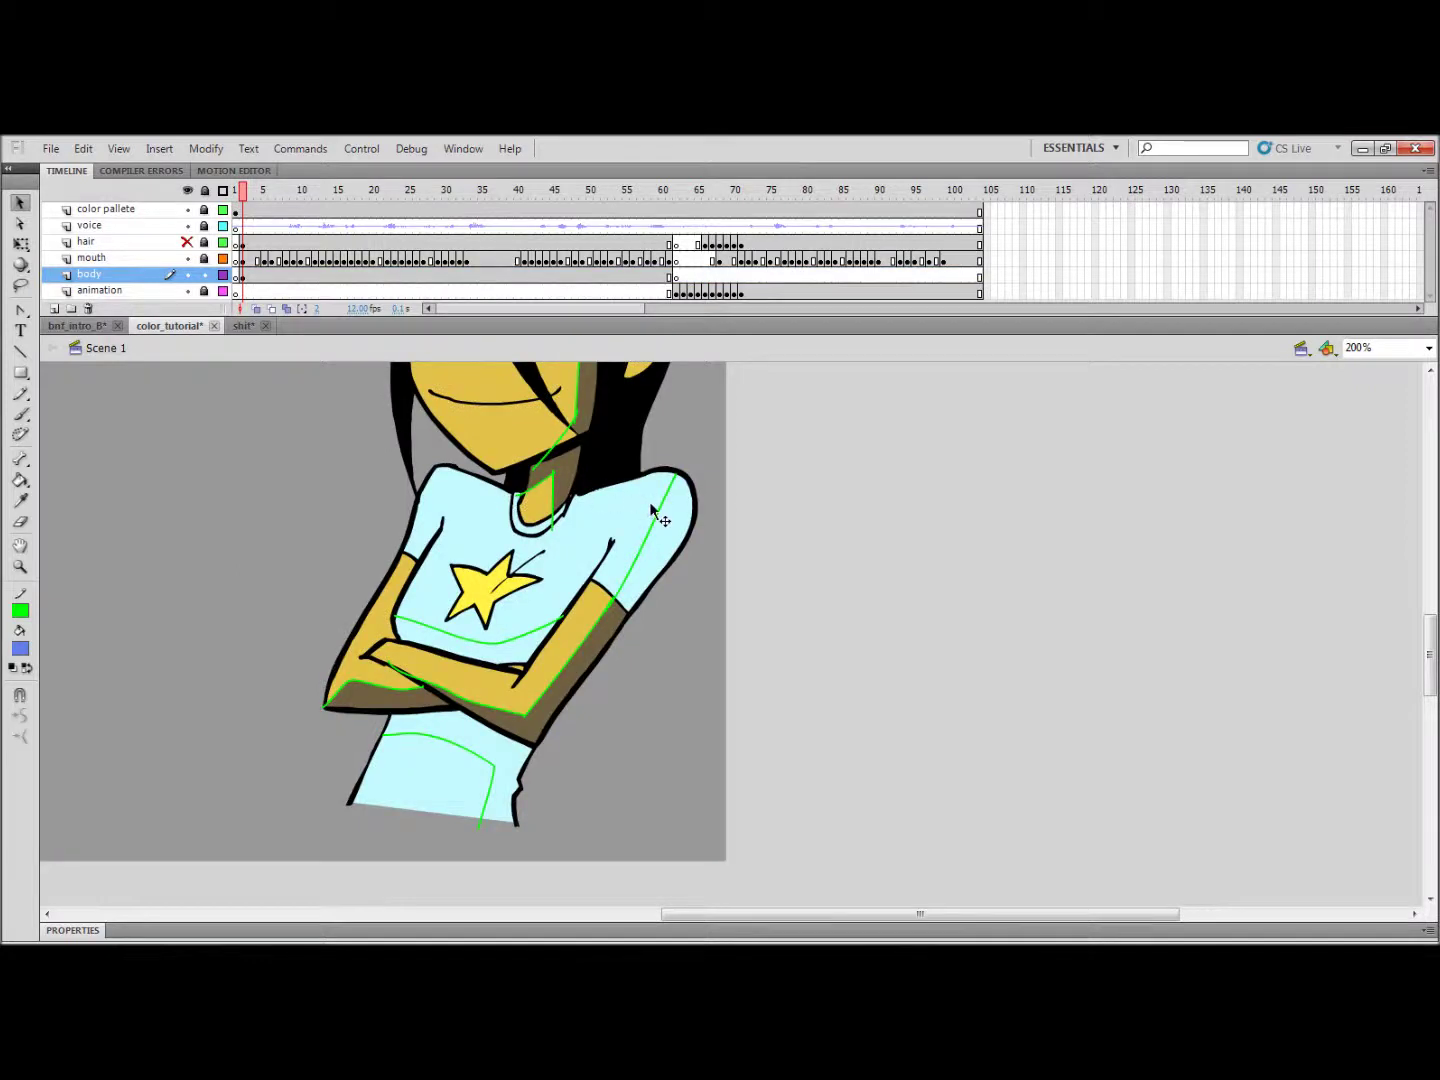
key(k)
click(674, 505)
drag(472, 609, 597, 527)
click(551, 551)
click(573, 644)
drag(727, 450, 572, 554)
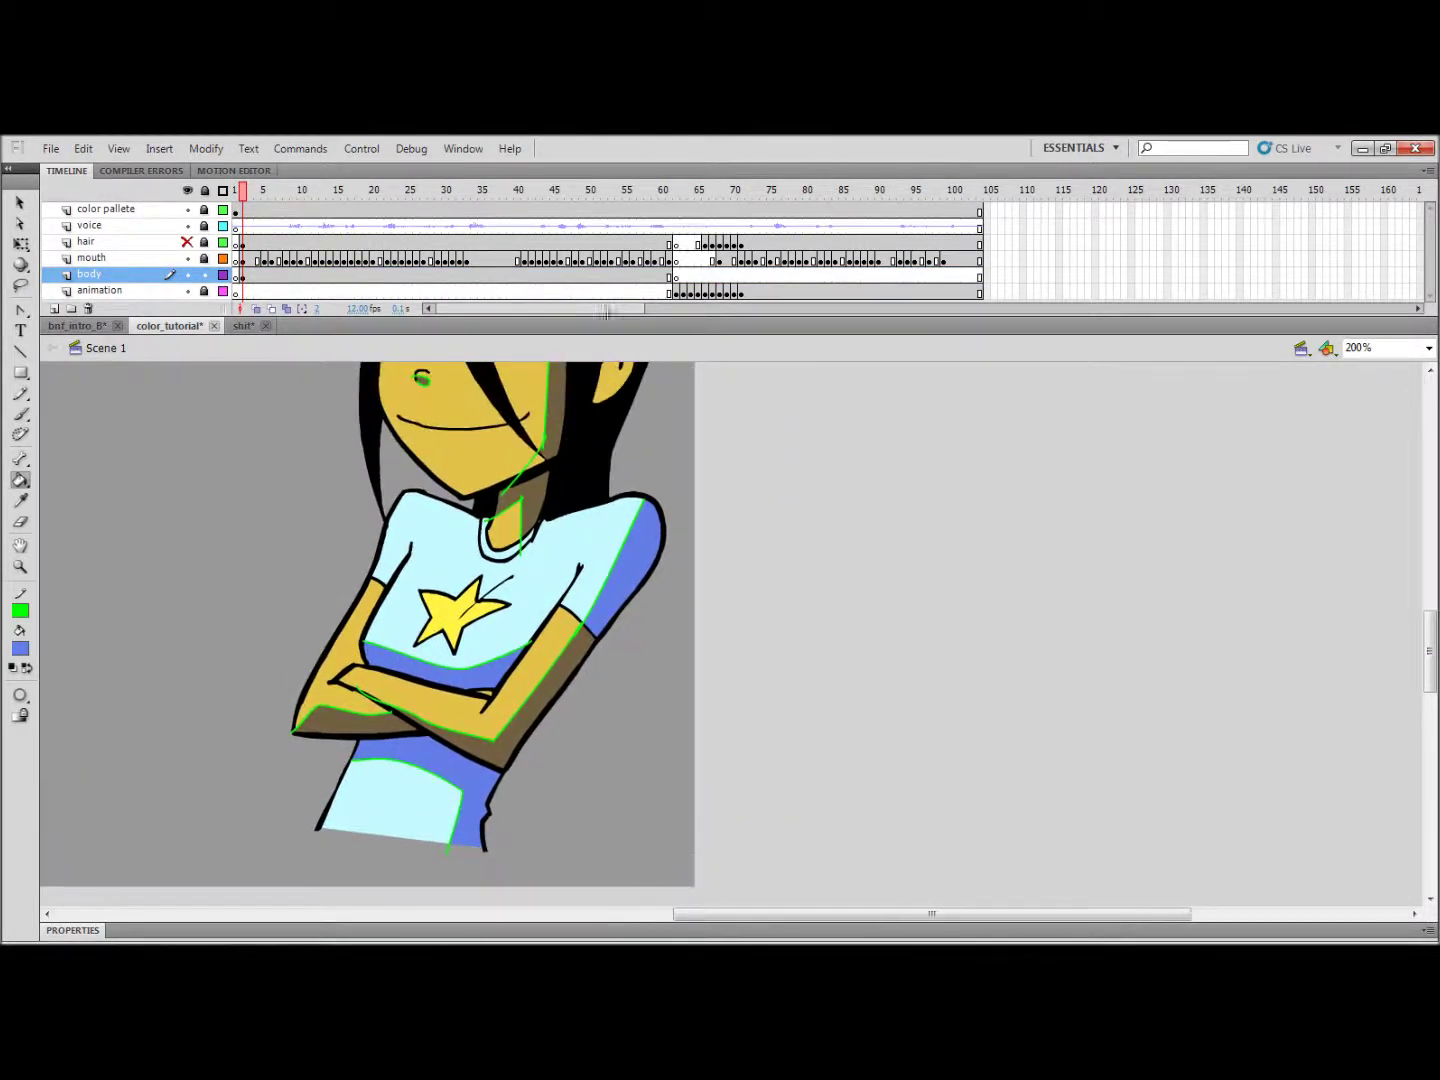
Step: Go to frame 62, activate the animation layer and fill the near sleeve's shadow area with blue
click(679, 201)
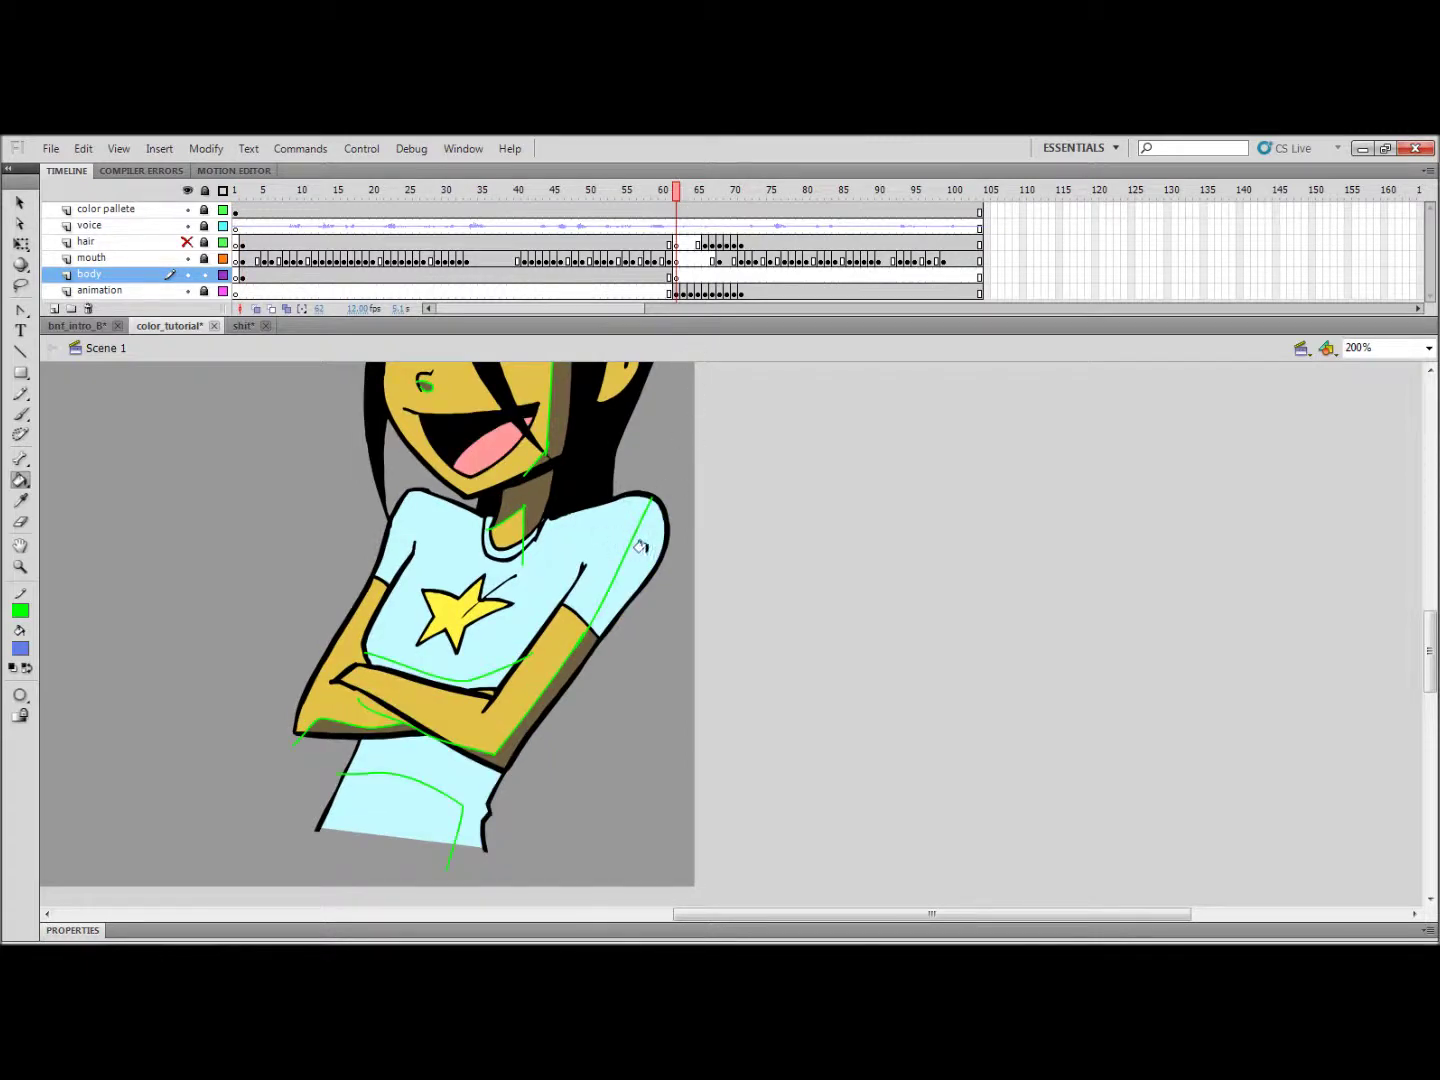
click(168, 291)
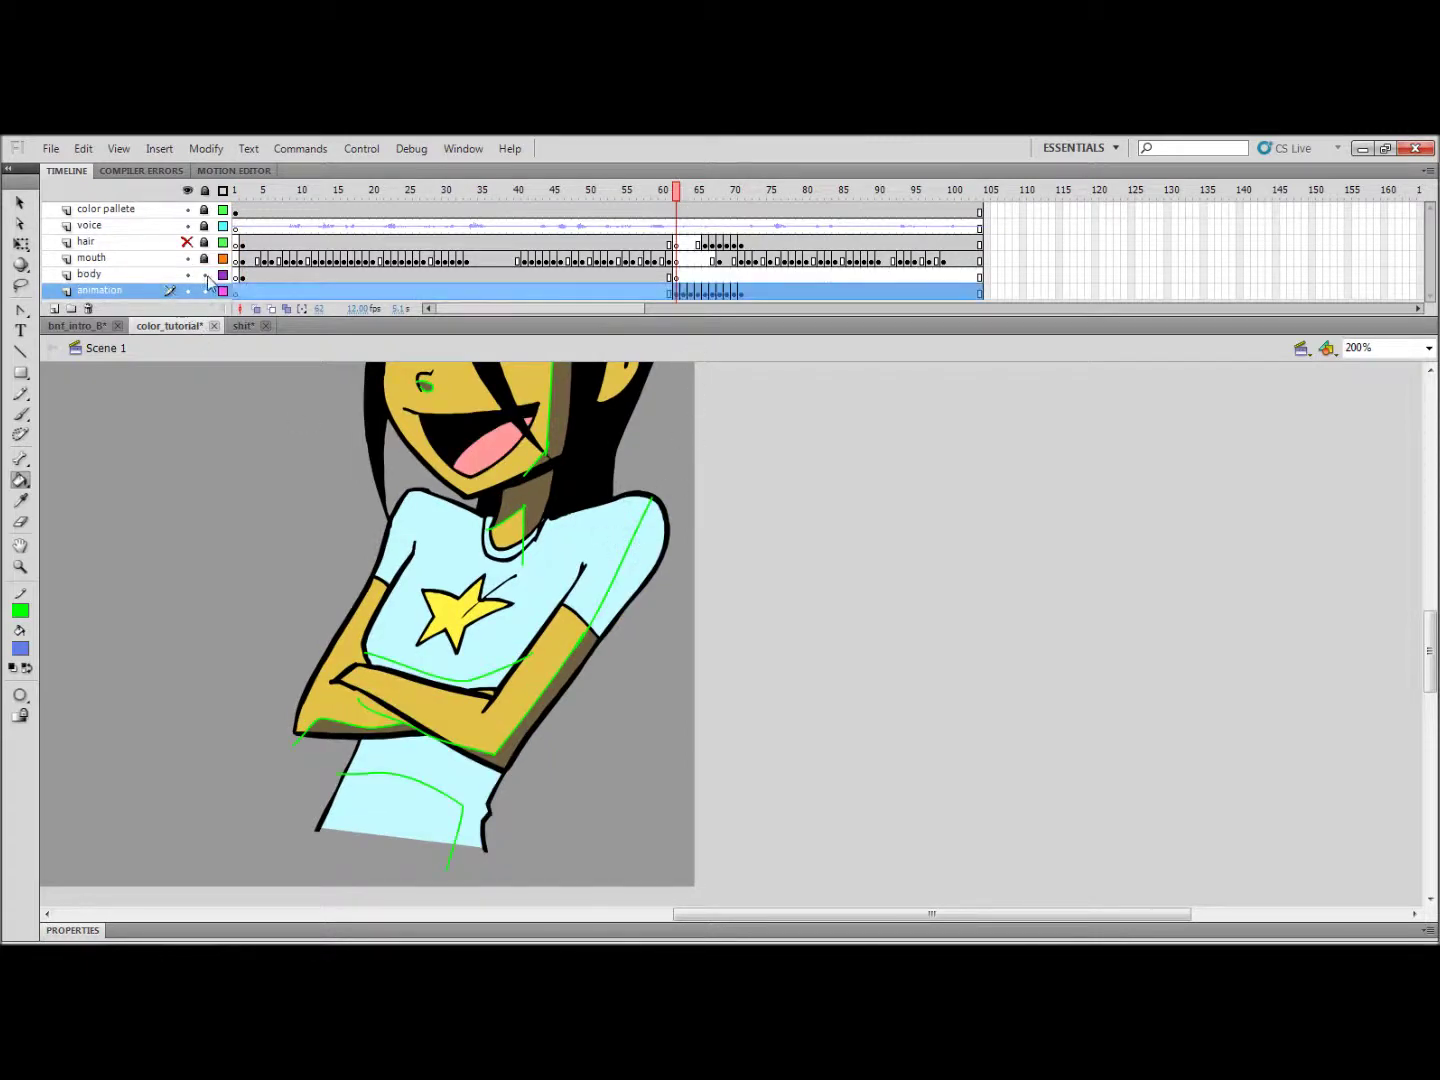
click(671, 566)
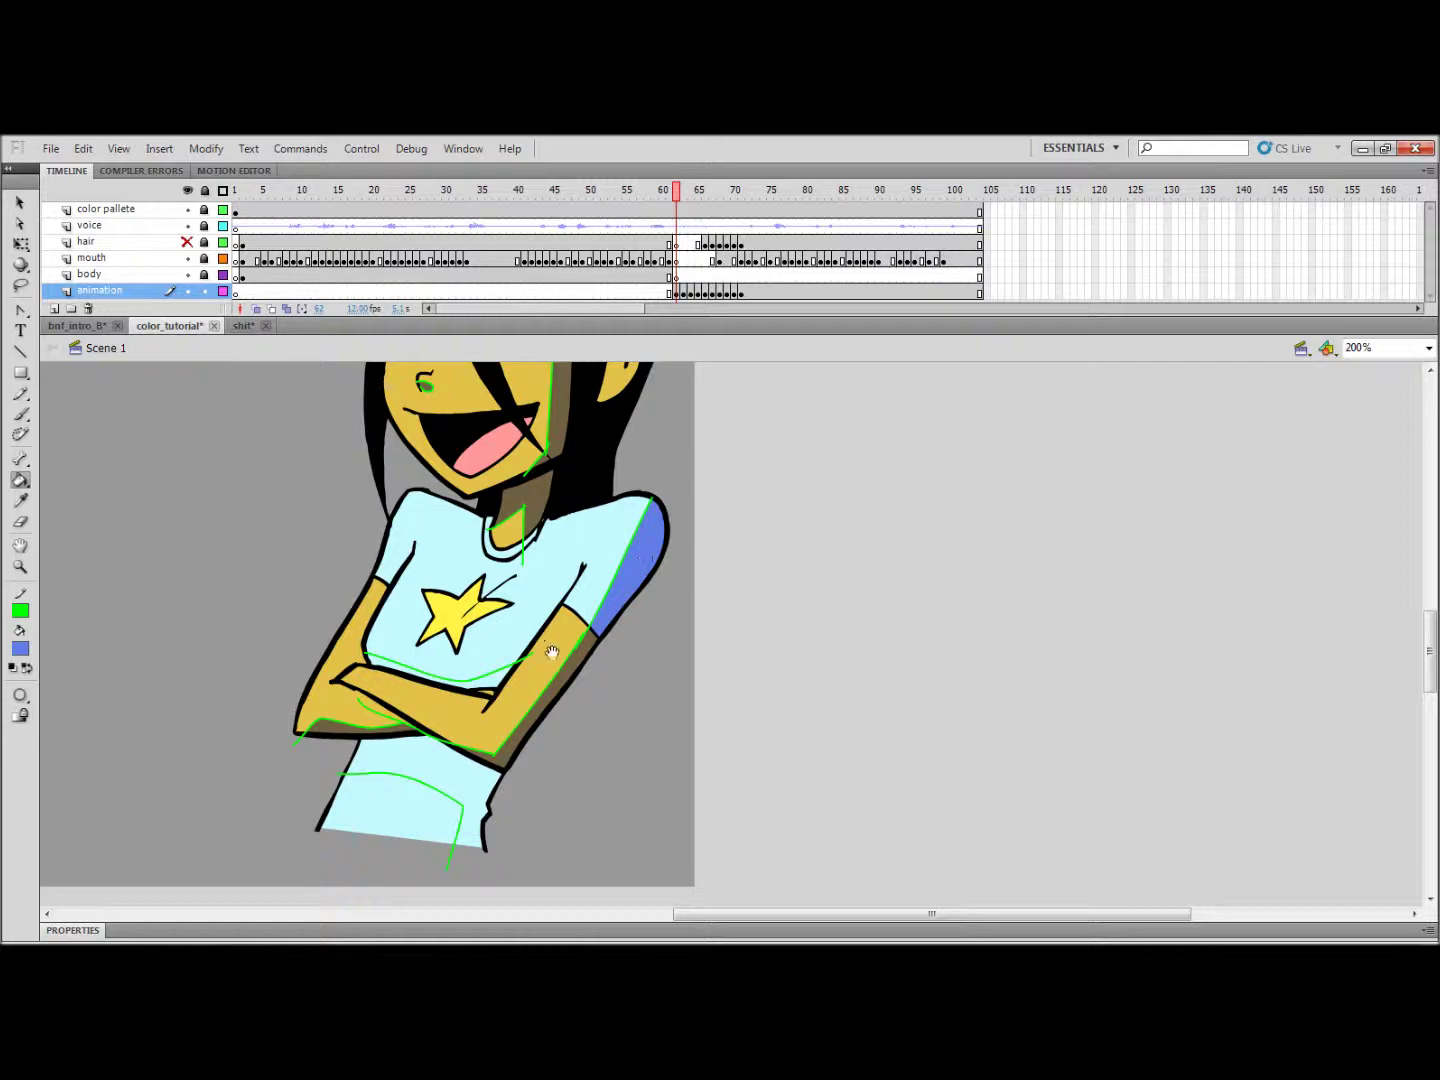
drag(576, 628, 634, 548)
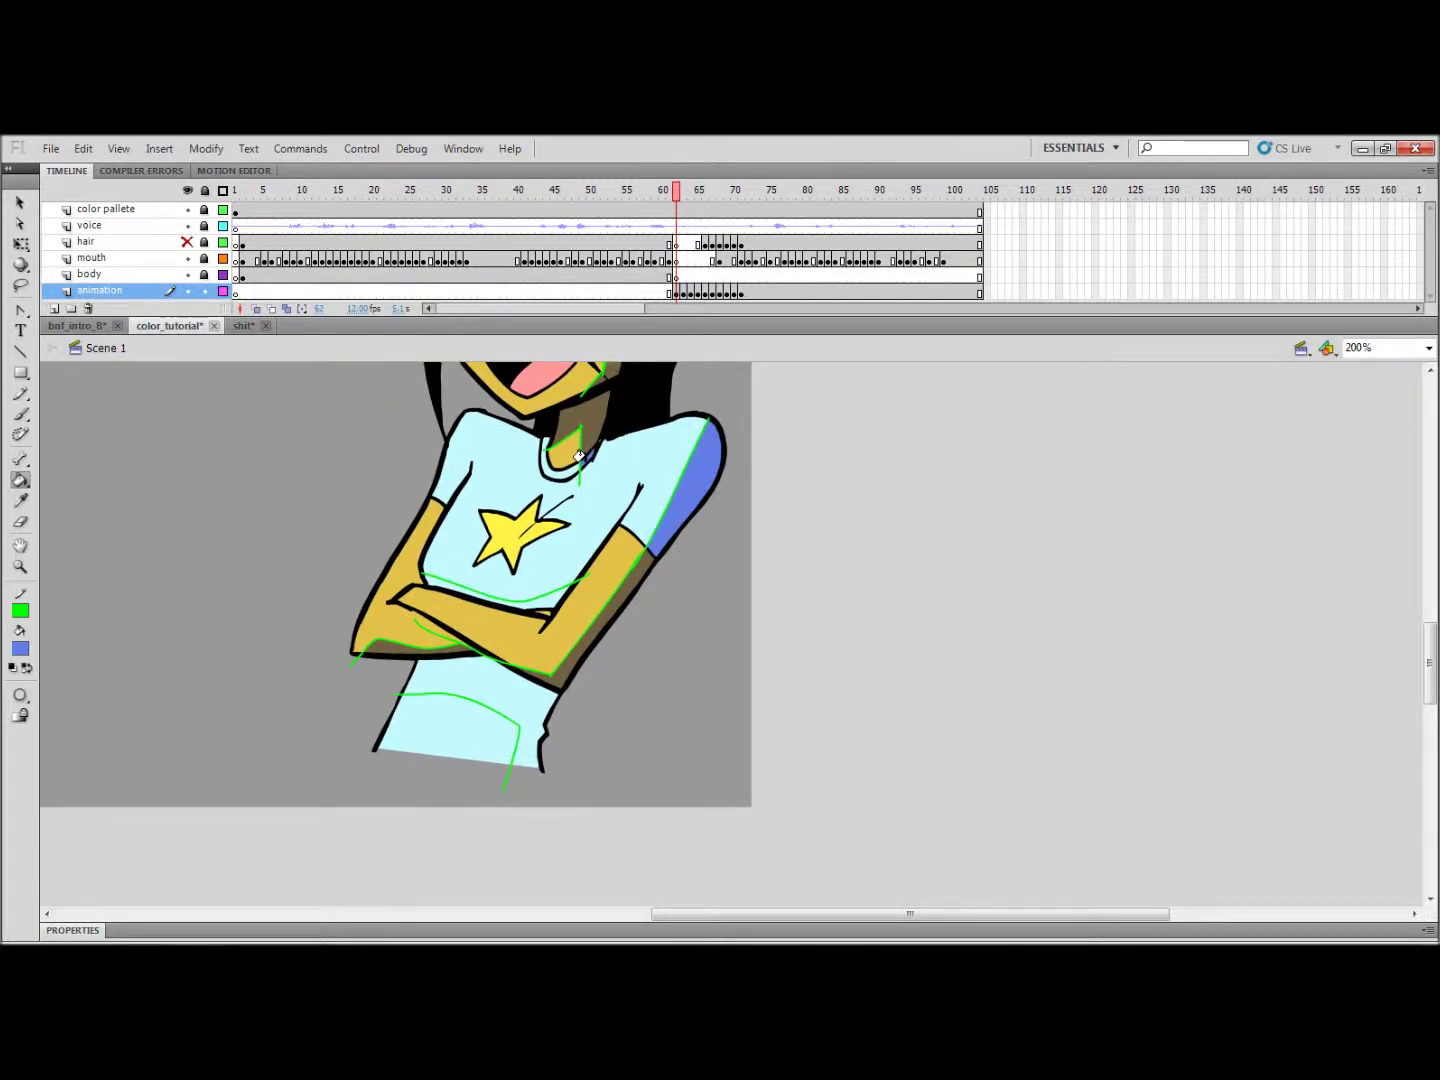
Step: Go back to frame 61 and make the body layer active for filling, with the animation layer locked
key(comma)
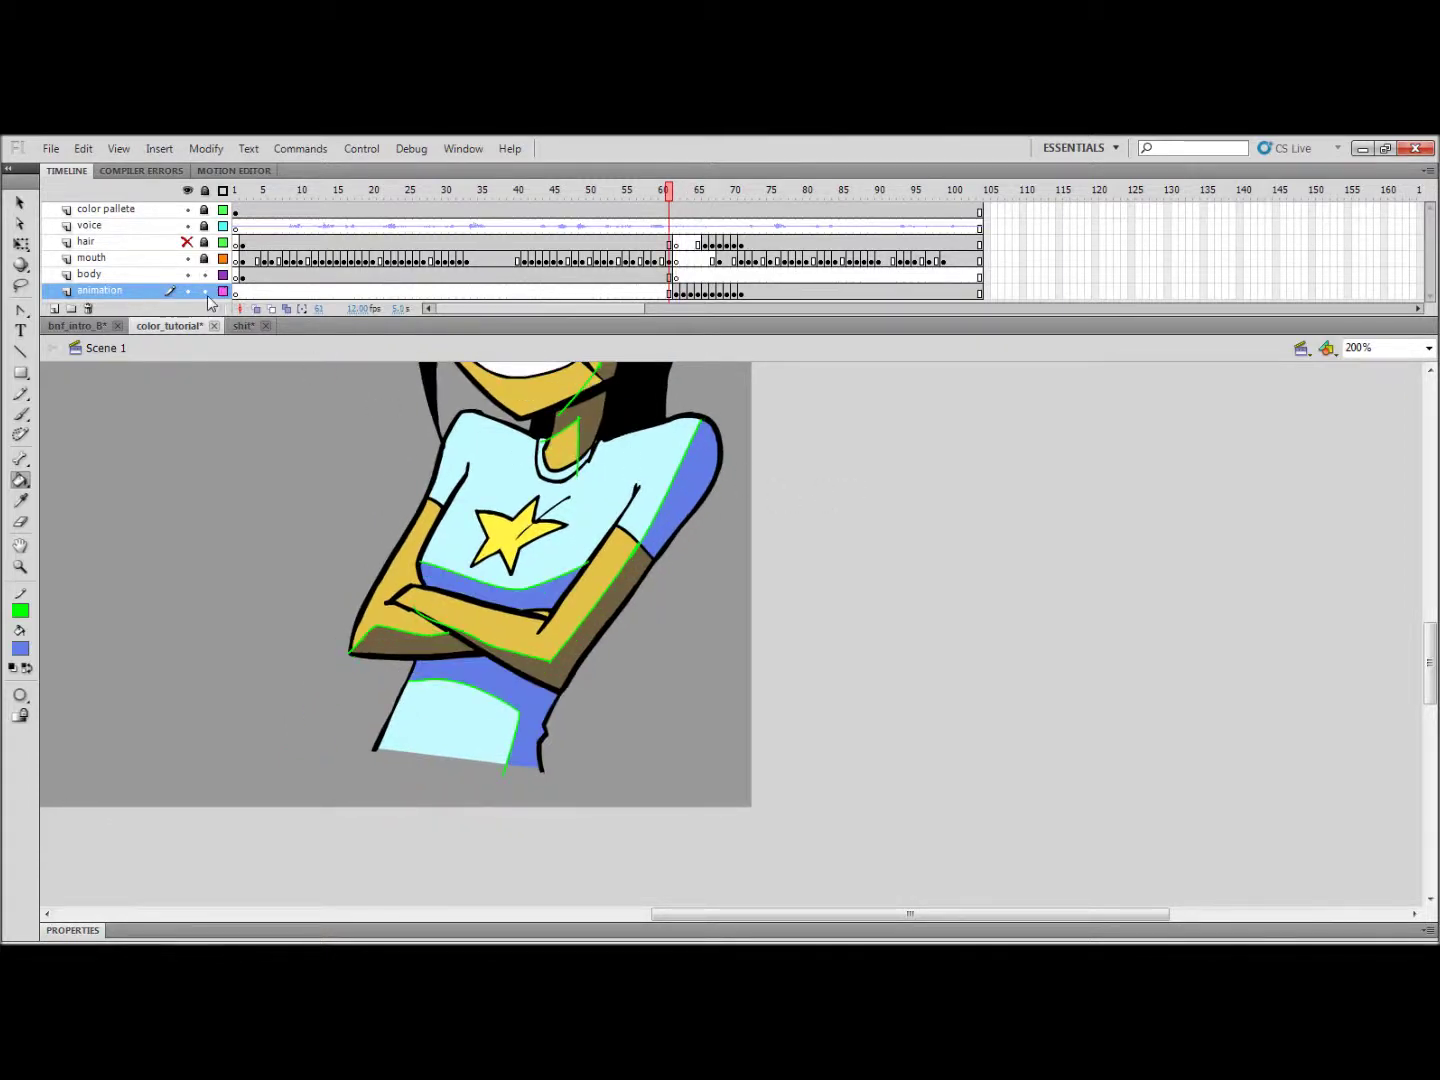
click(167, 276)
key(v)
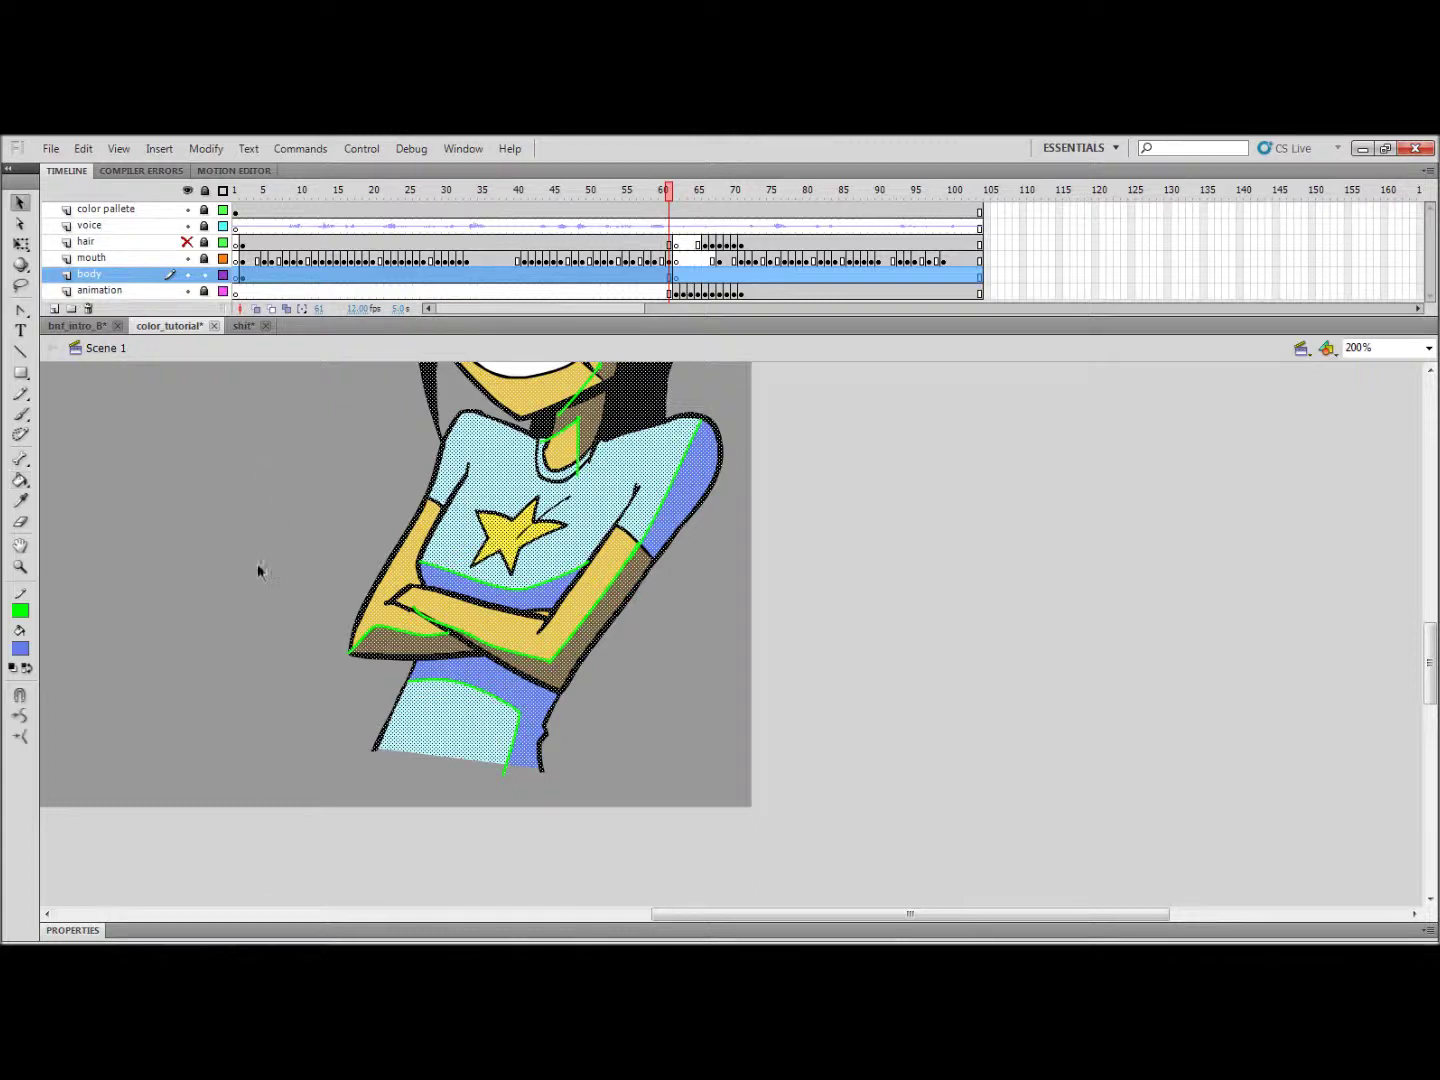
click(256, 562)
key(k)
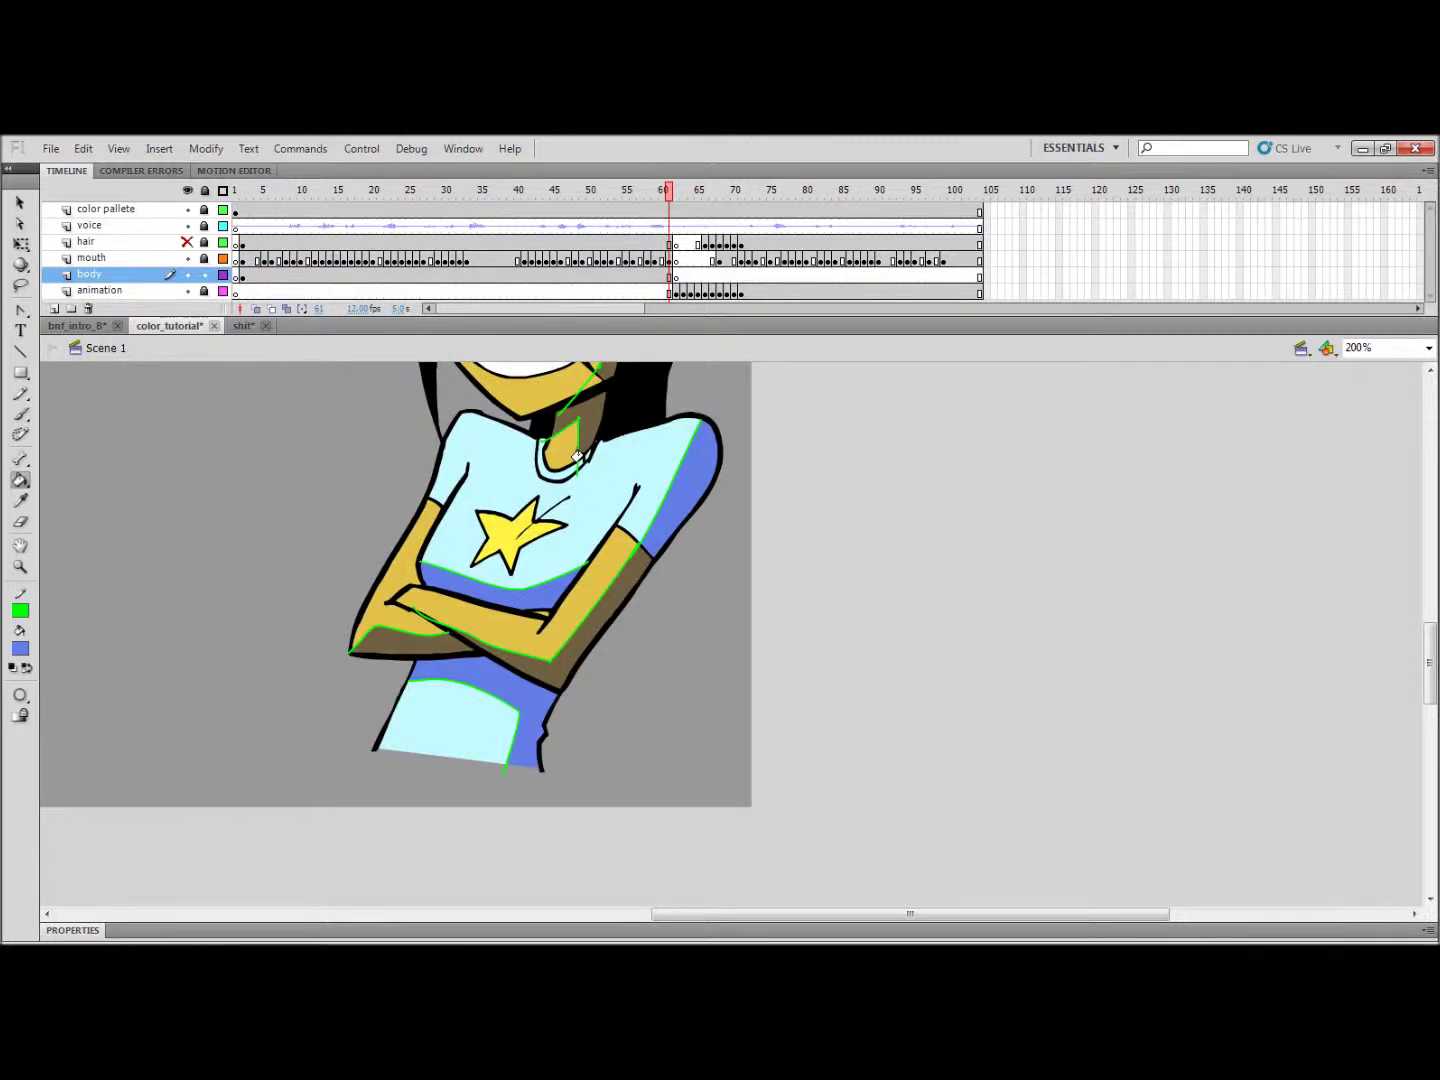
Step: Return to frame 62, unlock the animation layer and fill the waist and lower chest shadow areas of the shirt with blue
click(678, 292)
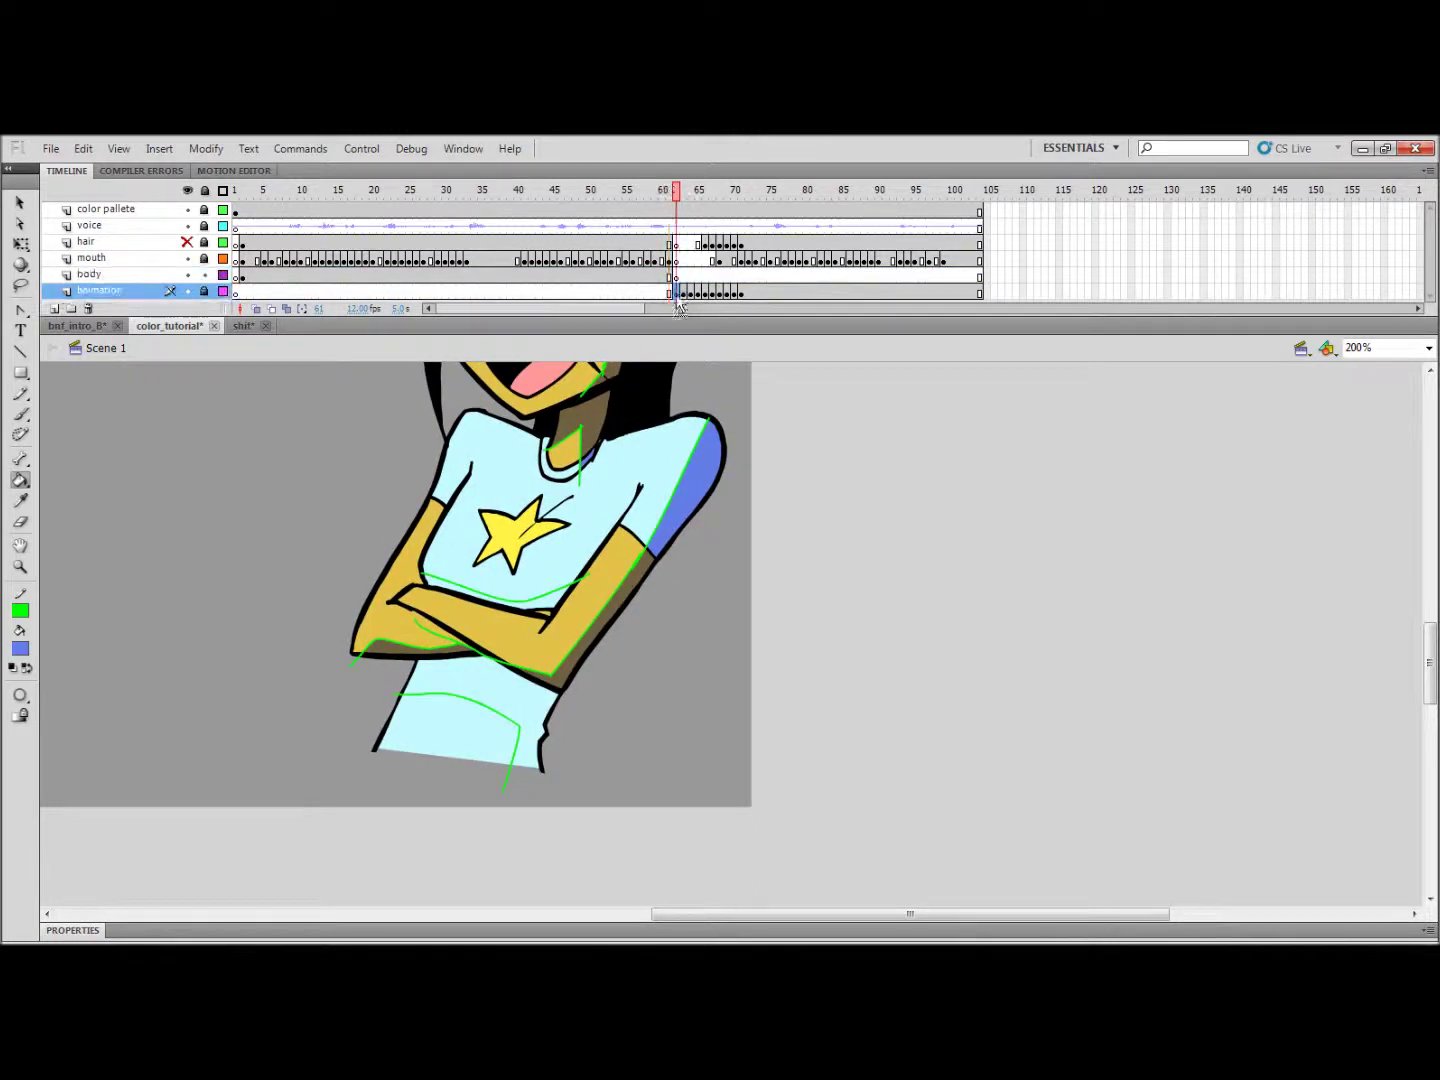
click(204, 290)
key(v)
click(313, 527)
drag(320, 532, 383, 474)
key(k)
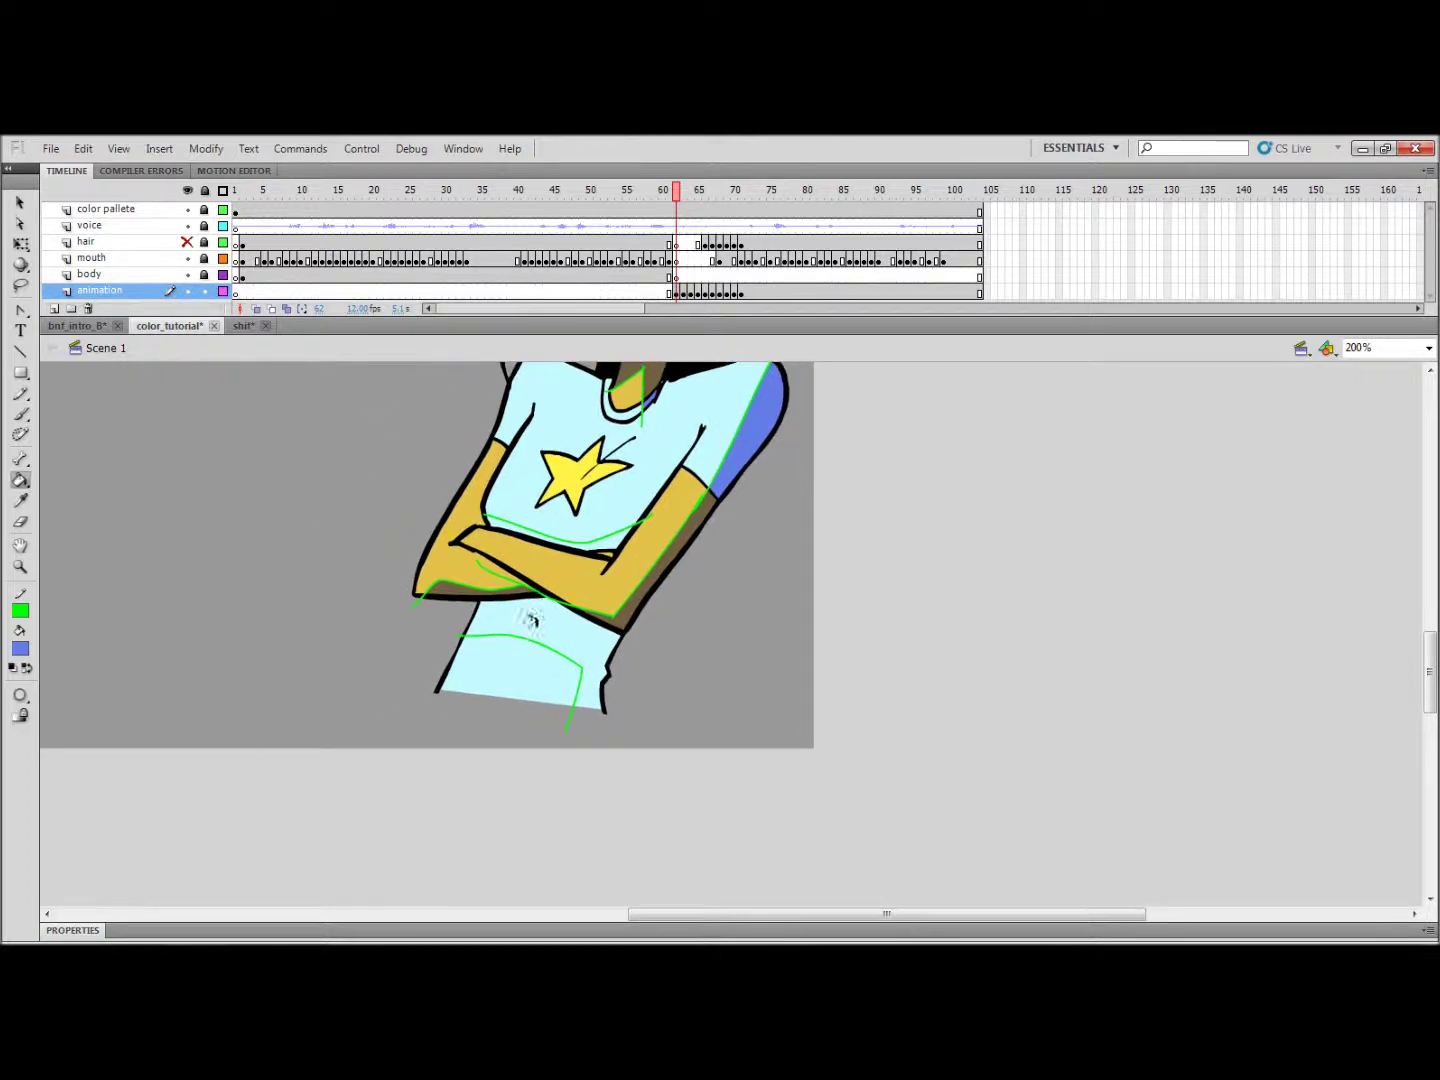
click(530, 612)
click(612, 533)
Step: Advance to frame 63 and fill the lower chest, waist and near sleeve shadow areas with blue
key(period)
click(569, 566)
click(562, 633)
click(671, 464)
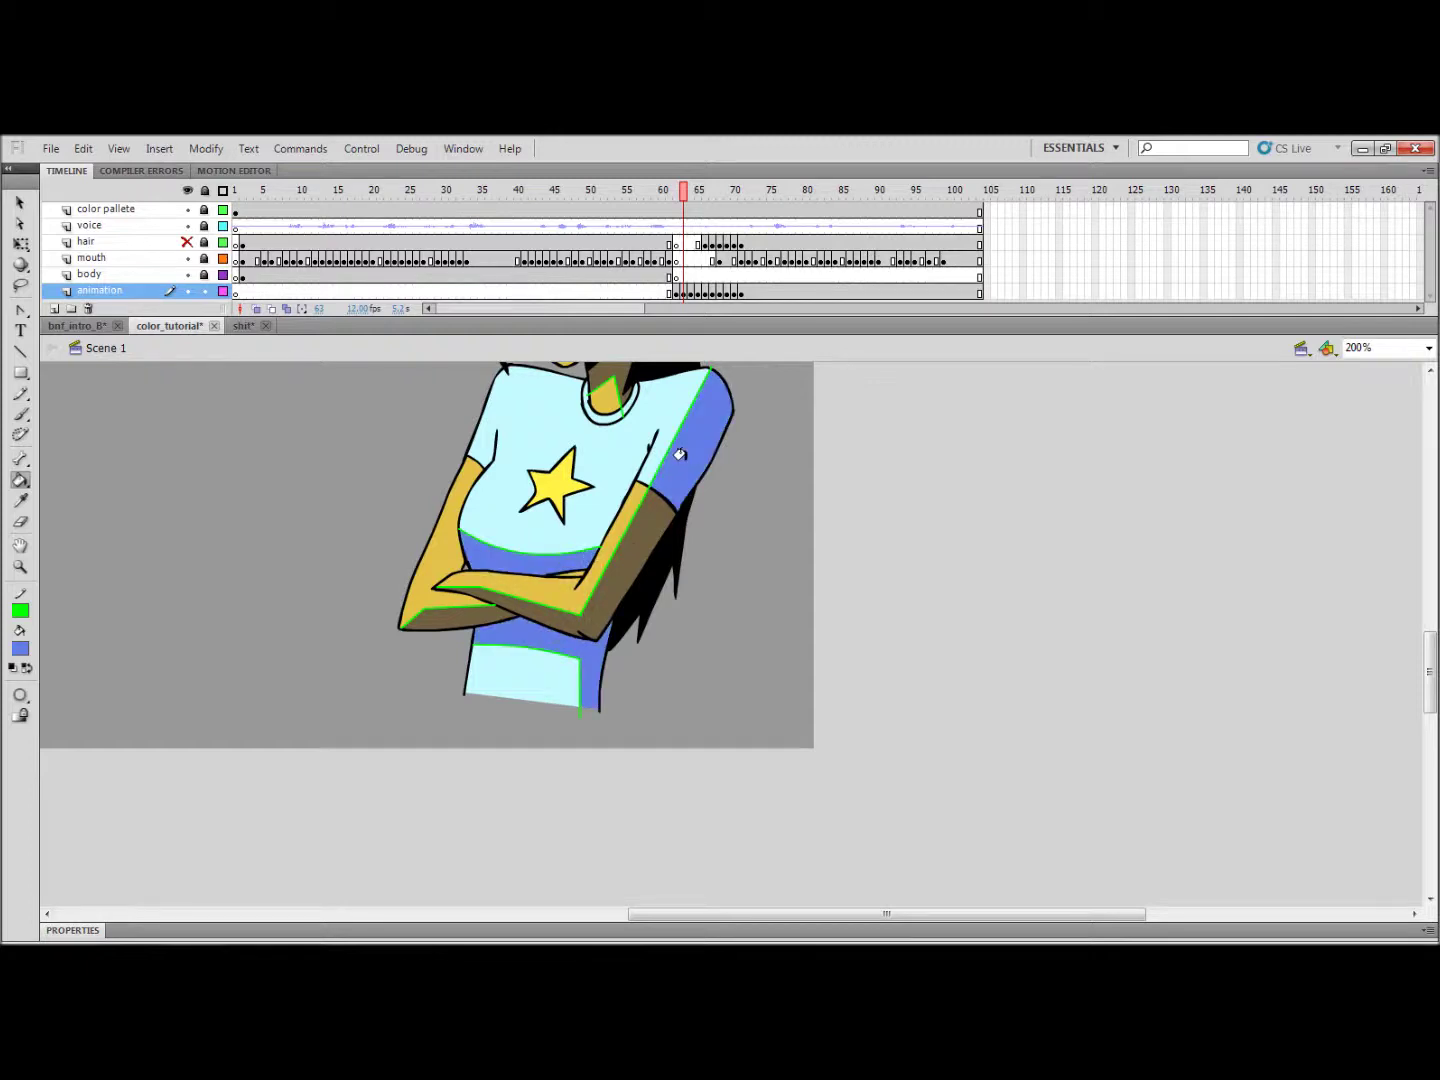
key(comma)
key(period)
Step: Advance to frame 64 and fill the near sleeve, lower chest and waist shadow areas with blue
key(period)
click(666, 437)
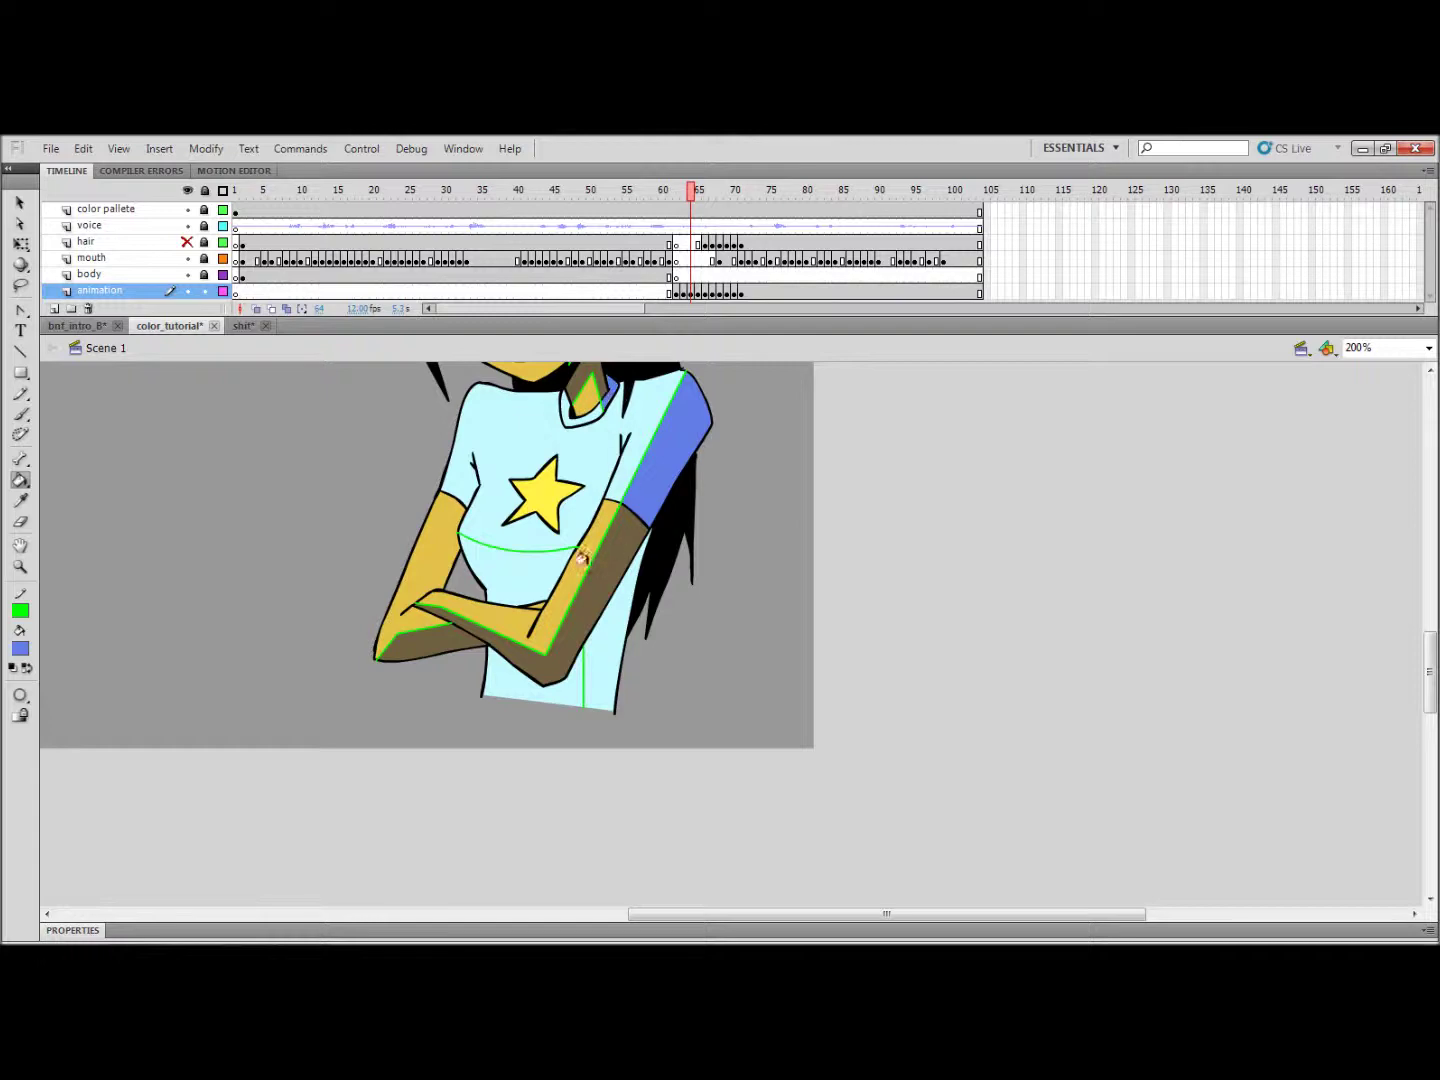
click(550, 564)
click(607, 612)
Step: Advance to frame 65 and fill the sleeve, lower chest and waist shadow areas with blue, using Close Small Gaps for the waist
key(period)
click(606, 614)
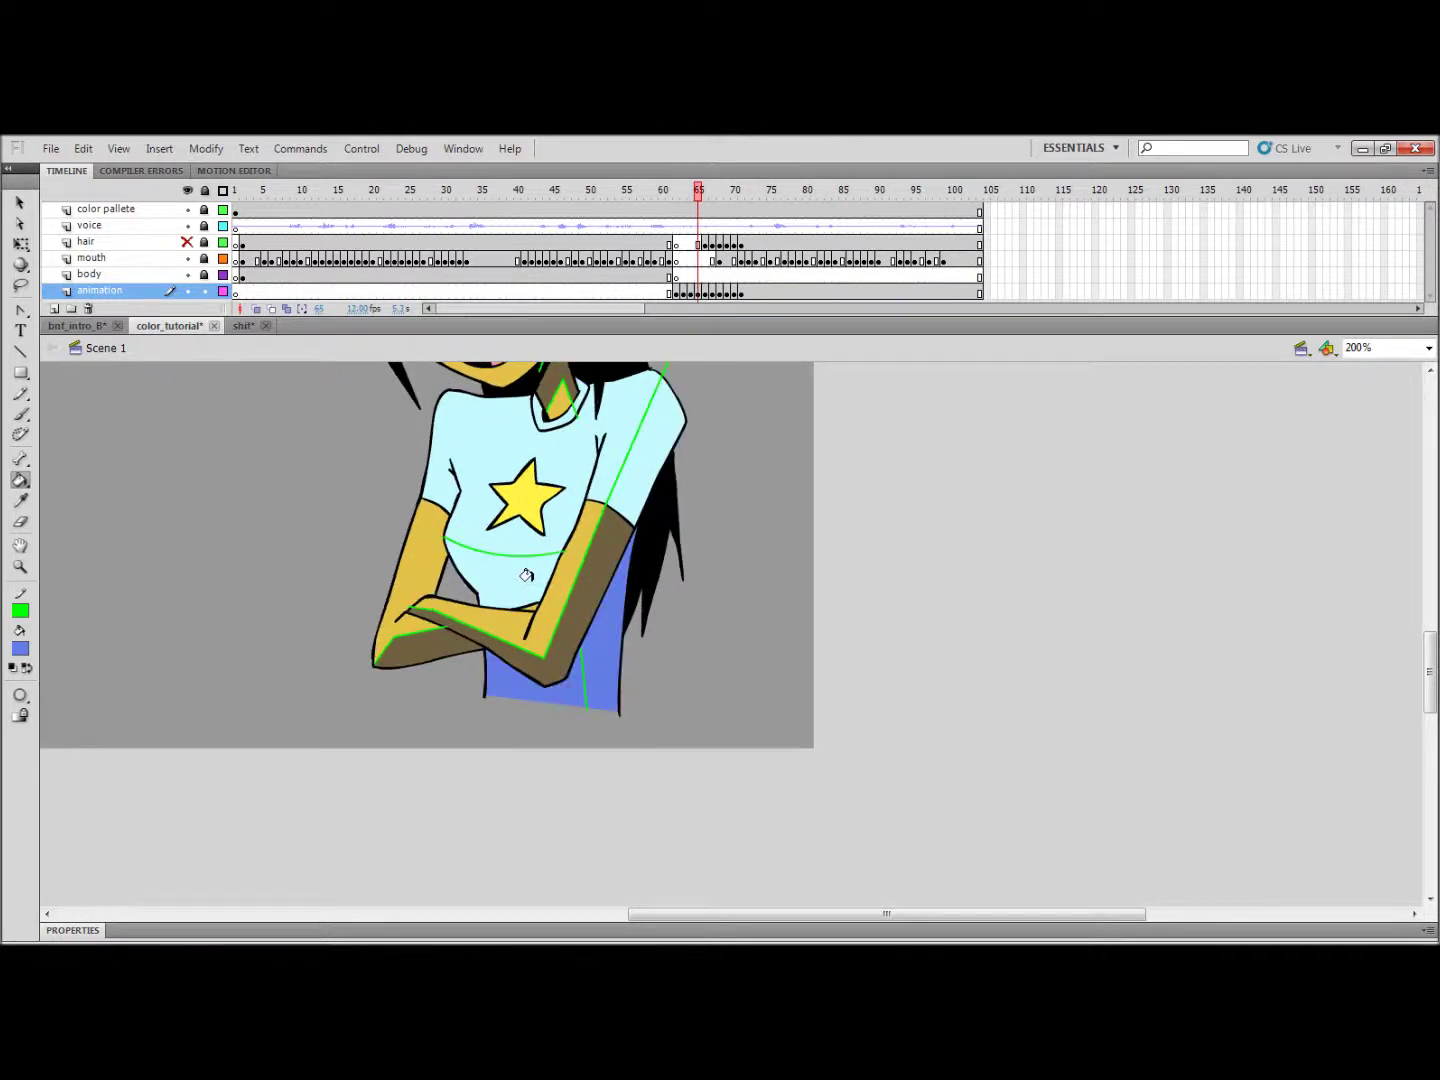
key(ctrl+z)
click(641, 458)
click(494, 590)
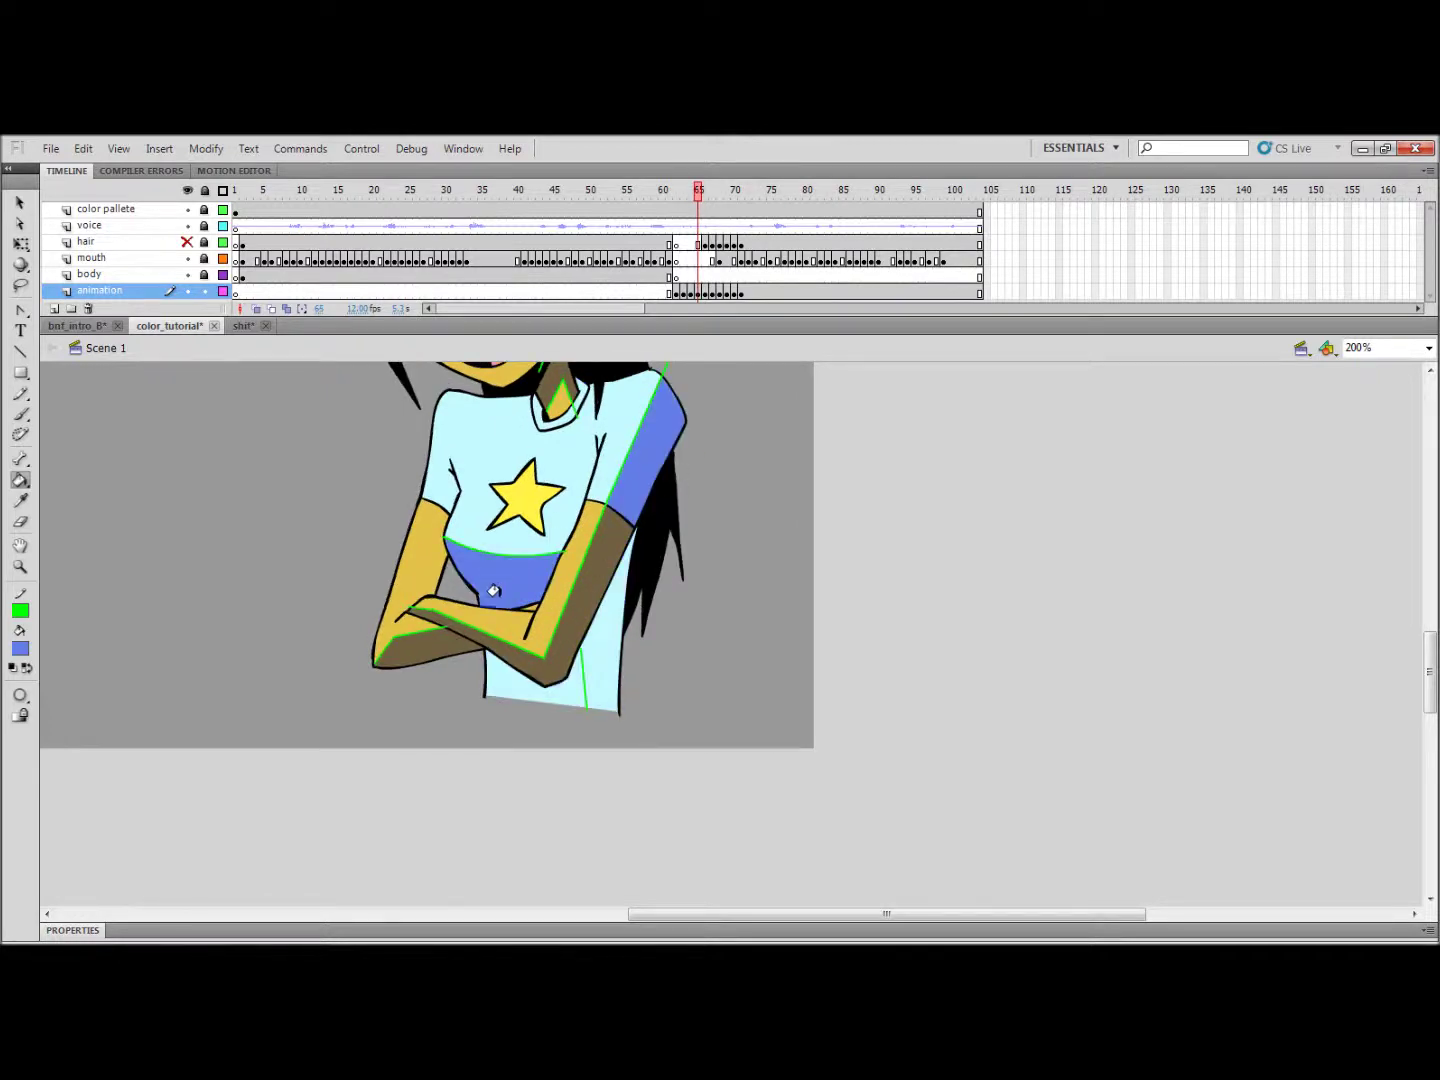
click(20, 695)
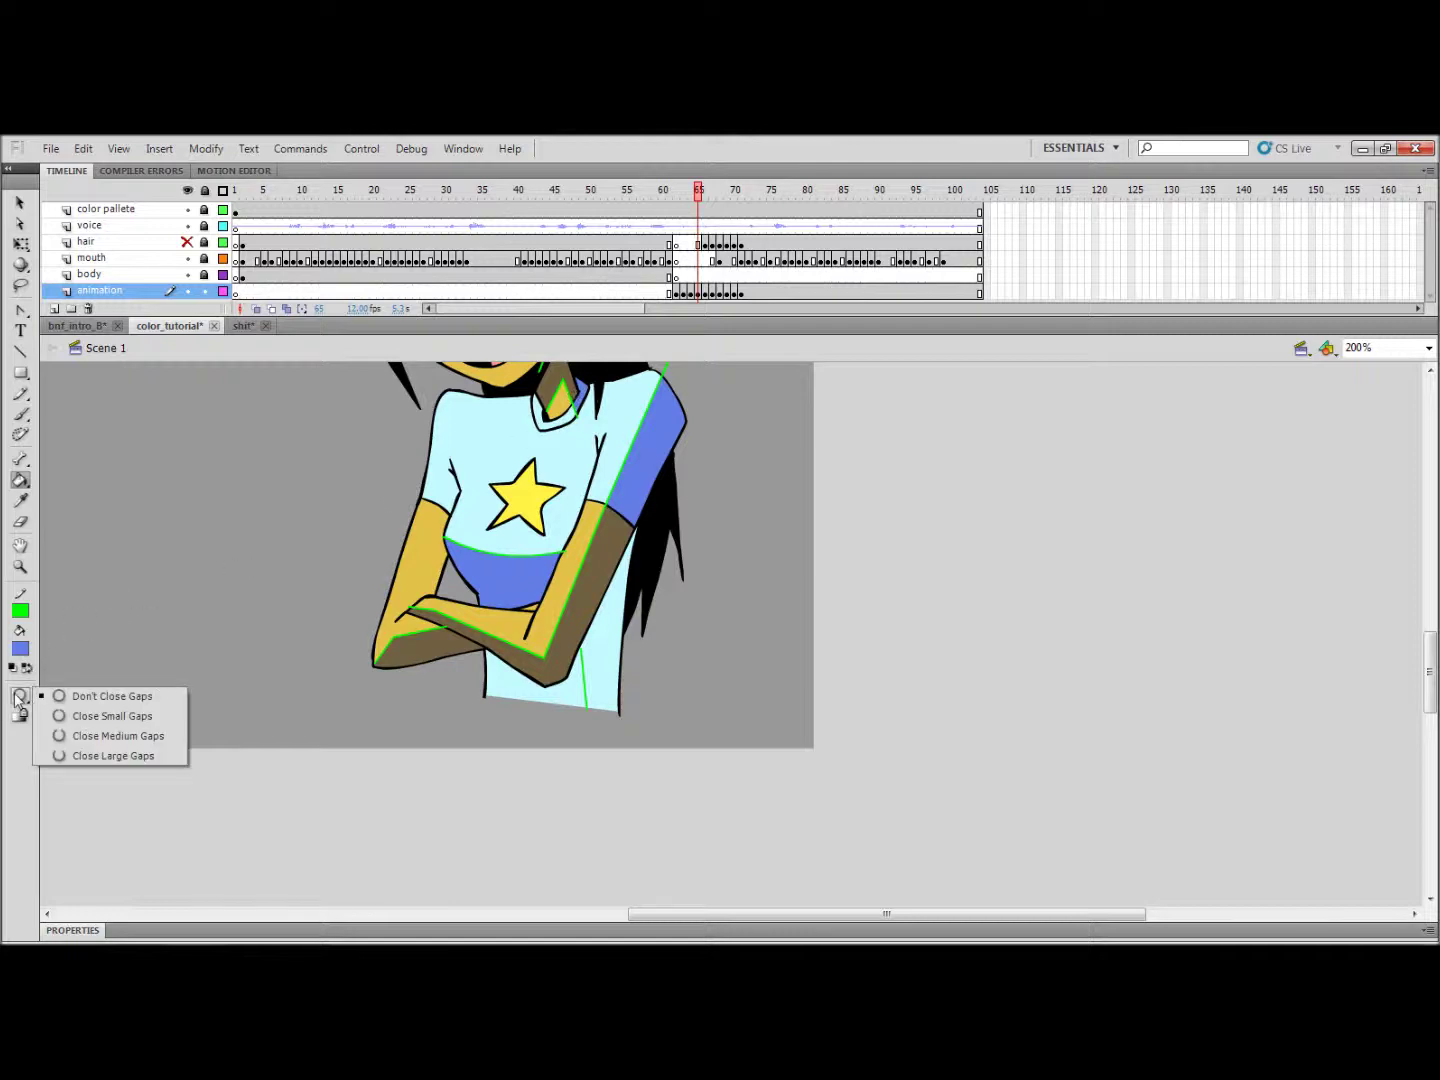
click(85, 713)
click(605, 688)
Step: Advance to frame 66 and fill the shirt's near sleeve, back and lower chest shadow areas with blue
key(period)
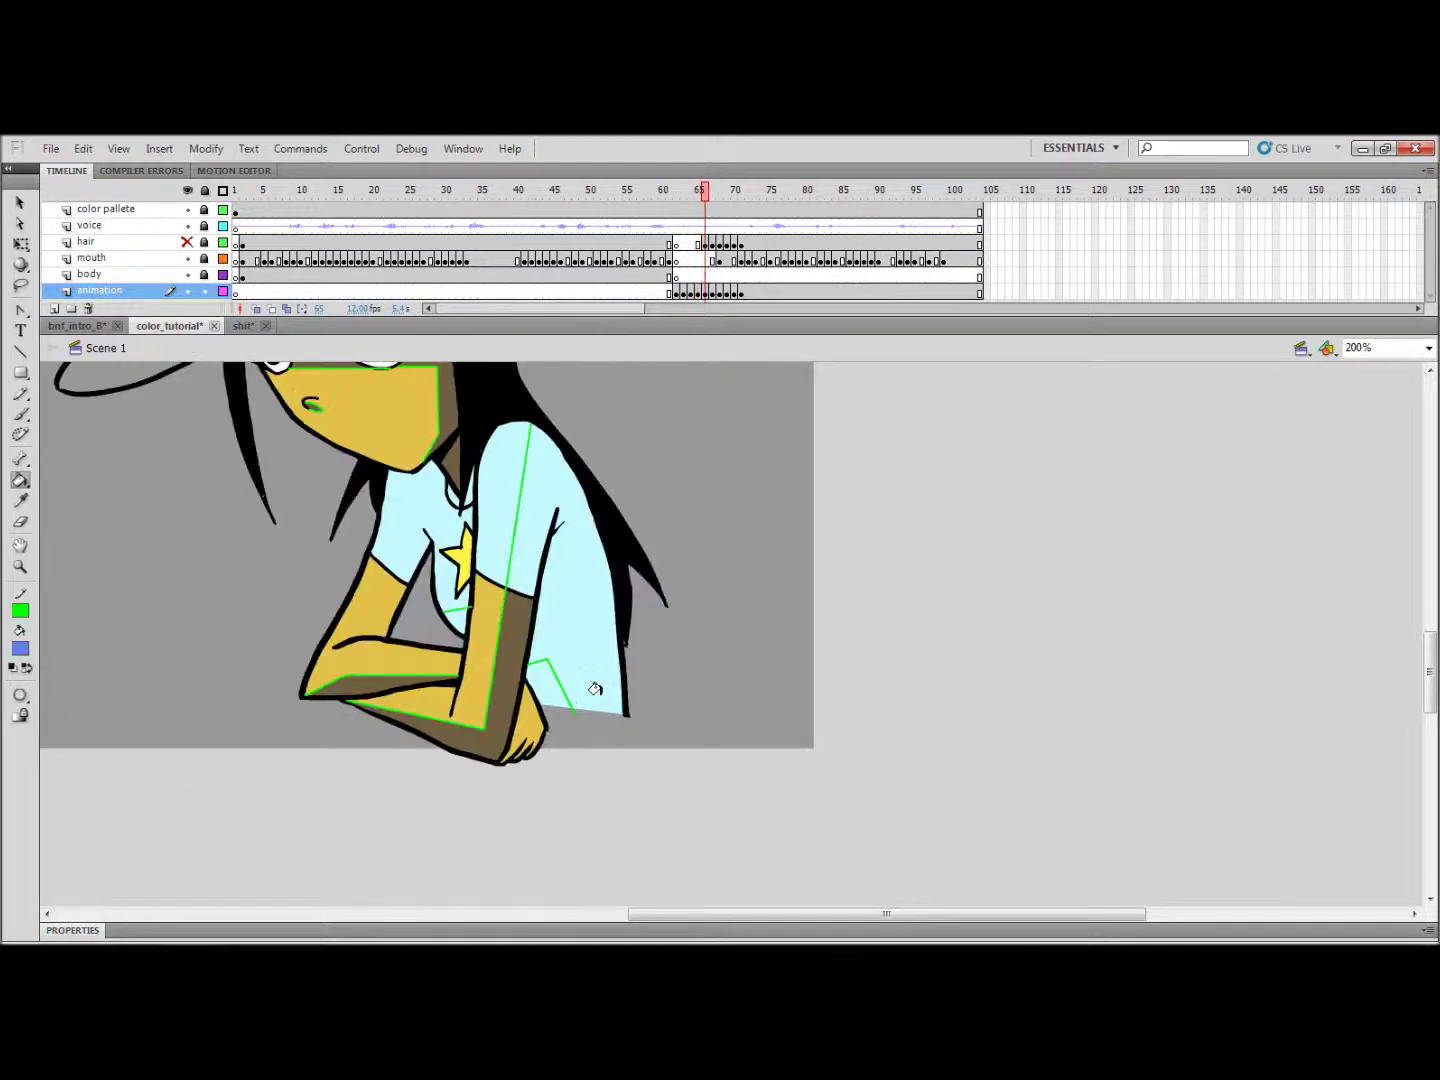
click(584, 672)
scroll(455, 612, up, 3)
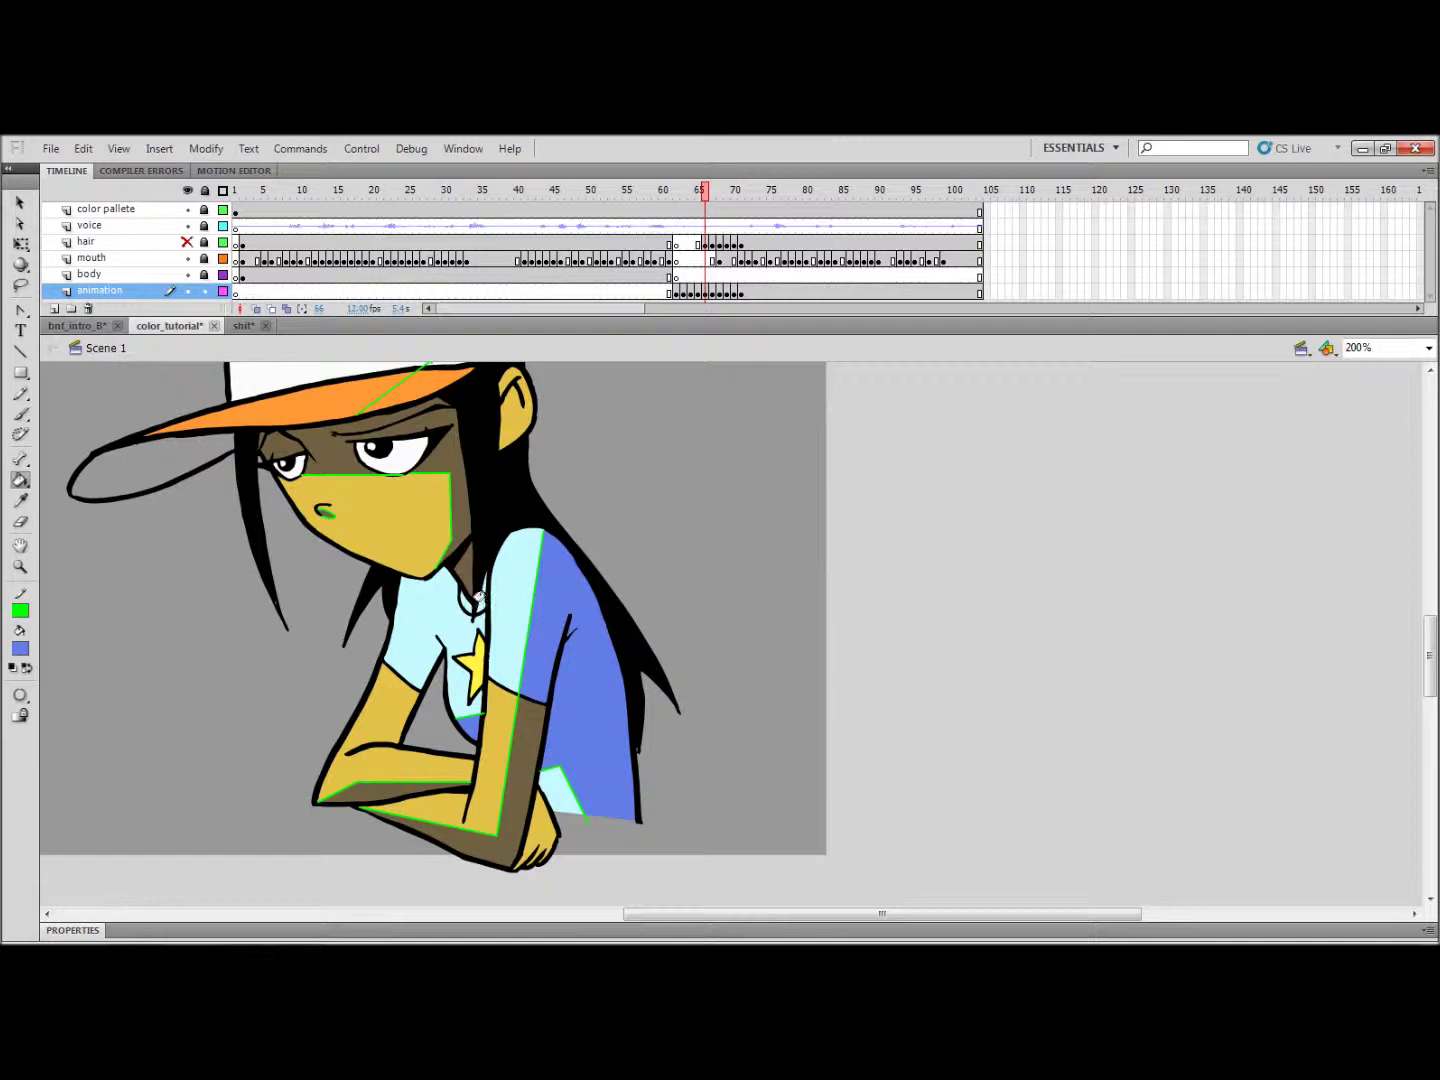
Step: Fill the shirt's near sleeve, back and lower chest shadow areas with blue on frames 67 and 68
key(period)
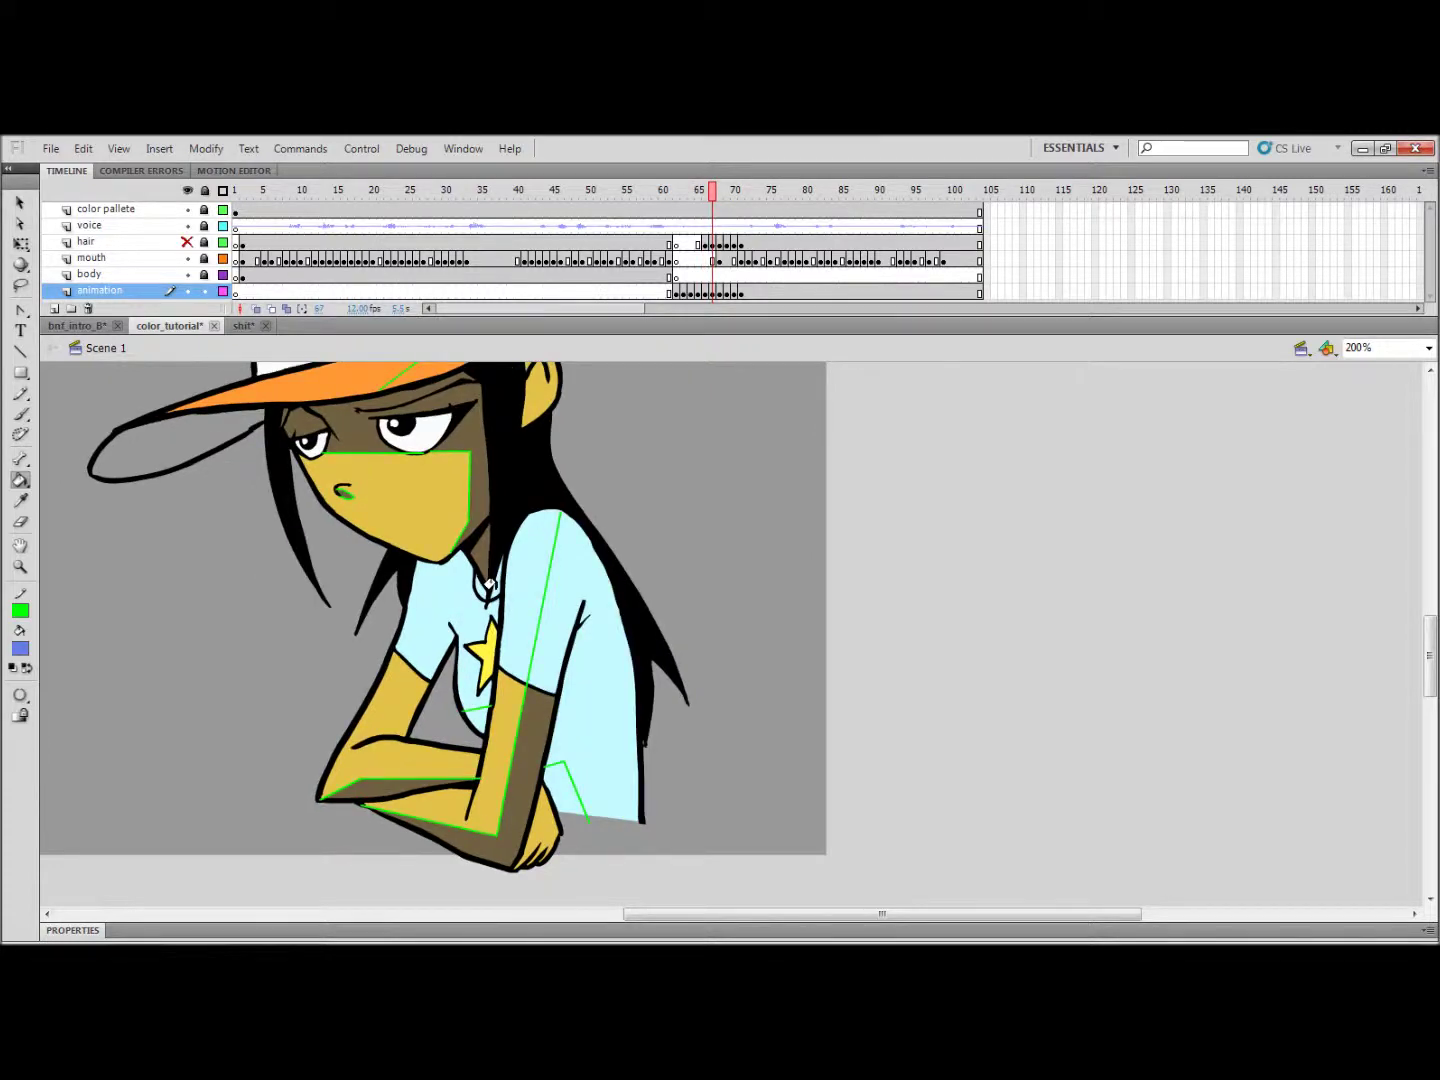
click(565, 590)
key(period)
click(589, 618)
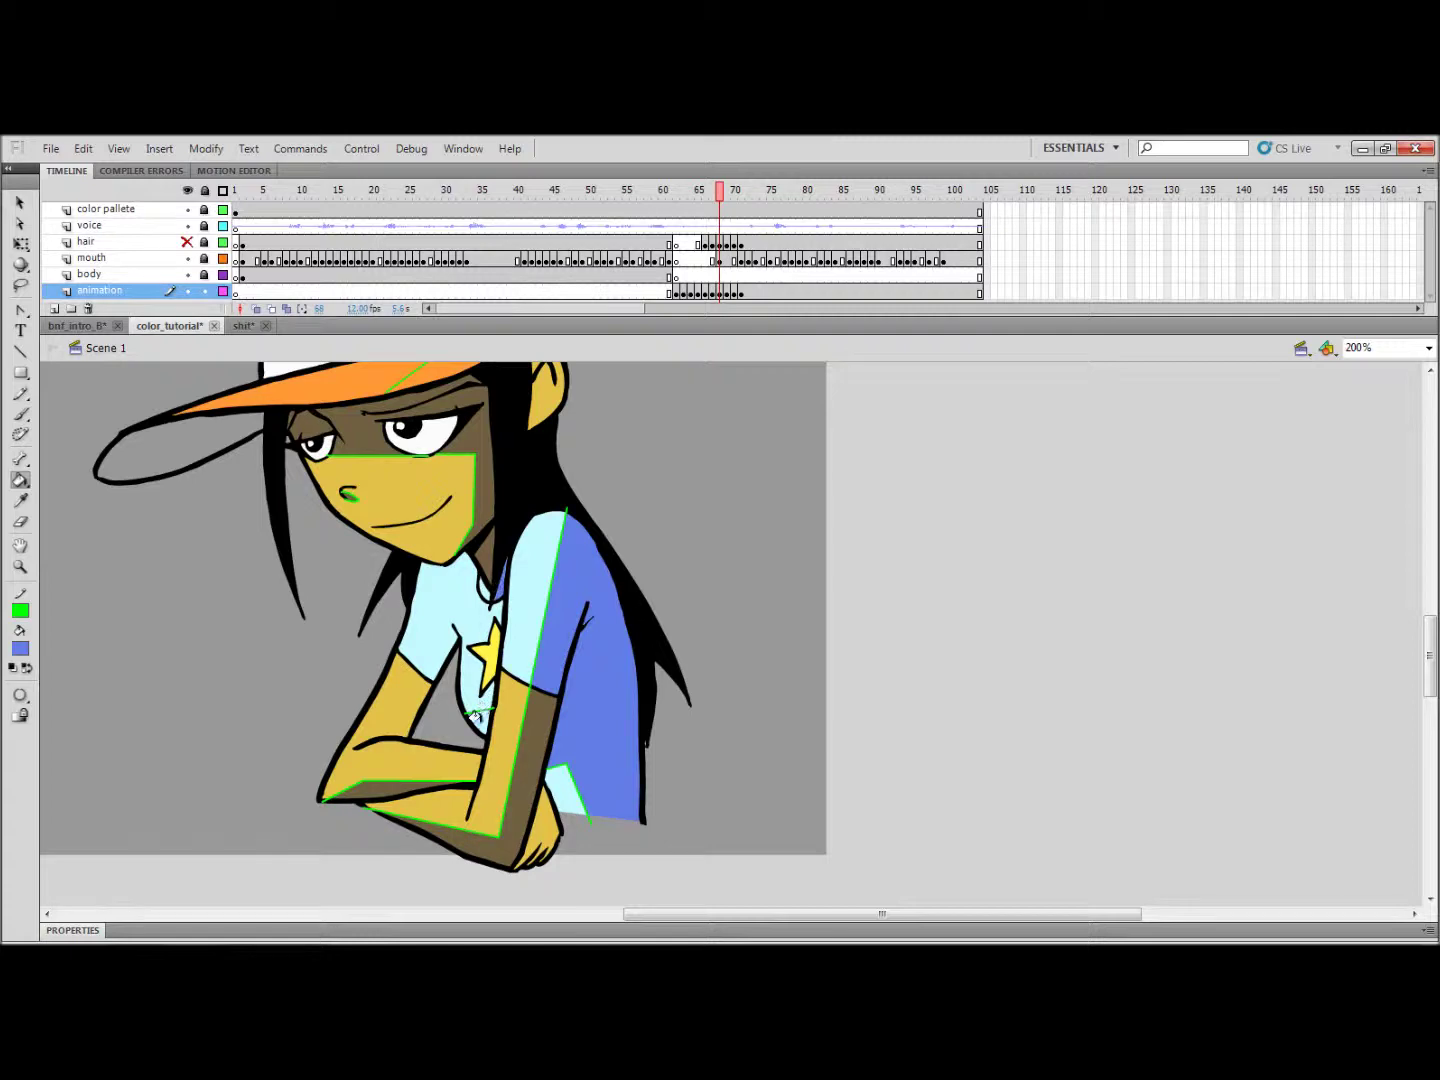
Step: Fill the shirt's near sleeve, back and lower chest shadow areas with blue on frames 69, 70 and 71
key(period)
click(557, 568)
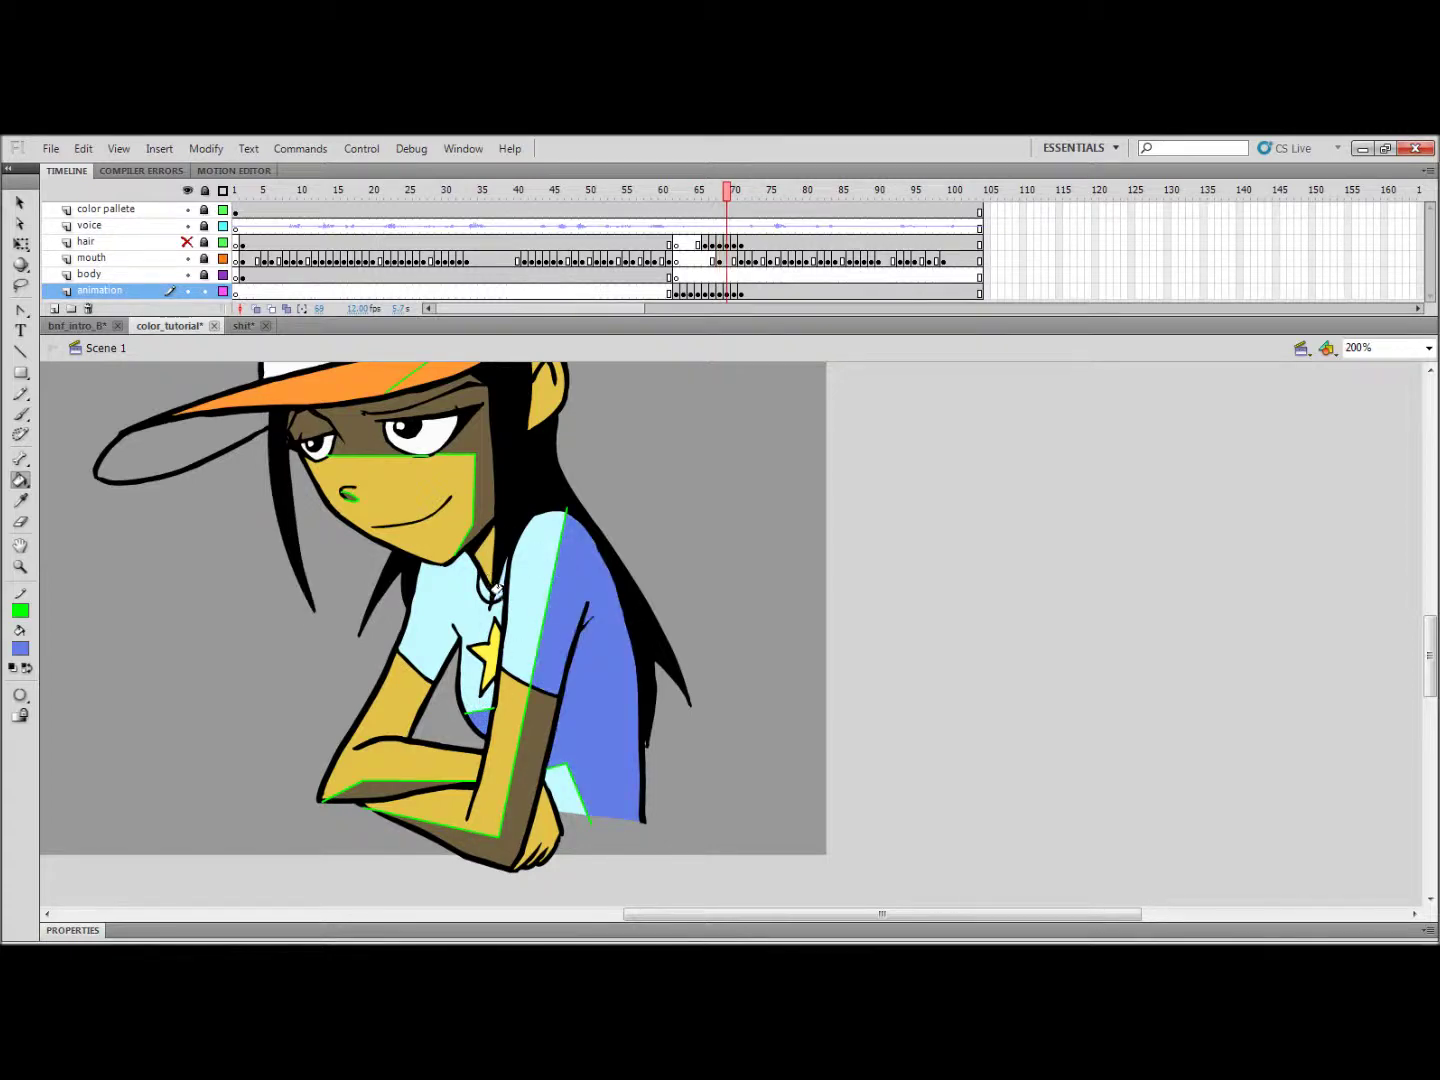
key(period)
click(561, 567)
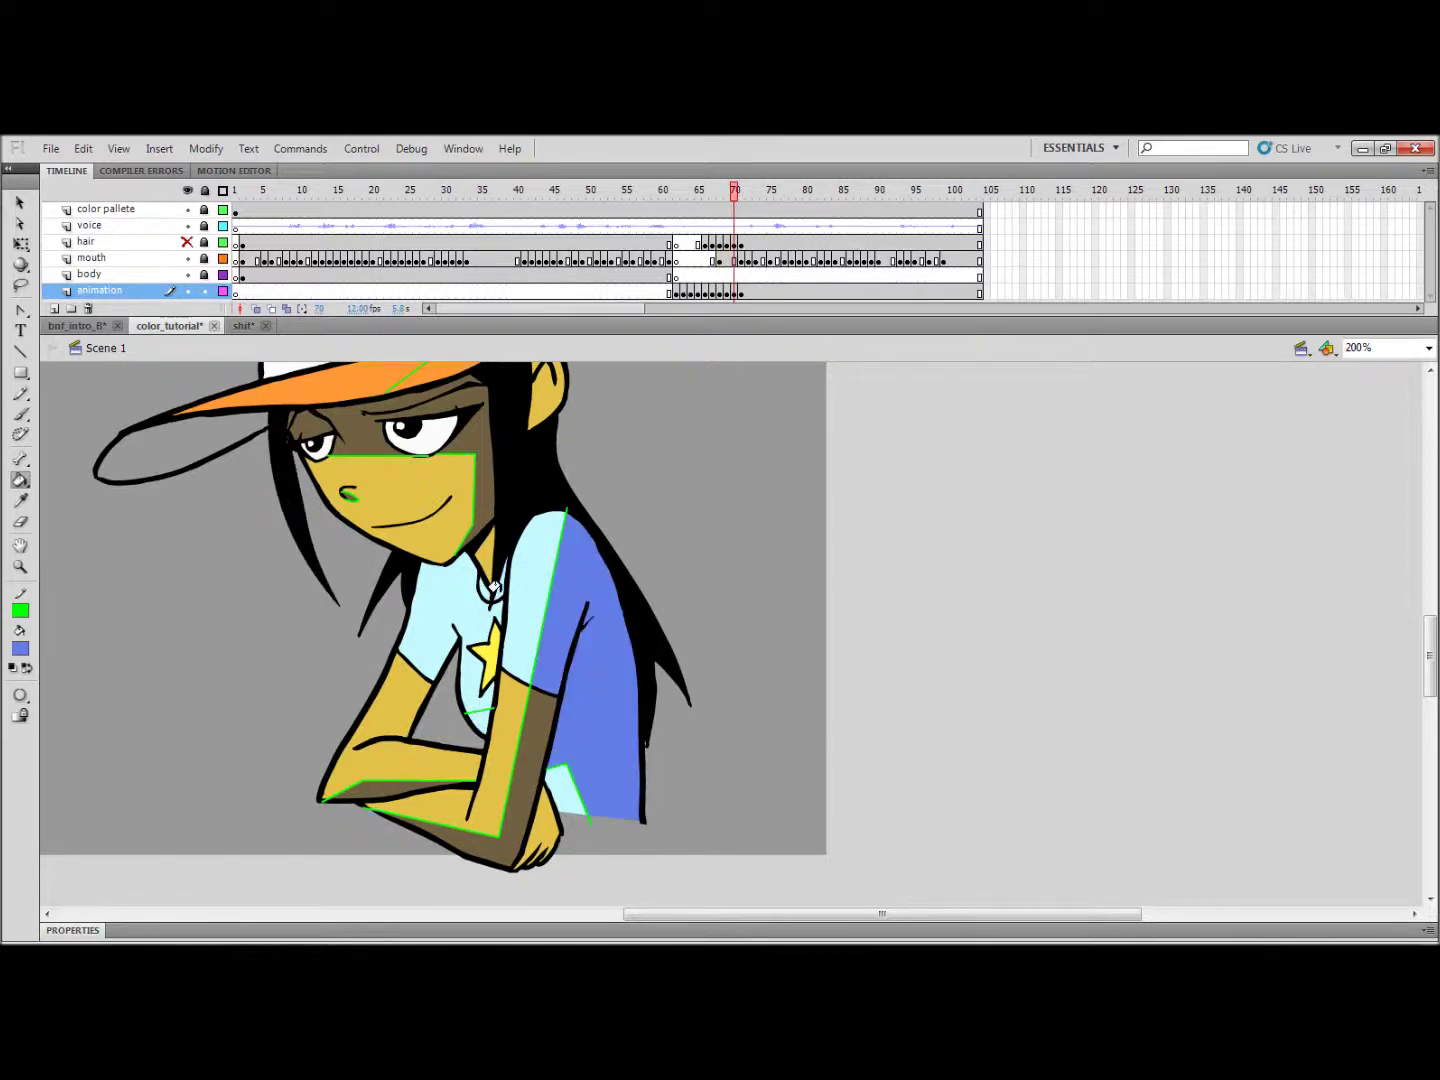
key(period)
click(480, 714)
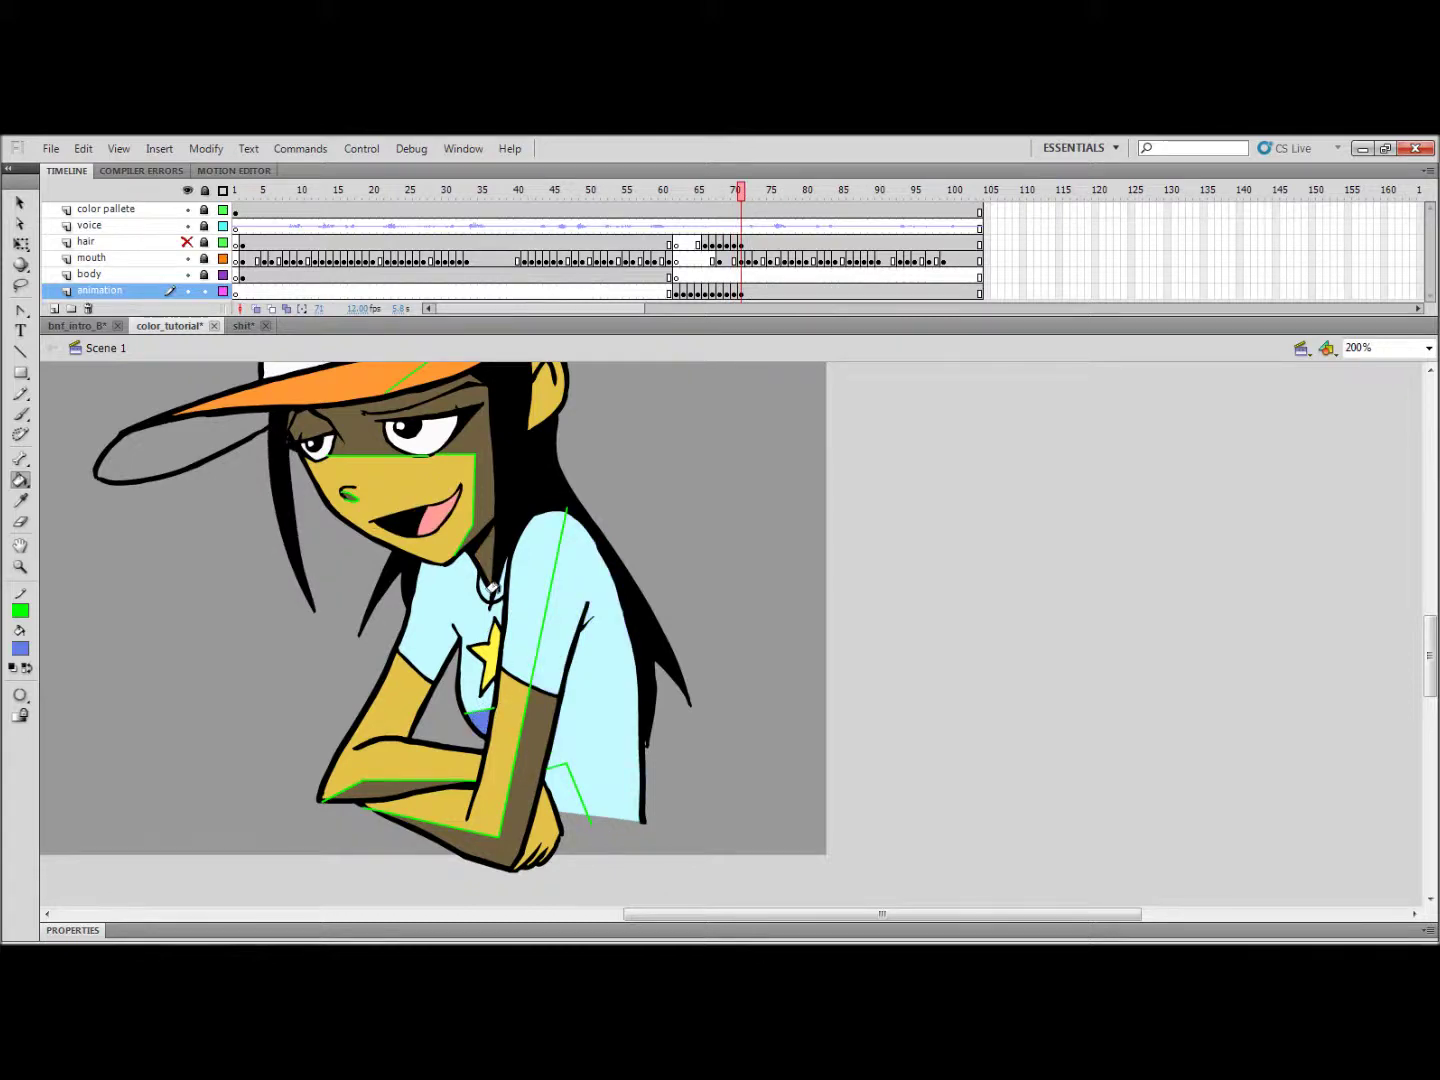
click(581, 622)
key(period)
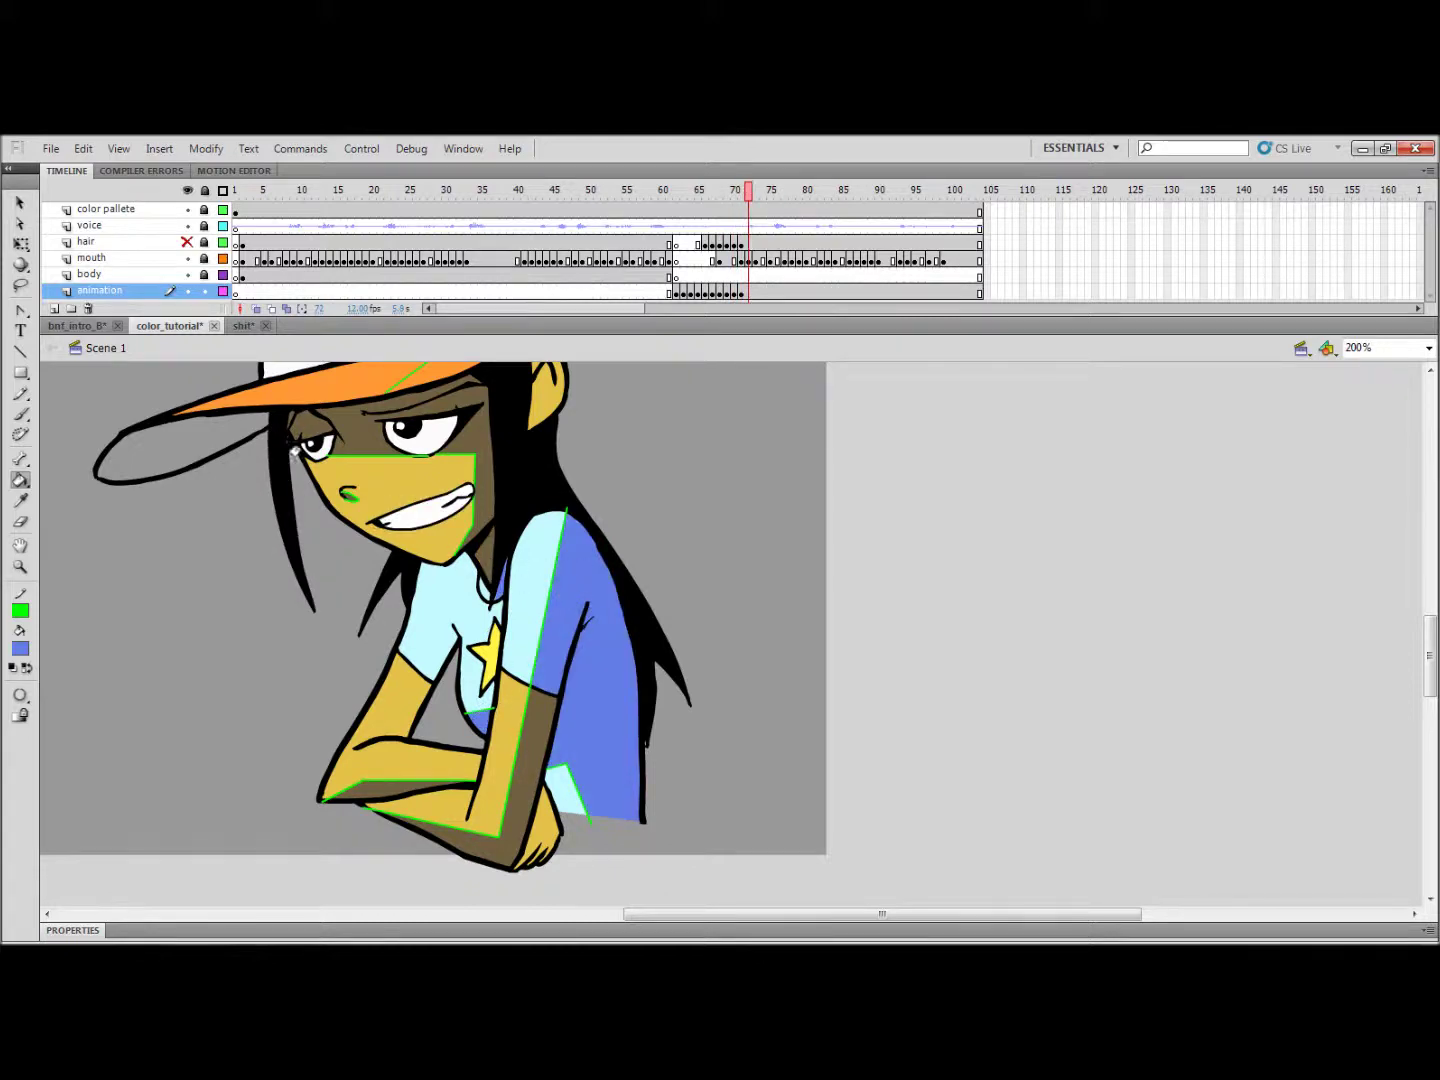
Step: Set the fill color to the dark brown sampled from the underside of the reference character's cap brim
drag(285, 526, 897, 605)
drag(344, 580, 721, 714)
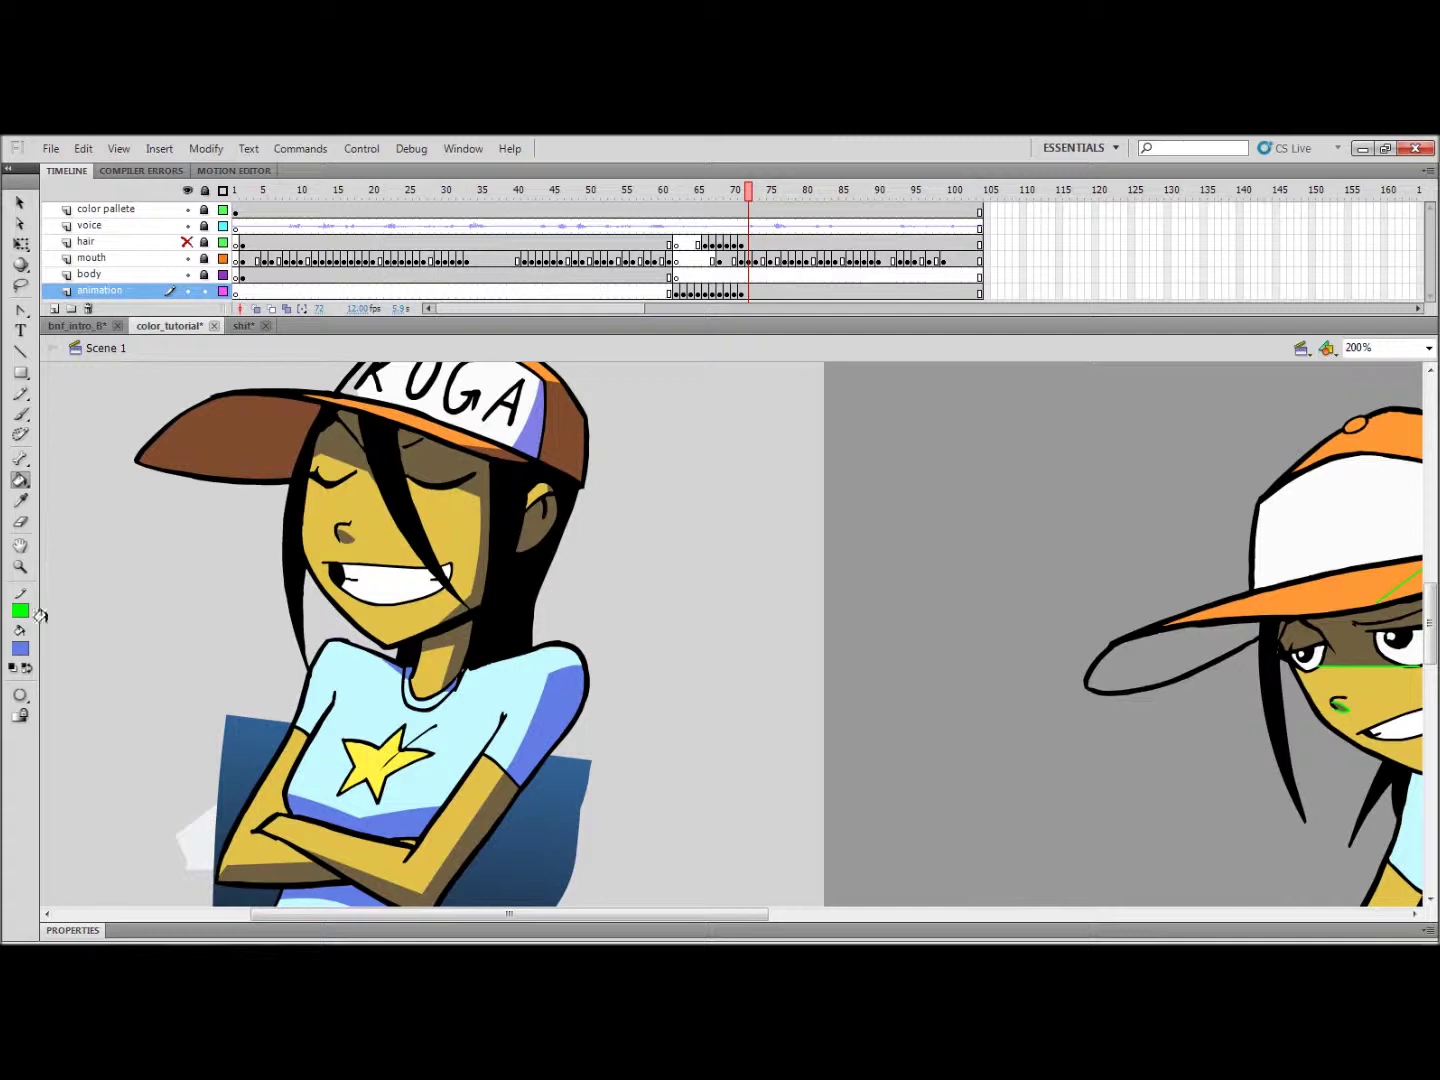
click(21, 648)
click(188, 455)
Step: On frame 2 of the body layer, fill the cap's underbrim, shaded brim edge and back shadow areas with brown
click(243, 190)
drag(1071, 546, 262, 540)
drag(855, 509, 739, 604)
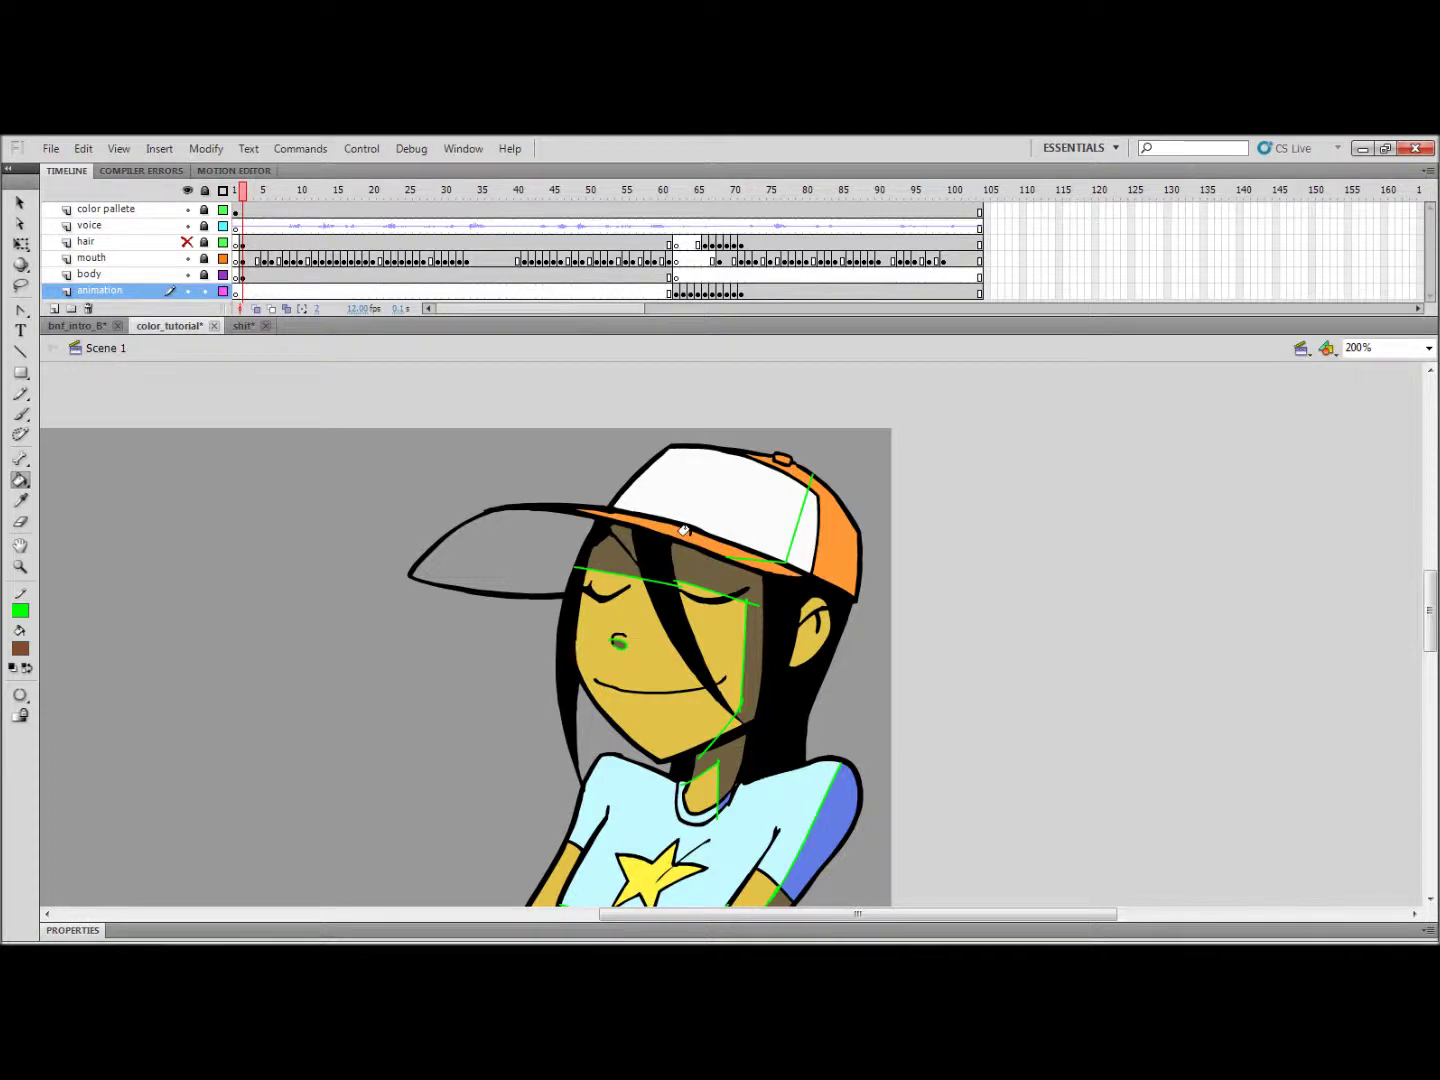
click(152, 275)
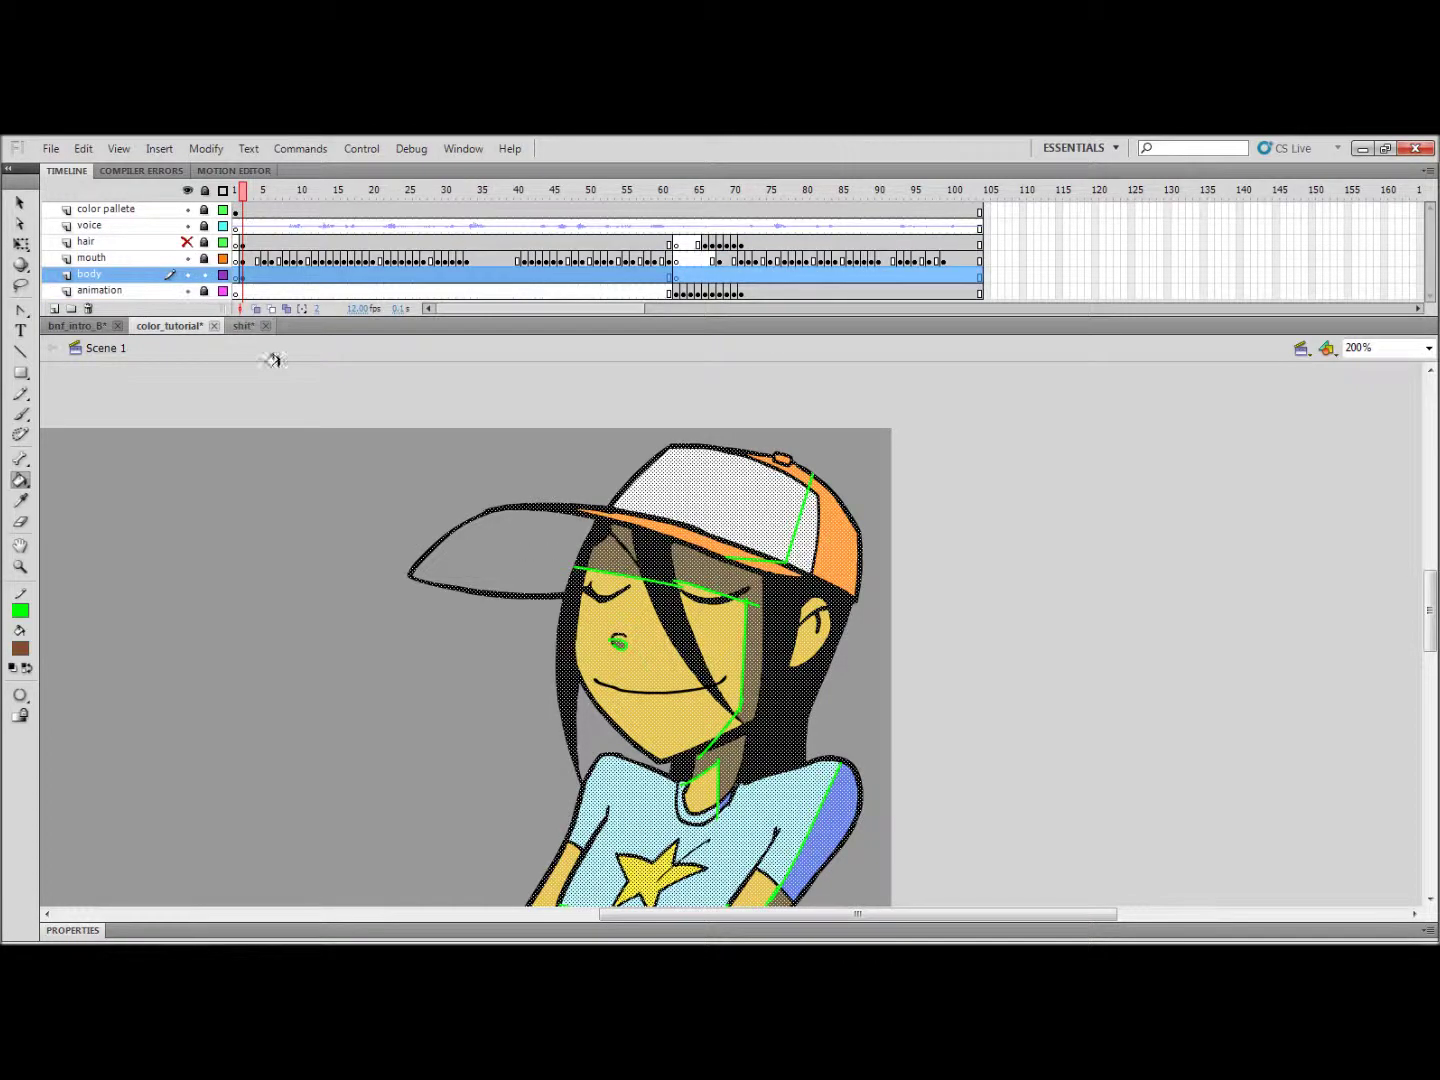
key(v)
click(260, 498)
key(k)
click(498, 570)
scroll(680, 599, right, 2)
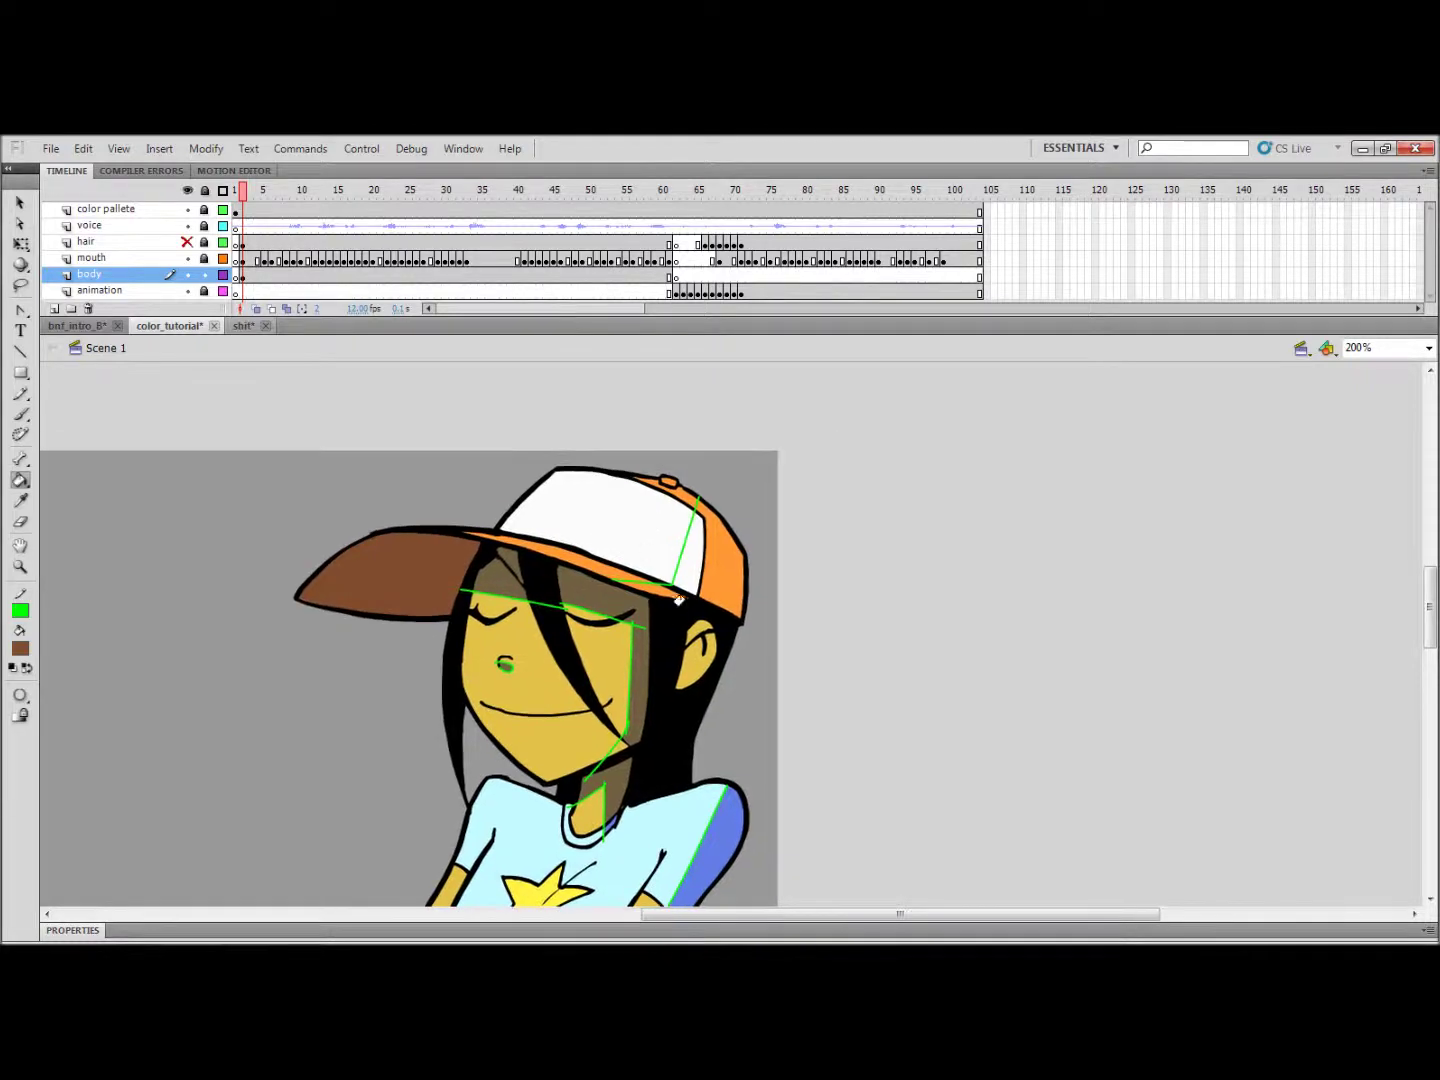
click(654, 589)
click(727, 569)
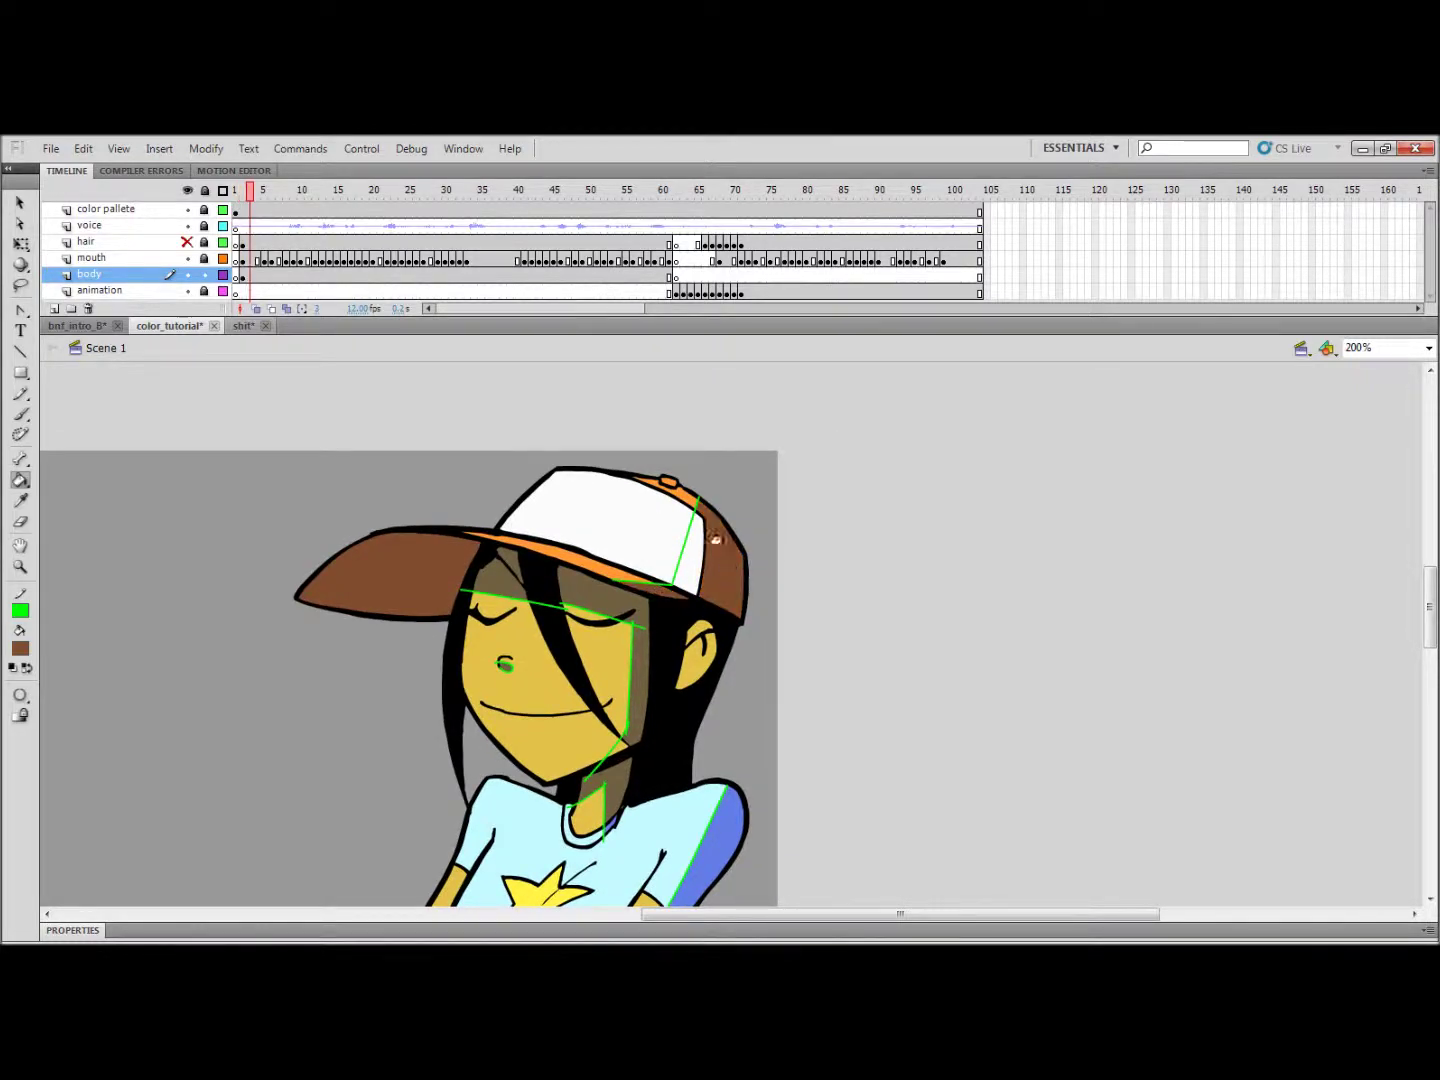
Step: On frame 62 of the animation layer, fill the cap's underbrim and back shadow areas with brown
click(676, 191)
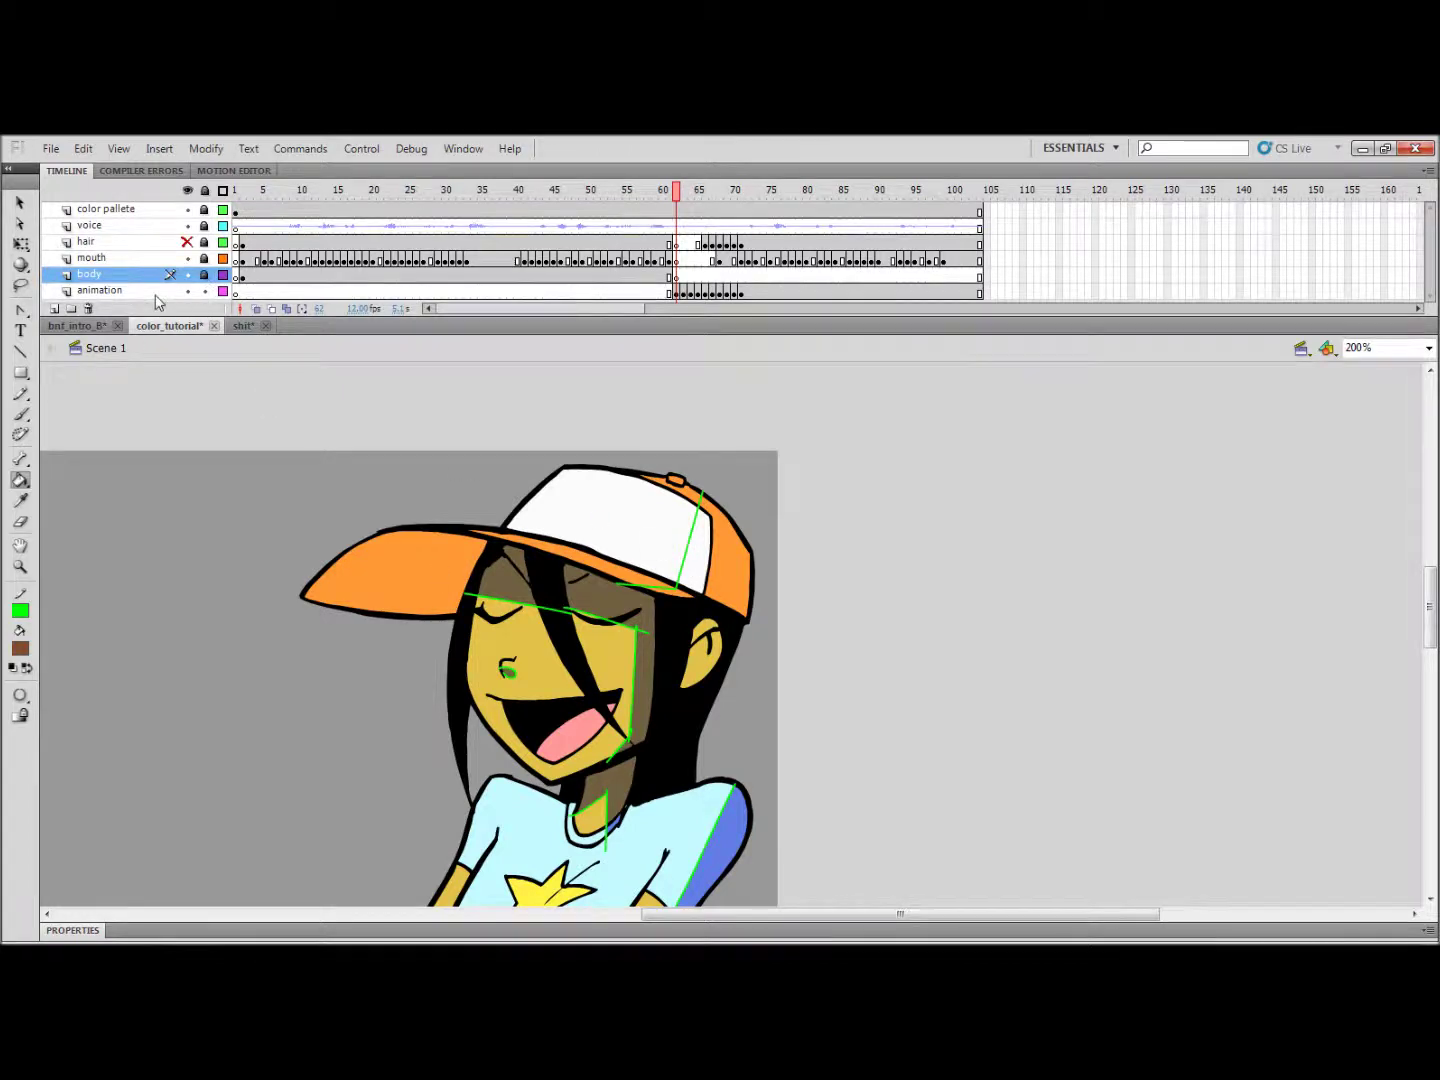
click(155, 291)
key(v)
click(374, 486)
key(k)
click(419, 581)
click(721, 558)
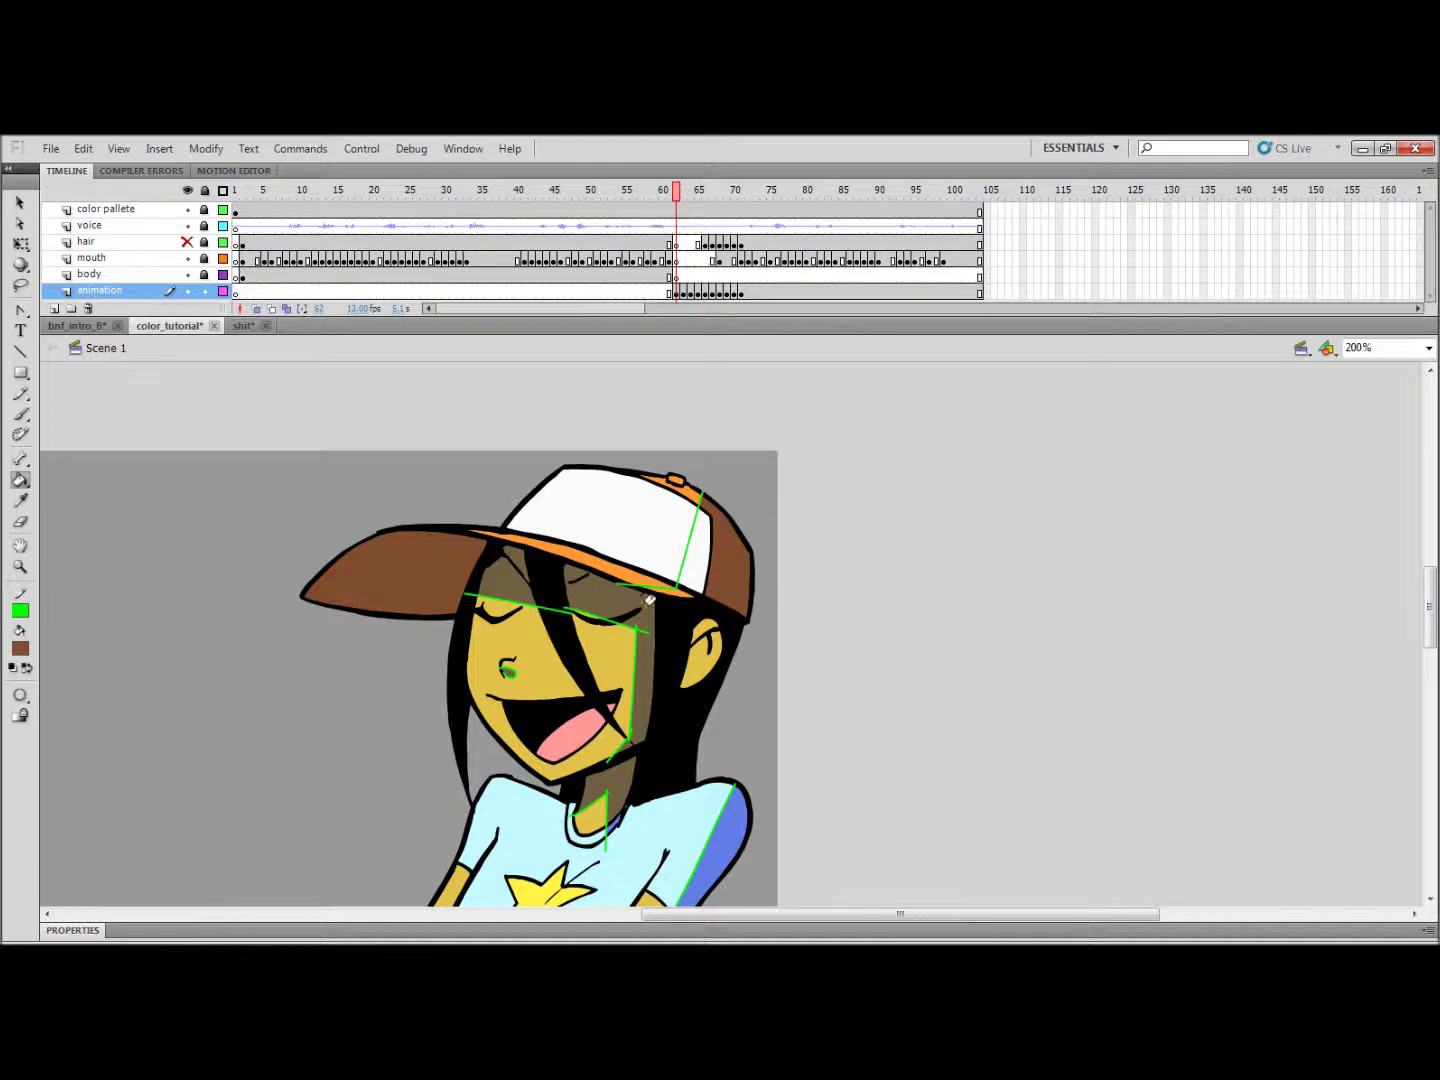
Step: Fill the cap's underbrim, brim edge and back shadow areas with brown on frames 63 and 64
key(.)
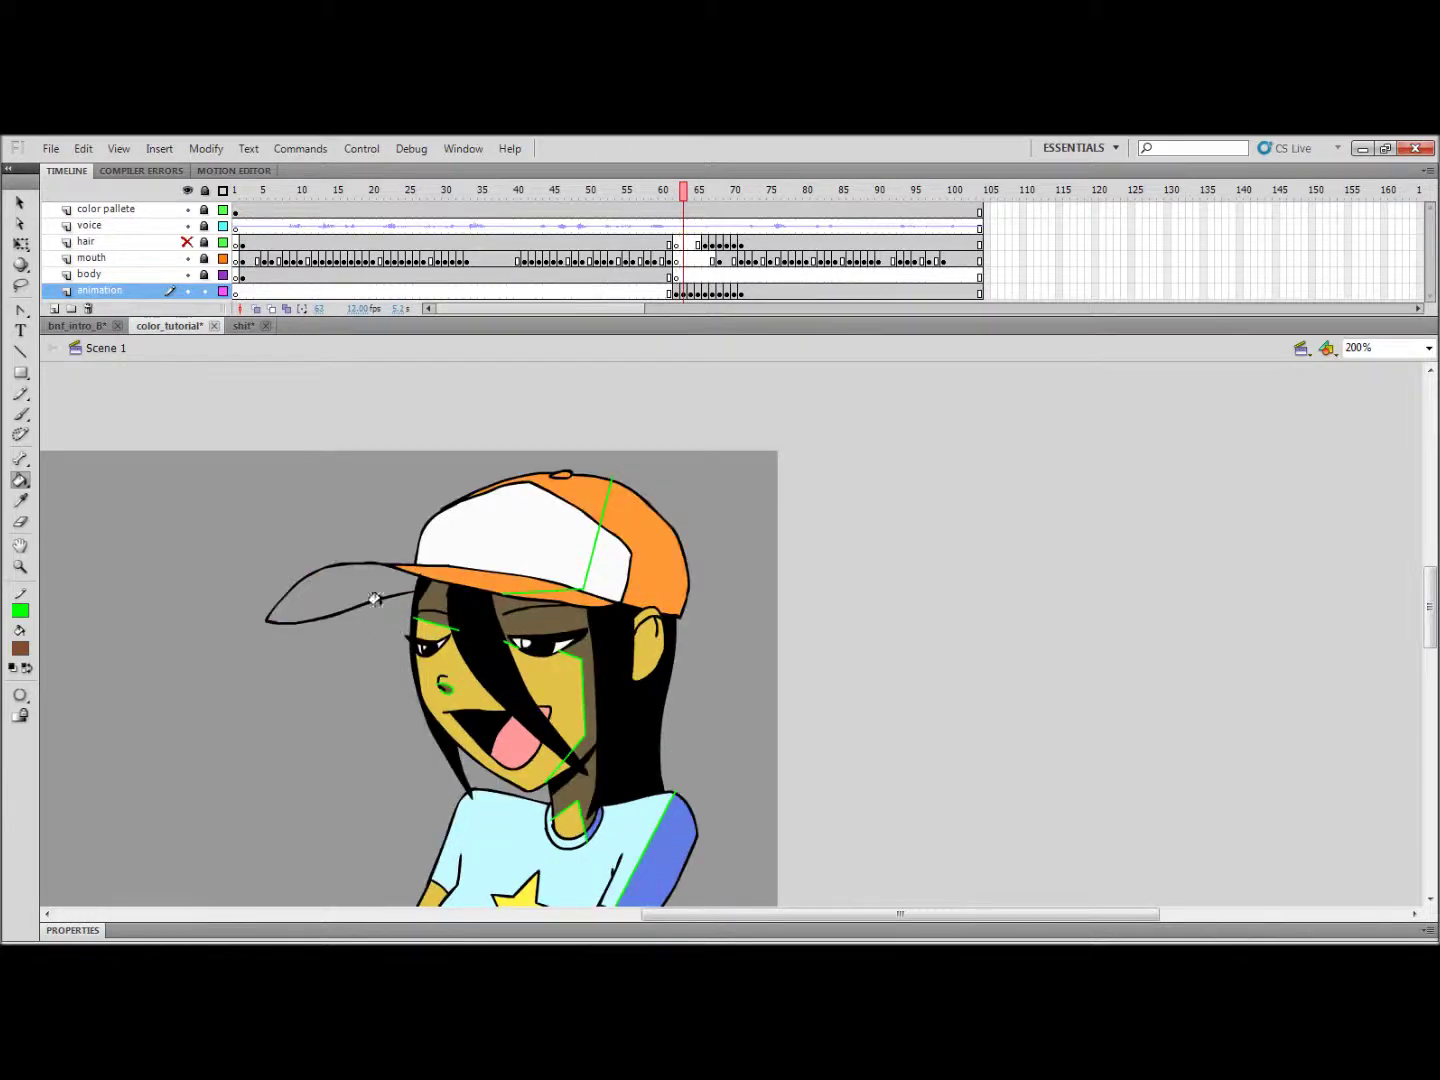
click(380, 600)
click(580, 595)
key(.)
click(575, 548)
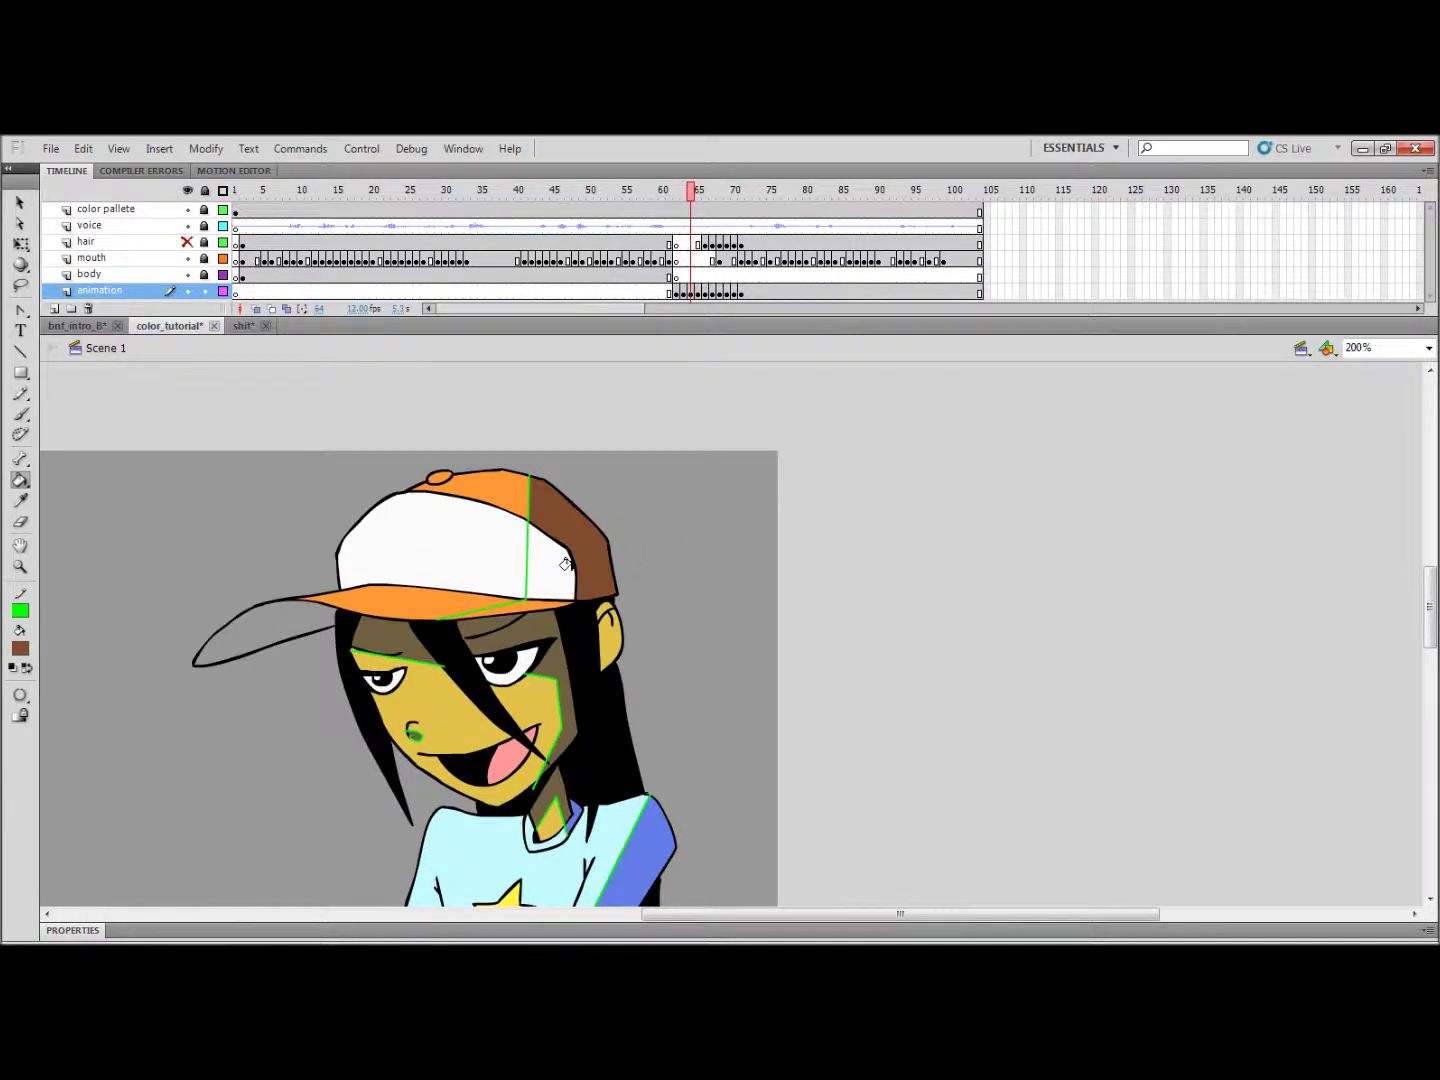
click(294, 617)
Step: Fill the cap's underbrim, brim edge and back shadow areas with brown on frames 65 and 66
key(.)
click(254, 636)
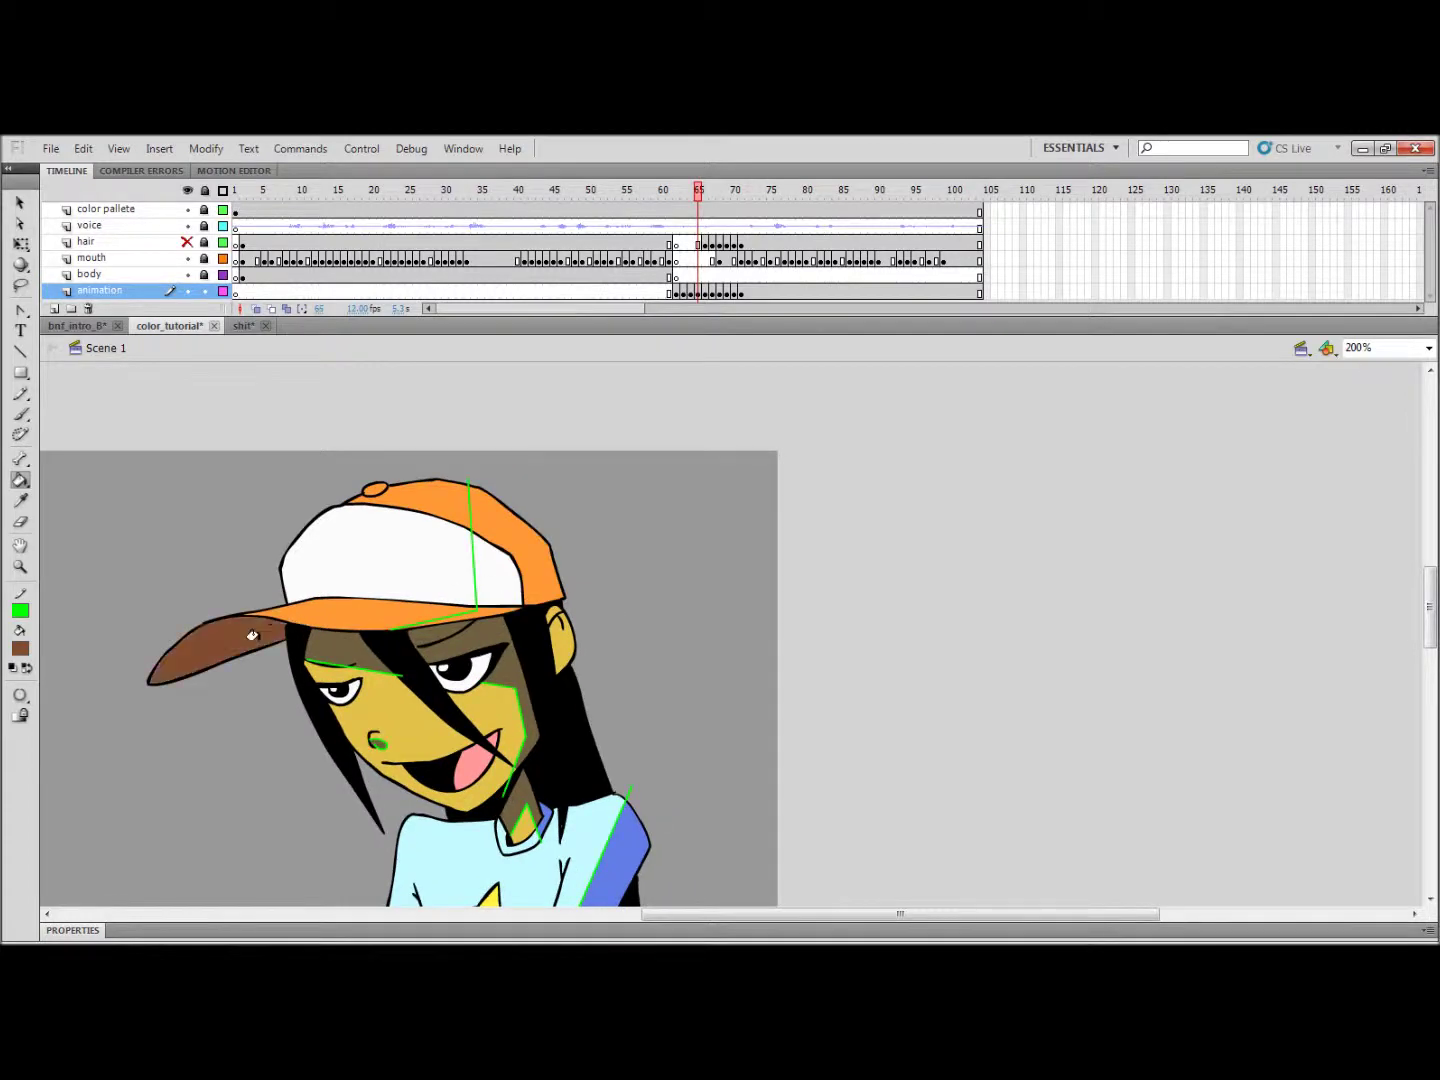
click(481, 608)
click(518, 552)
key(.)
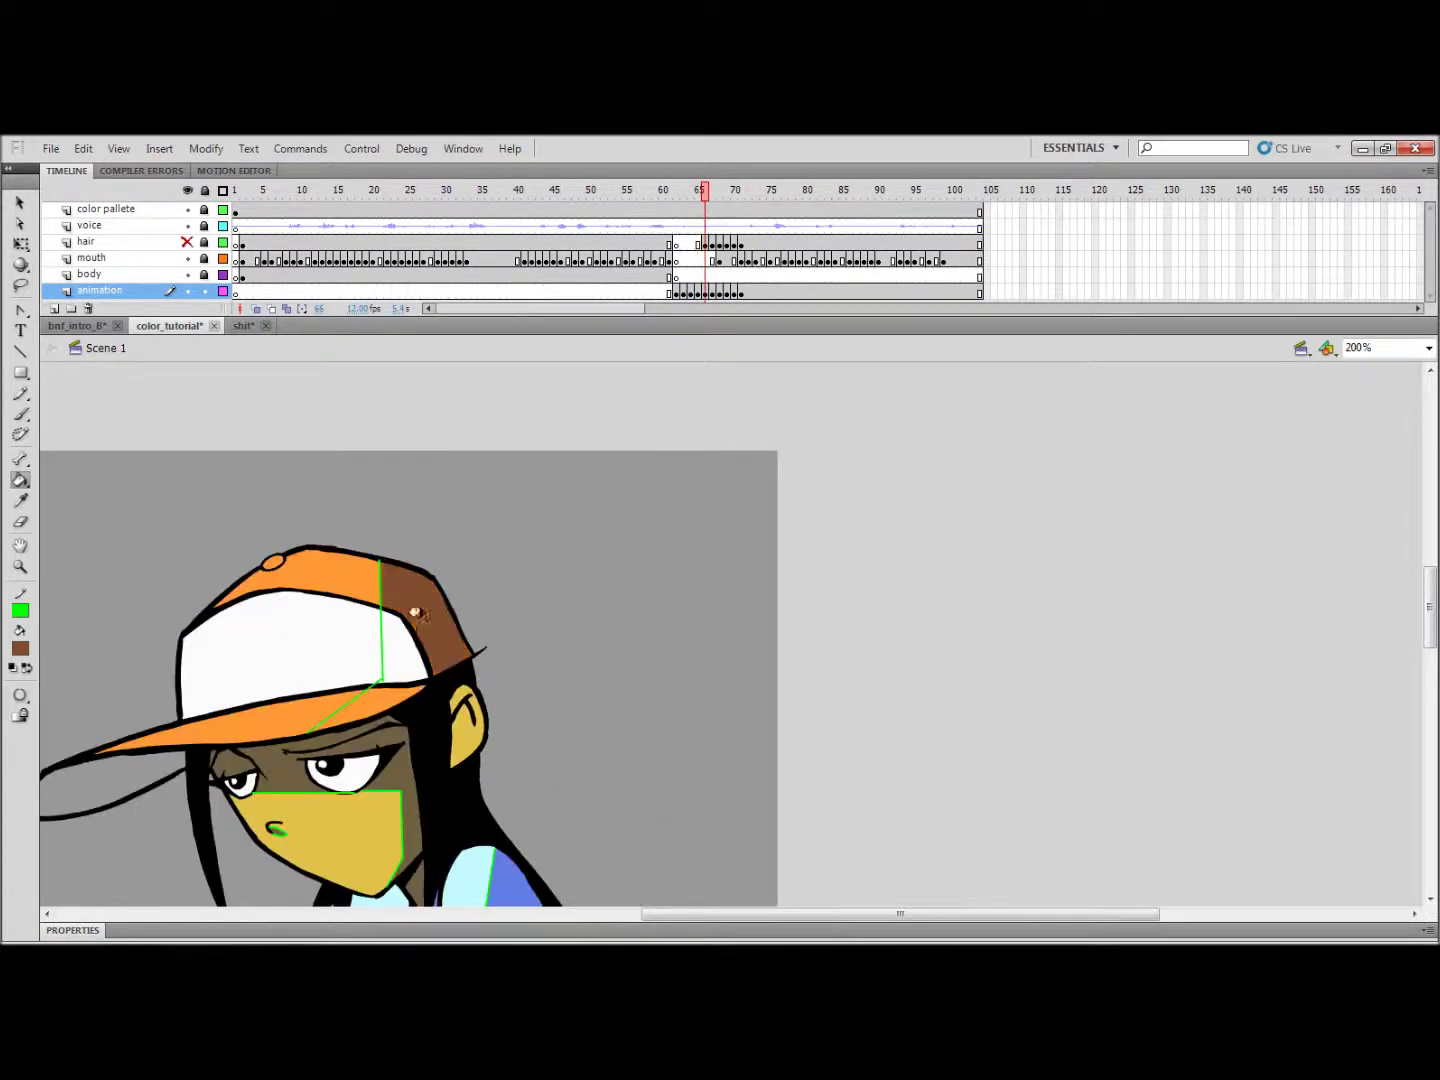
click(415, 612)
drag(363, 734, 523, 567)
click(531, 532)
Step: Fill the cap's underbrim, brim edge and back shadow areas with brown on frames 67 and 68
key(.)
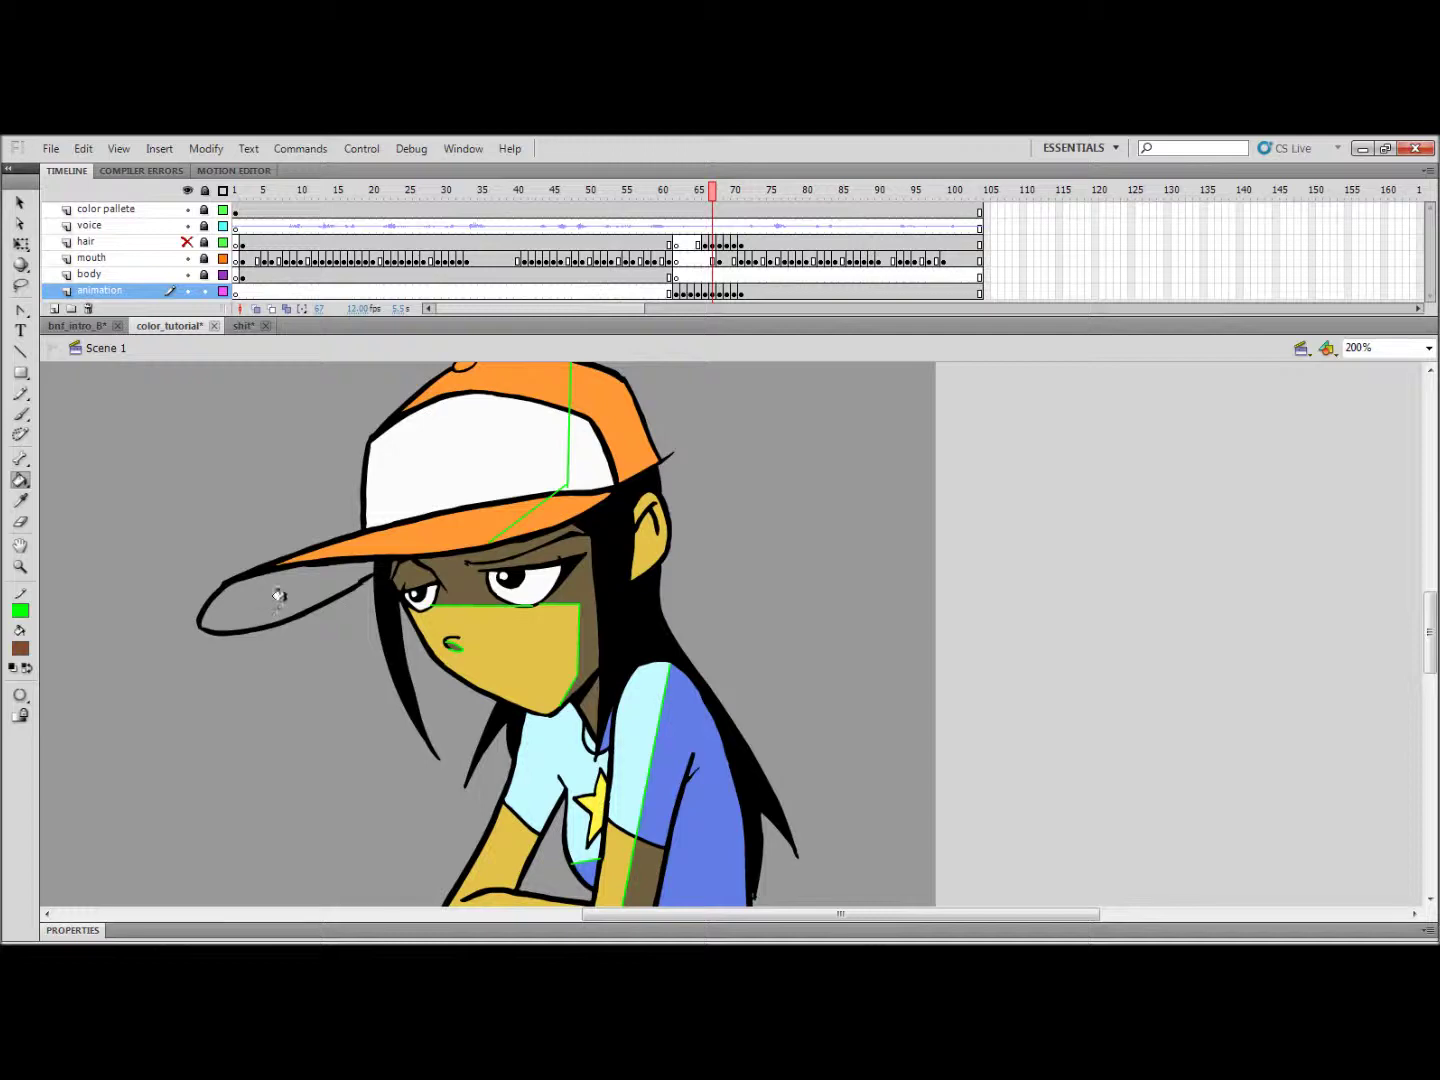
click(278, 596)
click(554, 510)
key(.)
click(615, 430)
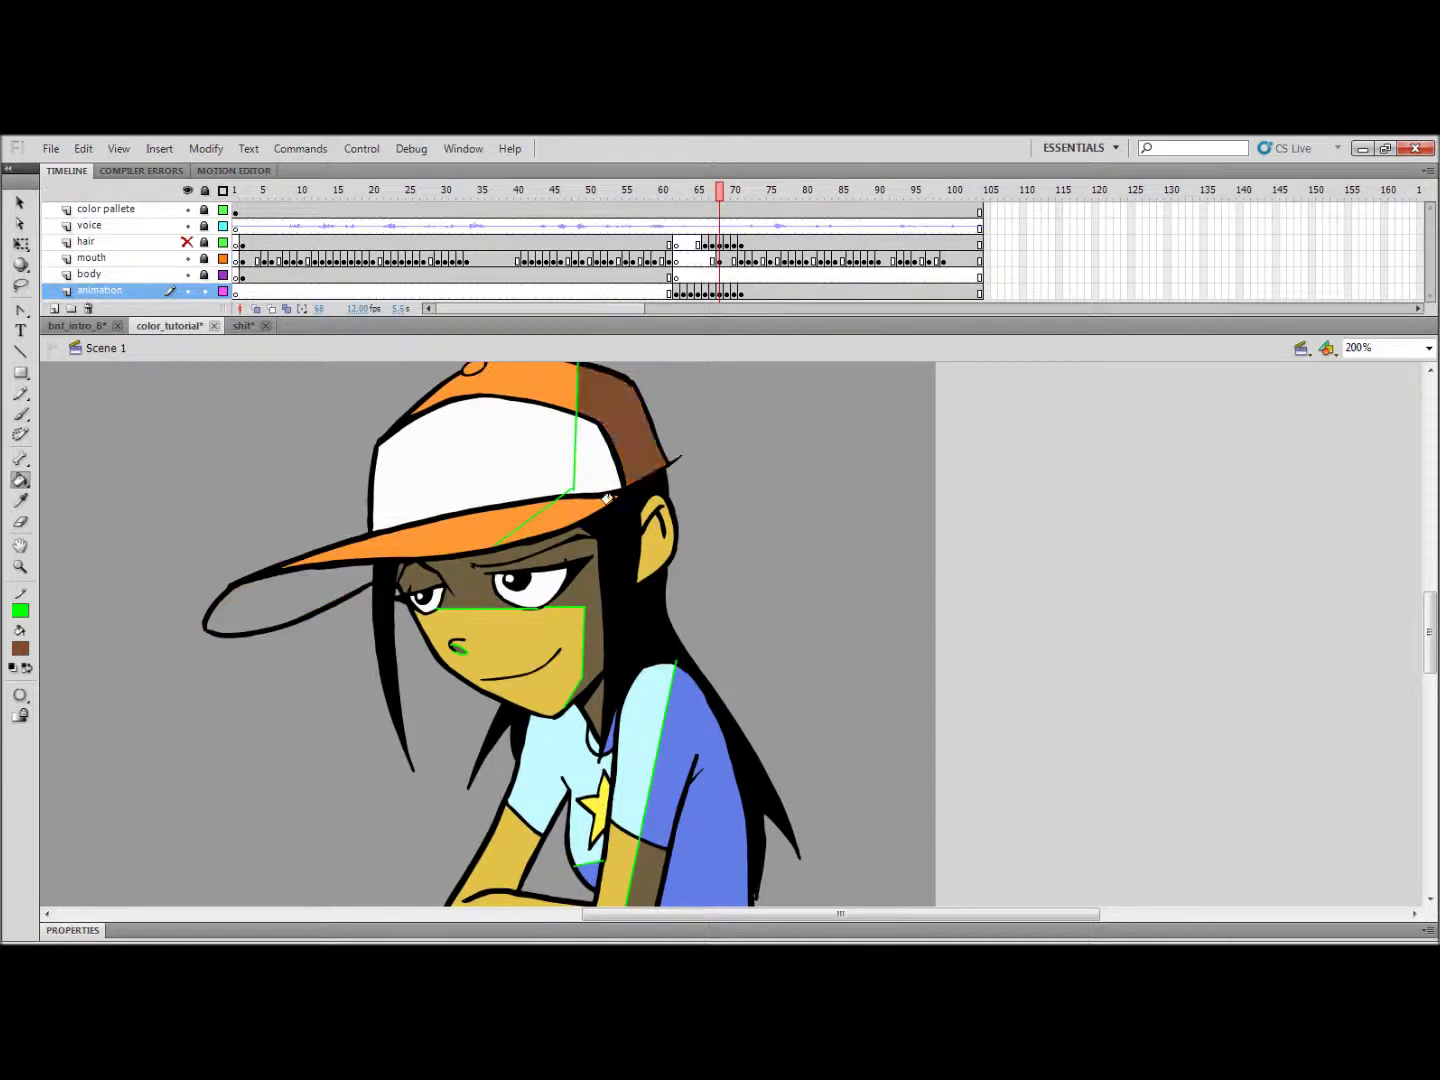
click(605, 499)
click(321, 584)
Step: Fill the cap's underbrim, brim edge and back shadow areas with brown on frames 69 and 70
key(.)
click(304, 589)
click(554, 522)
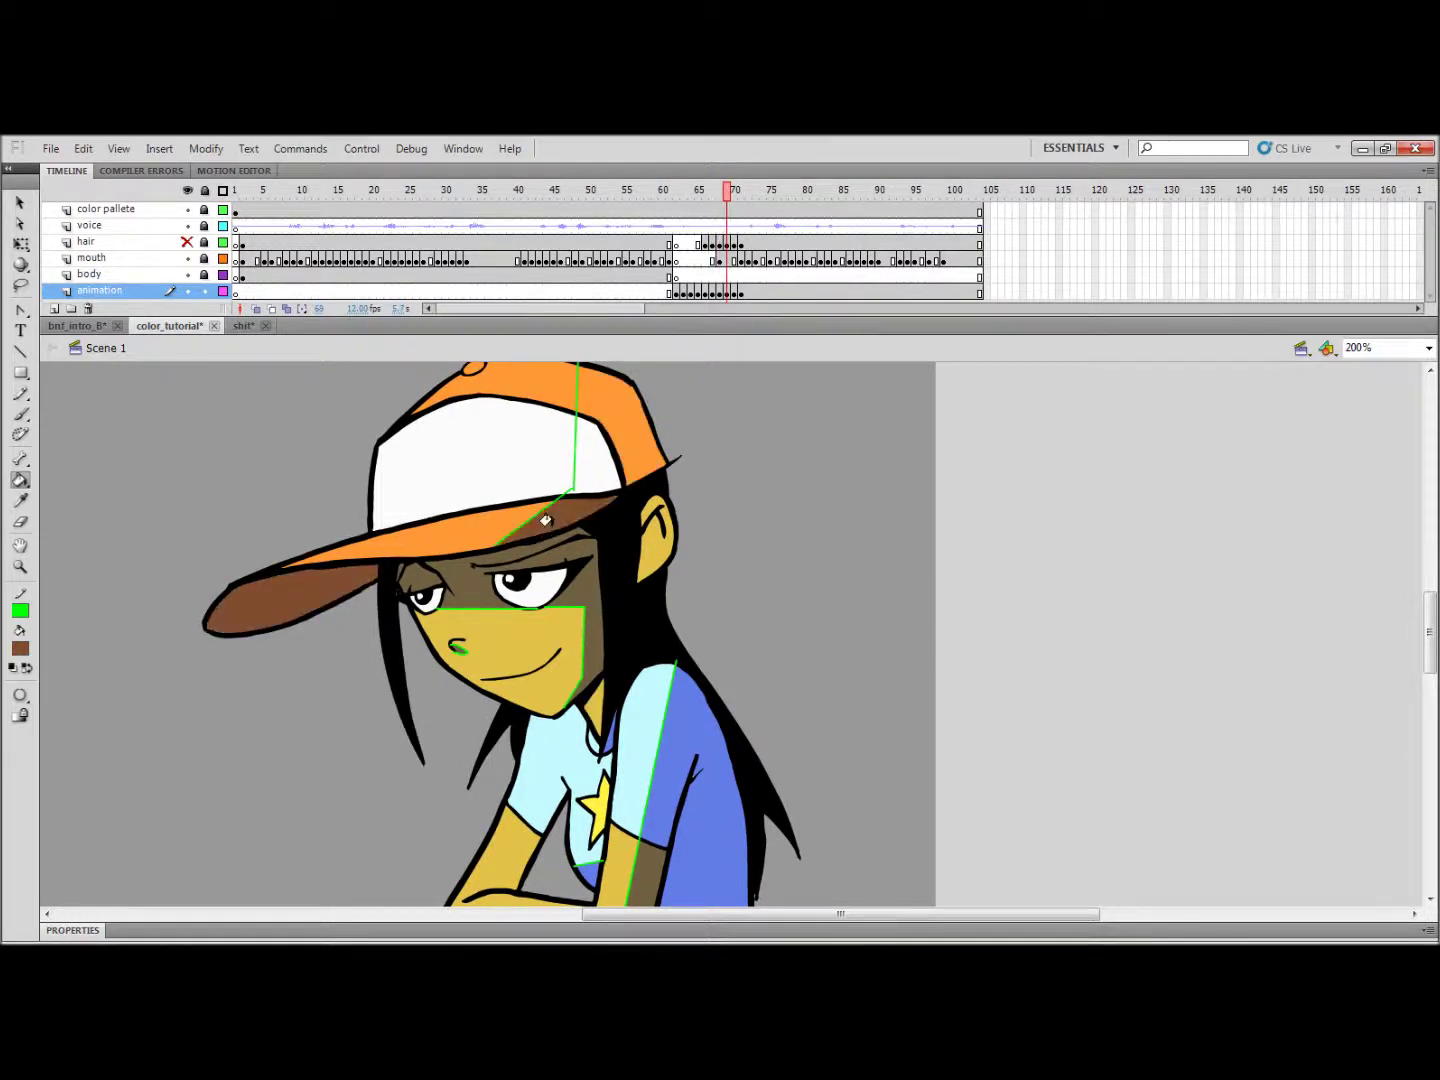
click(616, 422)
key(.)
click(616, 415)
click(569, 508)
click(285, 595)
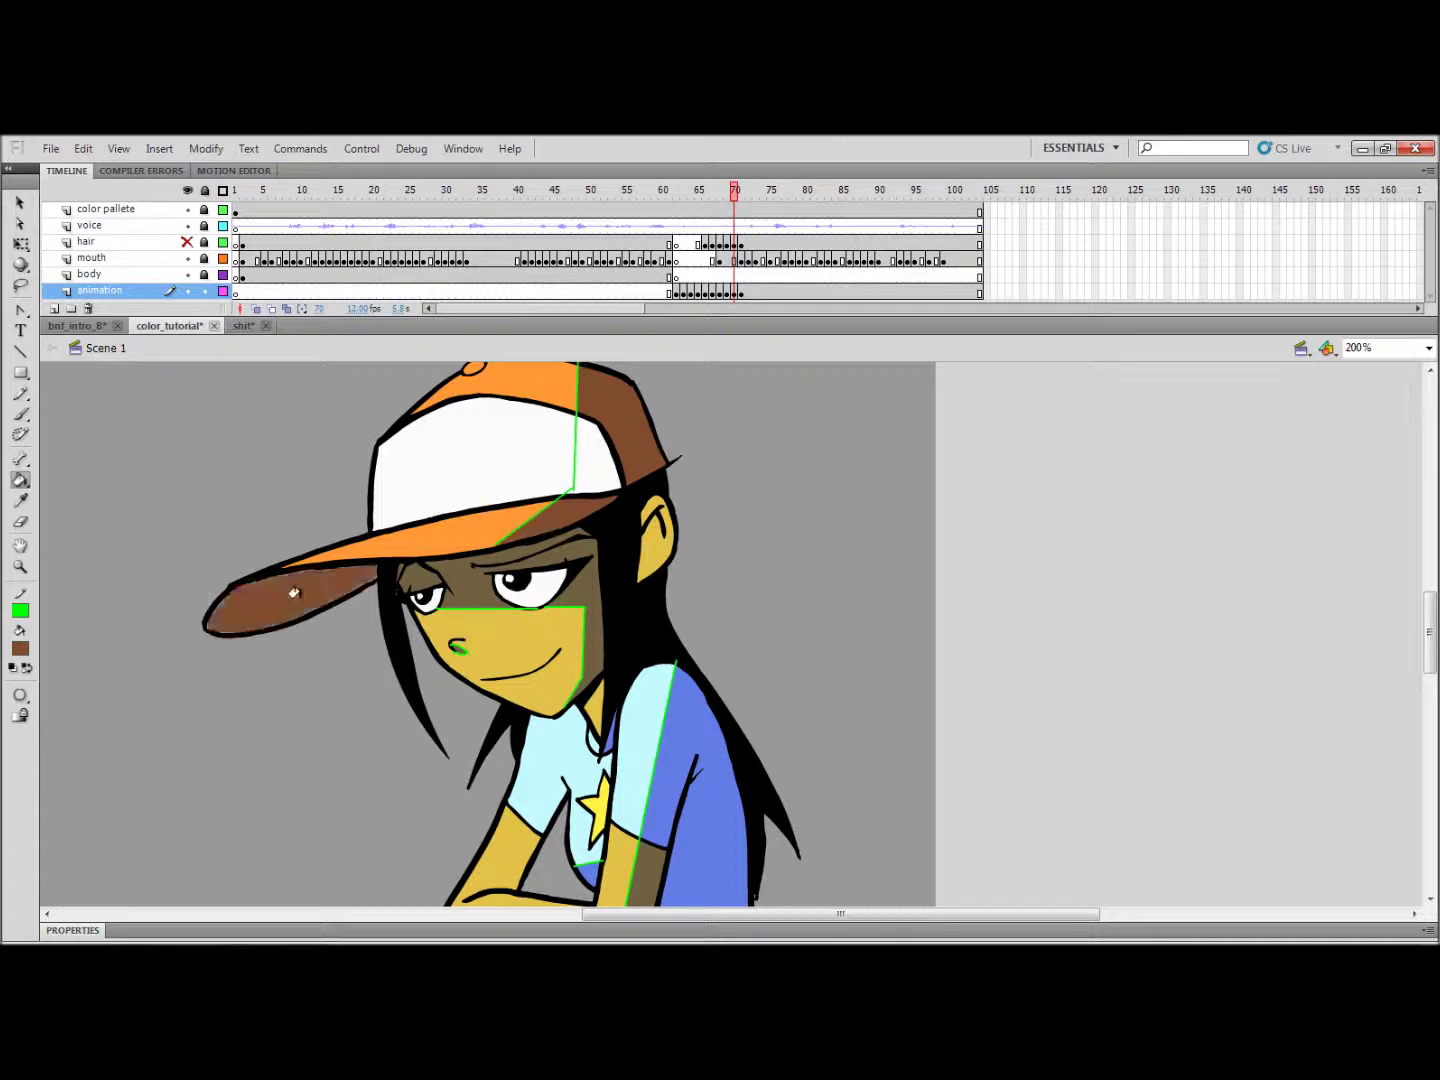
Step: Advance to frame 71 and fill the cap's underbrim, brim edge and back shadow areas with brown
key(.)
click(290, 592)
click(542, 517)
click(585, 462)
key(.)
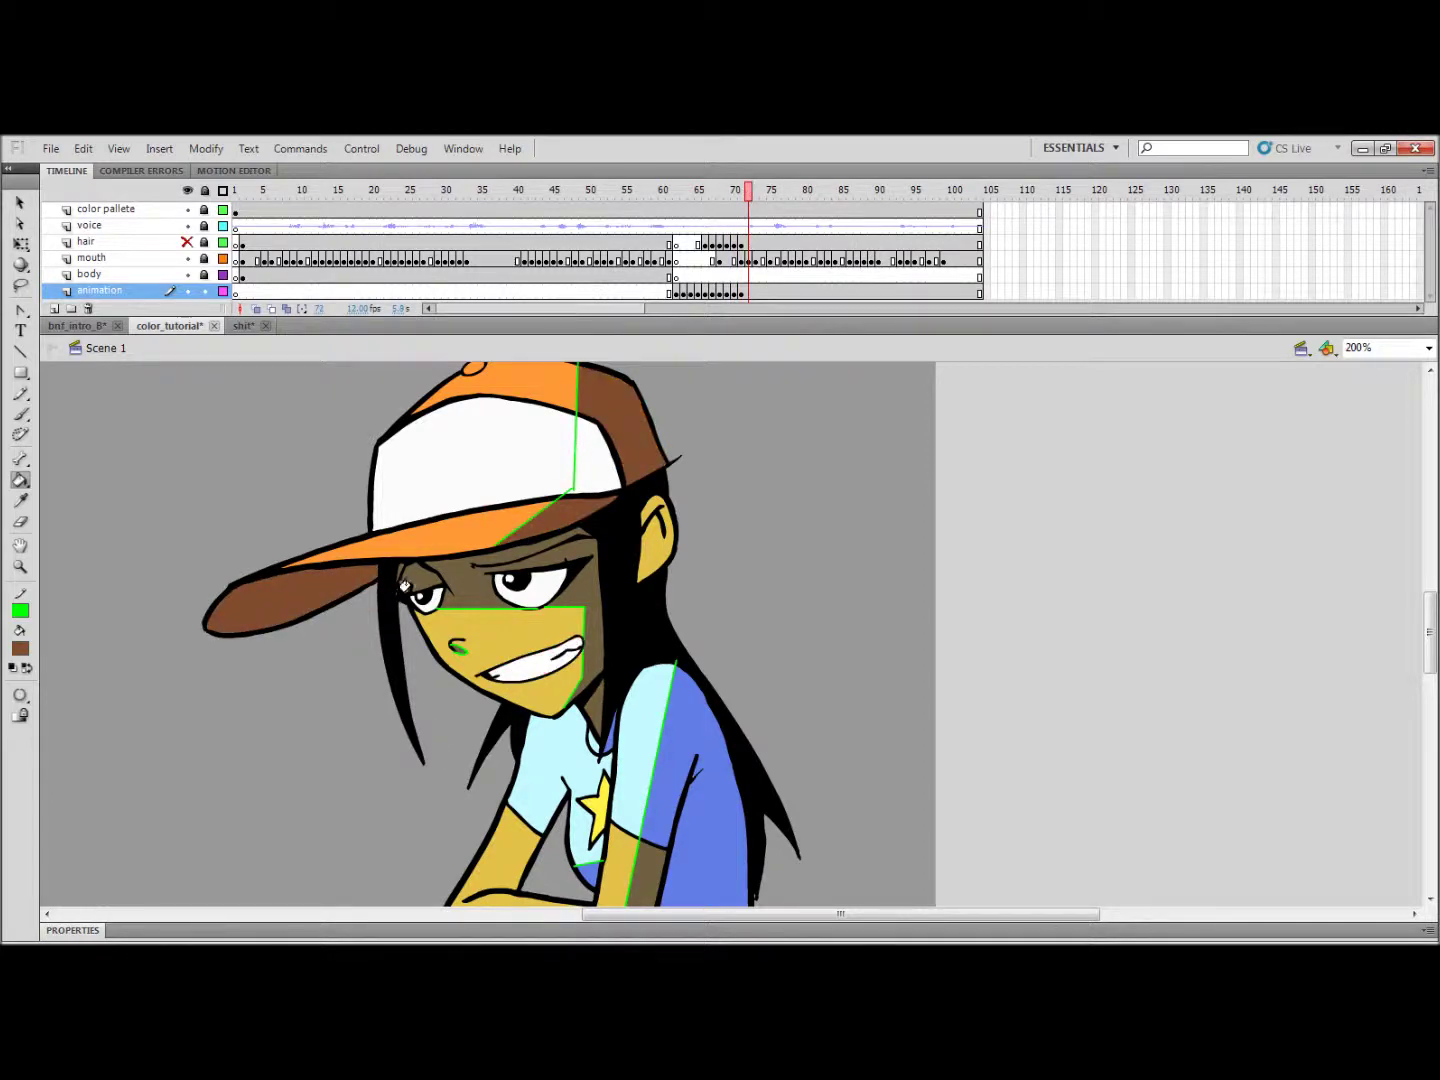
Step: Set the fill color to the lavender sampled from the shadow on the reference cap's white front panel
mouse_move(210, 577)
mouse_down()
mouse_move(700, 508)
mouse_move(903, 636)
mouse_up()
click(22, 651)
click(350, 424)
Step: Return to frame 2 and make the body layer active with none of its artwork selected
click(243, 191)
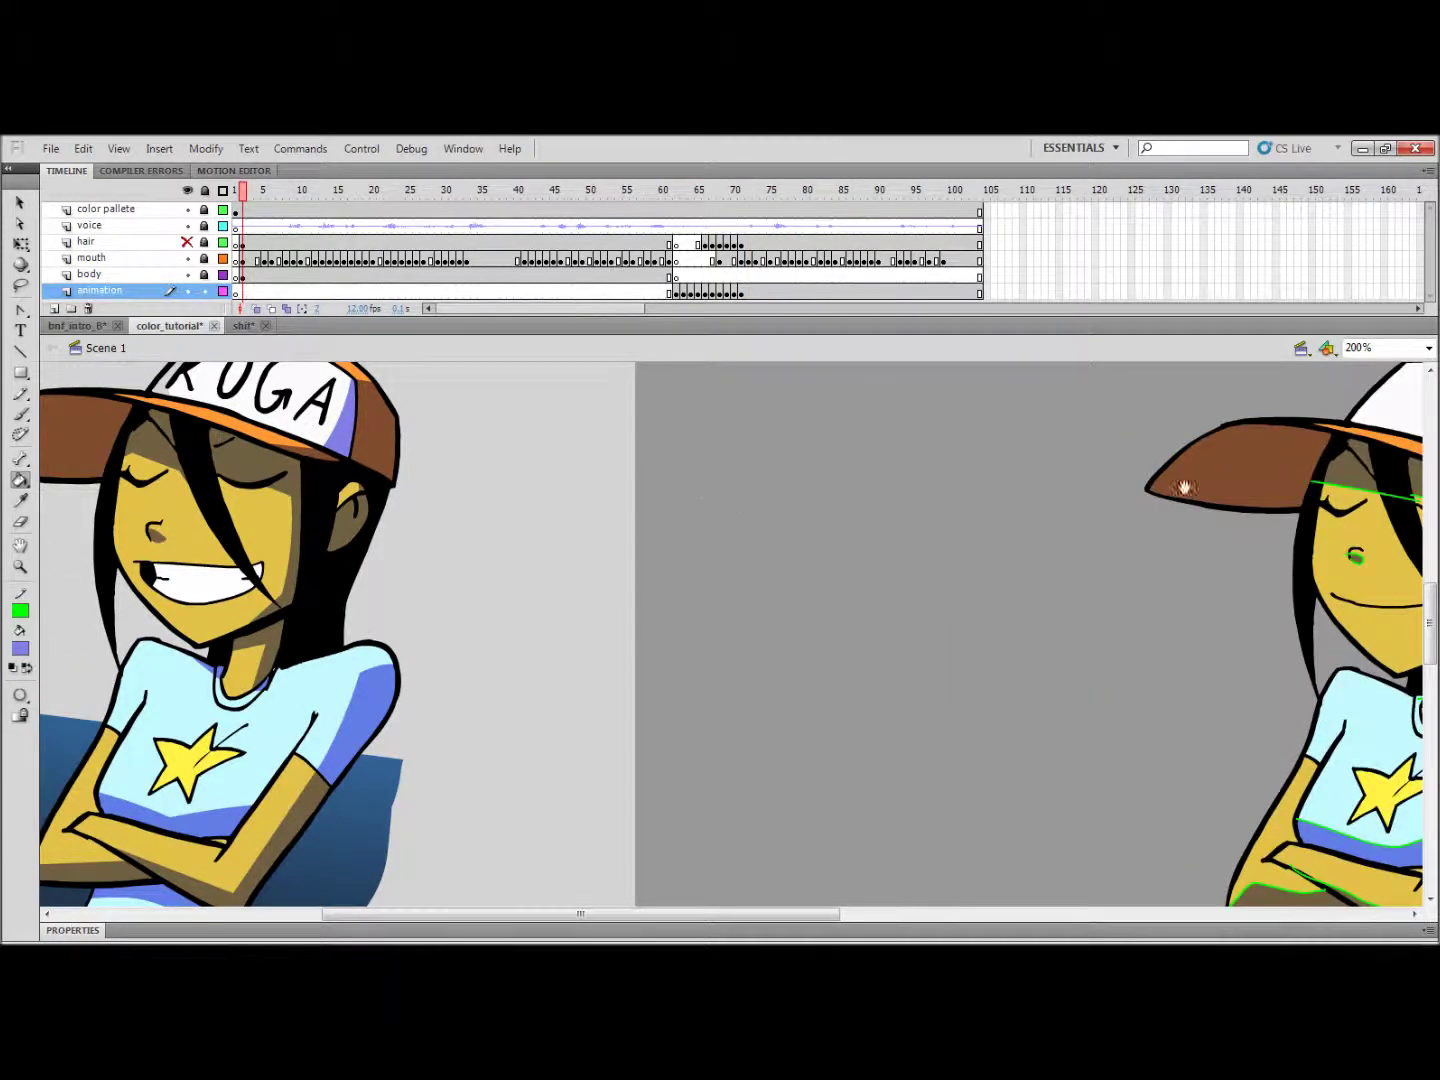
drag(1183, 488, 433, 543)
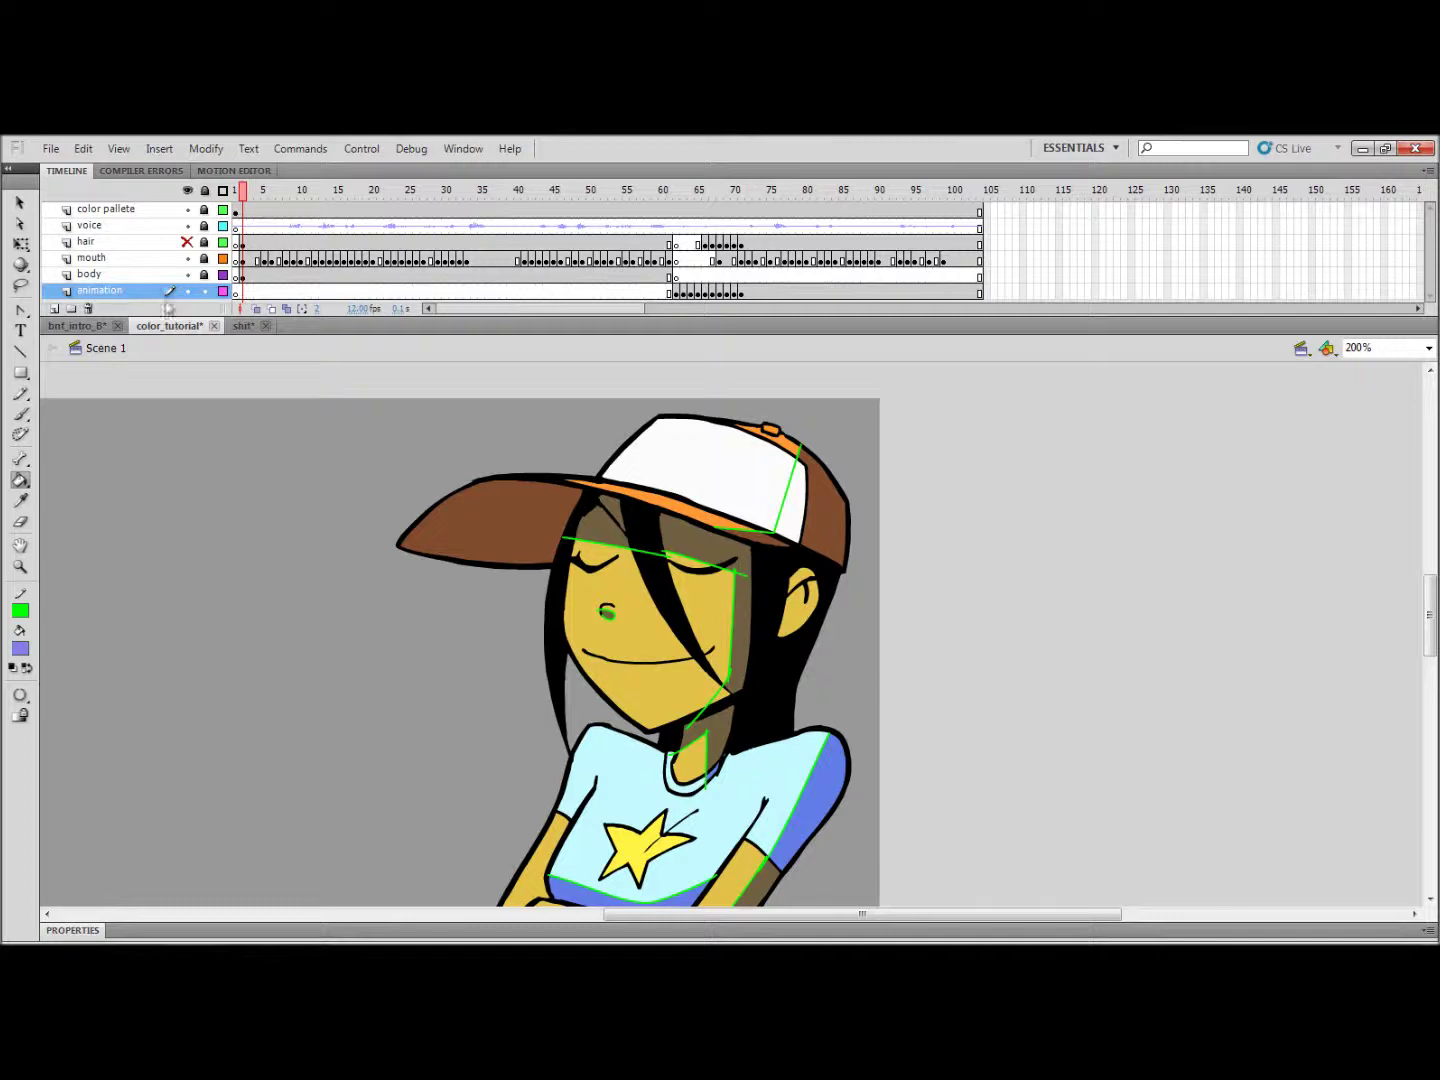
click(167, 275)
key(v)
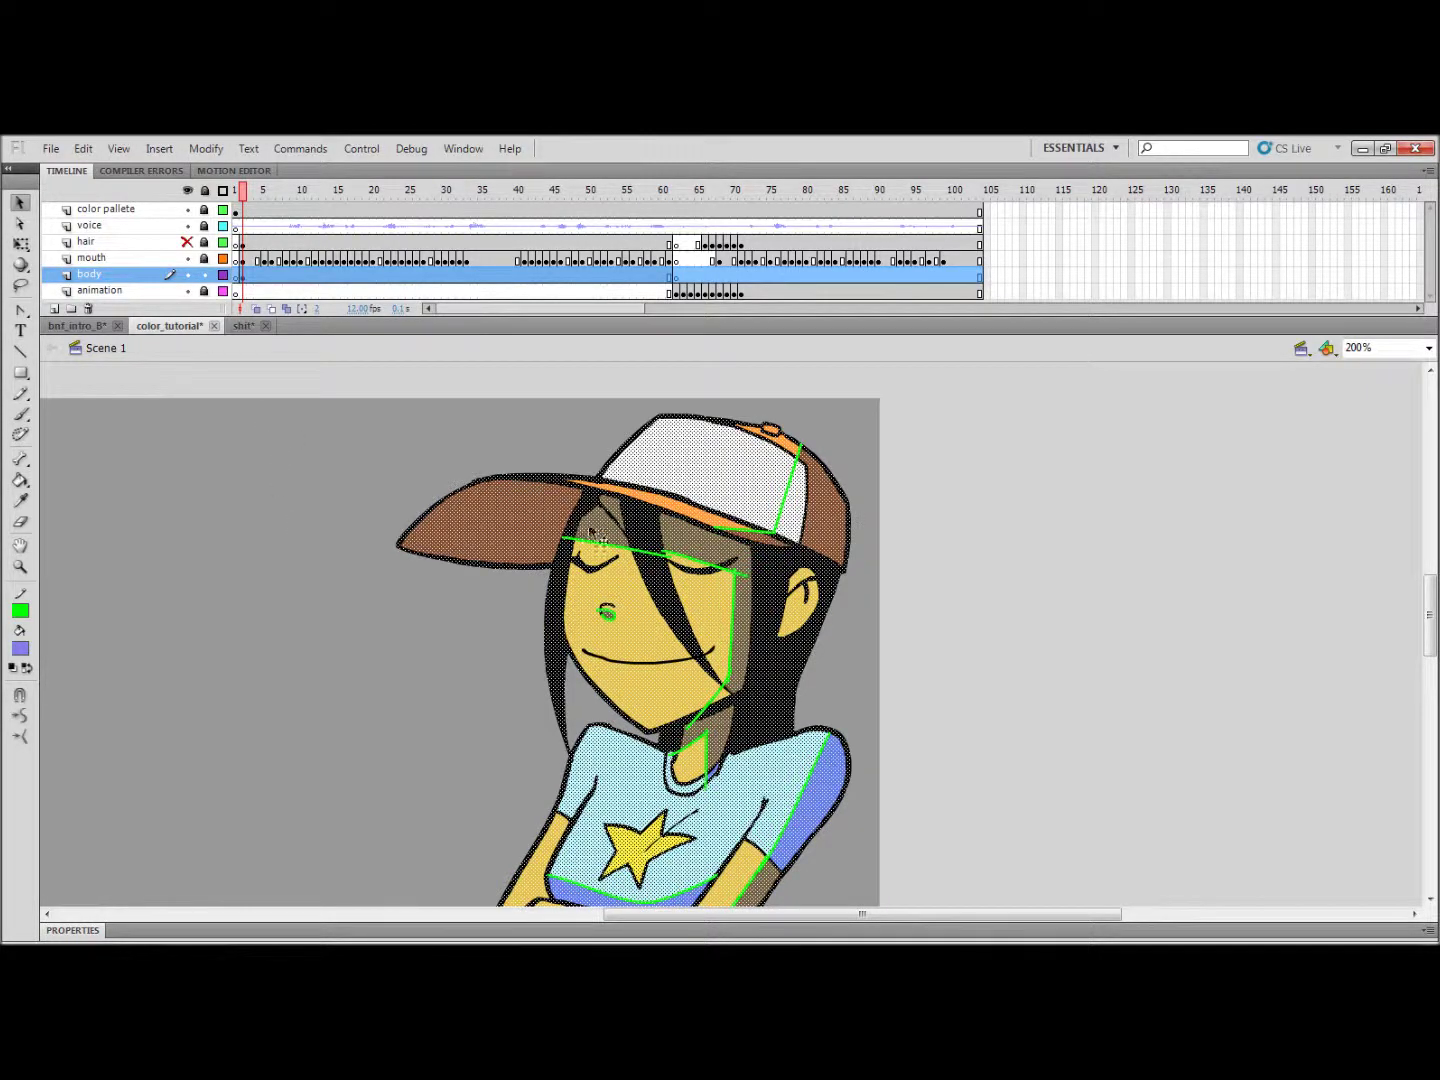
click(926, 491)
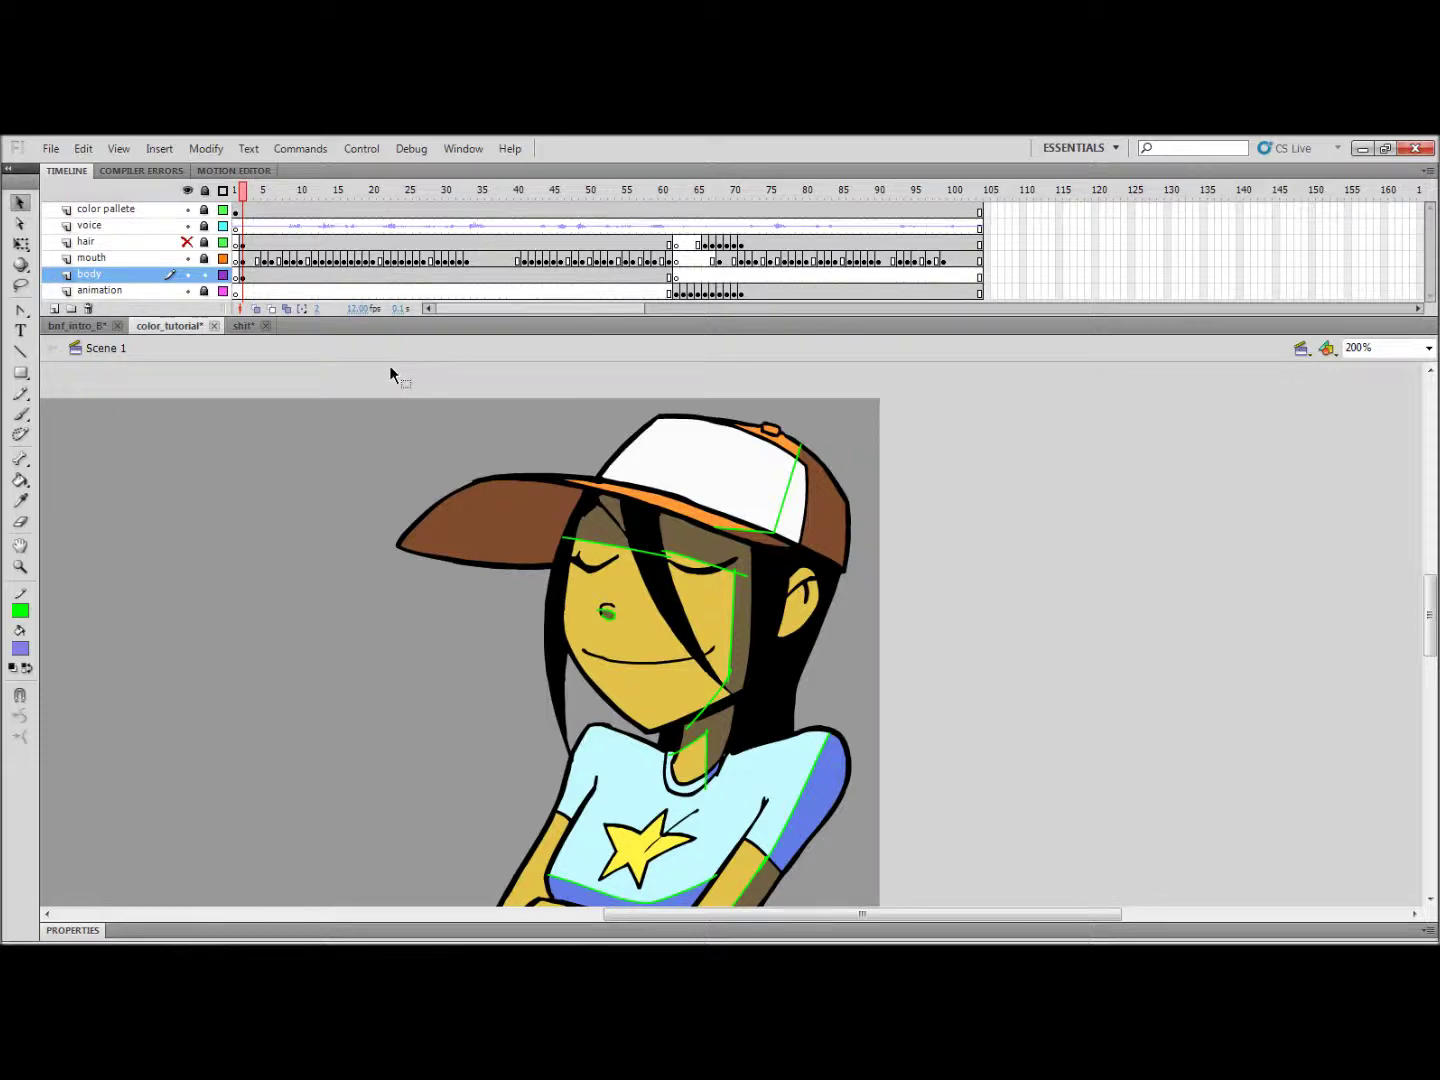
Step: Try filling the cap's front panel shadow with all the body layer's artwork selected, and undo the fill
click(116, 278)
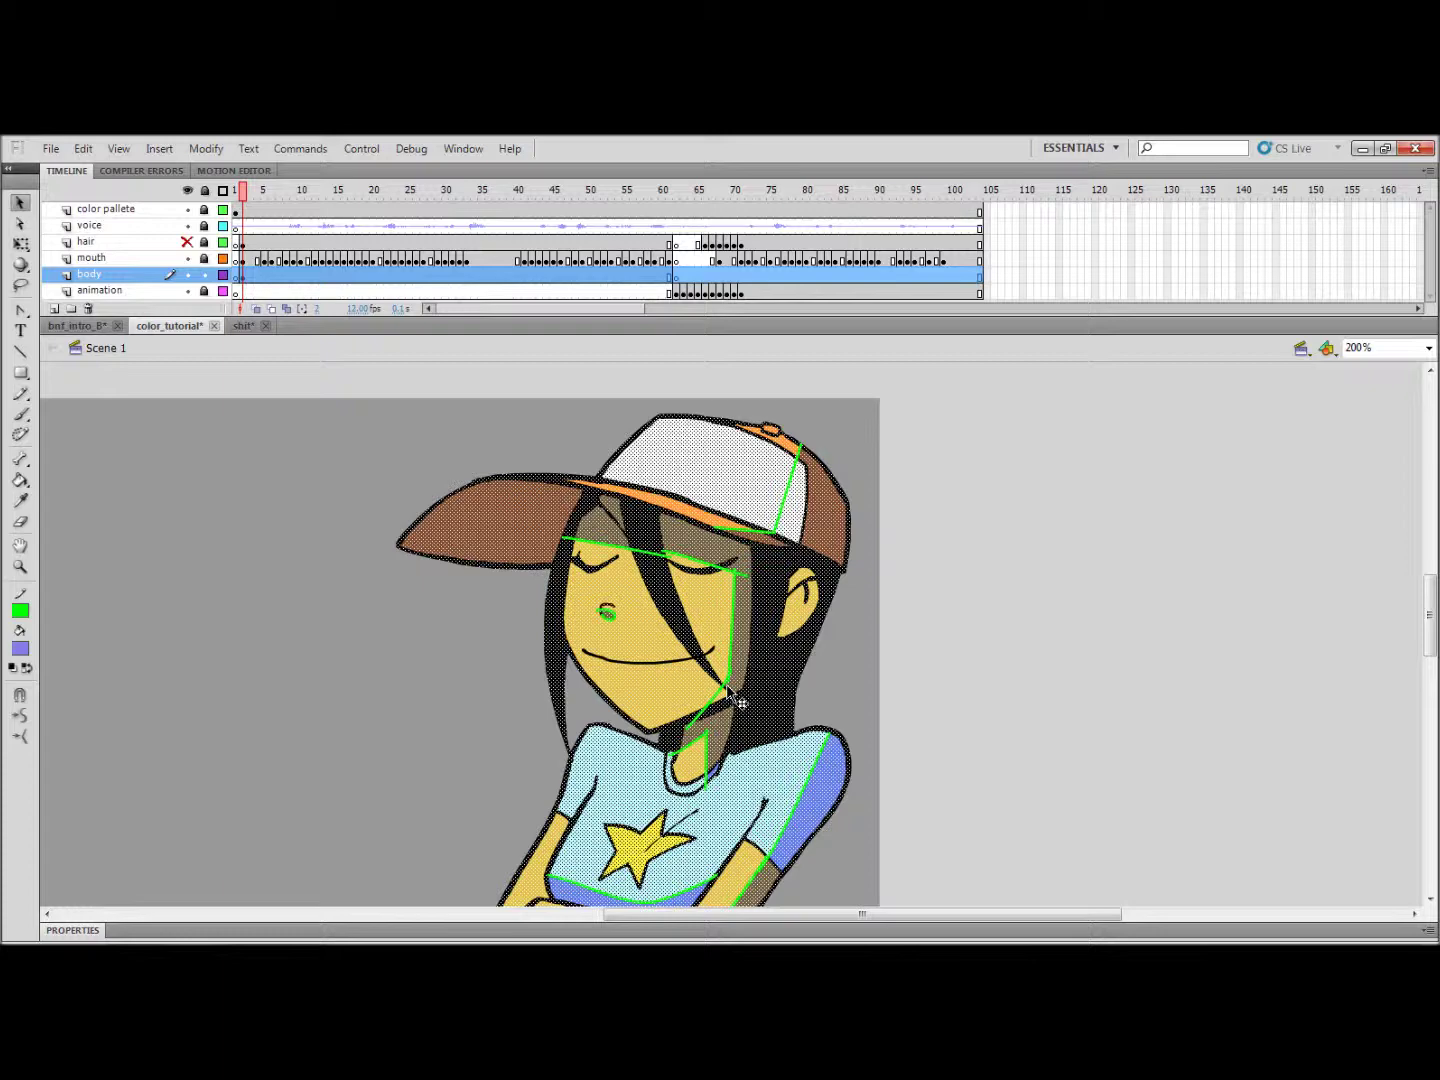
key(k)
click(783, 510)
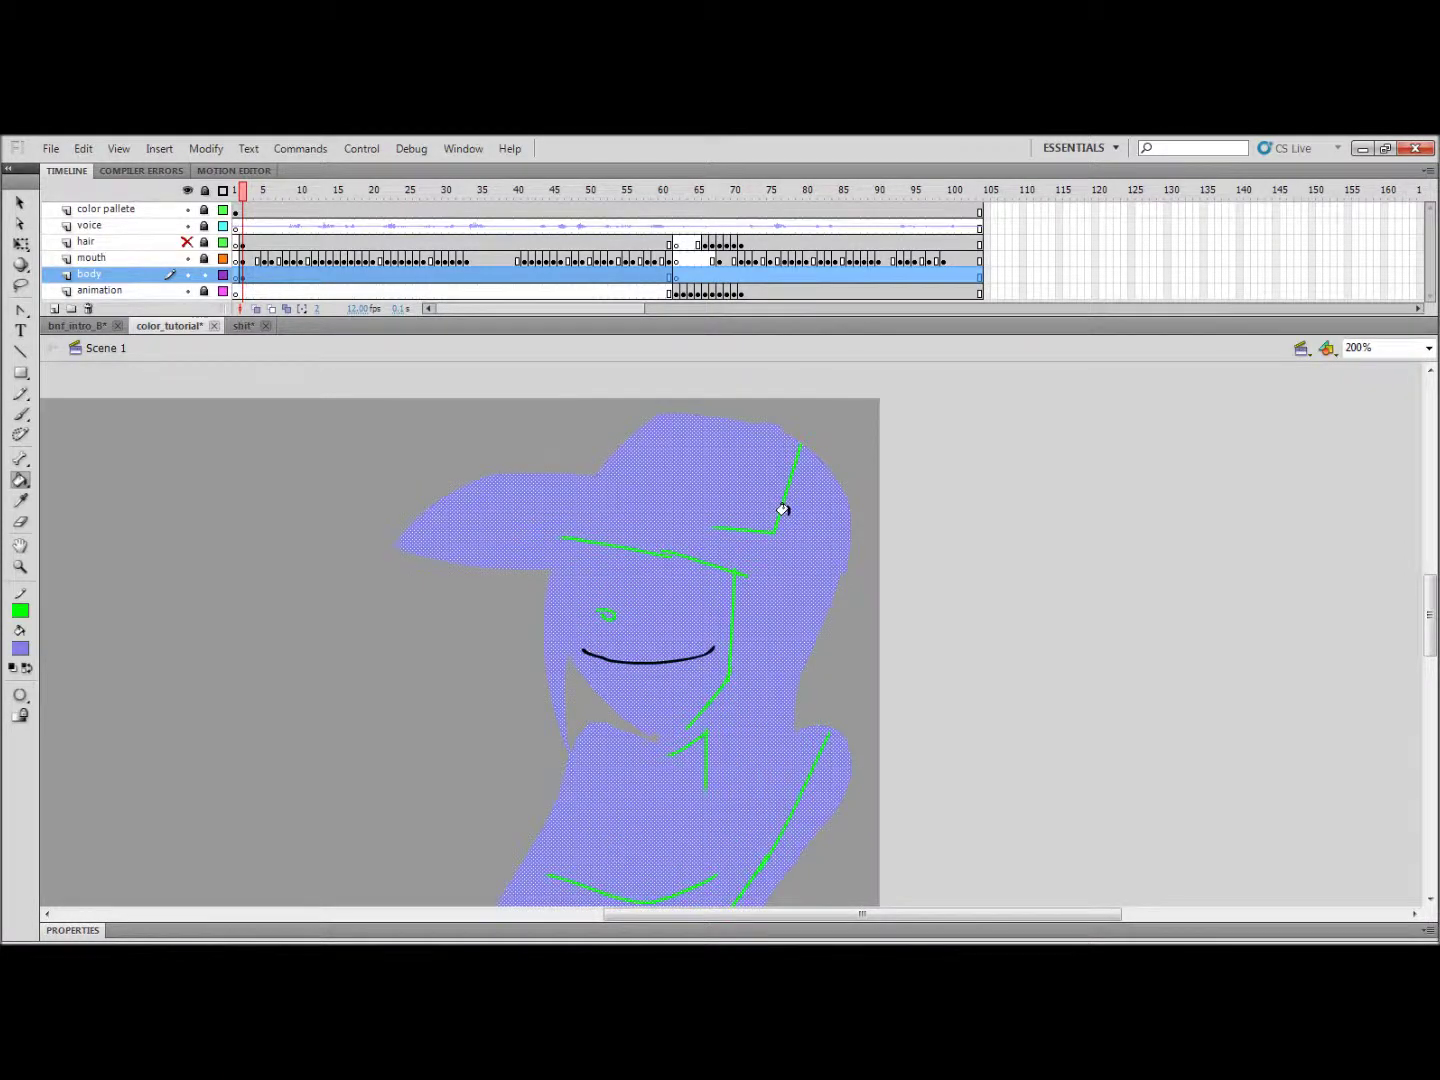
key(ctrl+z)
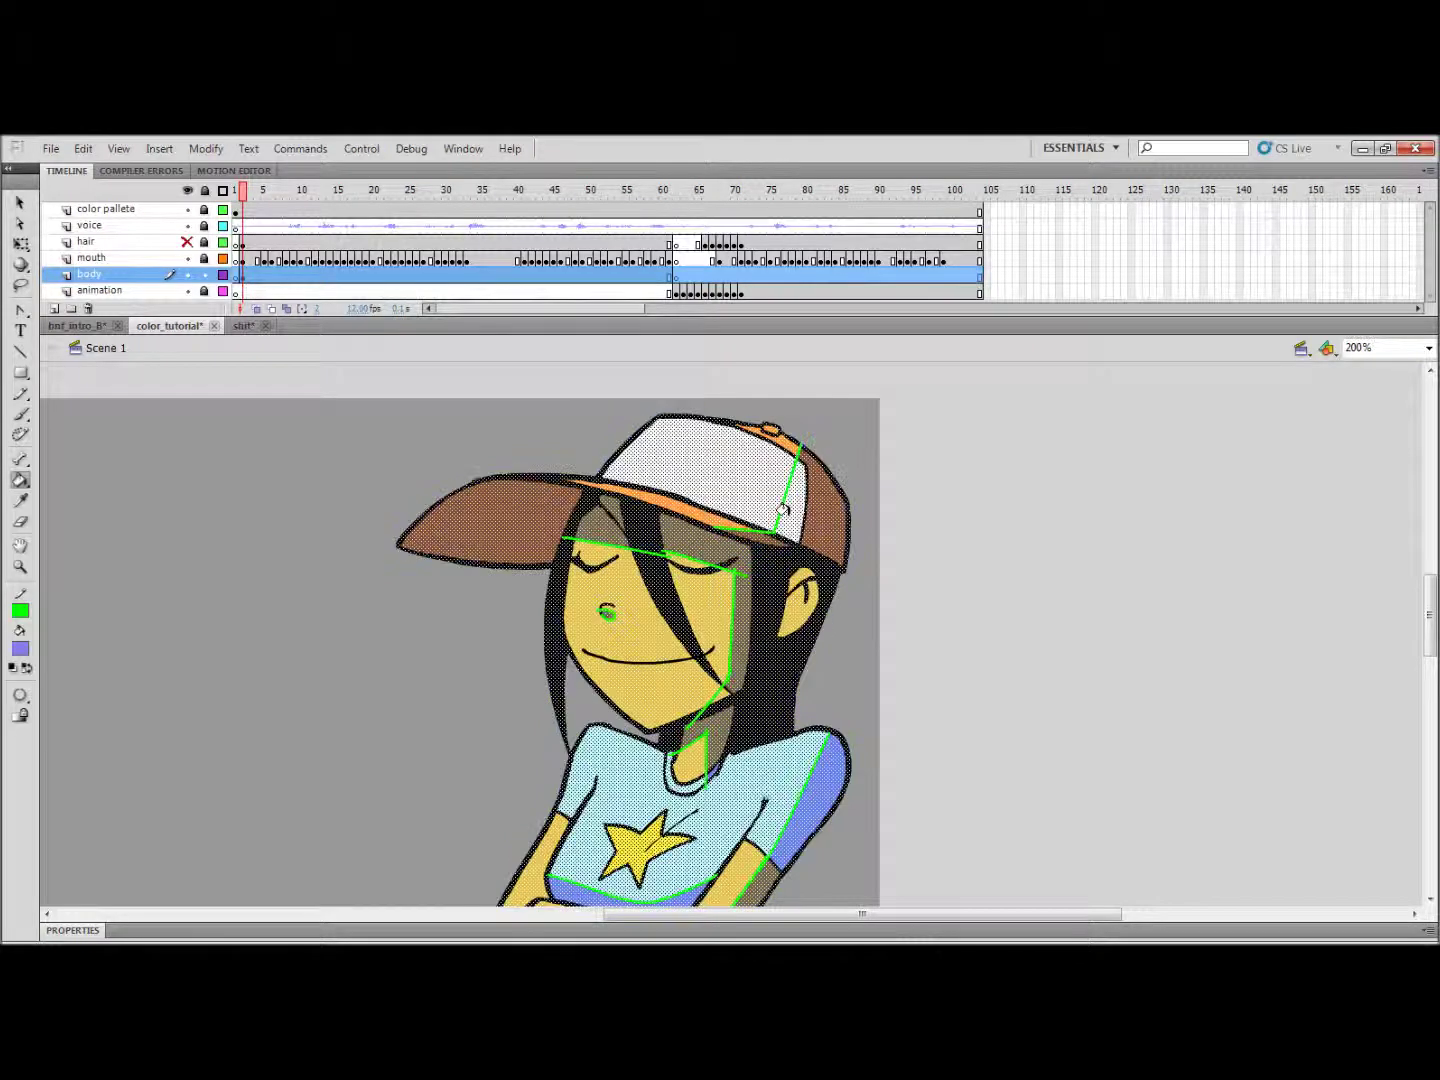
Step: Deselect the artwork and fill the shadow area of the cap's white front panel with lavender on frame 2
key(v)
click(289, 458)
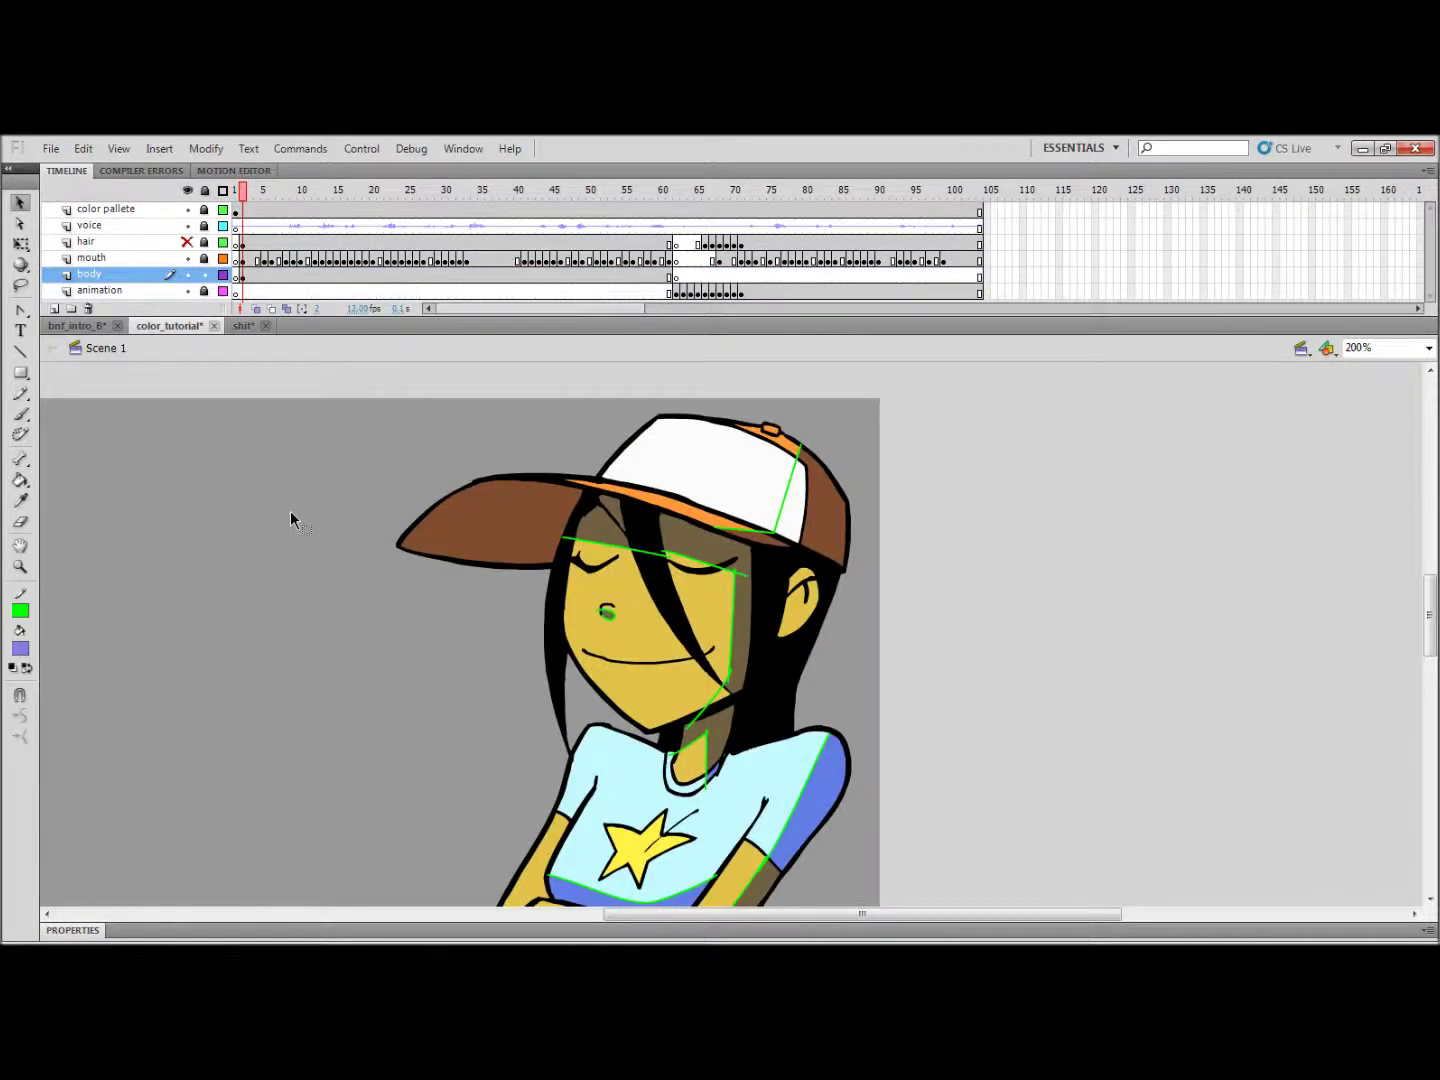
key(k)
click(792, 510)
Step: On frame 62 of the animation layer, fill the shadow area of the cap's white front panel with lavender
click(676, 206)
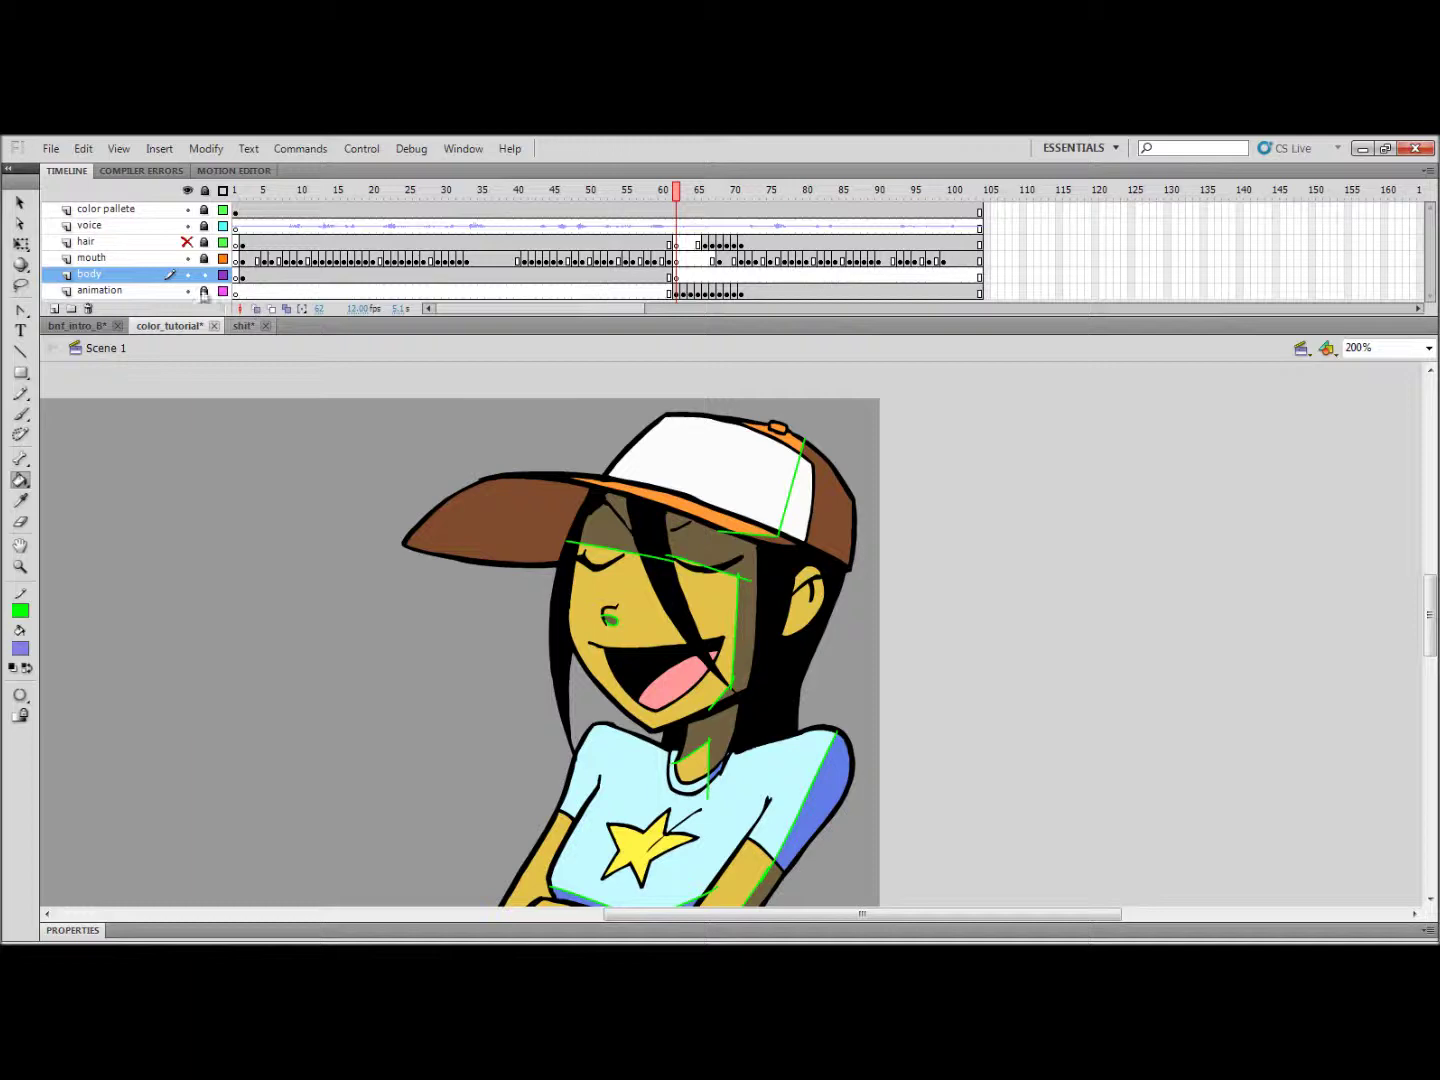
click(150, 290)
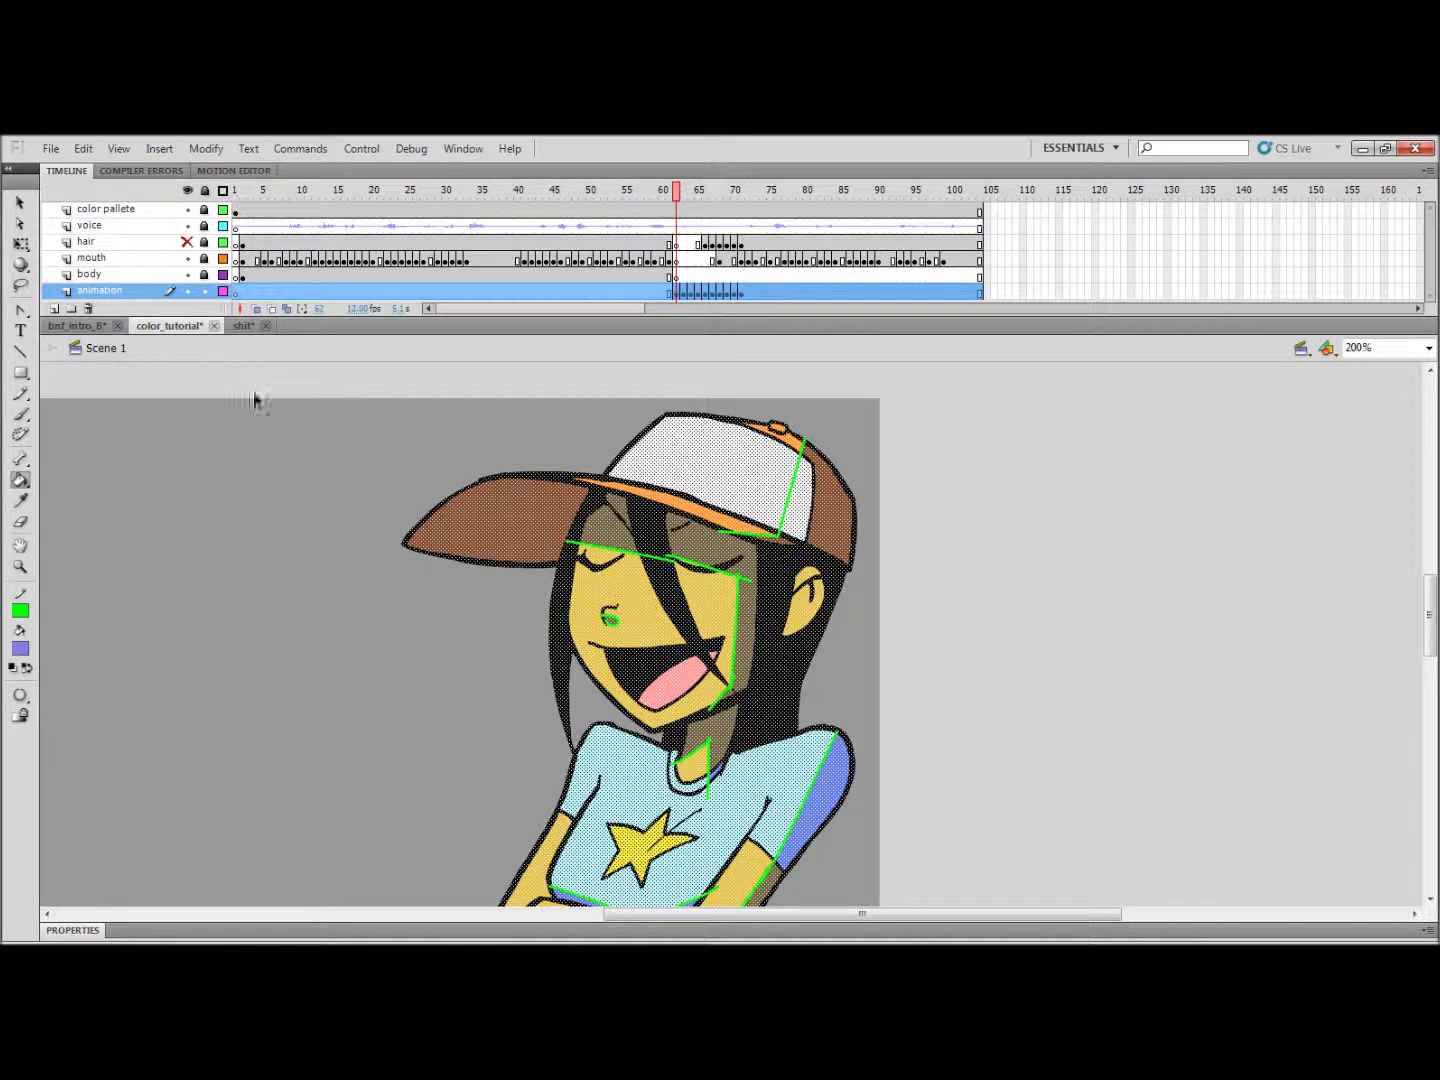
key(v)
click(285, 506)
drag(847, 548, 550, 607)
key(k)
click(495, 563)
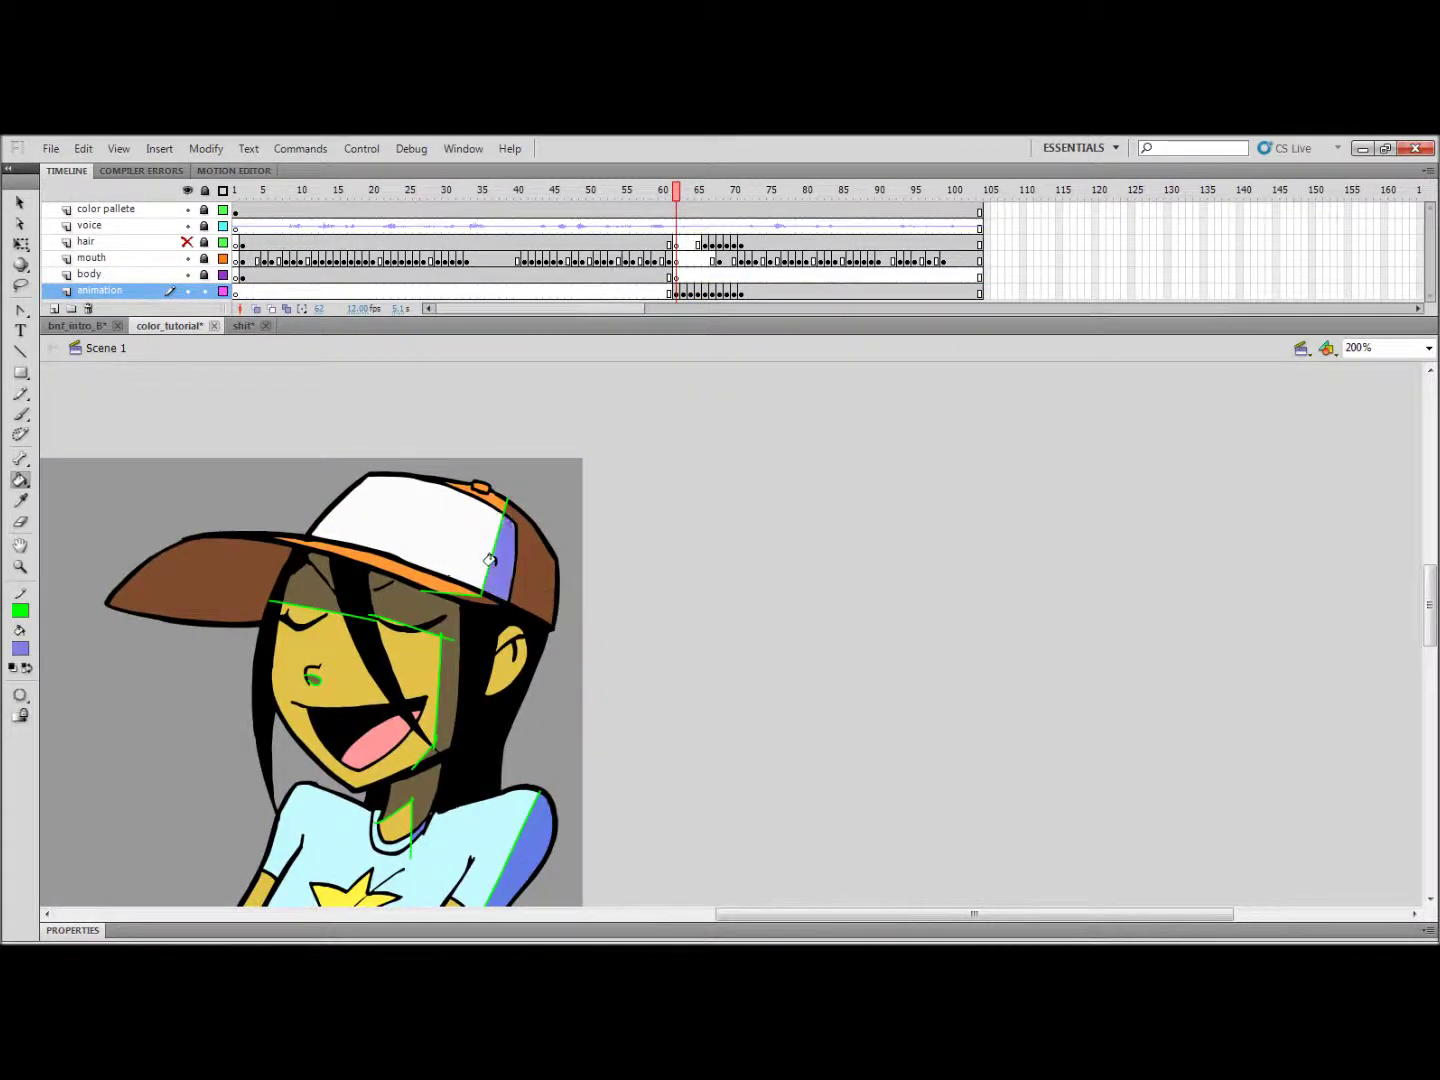
Step: Fill the shadow area of the cap's white front panel with lavender on frames 63 and 64
key(.)
click(414, 584)
drag(410, 650, 572, 582)
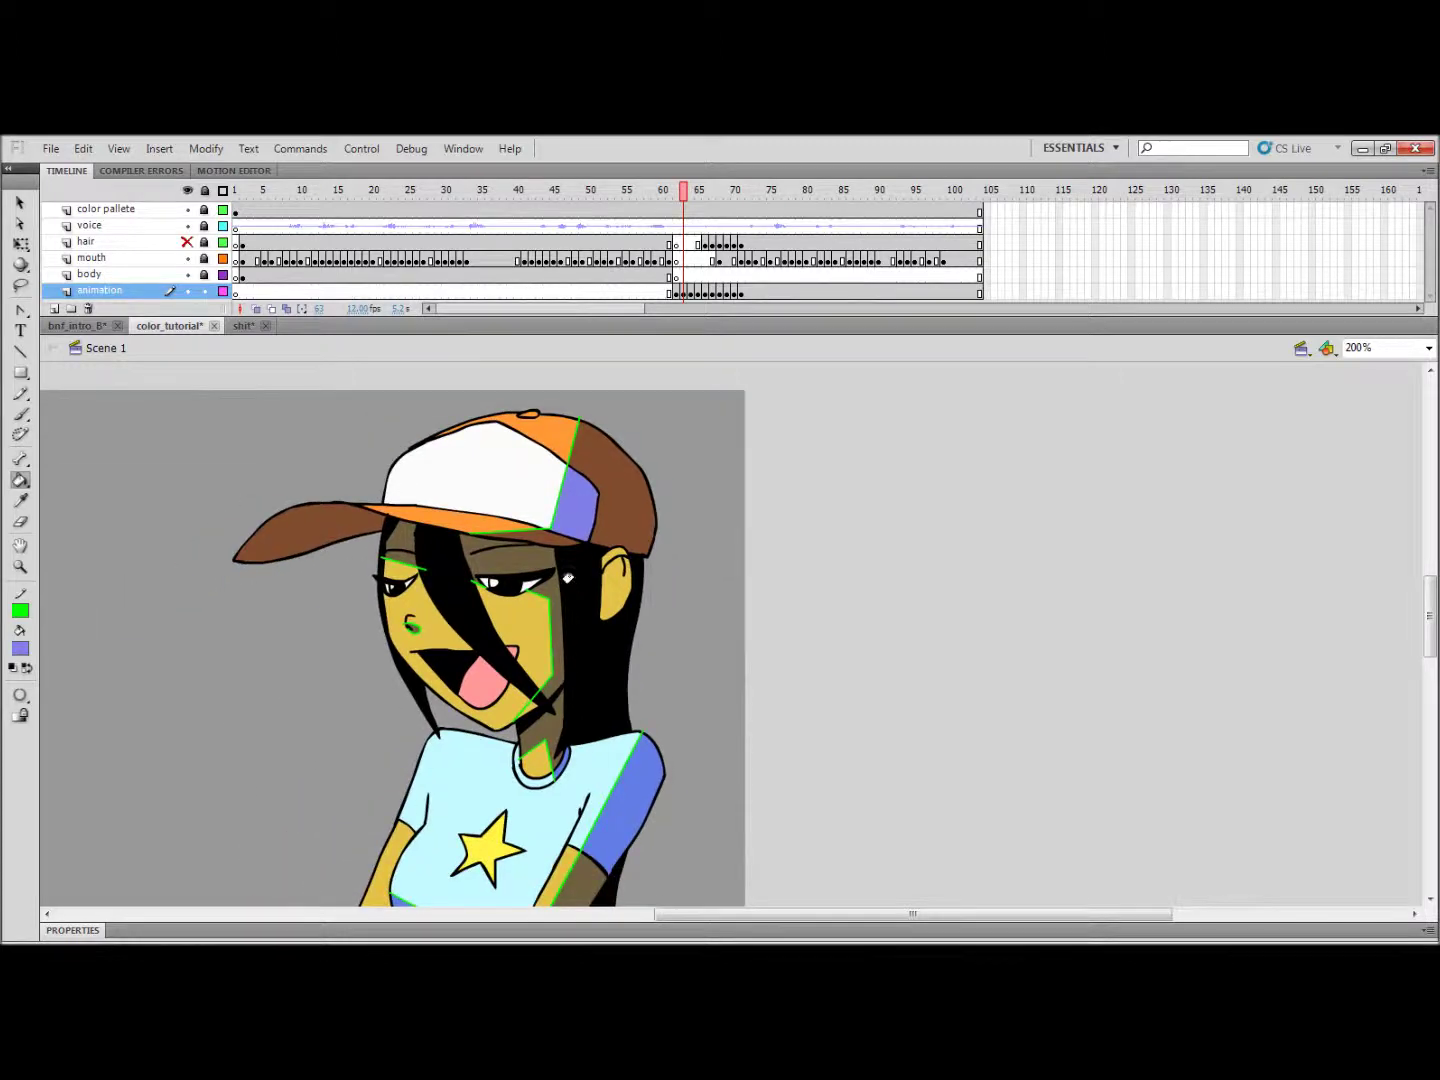
key(.)
click(520, 504)
Step: Fill the shadow area of the cap's white front panel with lavender on frames 65 and 66
key(period)
click(474, 513)
key(period)
click(380, 594)
Step: Fill the shadow area of the cap's white front panel with lavender on frames 67, 68 and 69
drag(399, 680, 697, 605)
key(period)
click(655, 498)
key(period)
click(662, 499)
key(period)
click(666, 510)
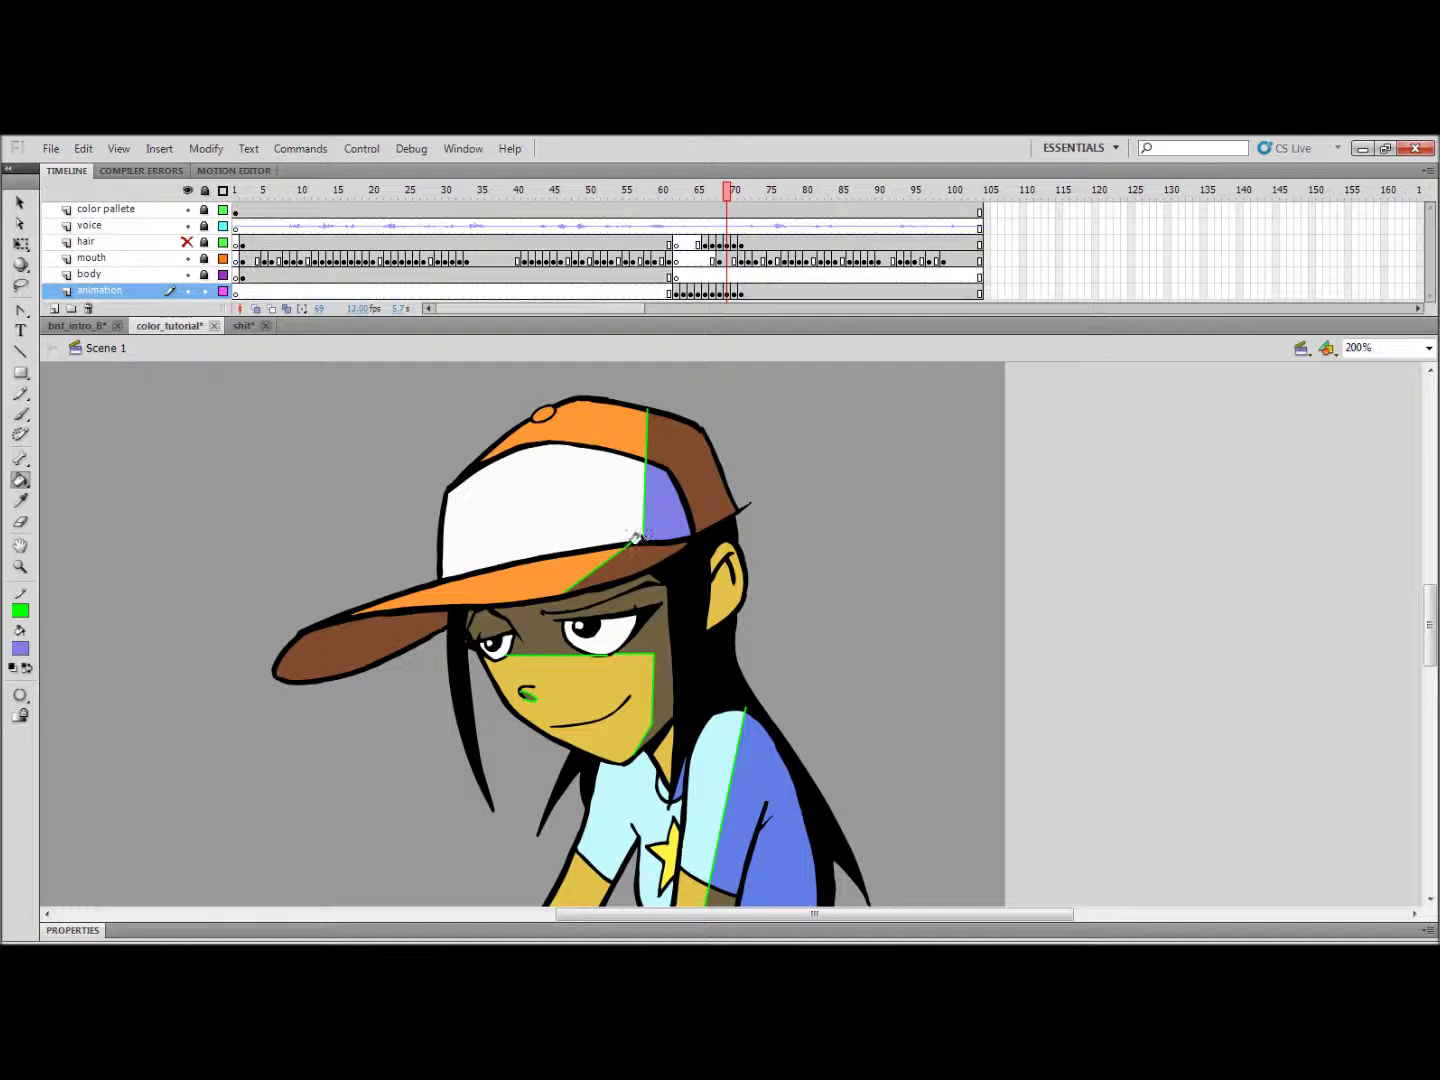
Step: Unlock the body layer and select its artwork on frame 2
key(period)
key(period)
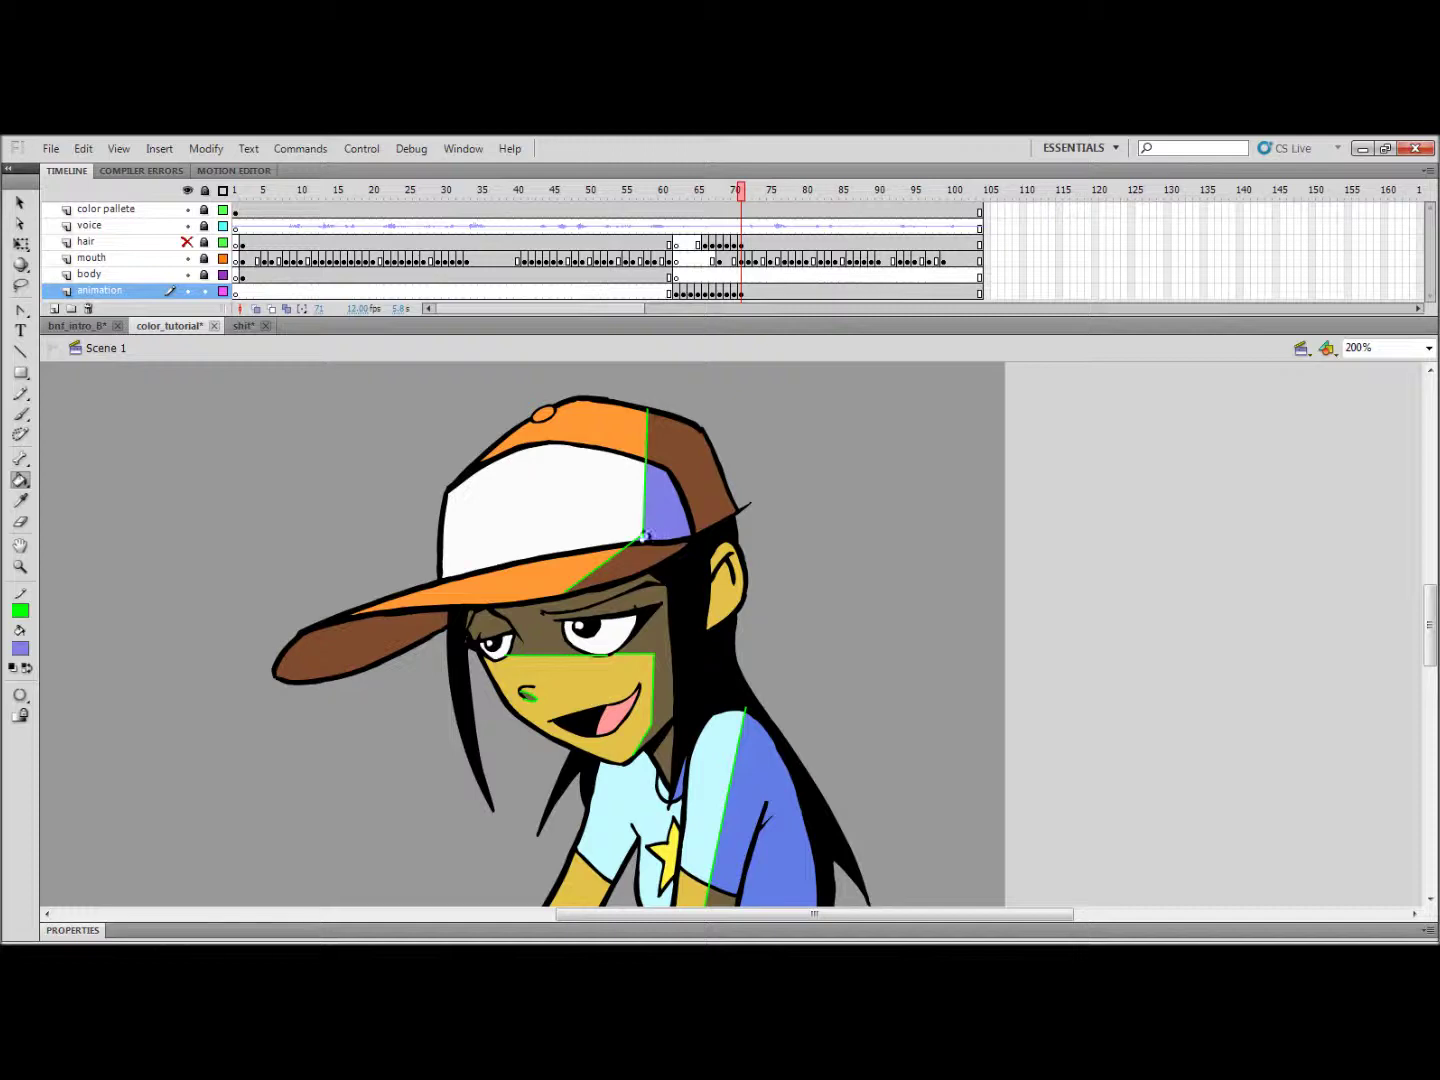
click(204, 274)
click(244, 276)
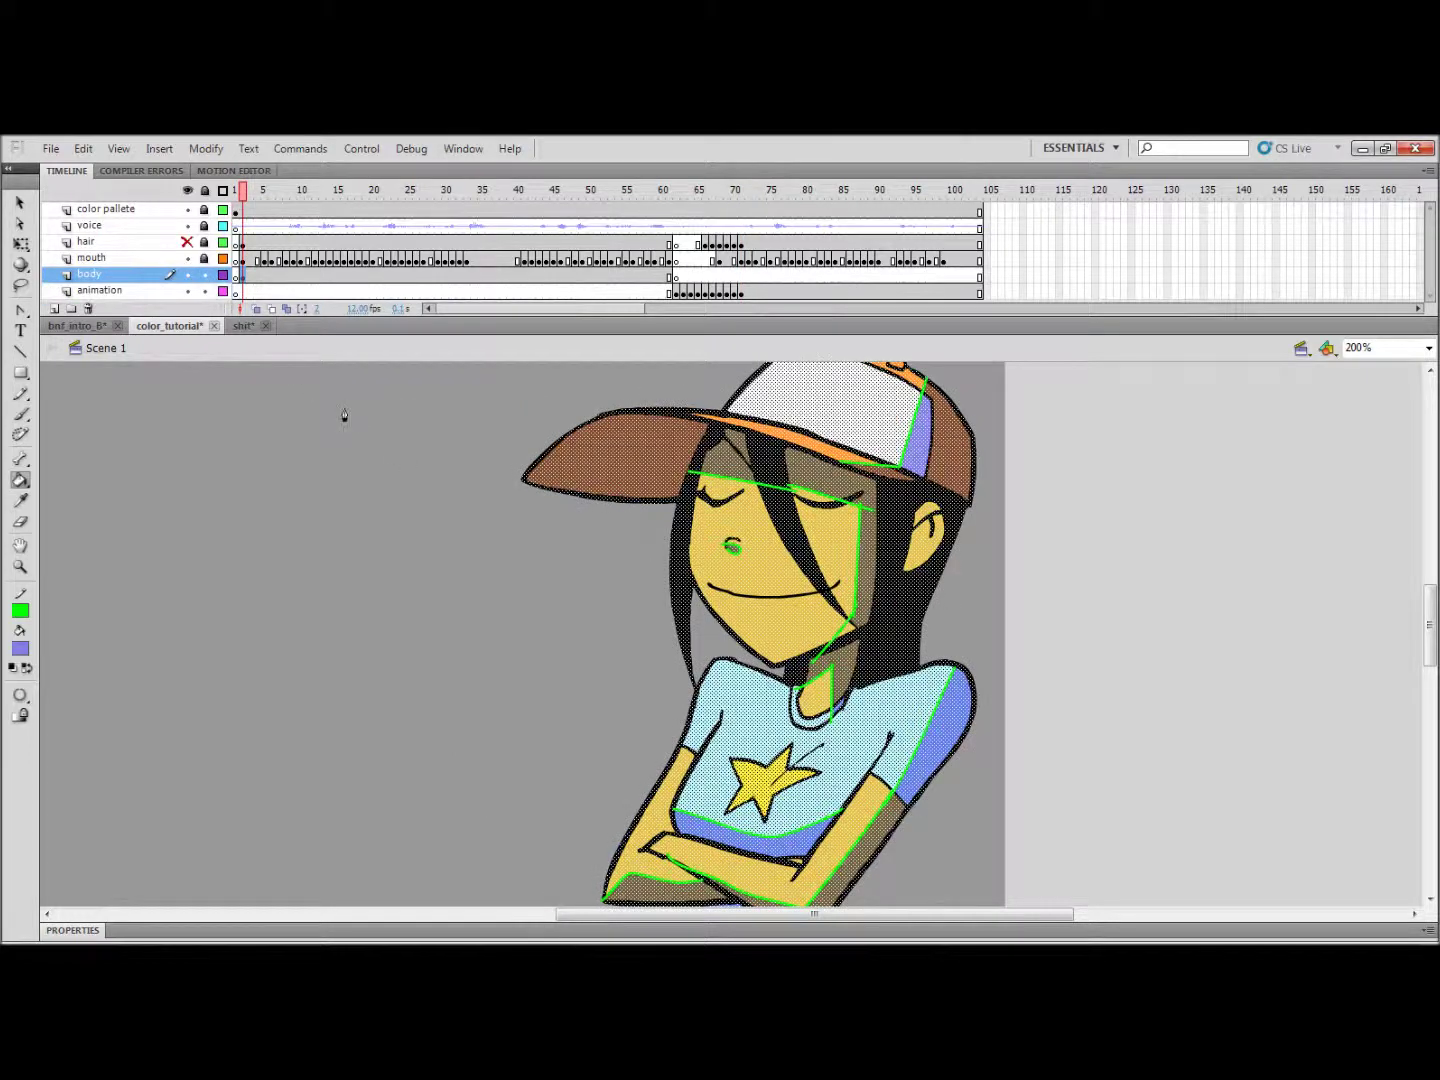
Step: Delete the color pallete layer holding the reference character beside the stage
key(p)
key(ctrl+1)
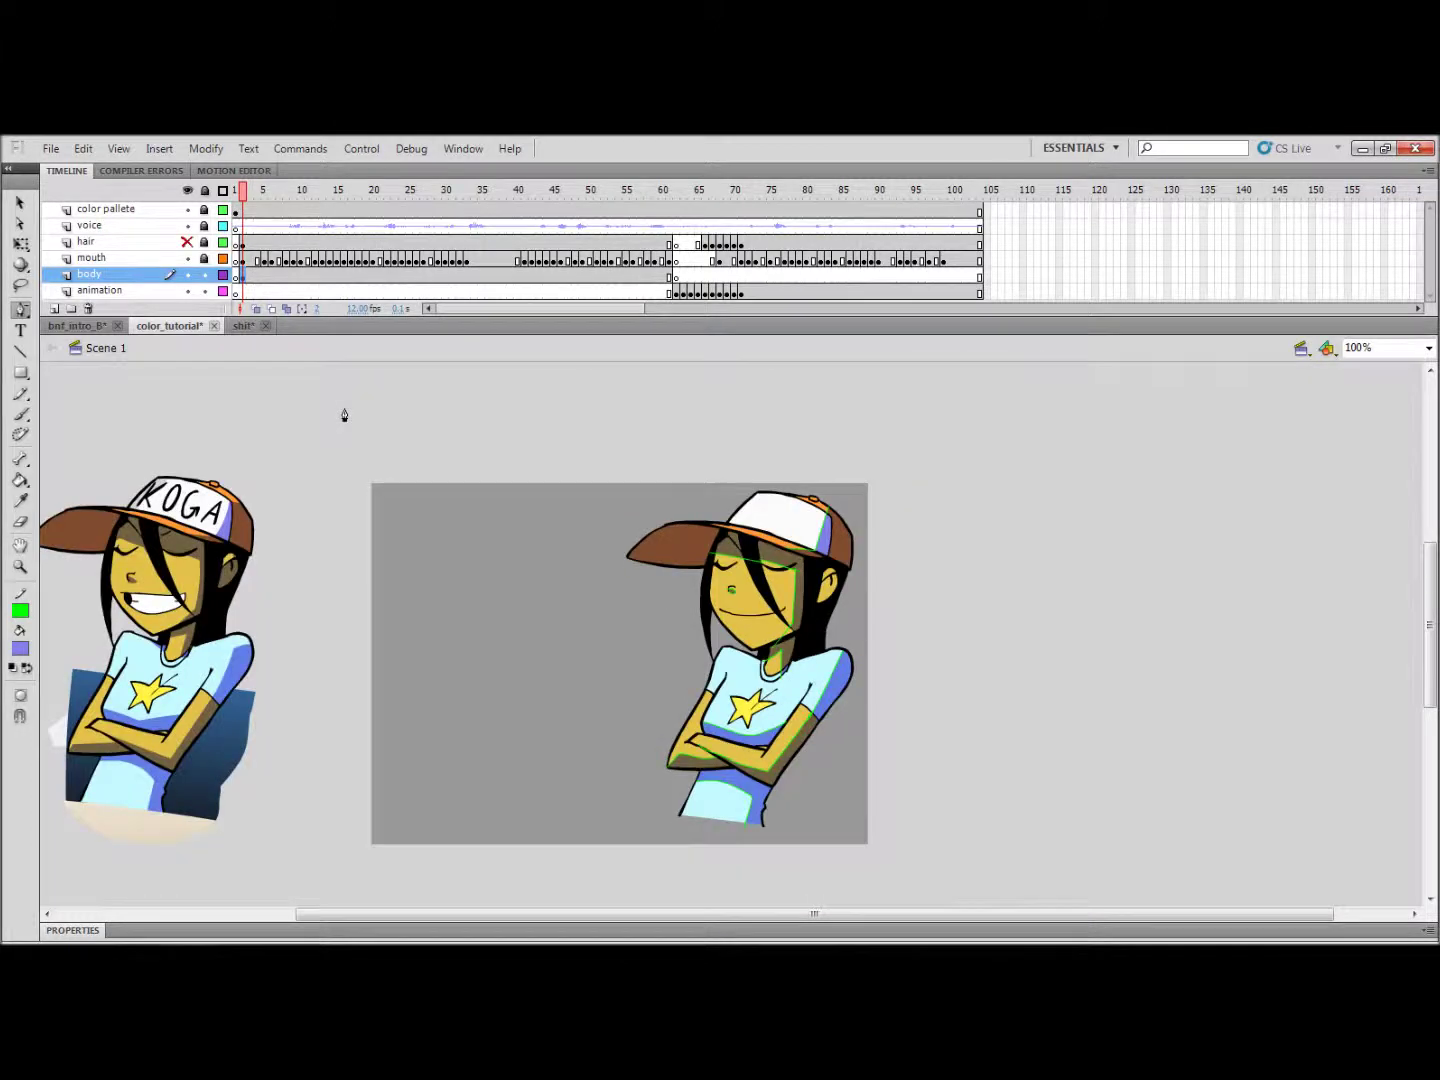
key(v)
drag(289, 581, 704, 536)
drag(639, 406, 274, 785)
click(108, 210)
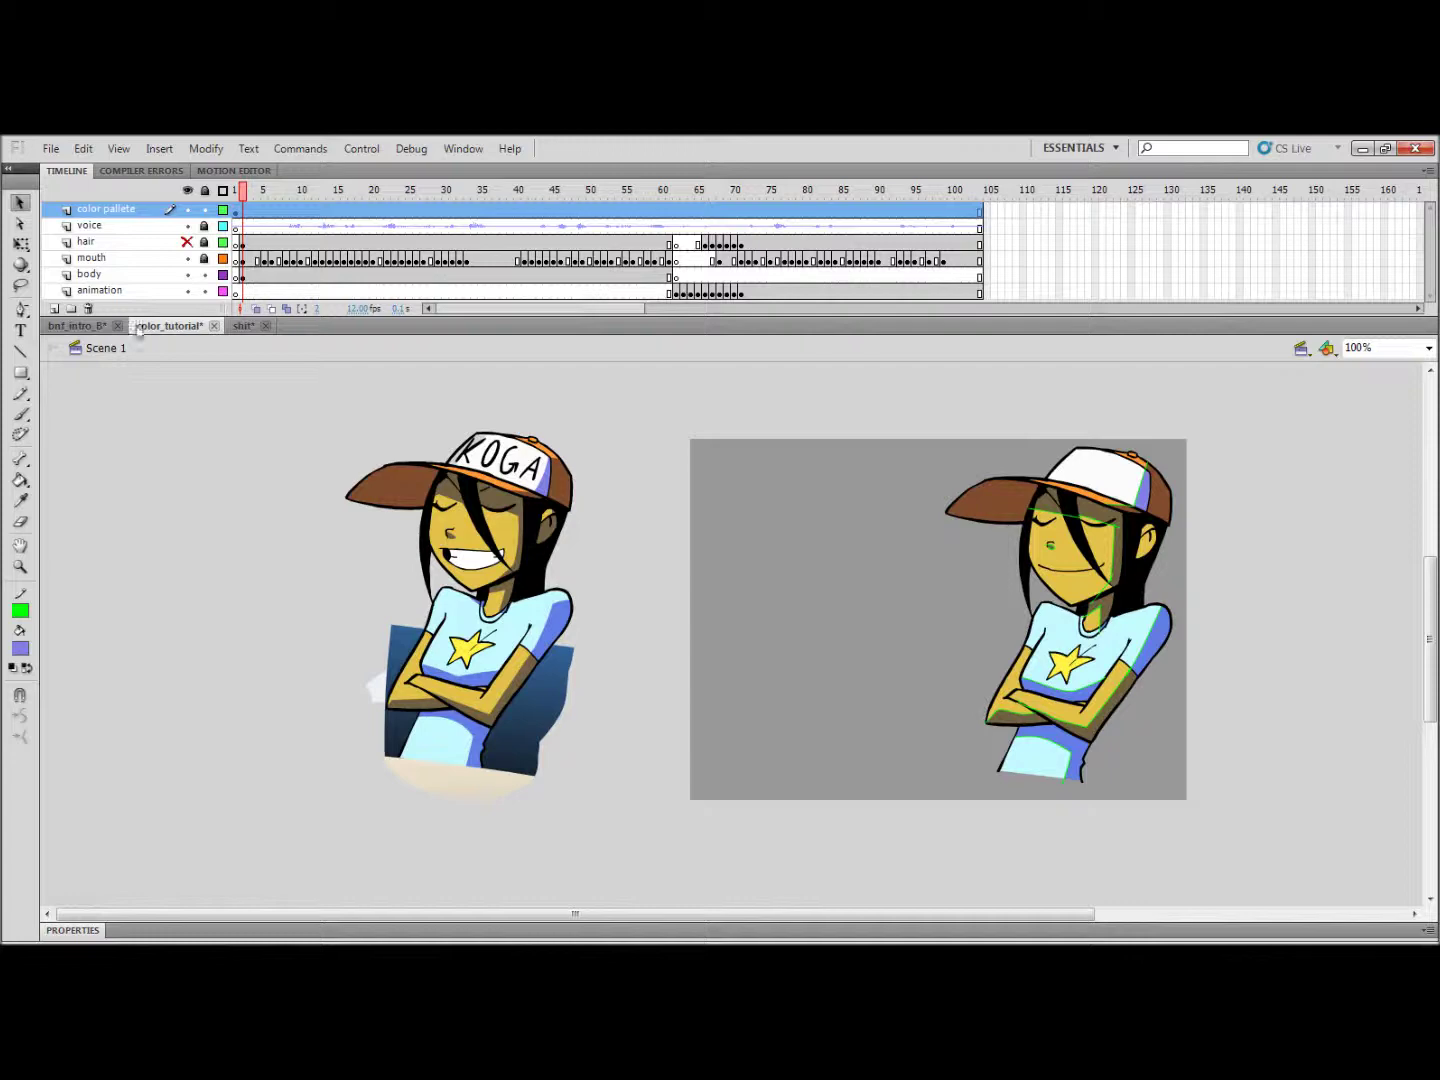
click(88, 308)
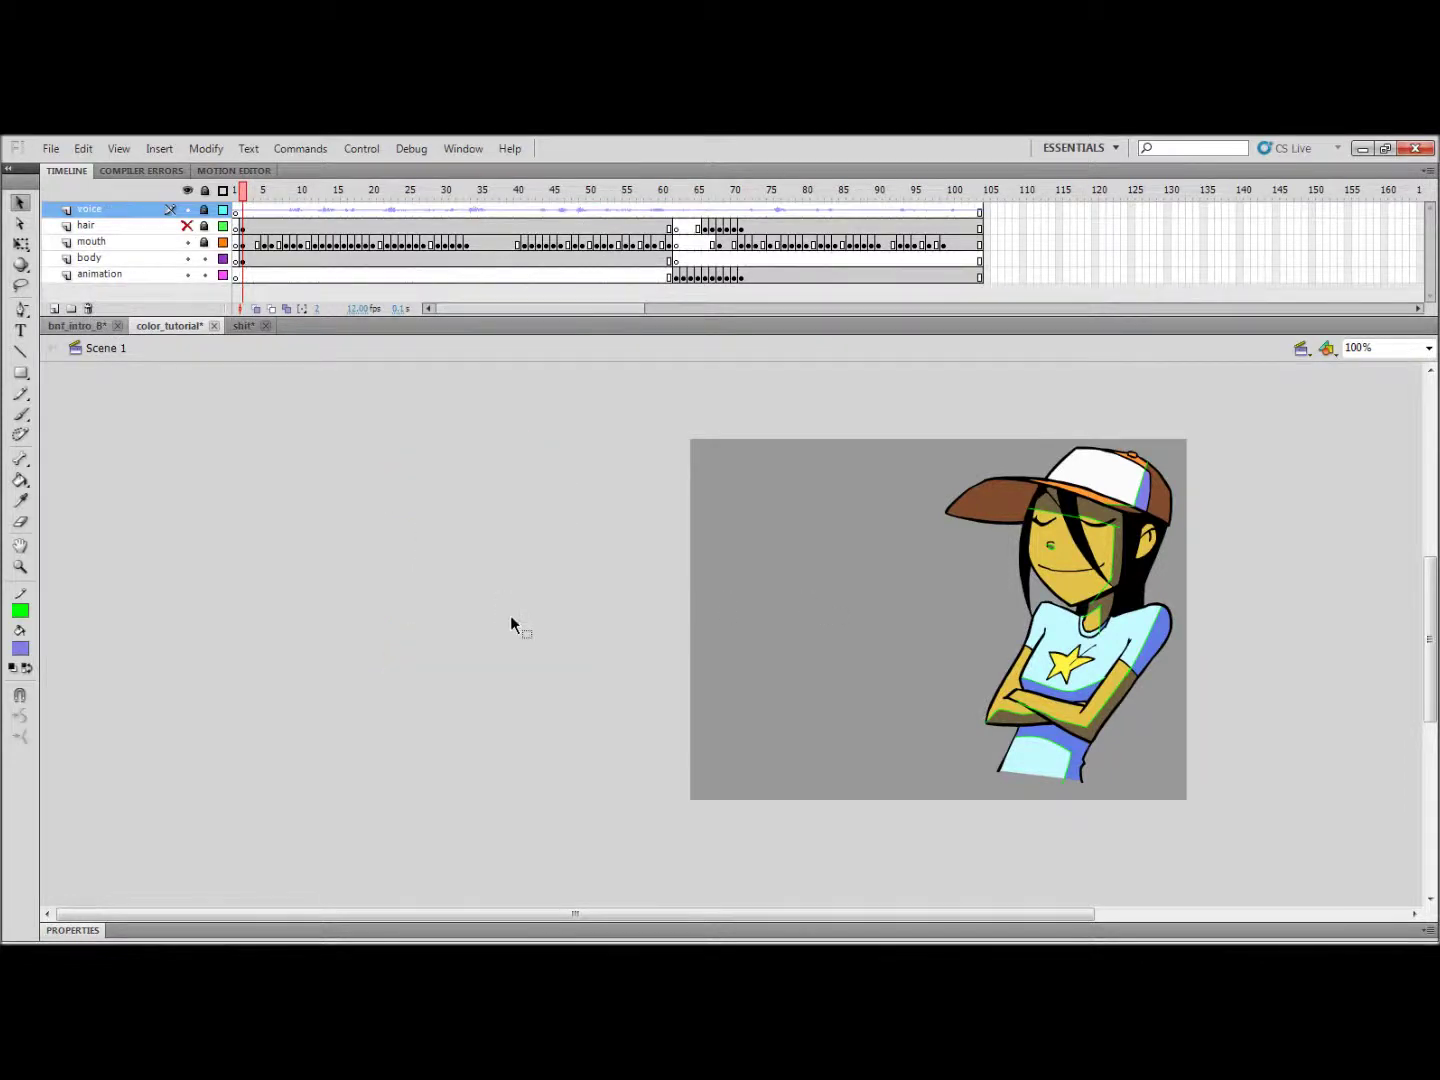
Step: Remove the green guide lines from the body layer's frame 2 artwork by setting its stroke color to none
drag(710, 536, 395, 556)
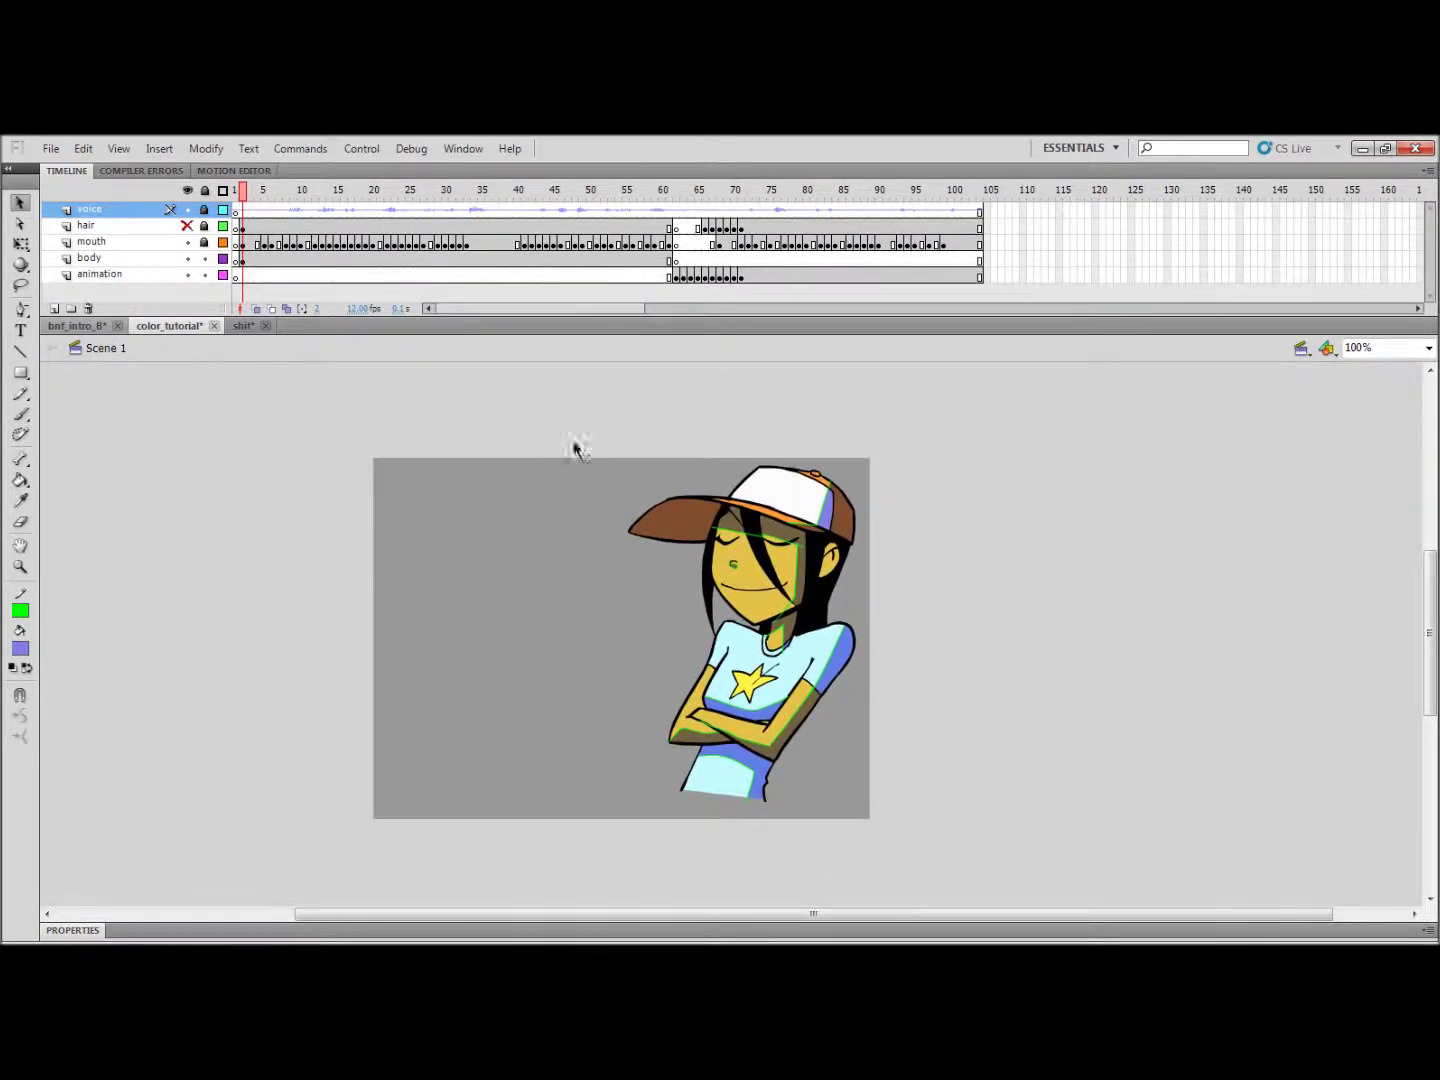
drag(573, 400, 921, 901)
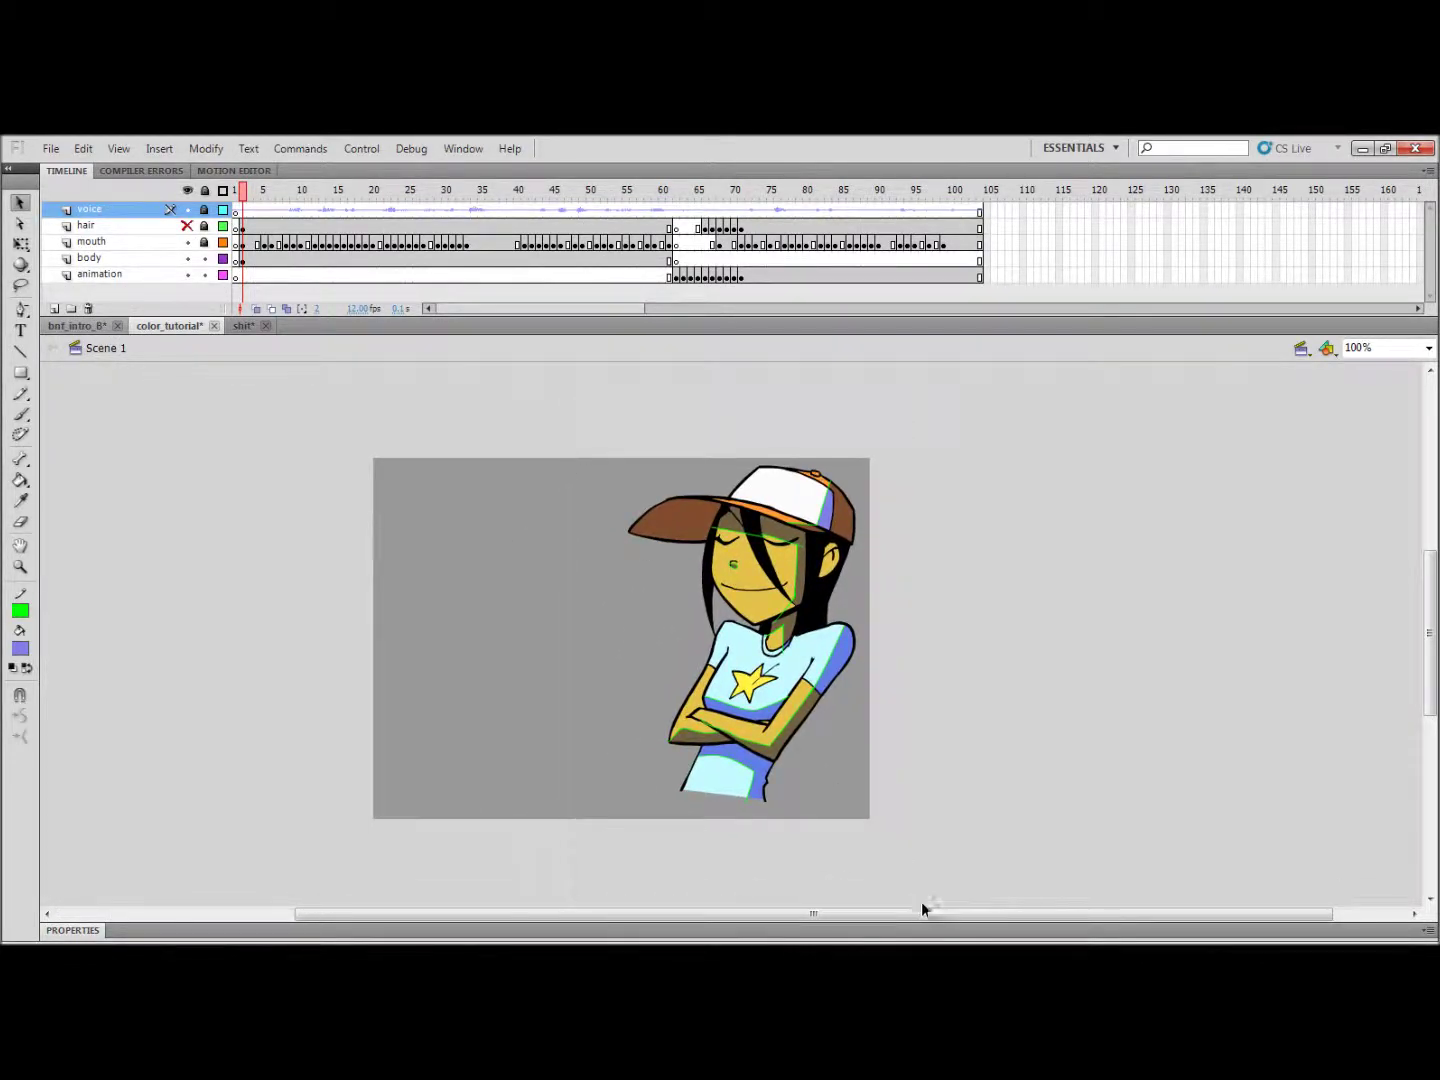
click(22, 612)
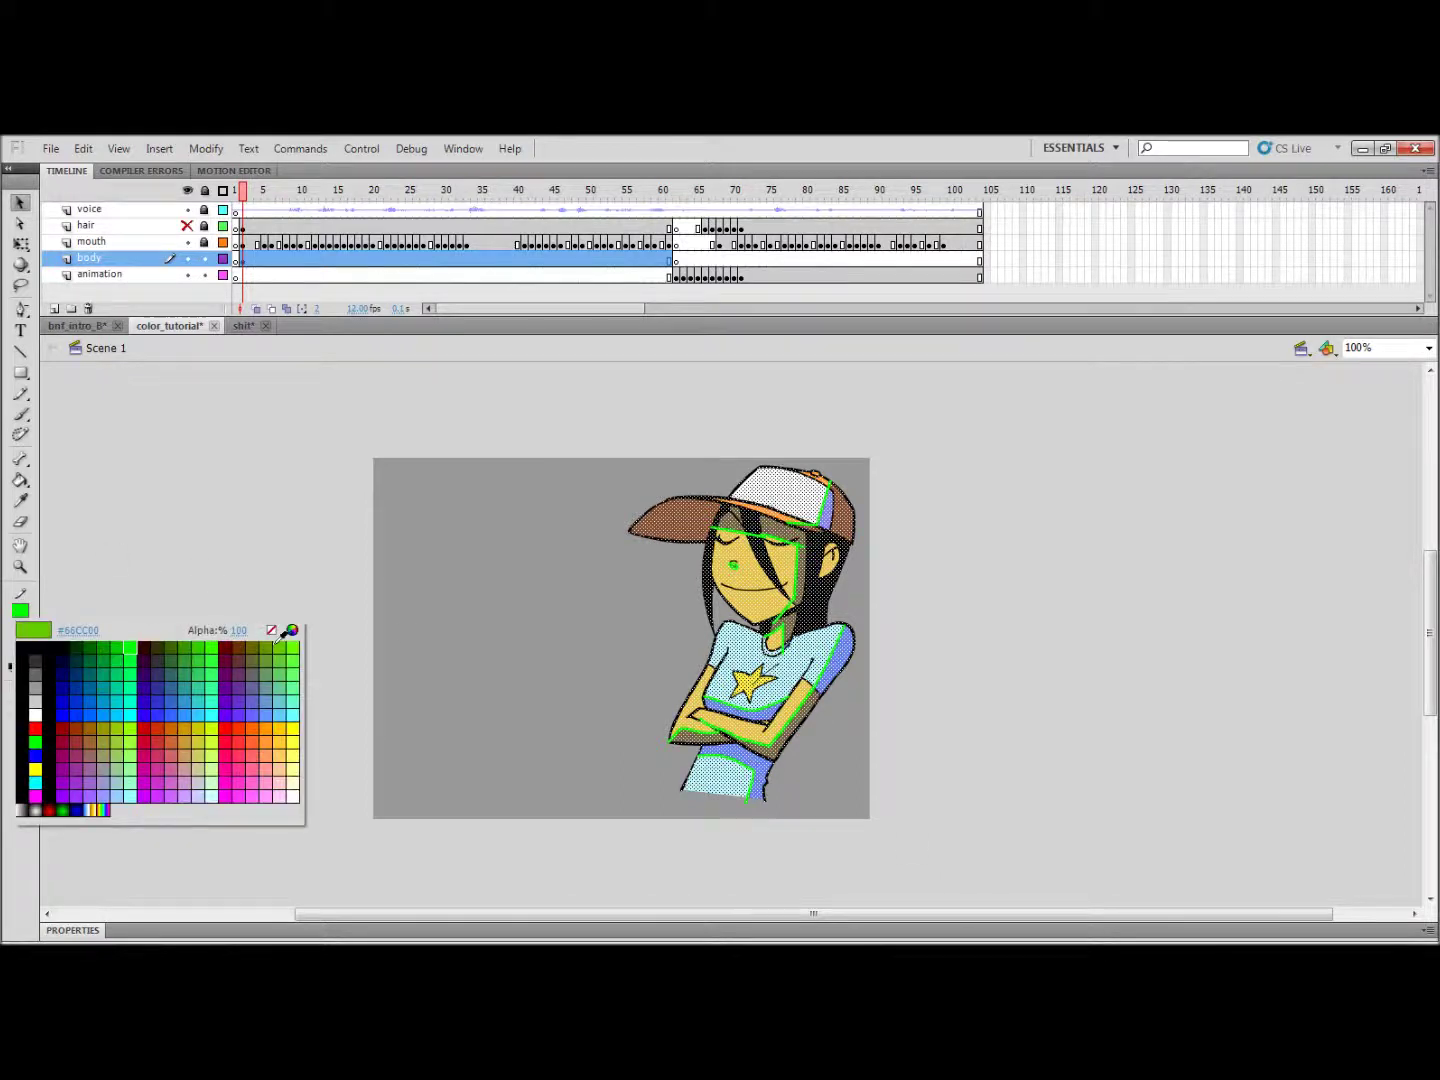
click(272, 630)
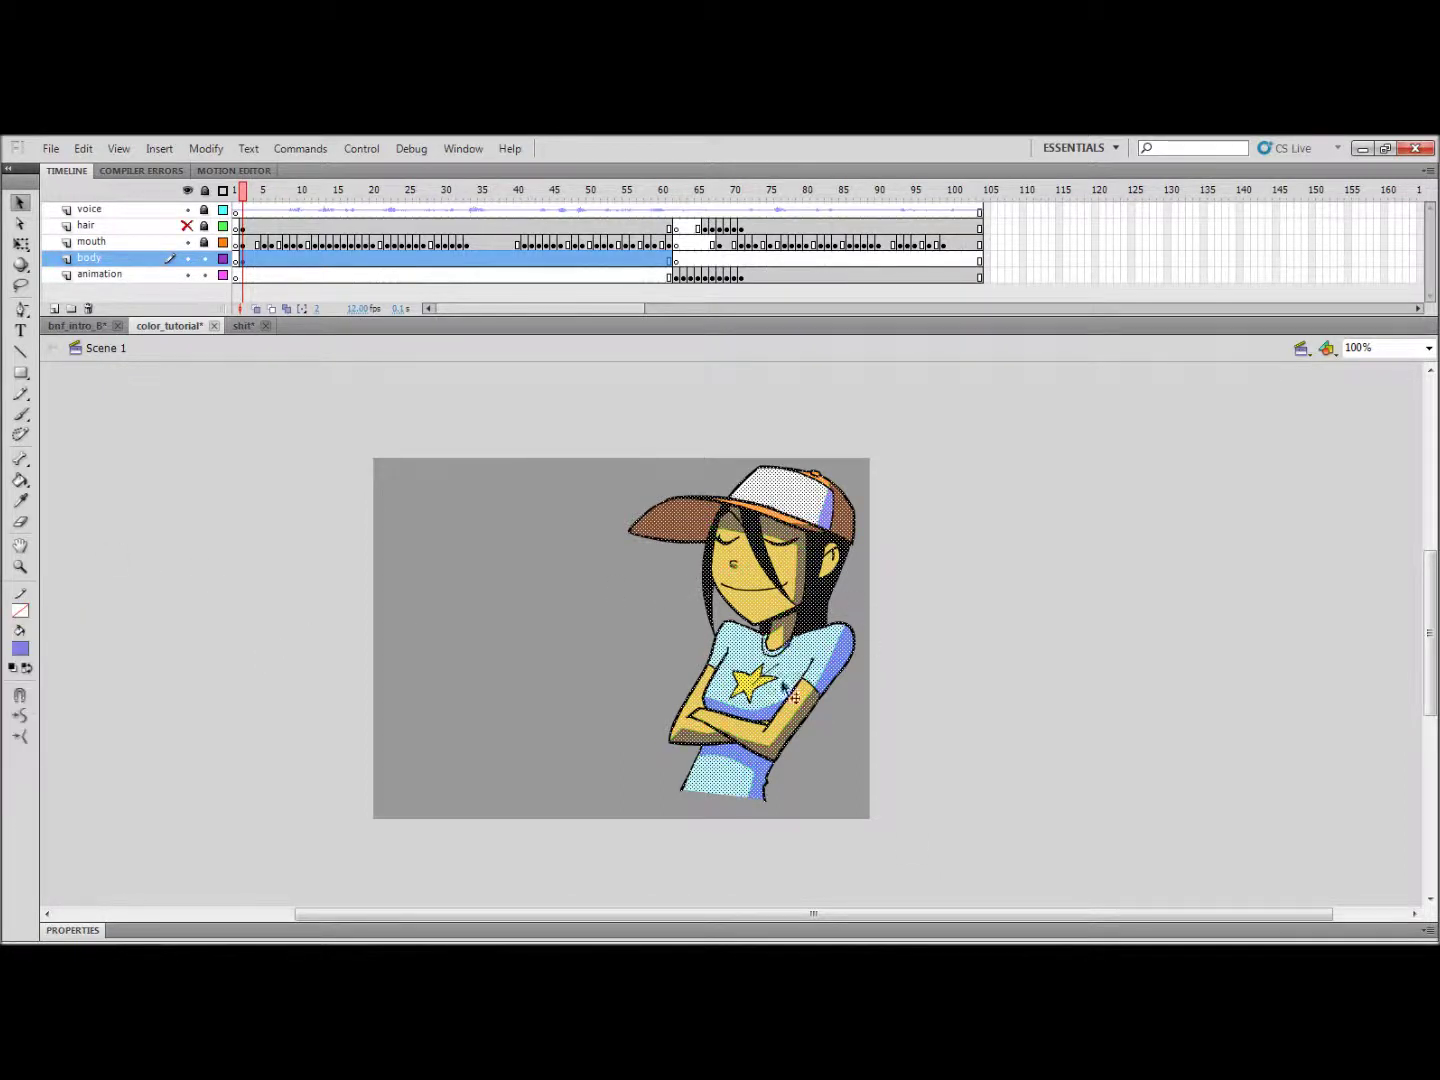
Step: Select the animation layer's artwork on frame 62 and set its stroke to none to remove the green guide lines
click(677, 275)
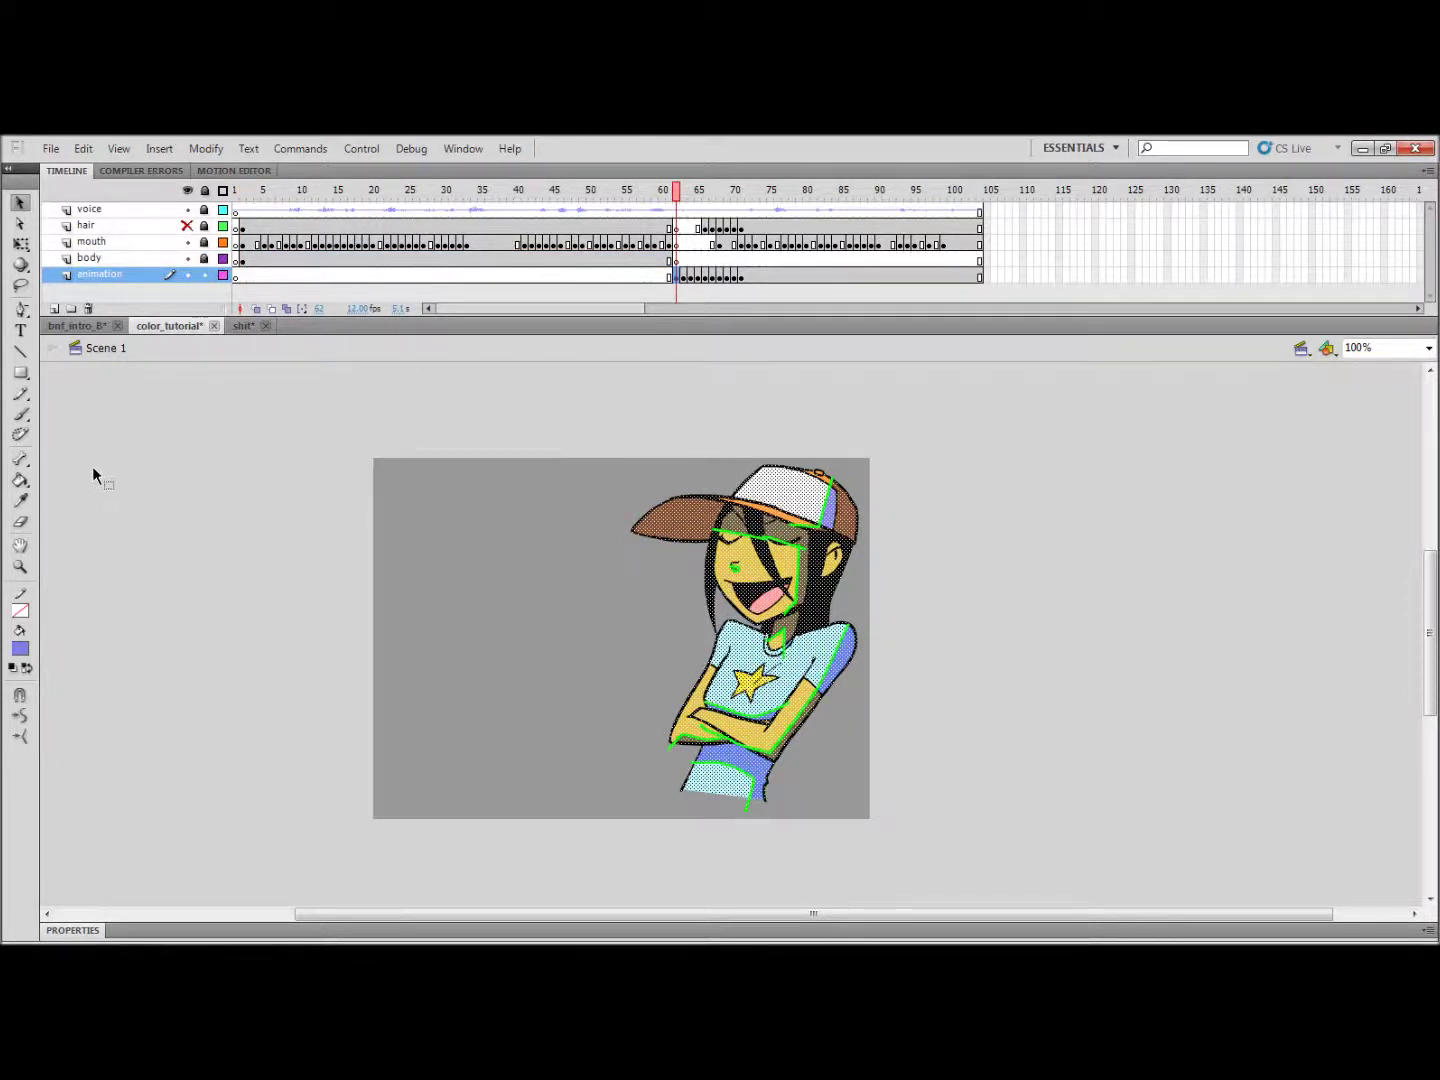
click(23, 612)
click(272, 630)
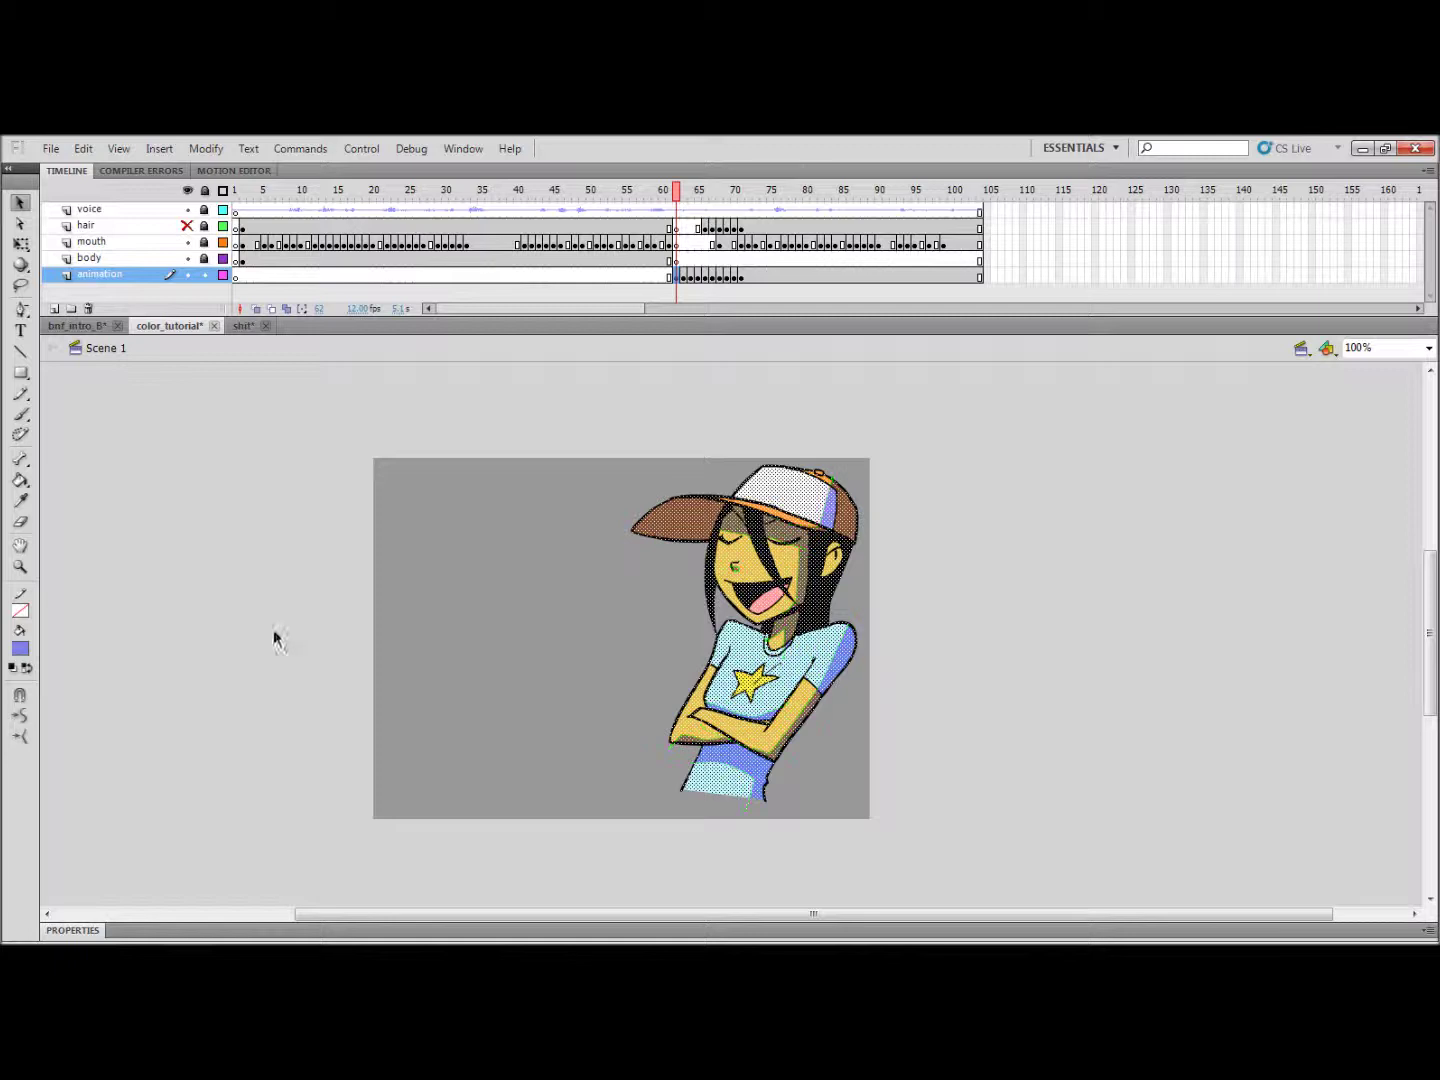
drag(527, 390, 983, 895)
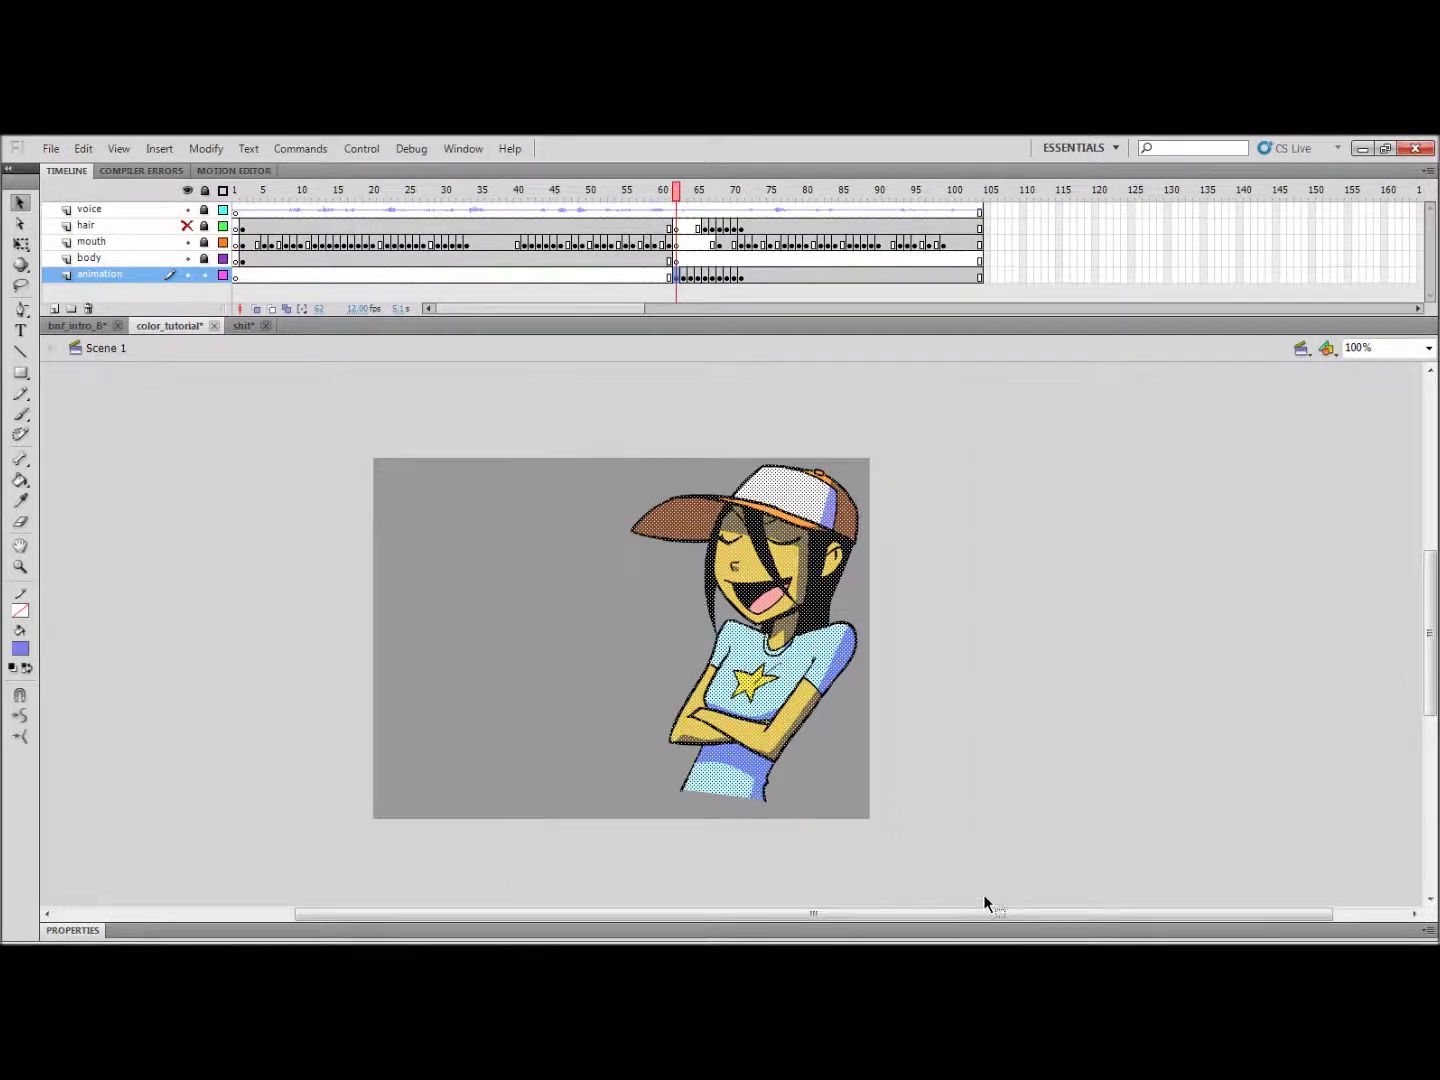
Step: Remove the green guide lines on frame 63 of the animation layer by setting the artwork's stroke to none
click(684, 276)
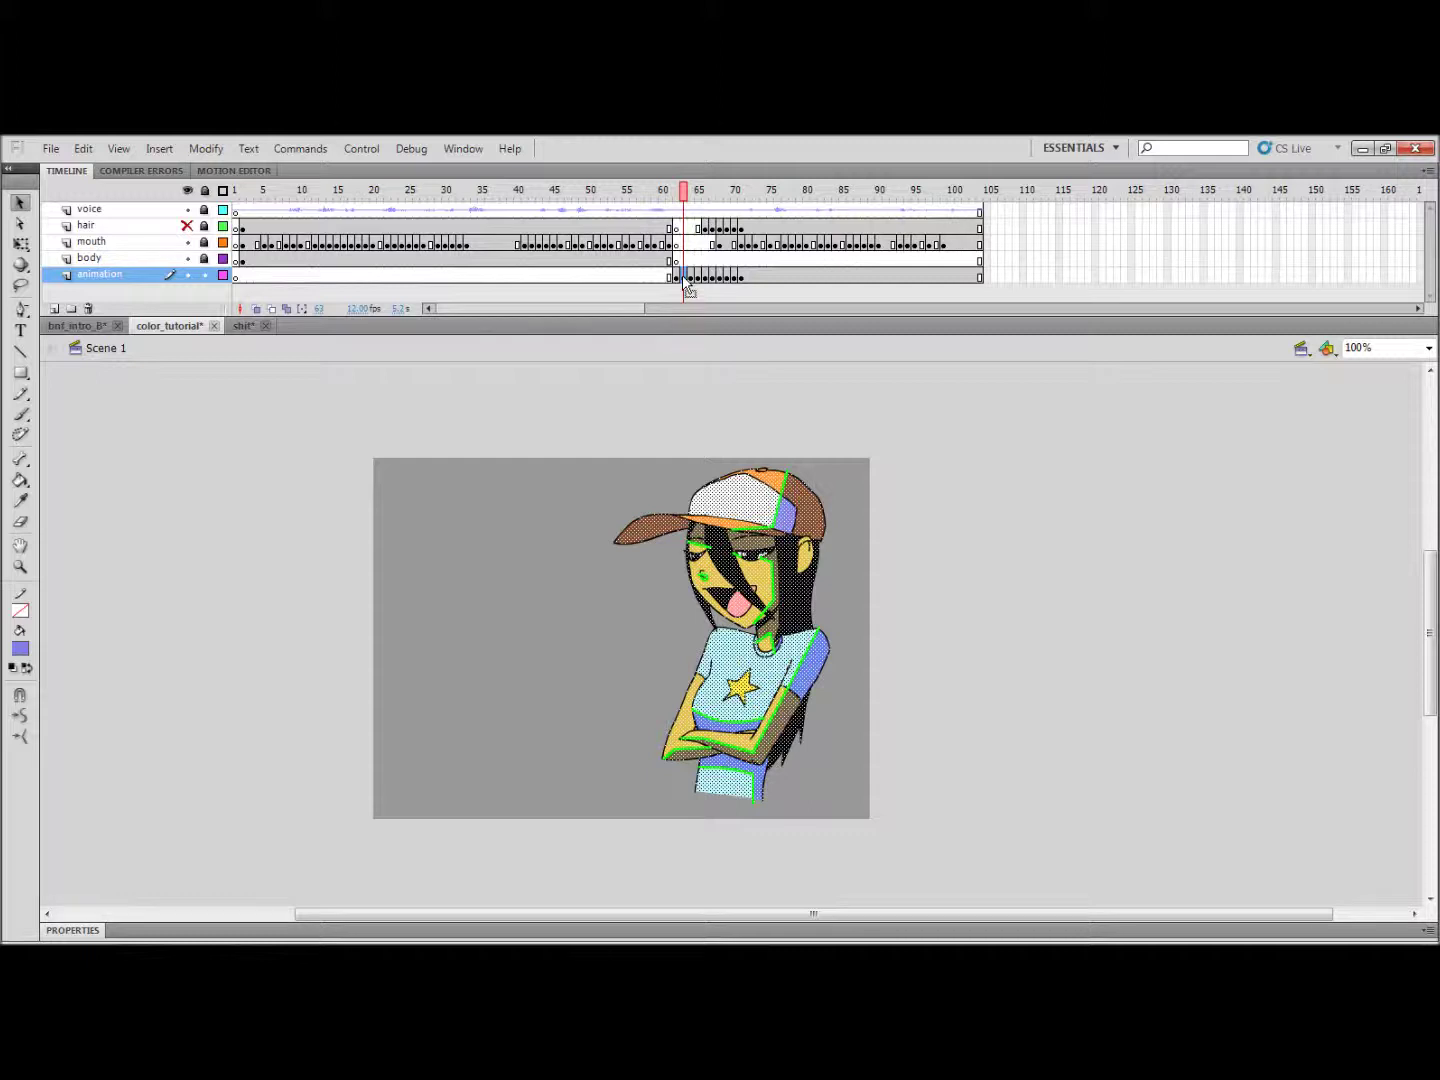
click(22, 615)
click(271, 631)
Step: Clear the green guide lines on frame 64 of the animation layer by setting the selected artwork's stroke to none
key(period)
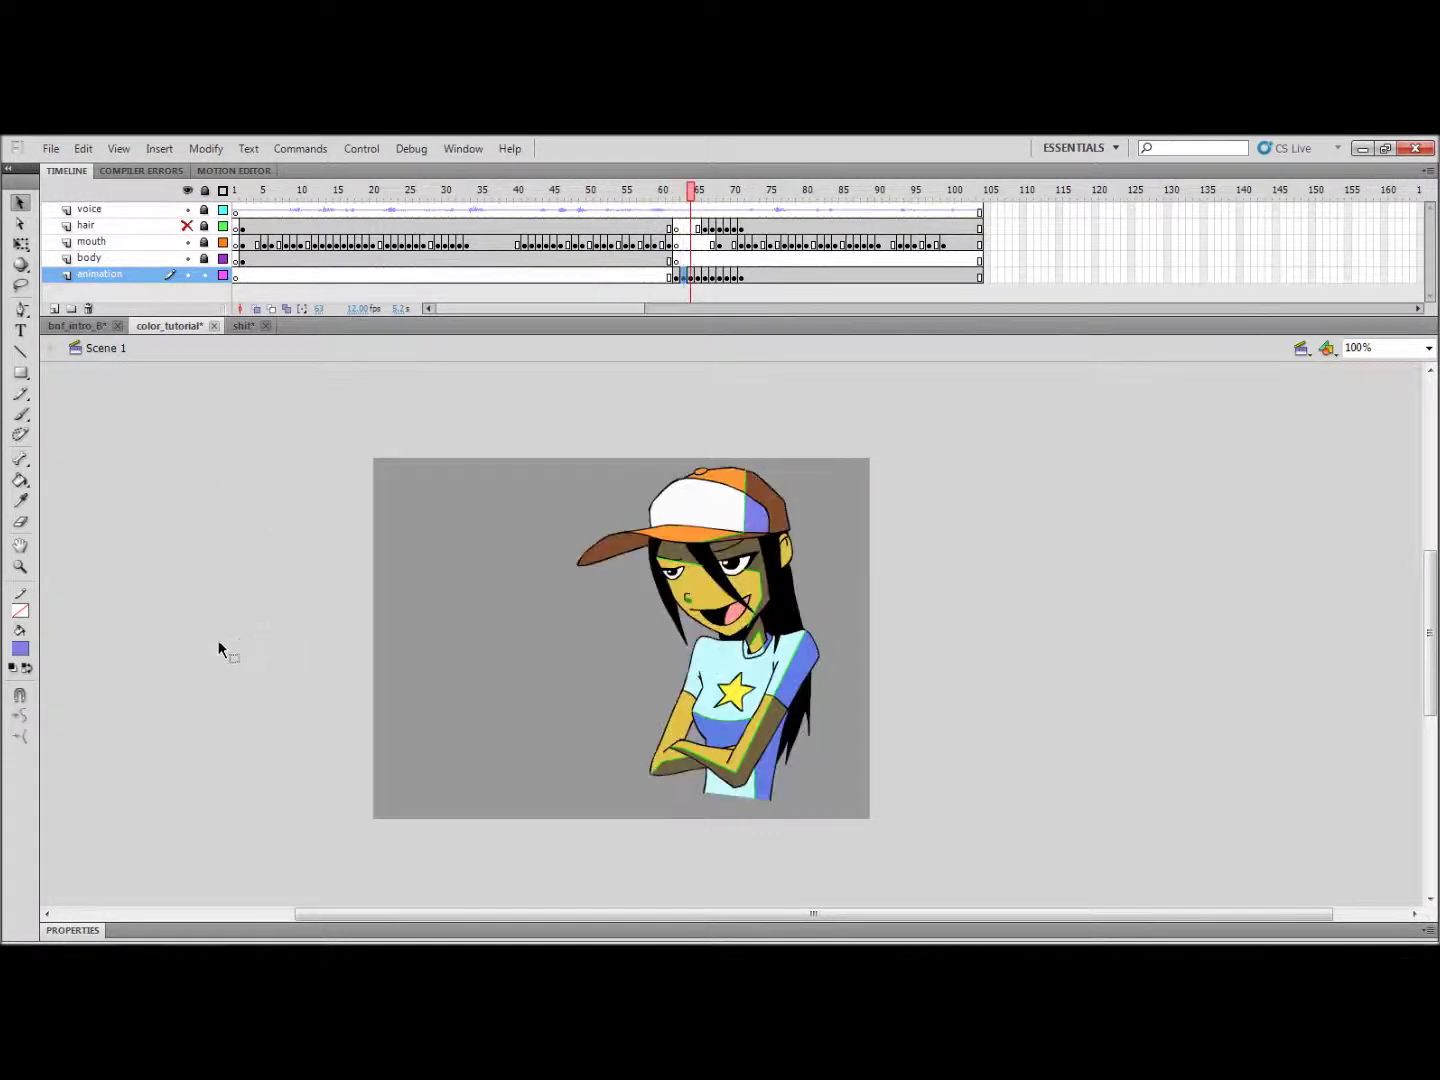
click(20, 615)
click(271, 630)
key(period)
key(comma)
click(691, 277)
click(20, 612)
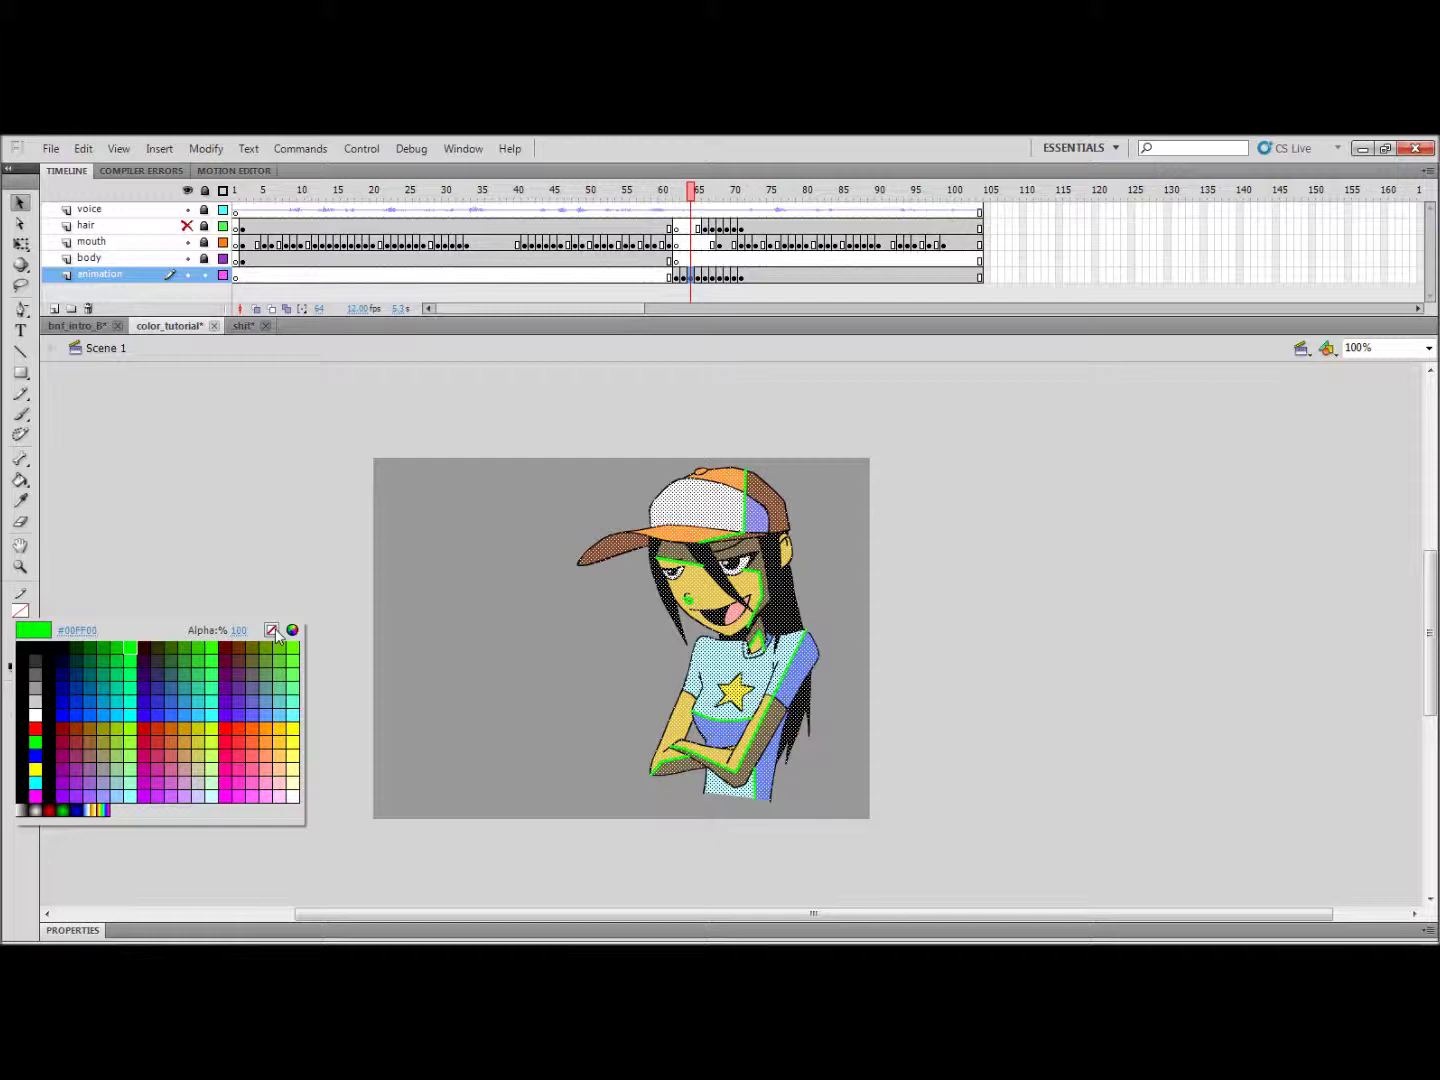
click(272, 627)
Step: Select the animation layer's artwork on frame 65 and open the stroke color choices for its green guide lines
key(period)
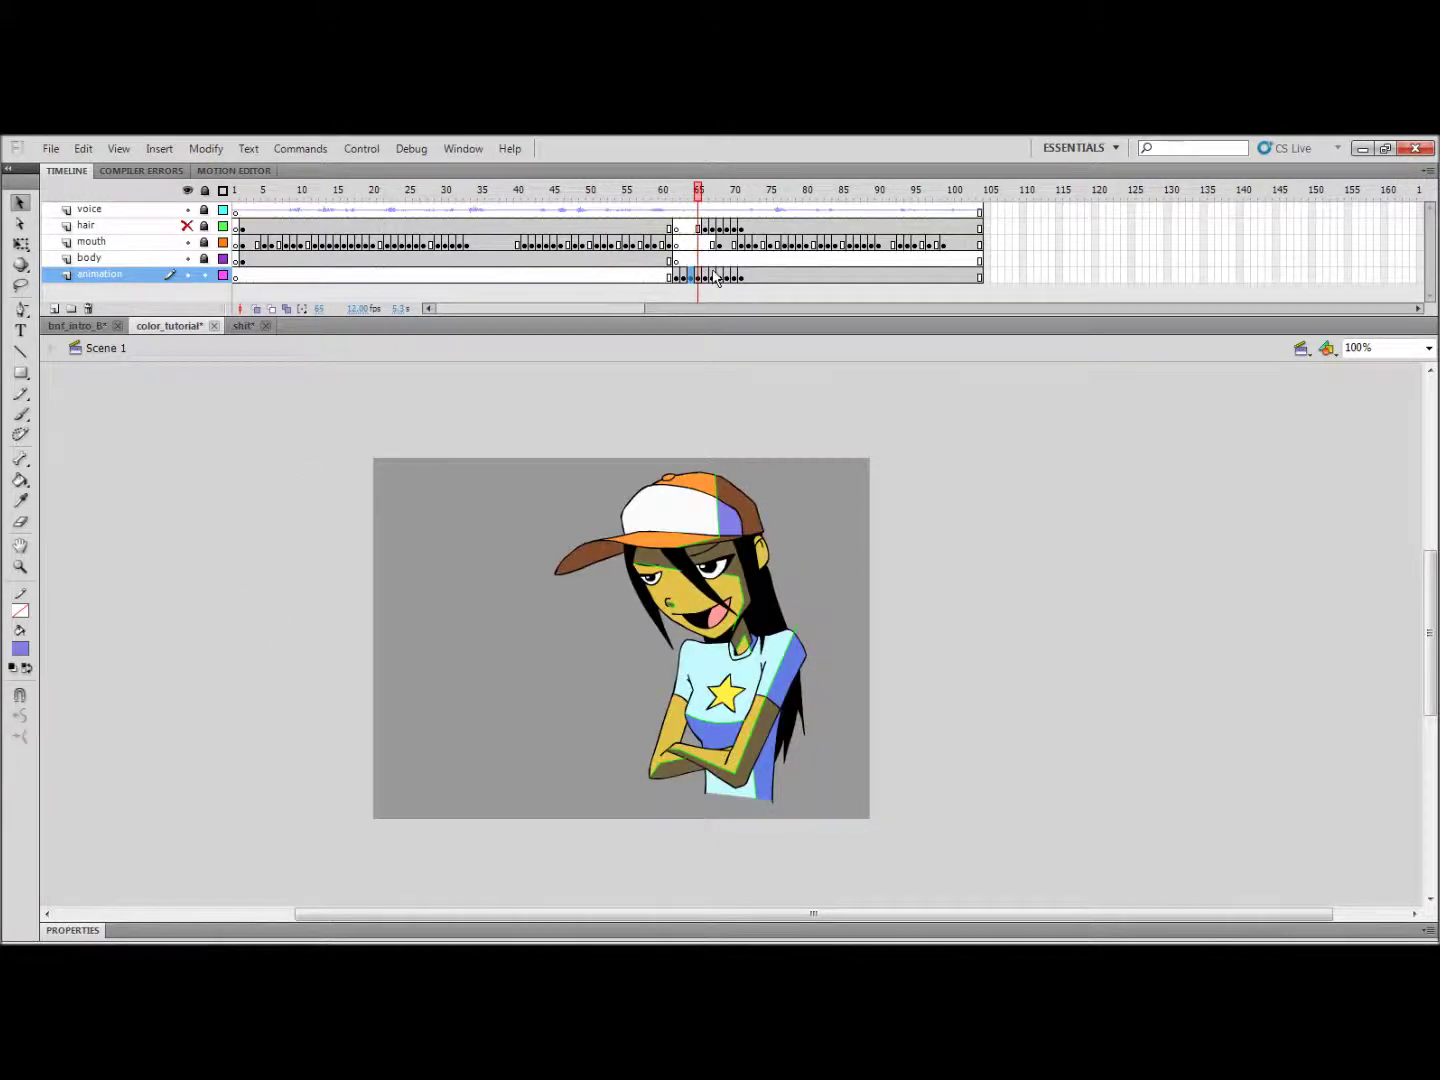
click(701, 281)
click(20, 612)
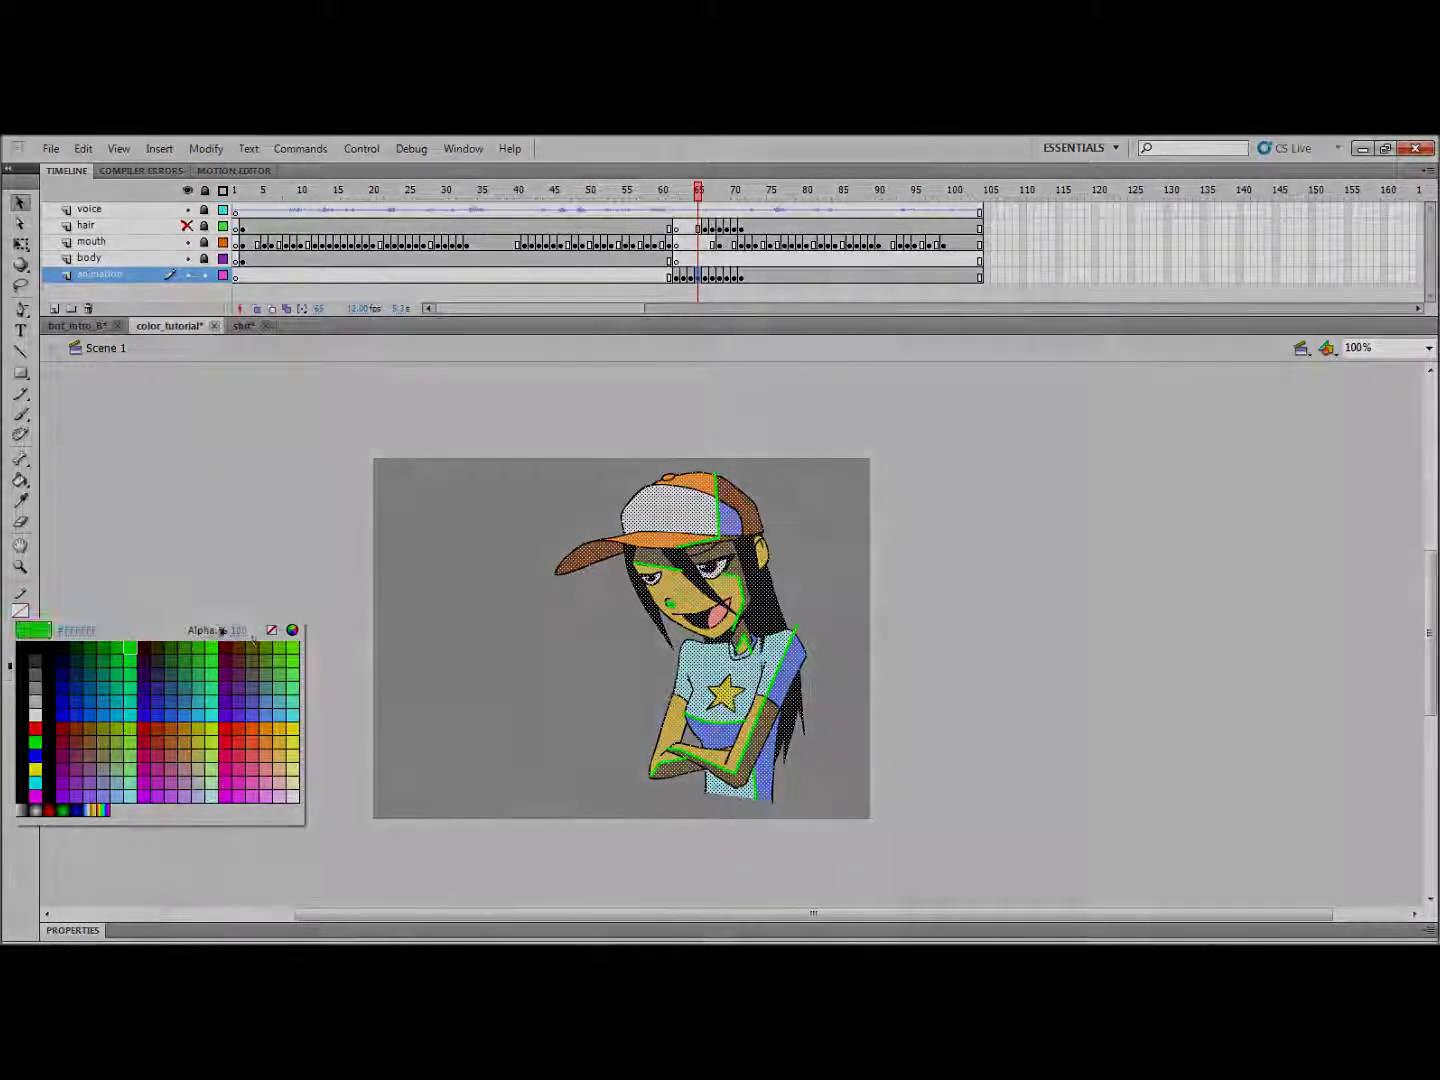